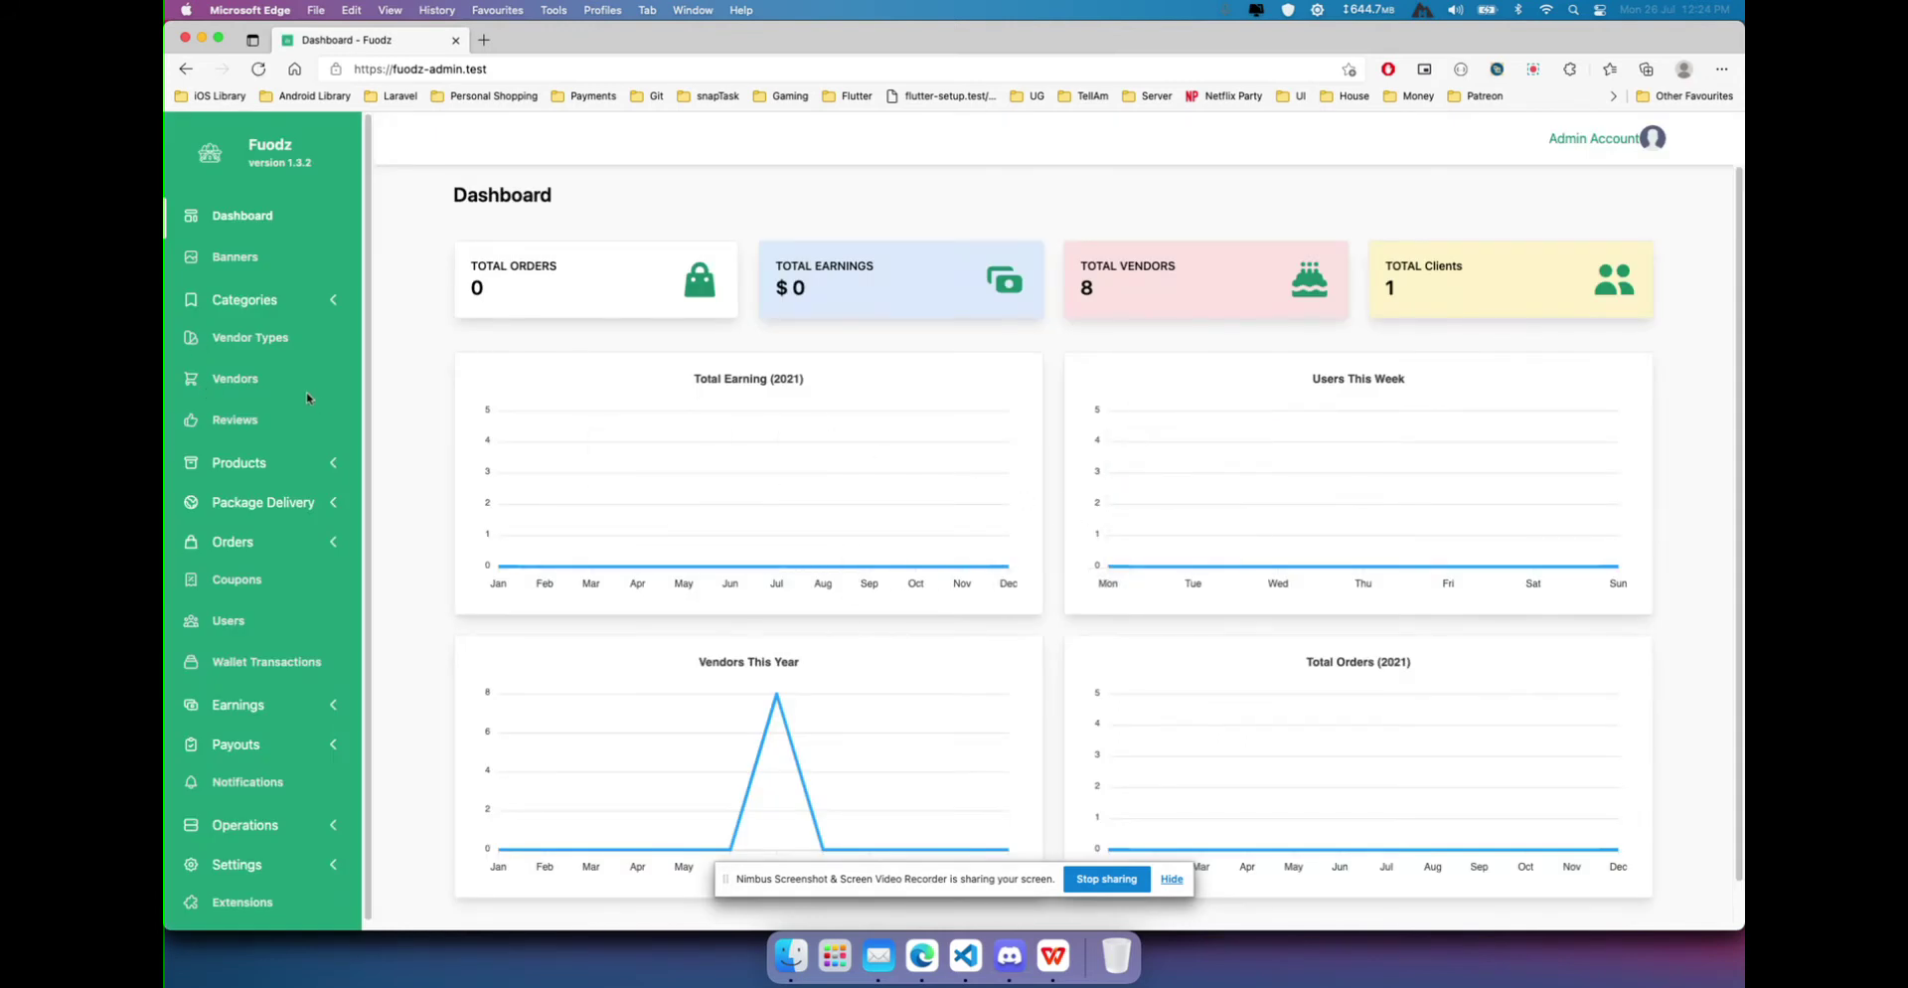
Start a new vendor from the Vendors list and name it 'Test Parcel vendor'.
{"action": "left_click", "coordinate": [221, 381]}
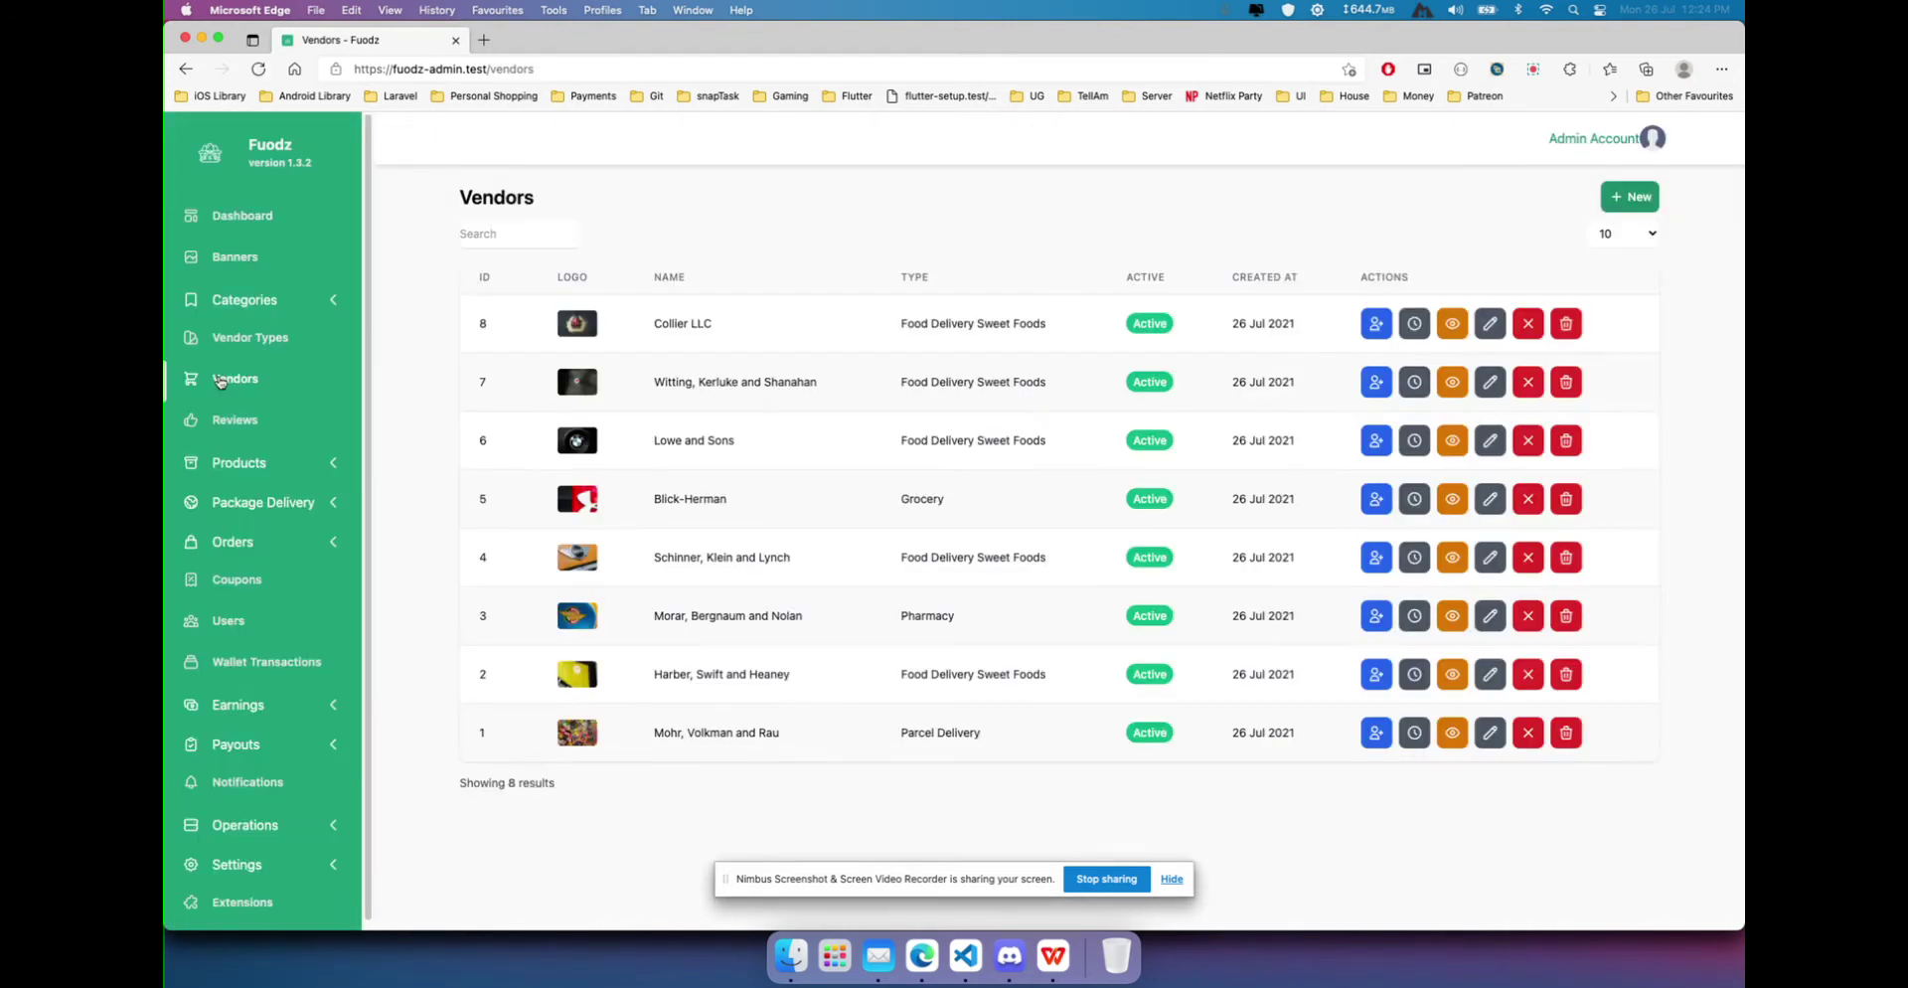
{"action": "left_click", "coordinate": [1633, 198]}
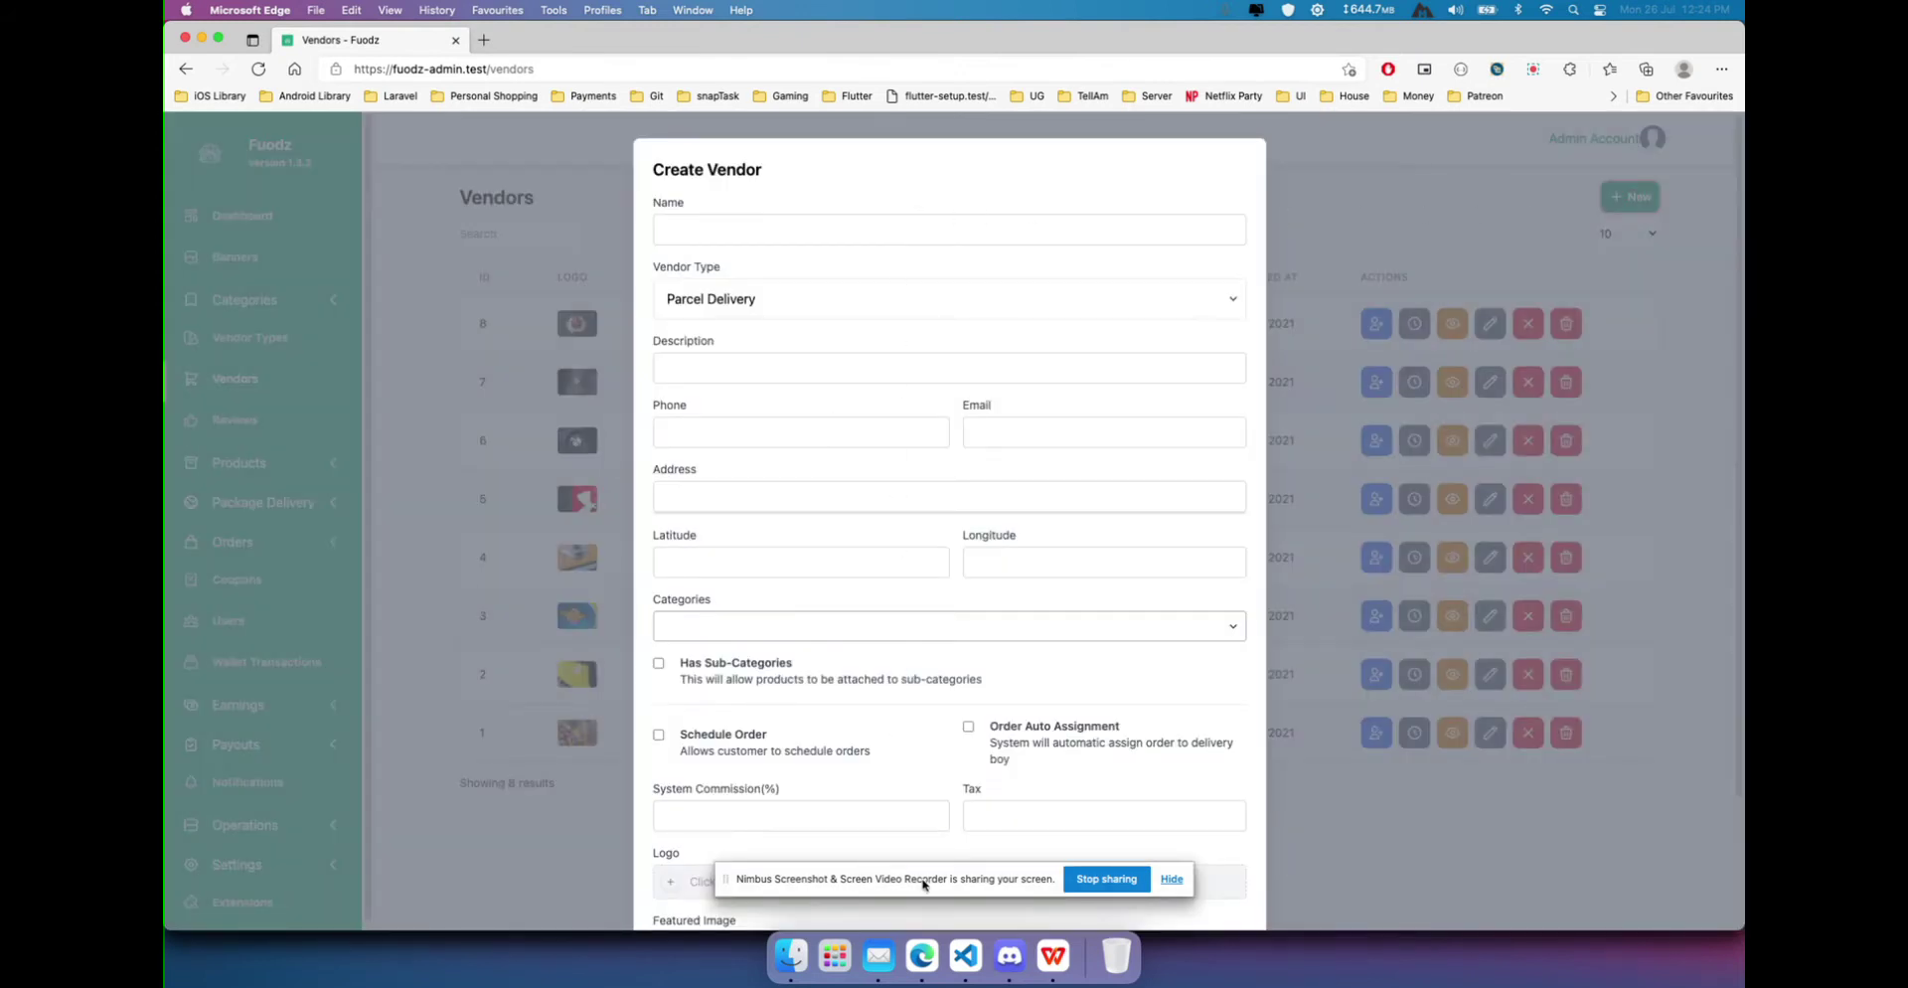
{"action": "left_click", "coordinate": [698, 230]}
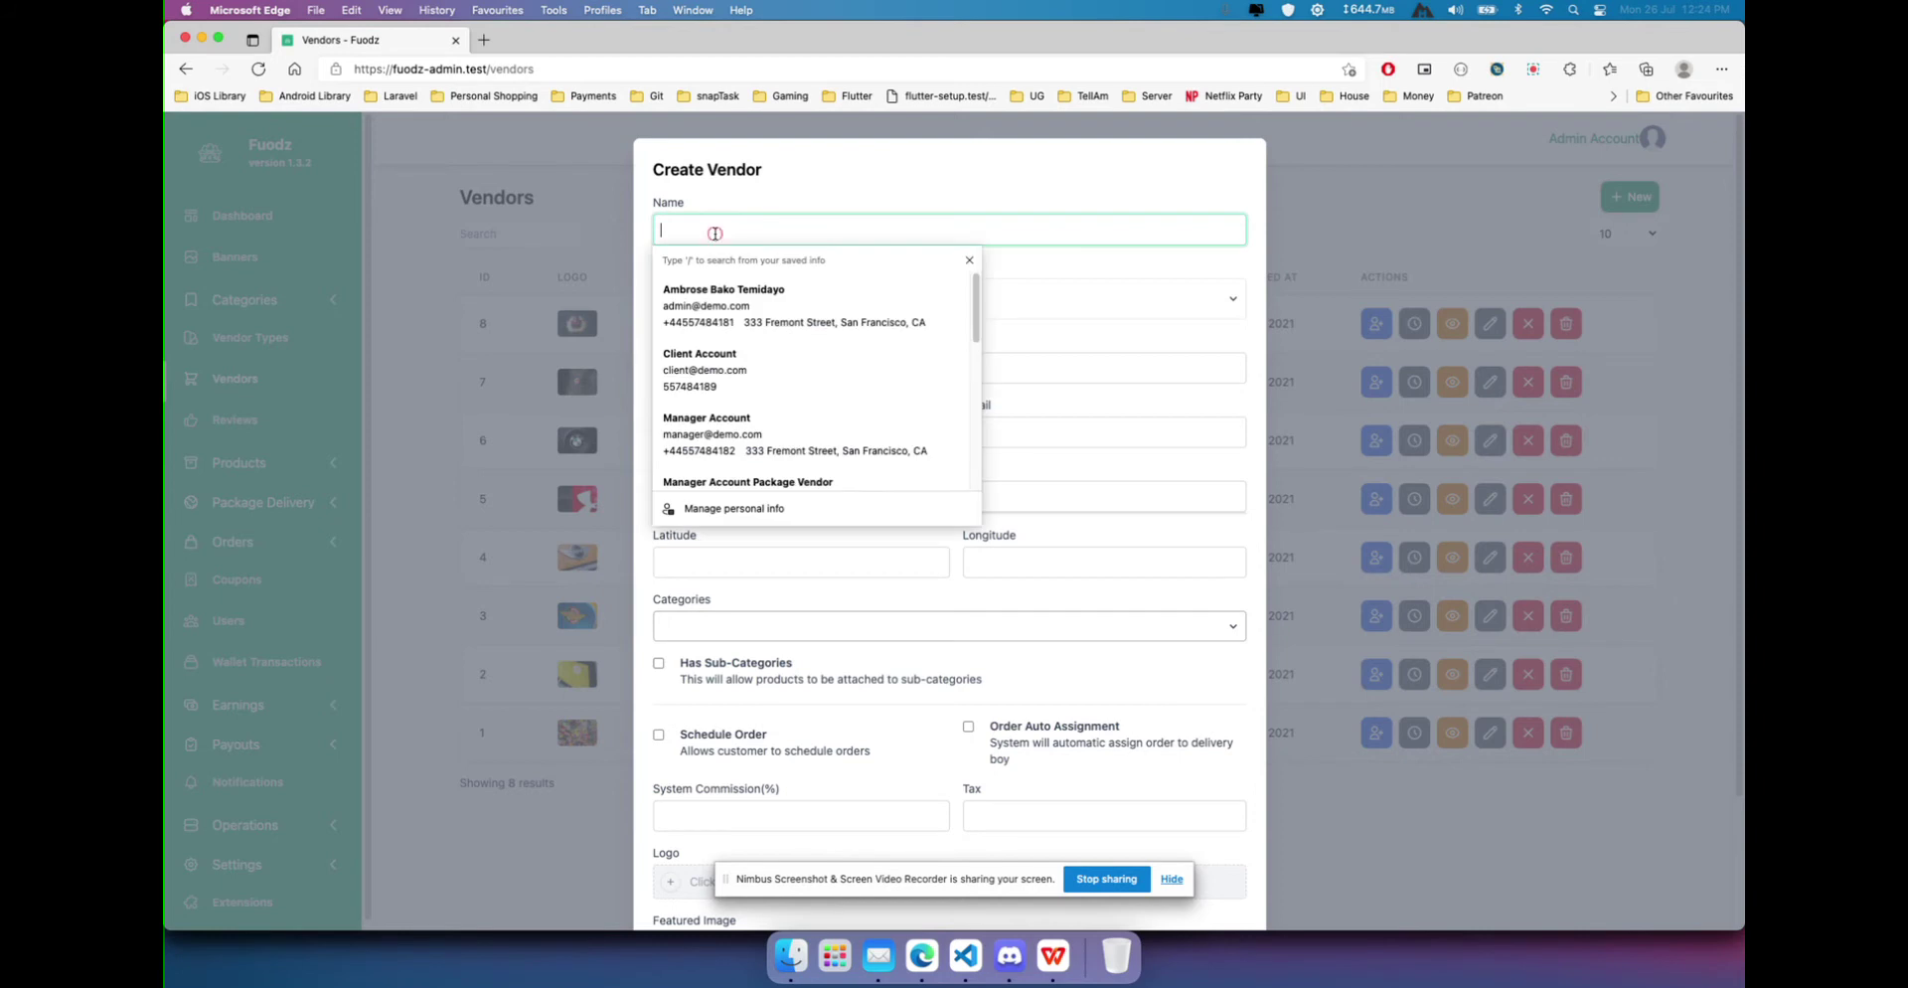
{"action": "type", "text": "Test "}
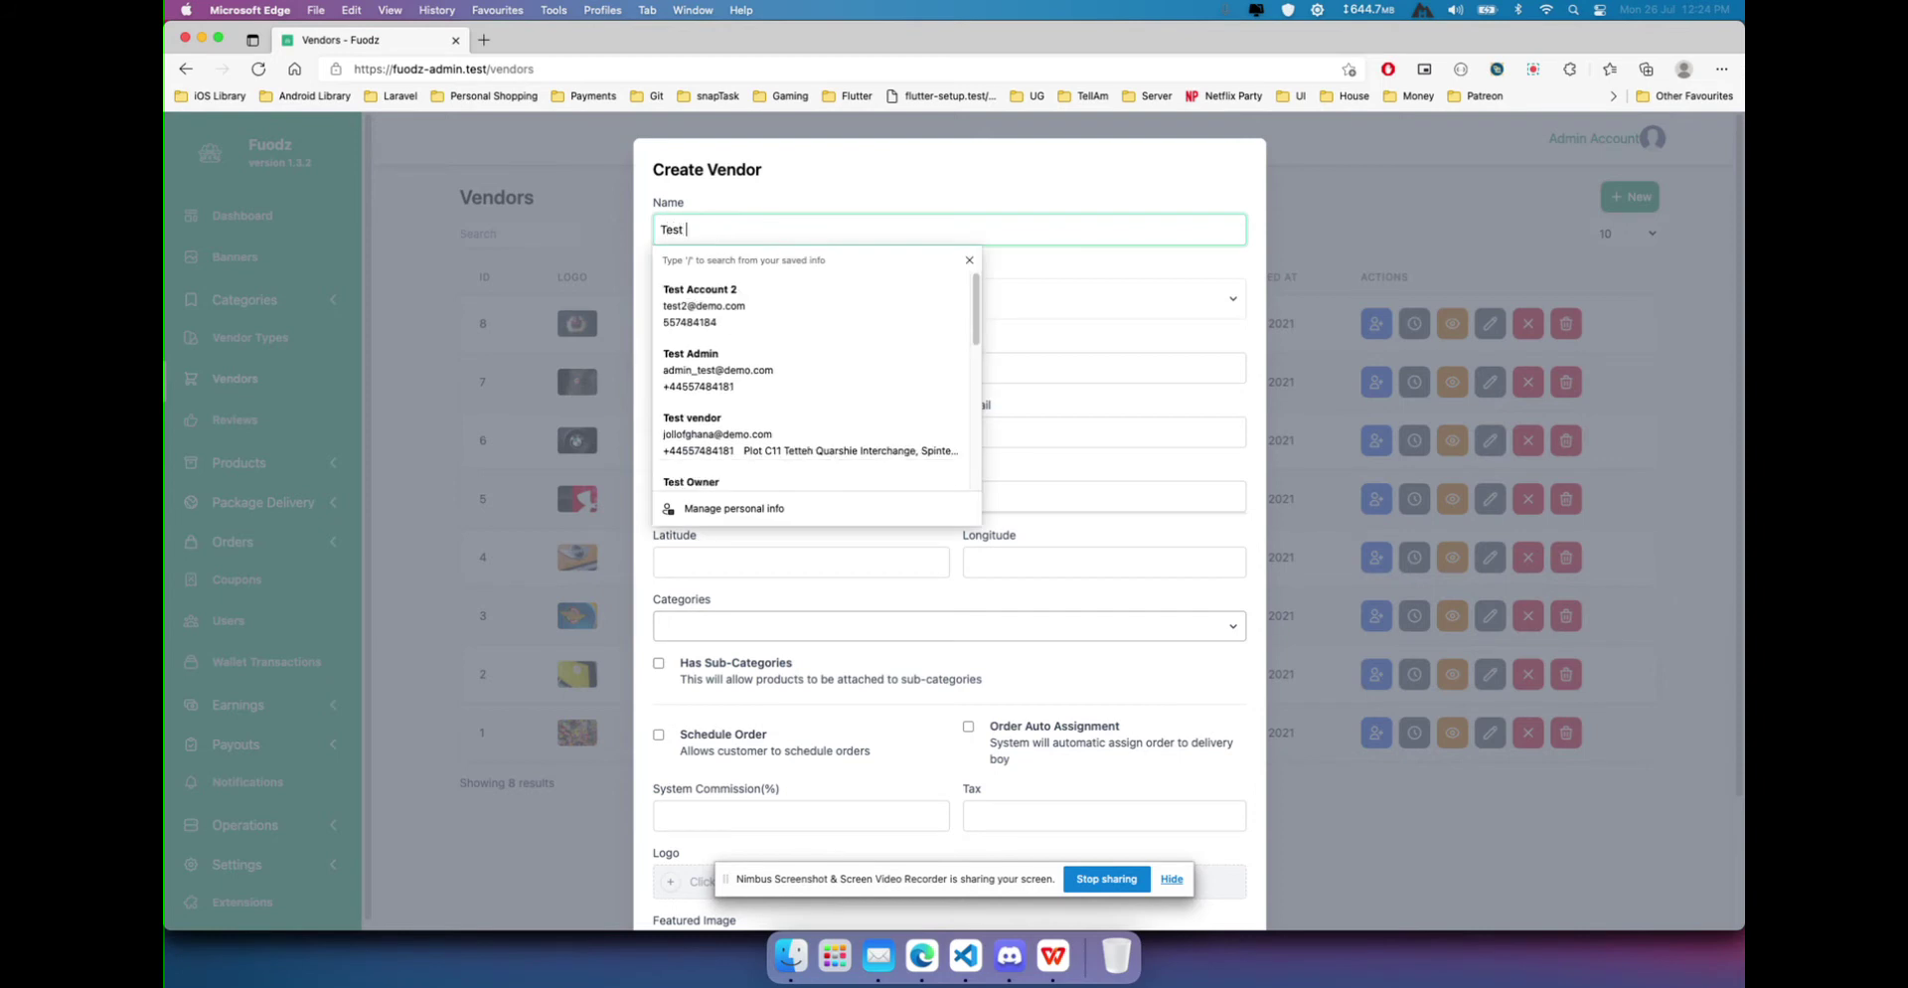
{"action": "type", "text": "Parcel vendor"}
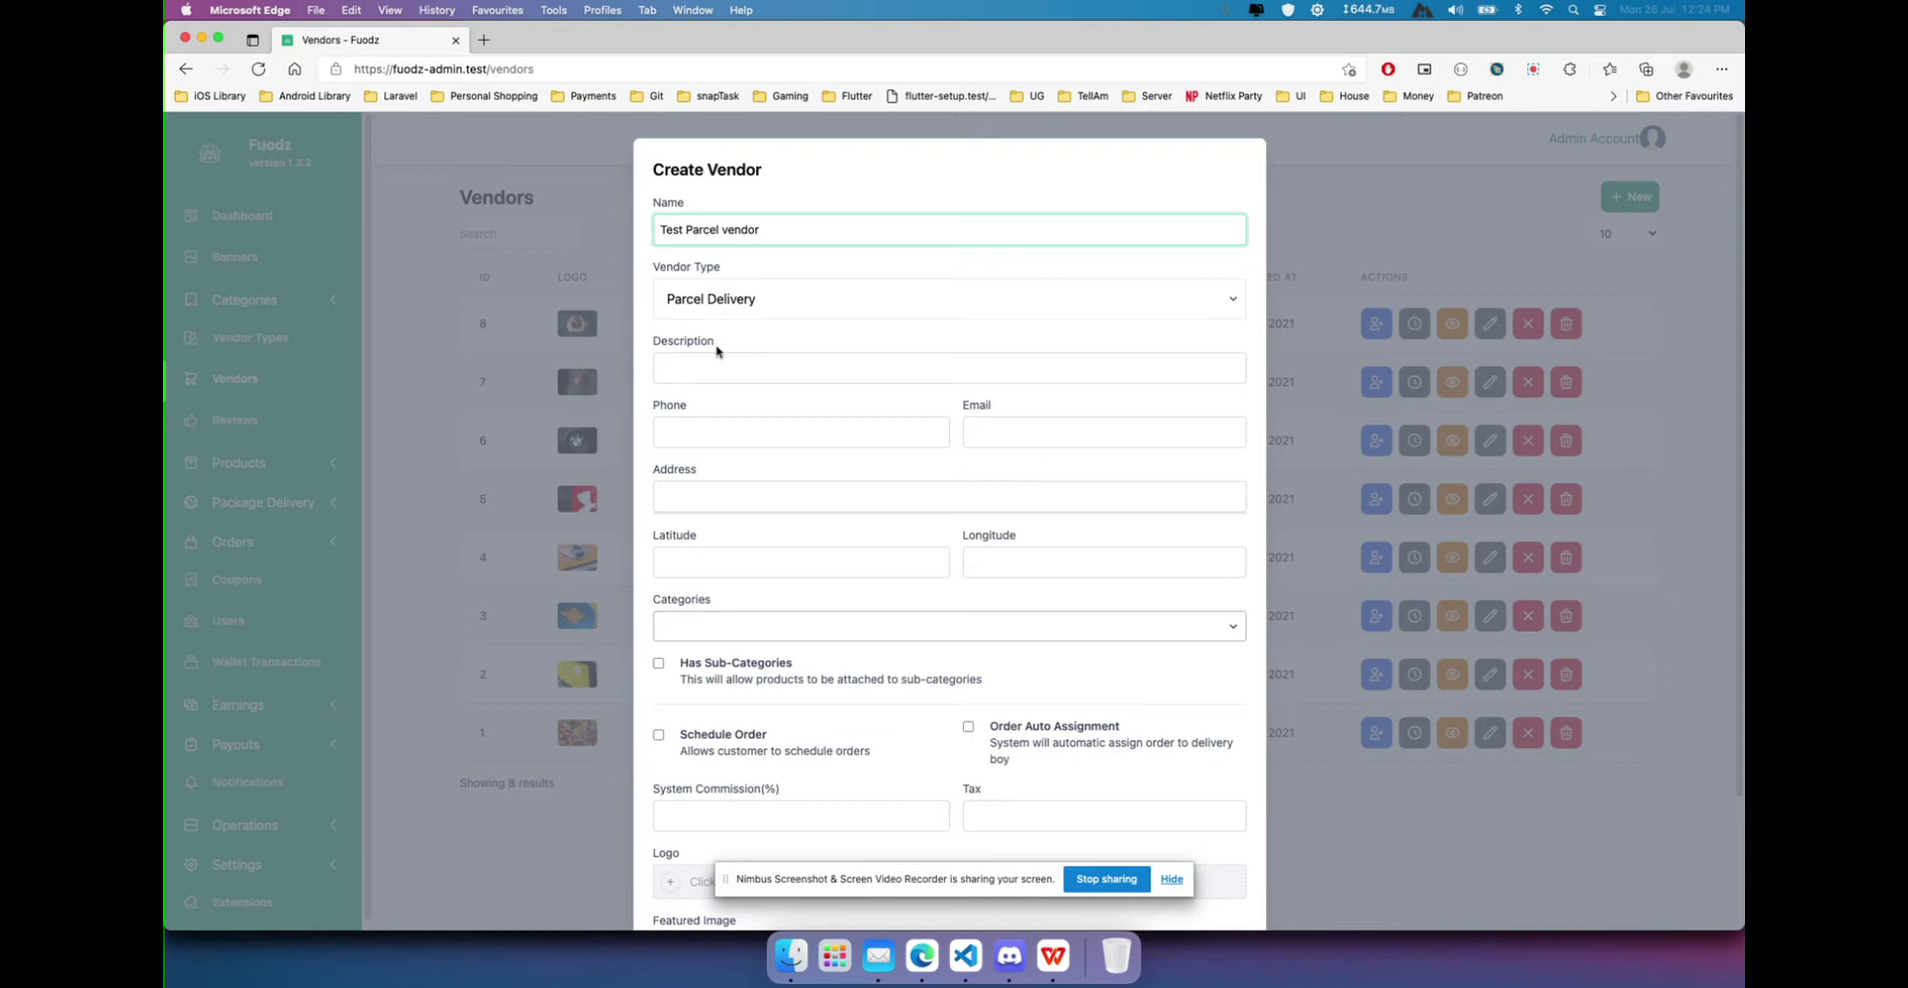
Enter the description 'Sending parcel the best way' using the saved suggestion.
{"action": "left_click", "coordinate": [716, 369]}
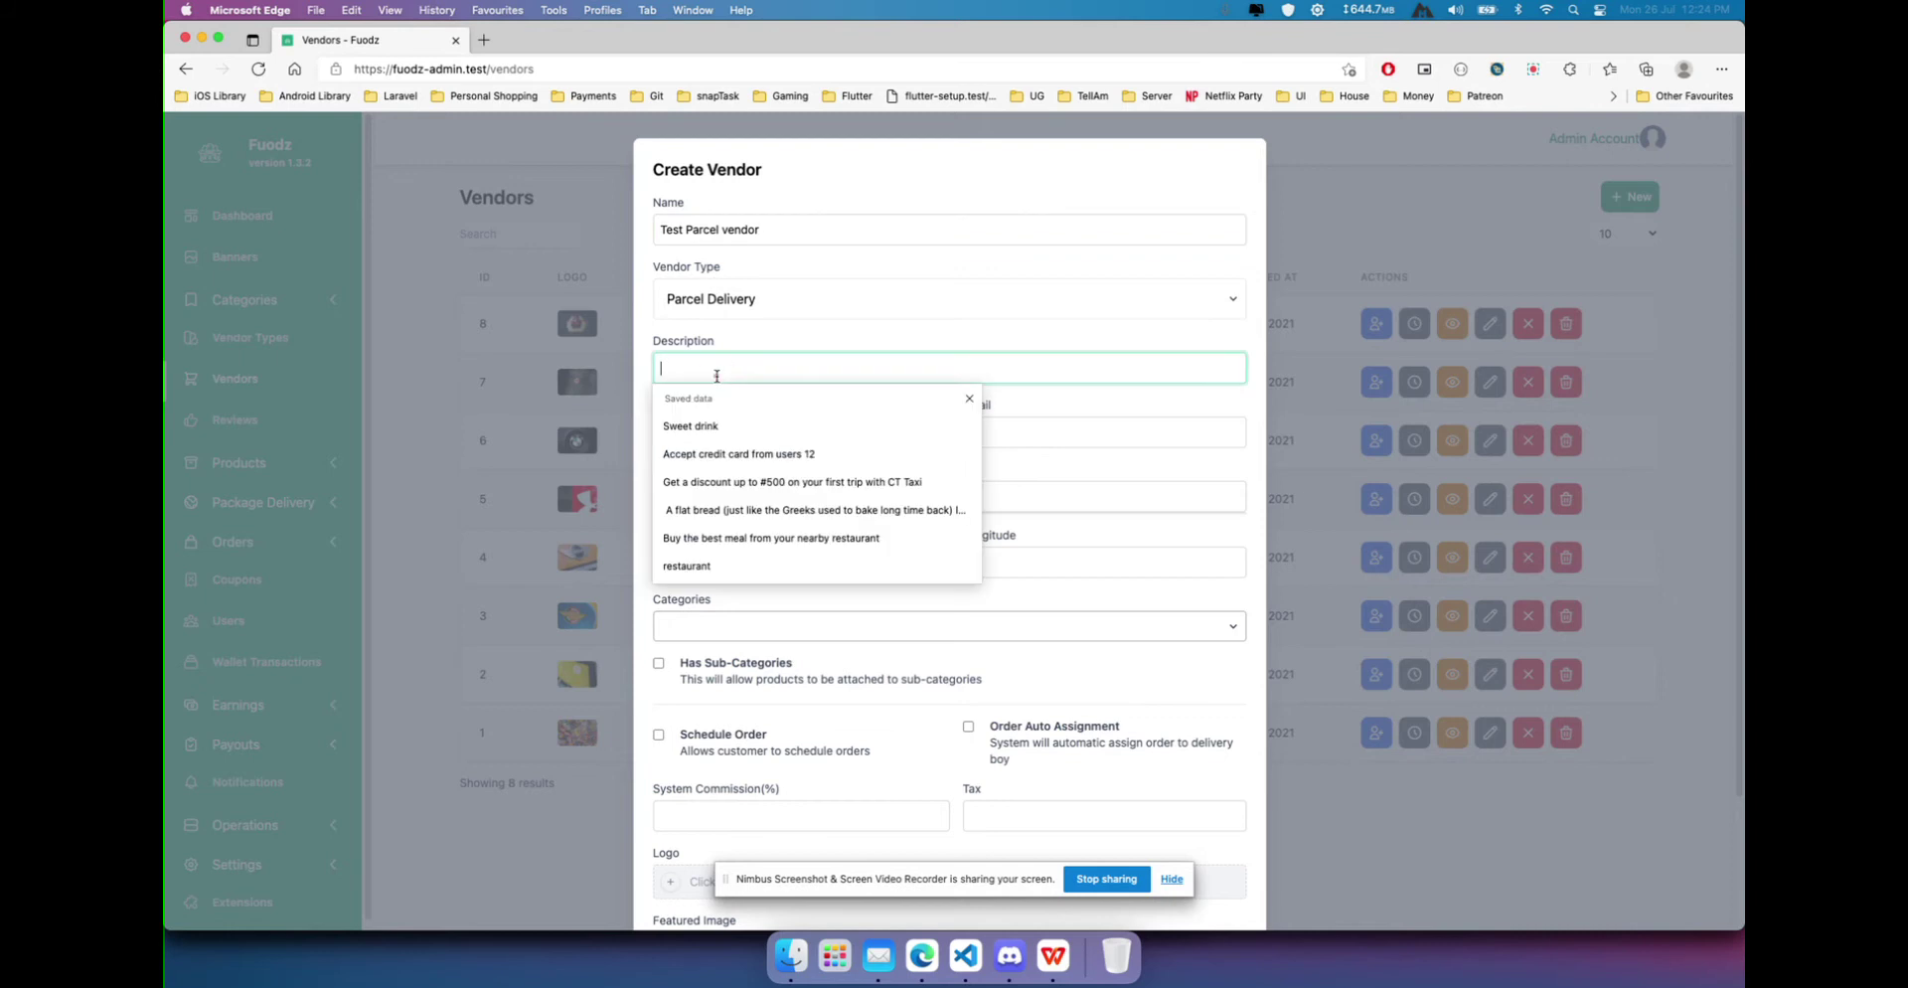
{"action": "type", "text": "Sen"}
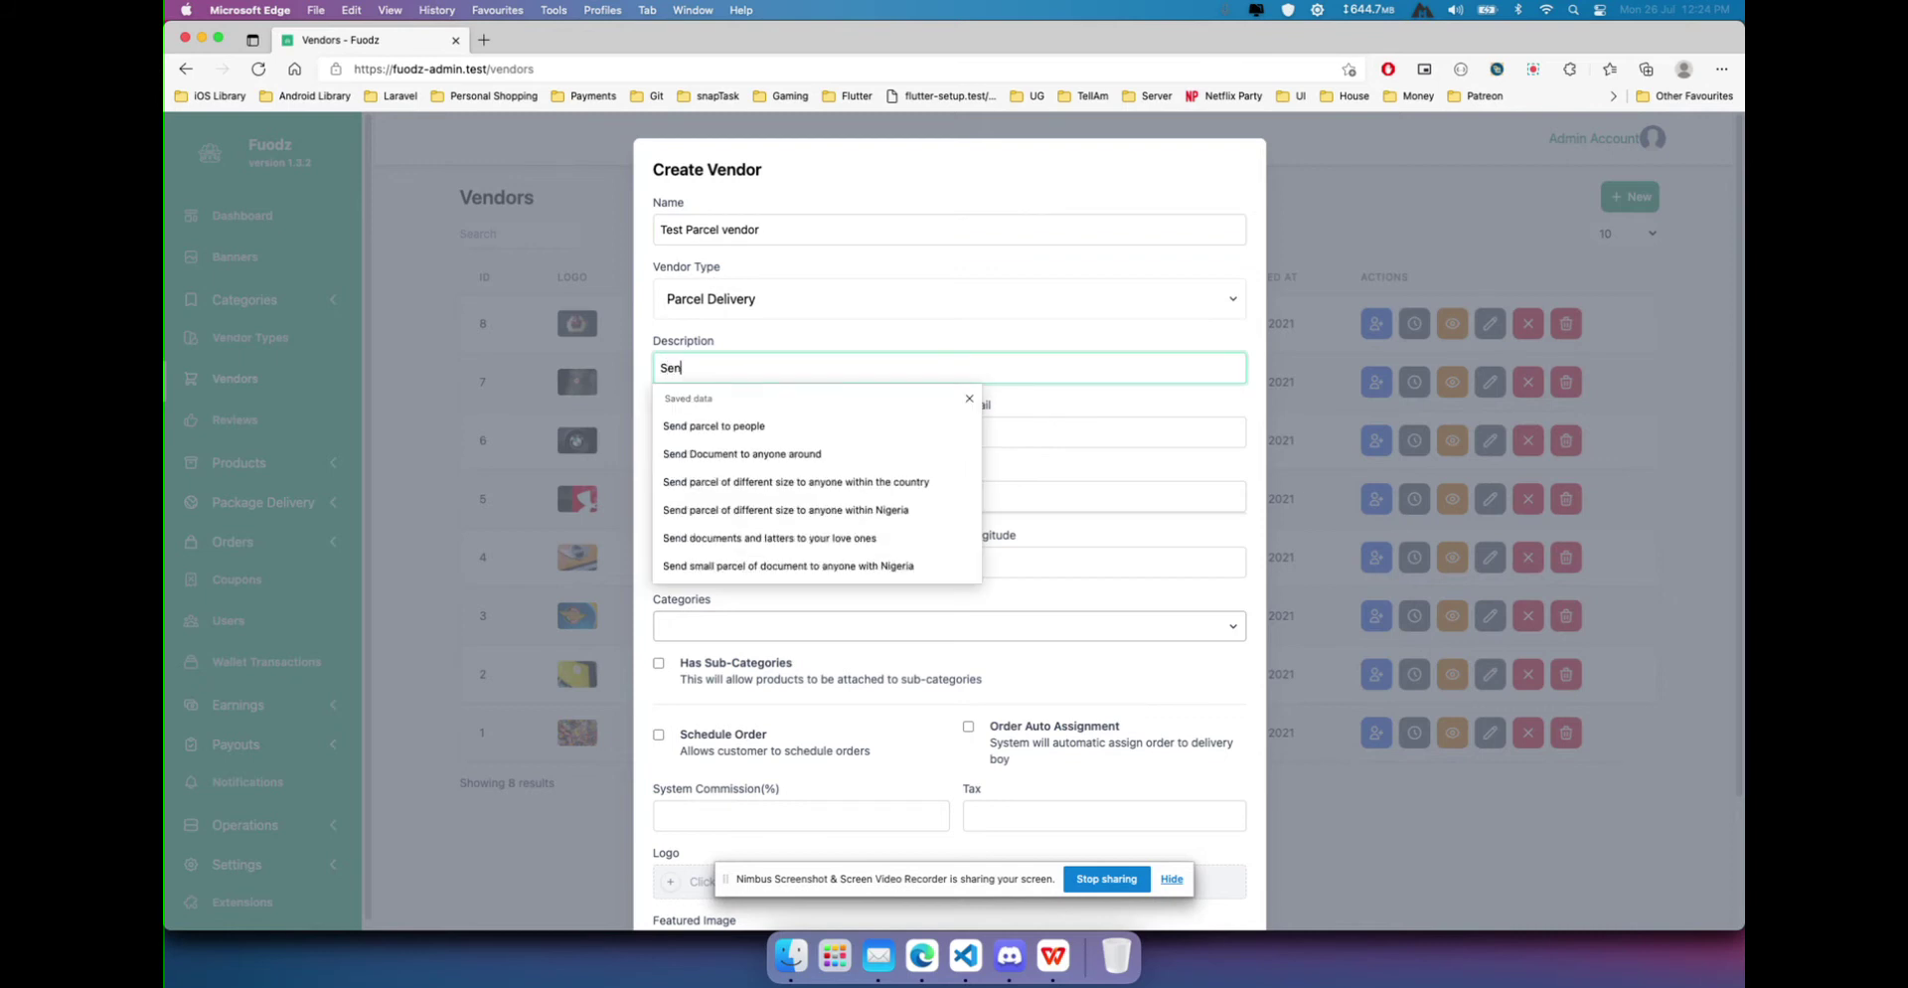
{"action": "type", "text": "ding parcel"}
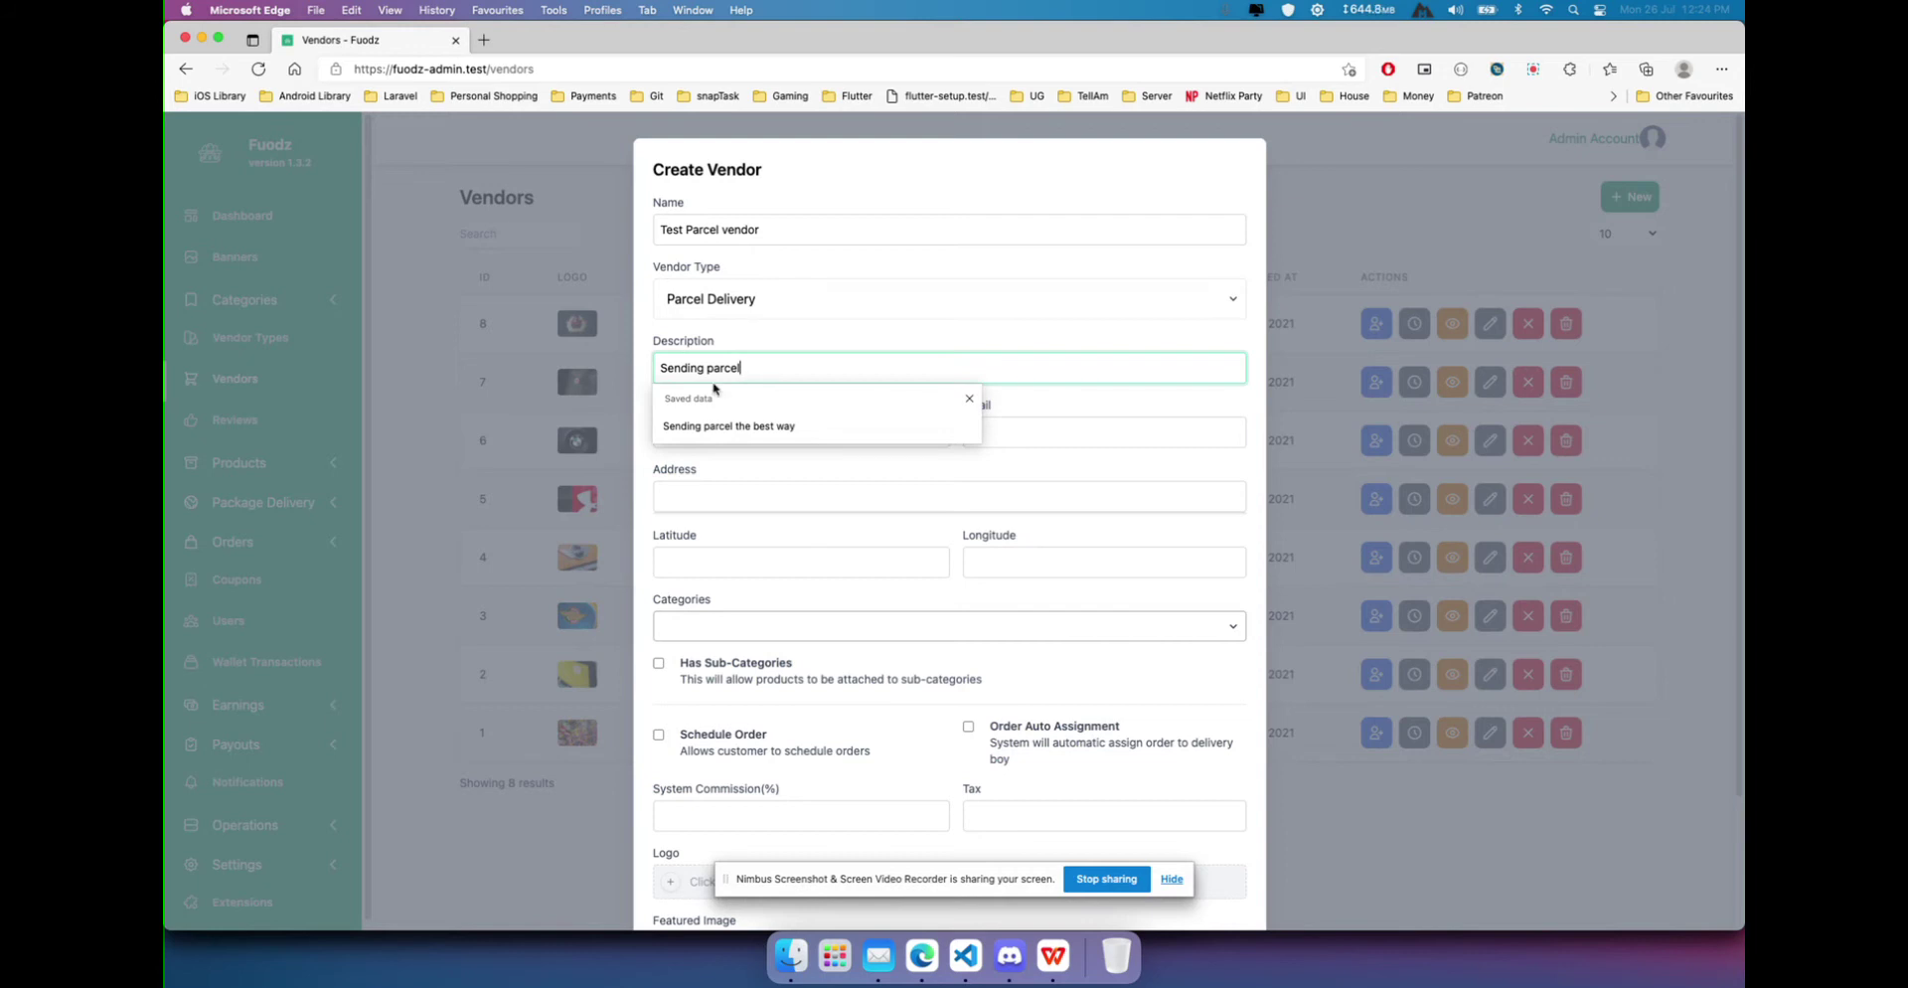
{"action": "left_click", "coordinate": [716, 425]}
Fill the vendor's phone and e-mail from a saved contact and clear the autofilled address.
{"action": "left_click", "coordinate": [712, 439]}
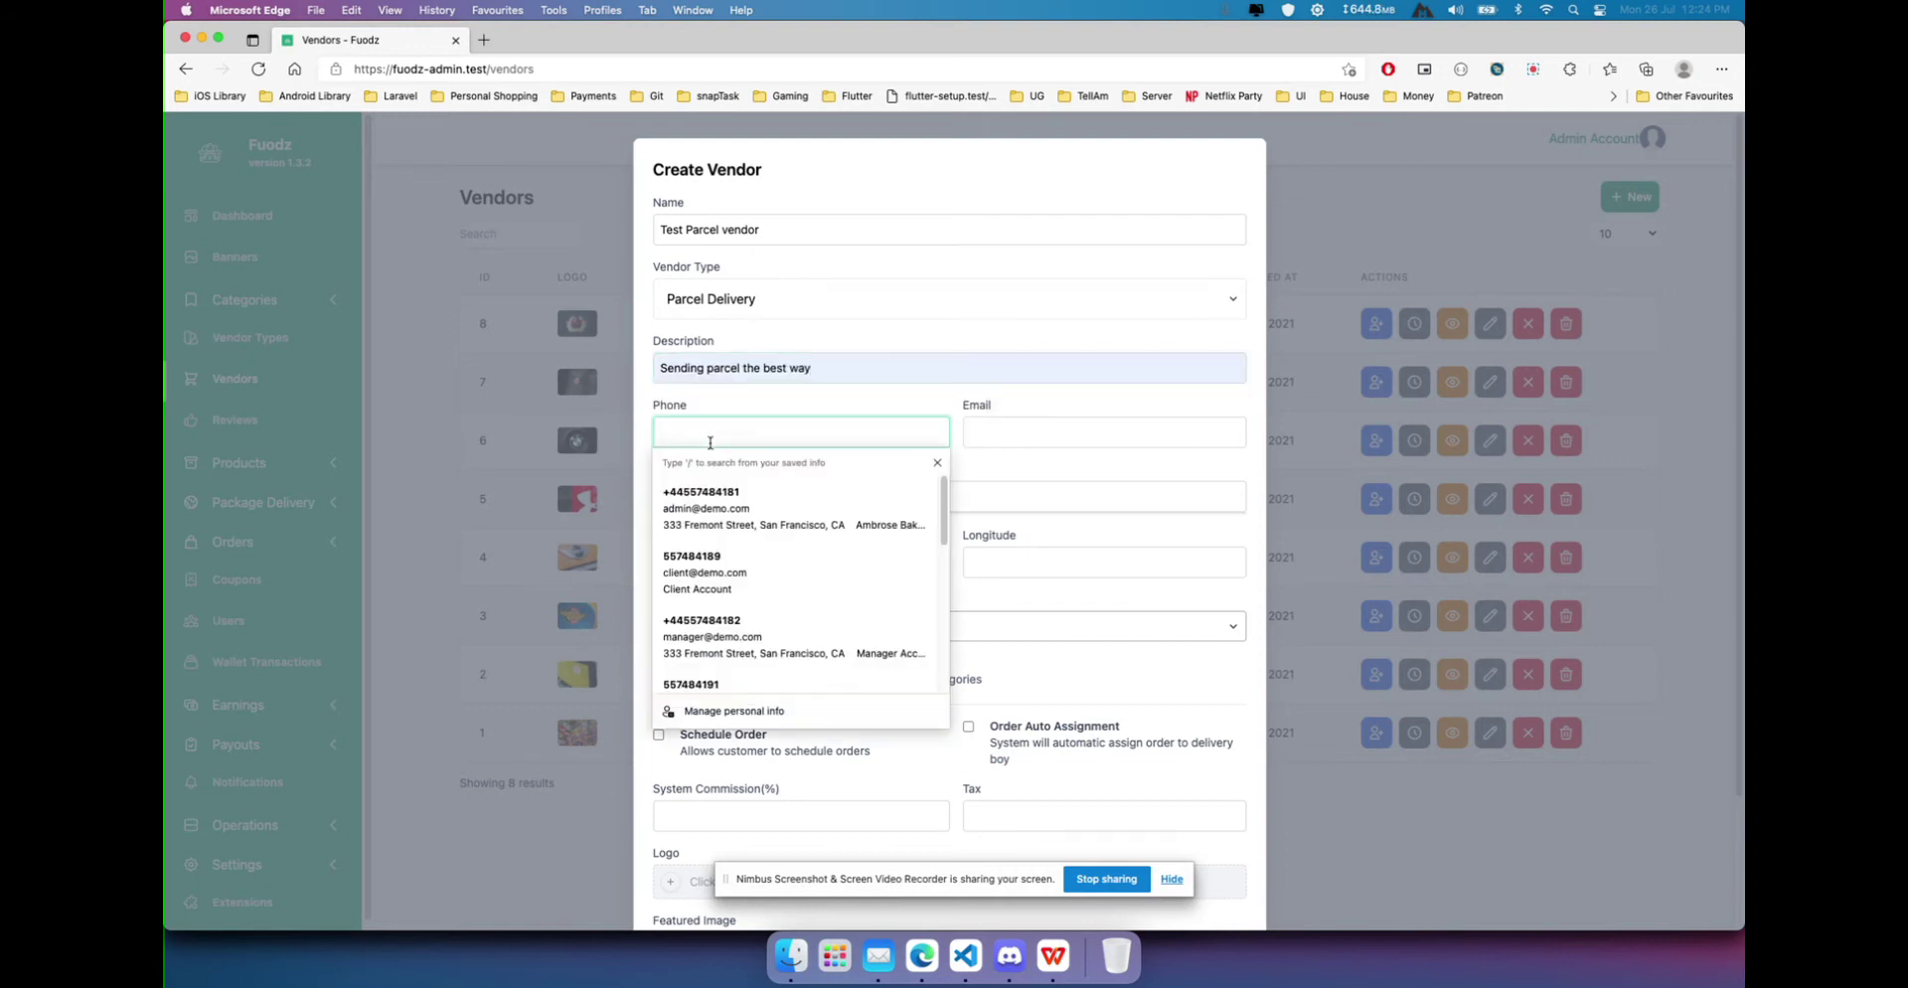
{"action": "left_click", "coordinate": [775, 507]}
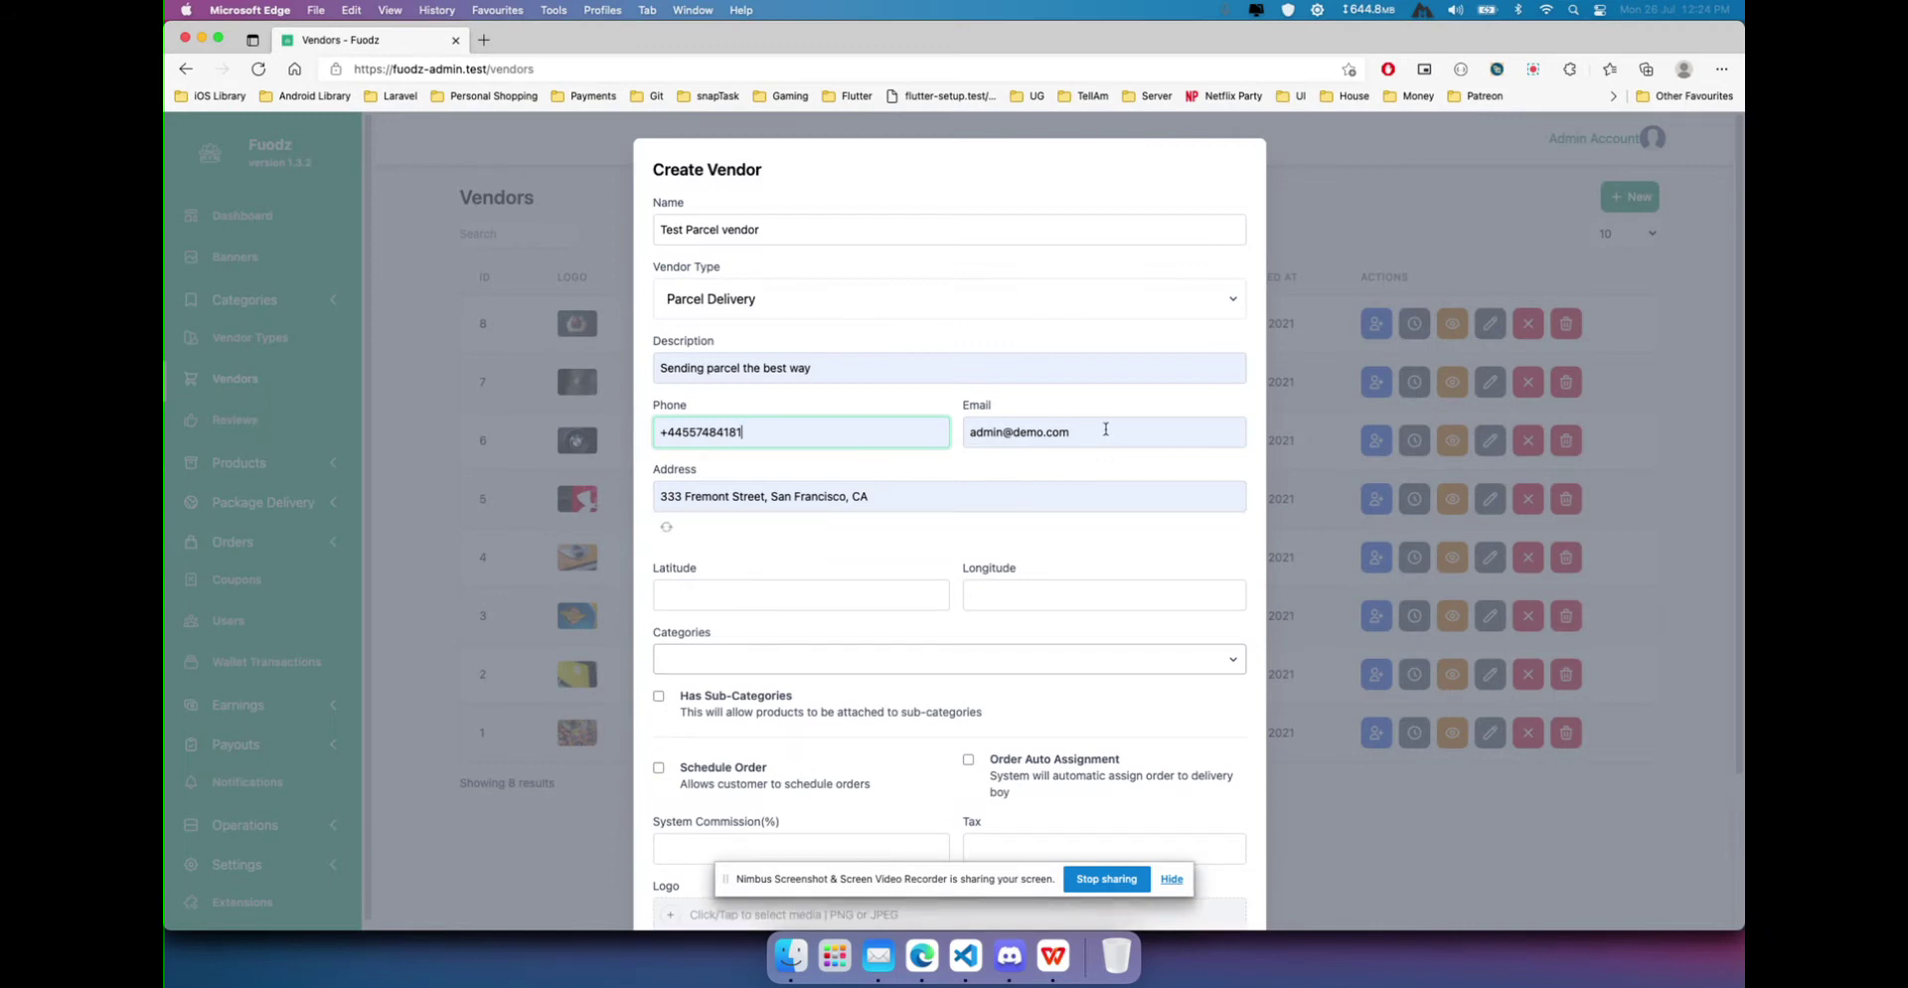
{"action": "triple_click", "coordinate": [879, 499]}
{"action": "key", "text": "BackSpace"}
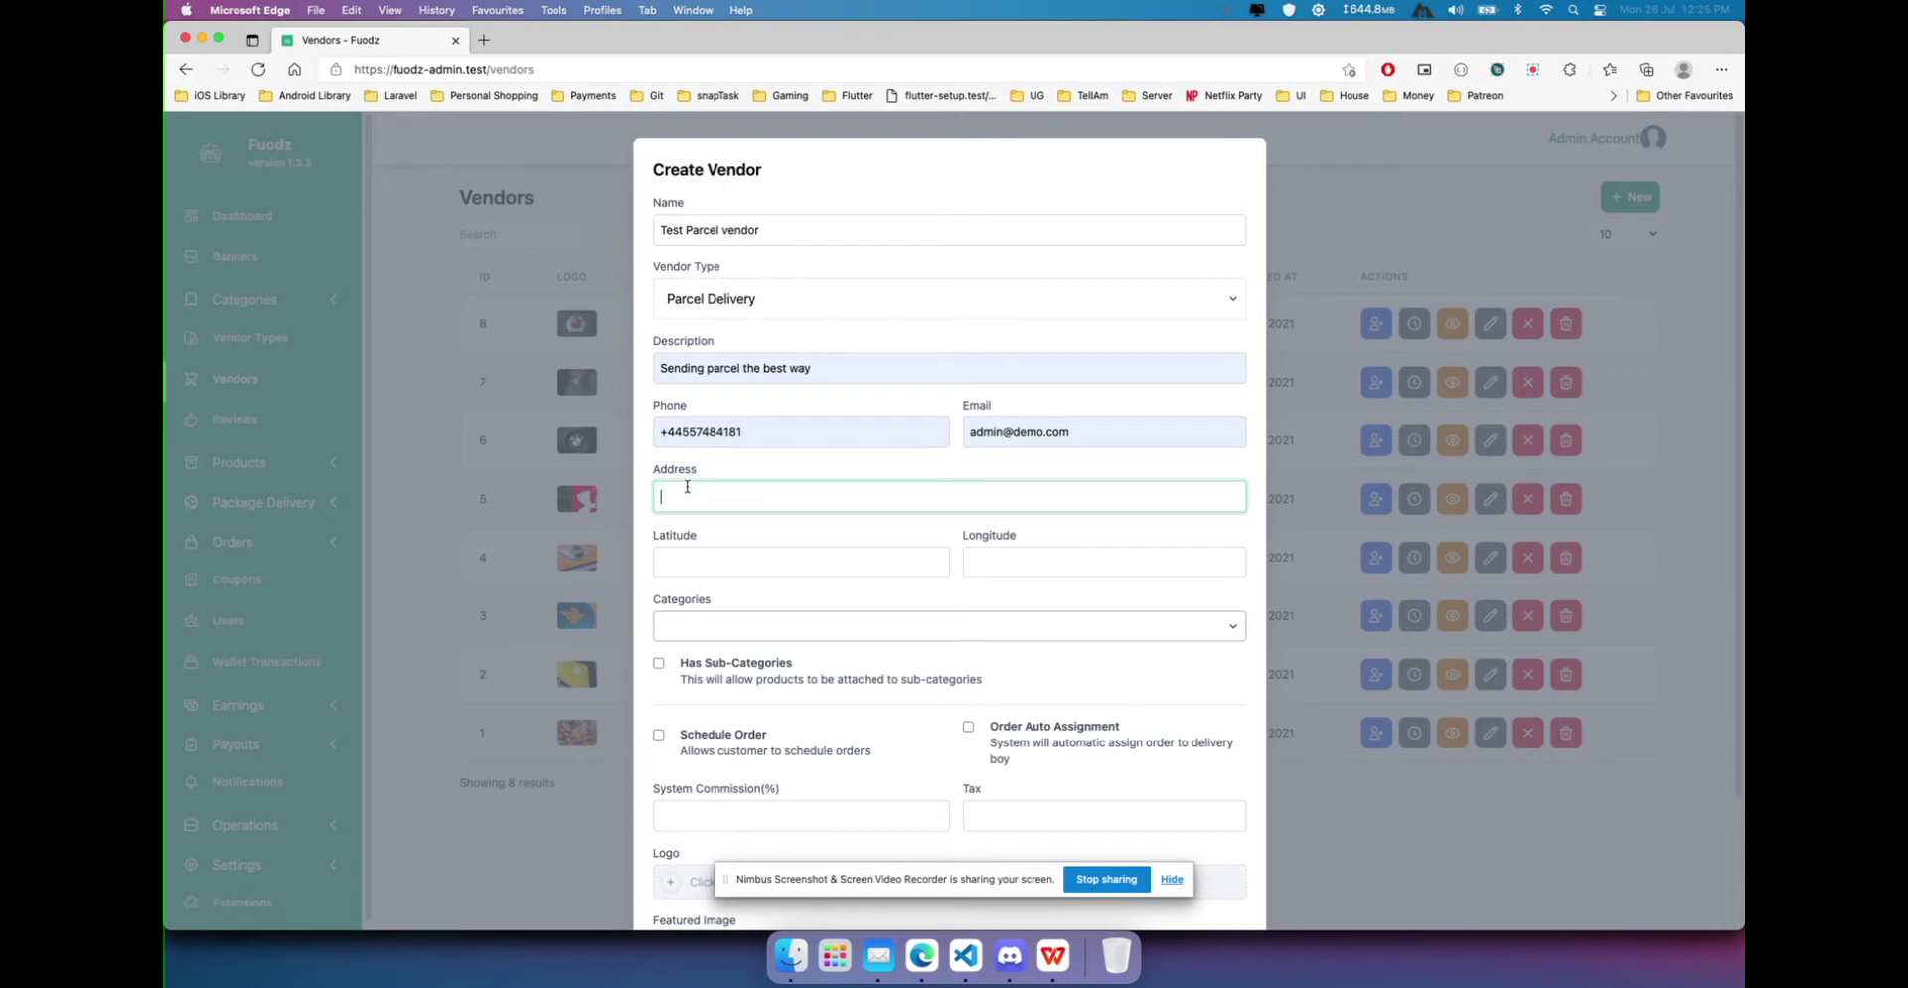
{"action": "type", "text": "accra"}
{"action": "scroll", "coordinate": [662, 519], "scroll_direction": "down", "scroll_amount": 1}
{"action": "left_click", "coordinate": [1534, 68]}
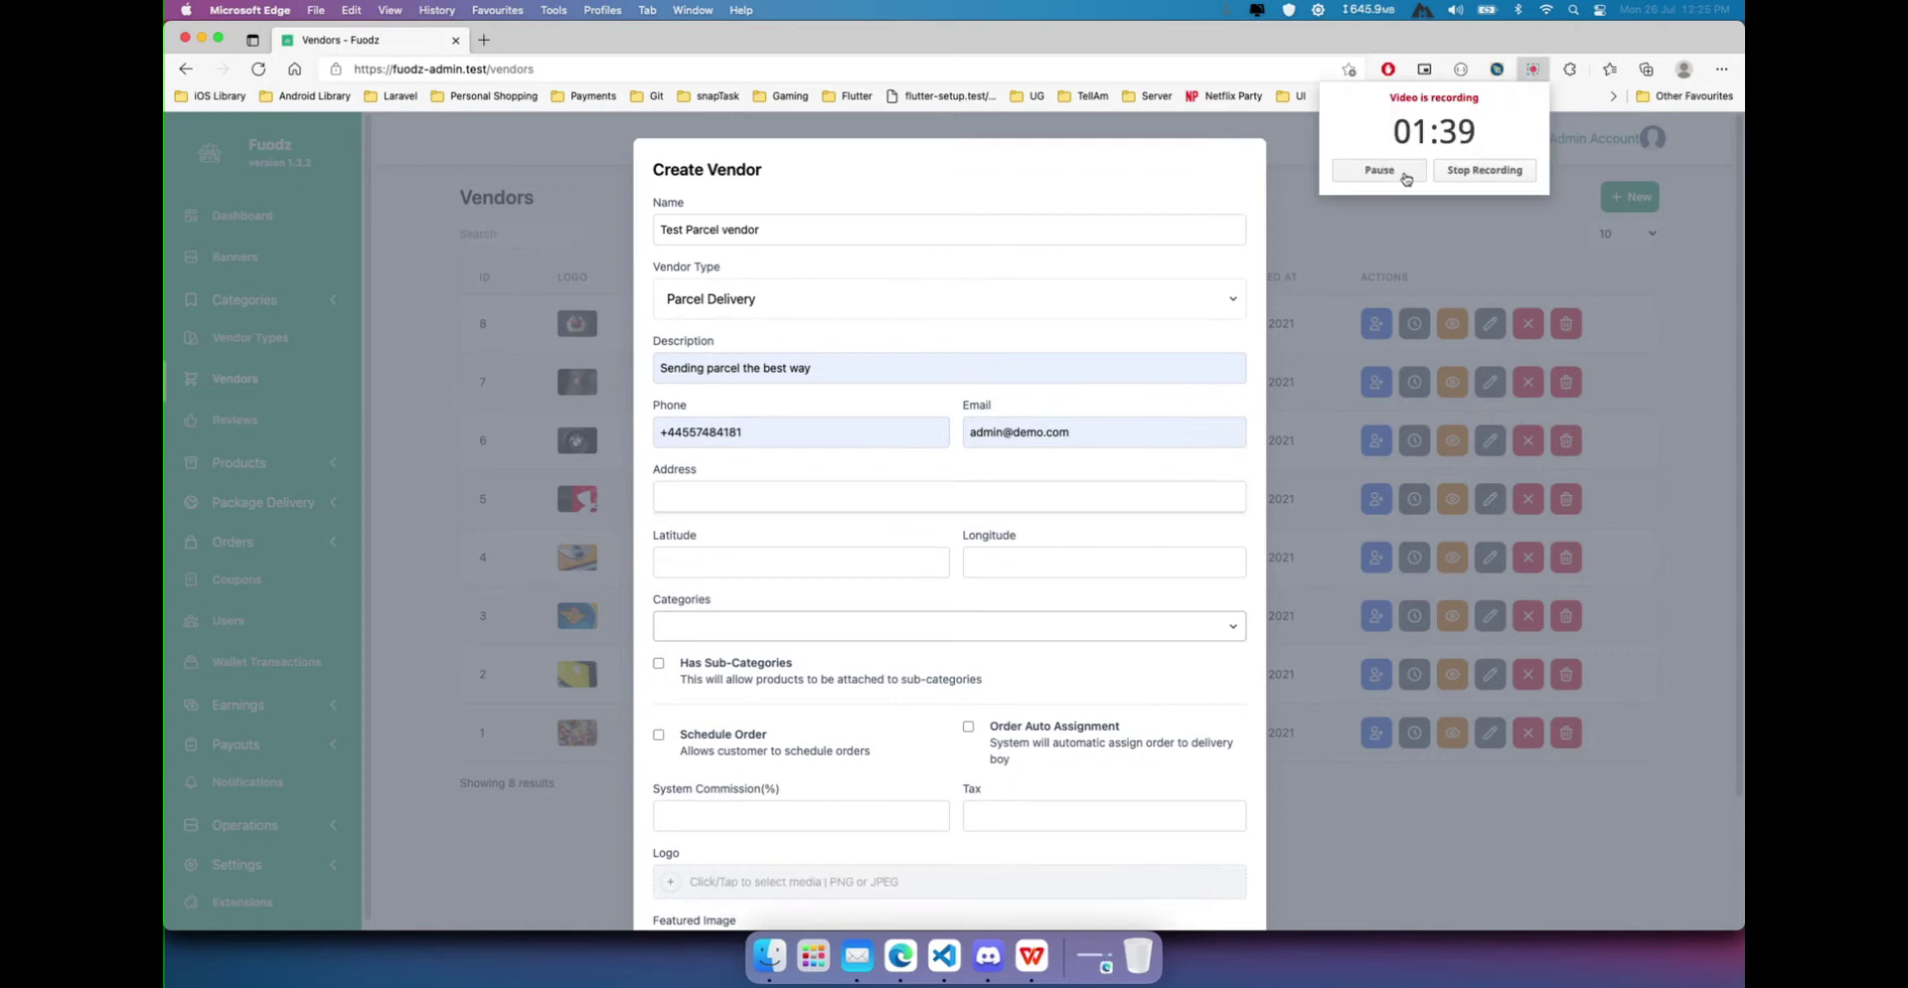
Set the address to Accra Digital Centre, Ring Road West, Accra, Ghana, auto-filling latitude and longitude.
{"action": "left_click", "coordinate": [753, 507]}
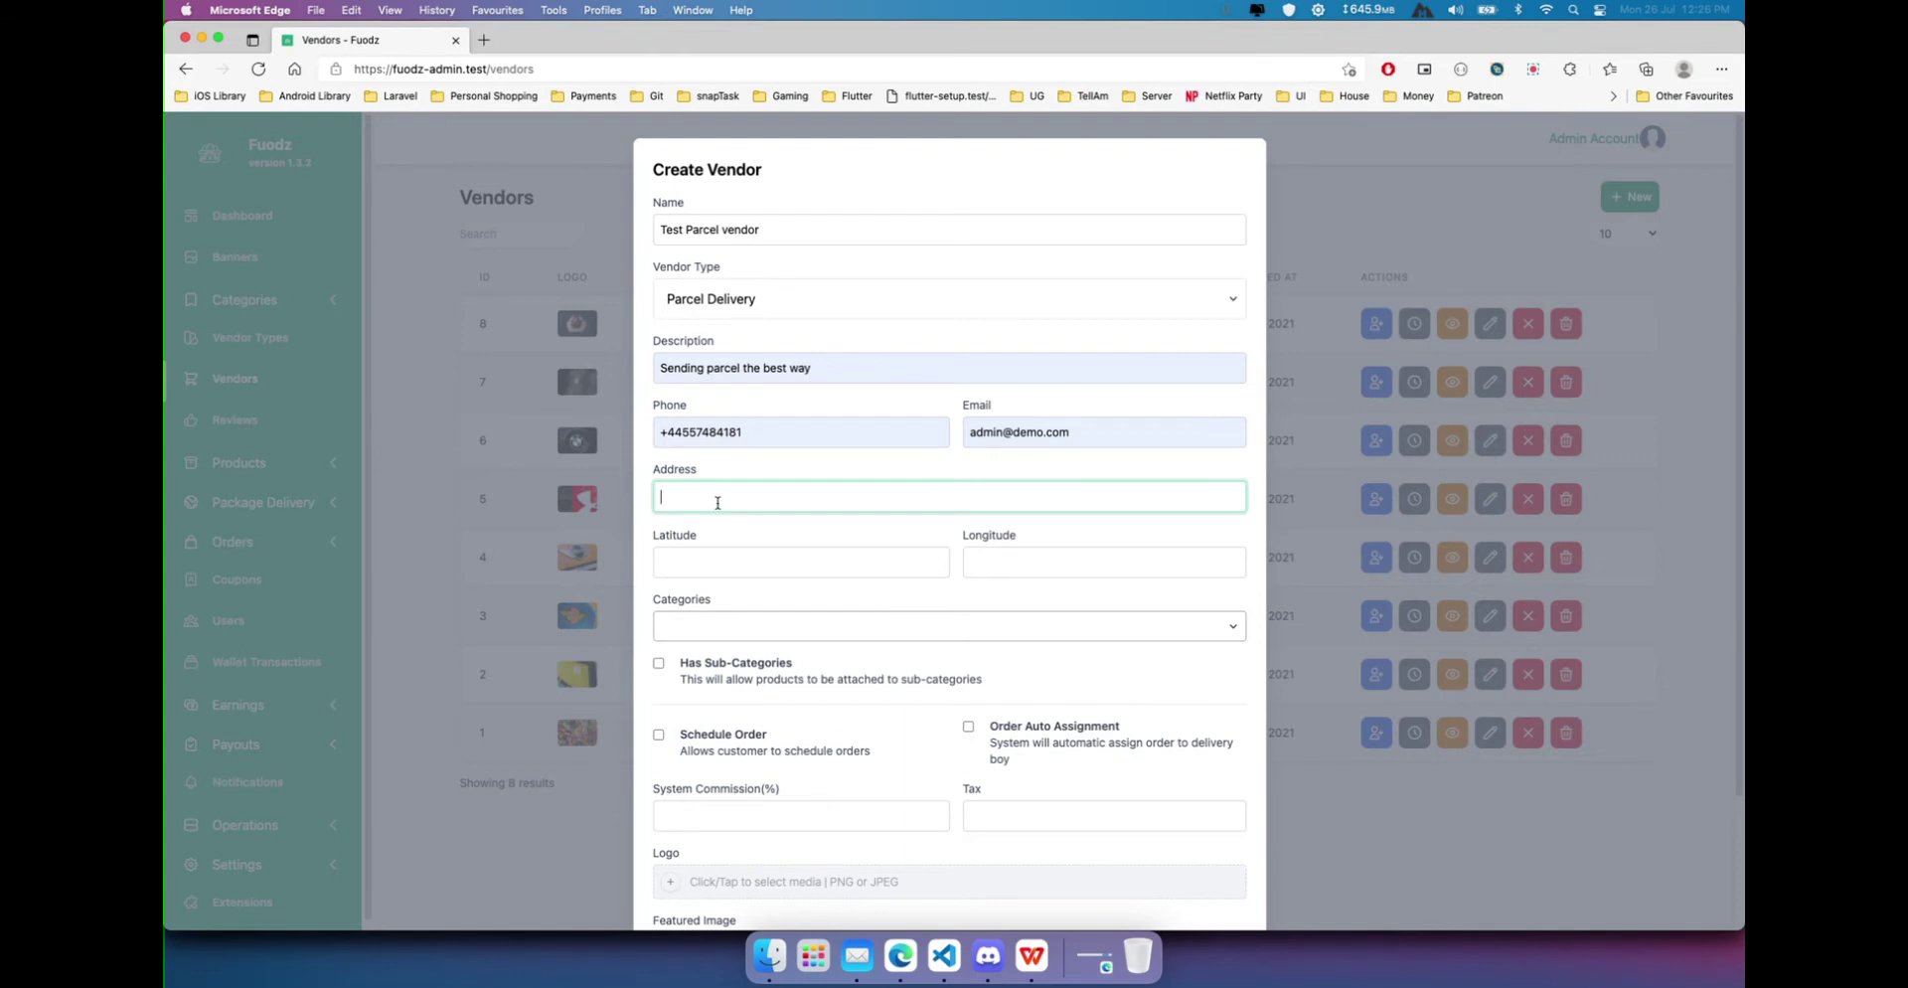
{"action": "type", "text": "accra"}
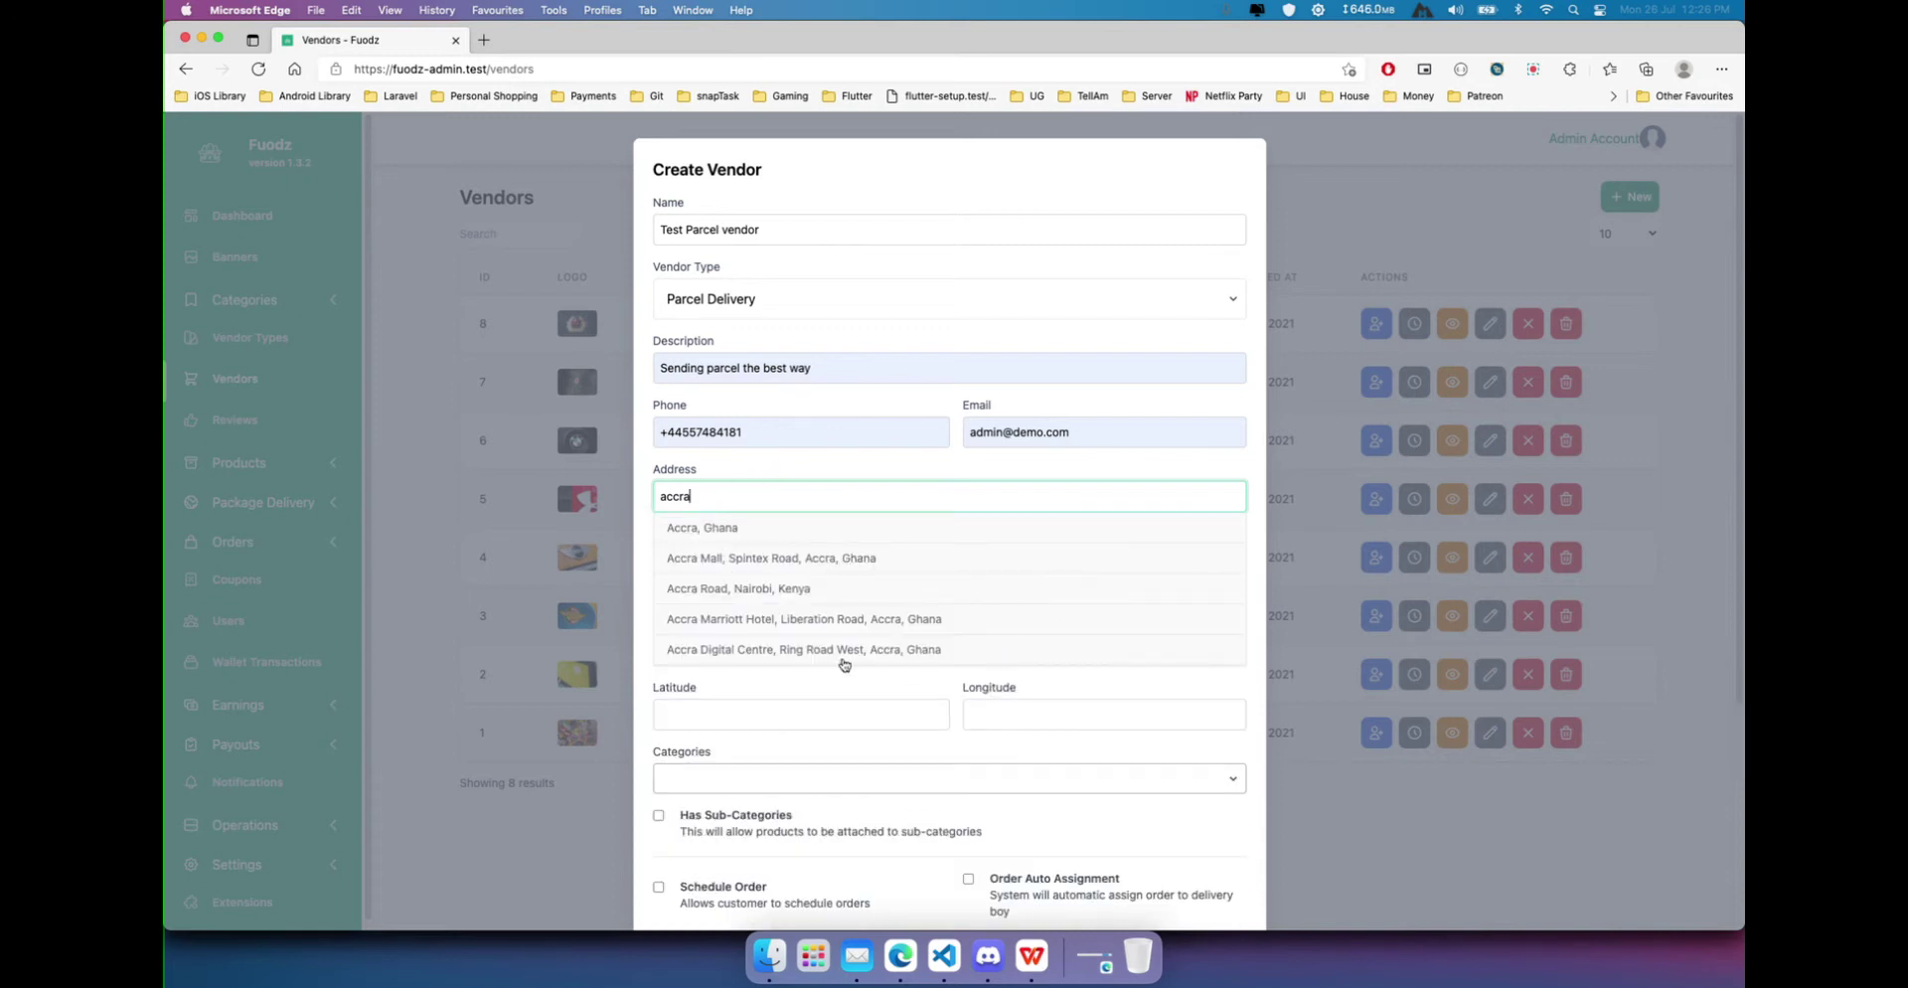
{"action": "left_click", "coordinate": [702, 654]}
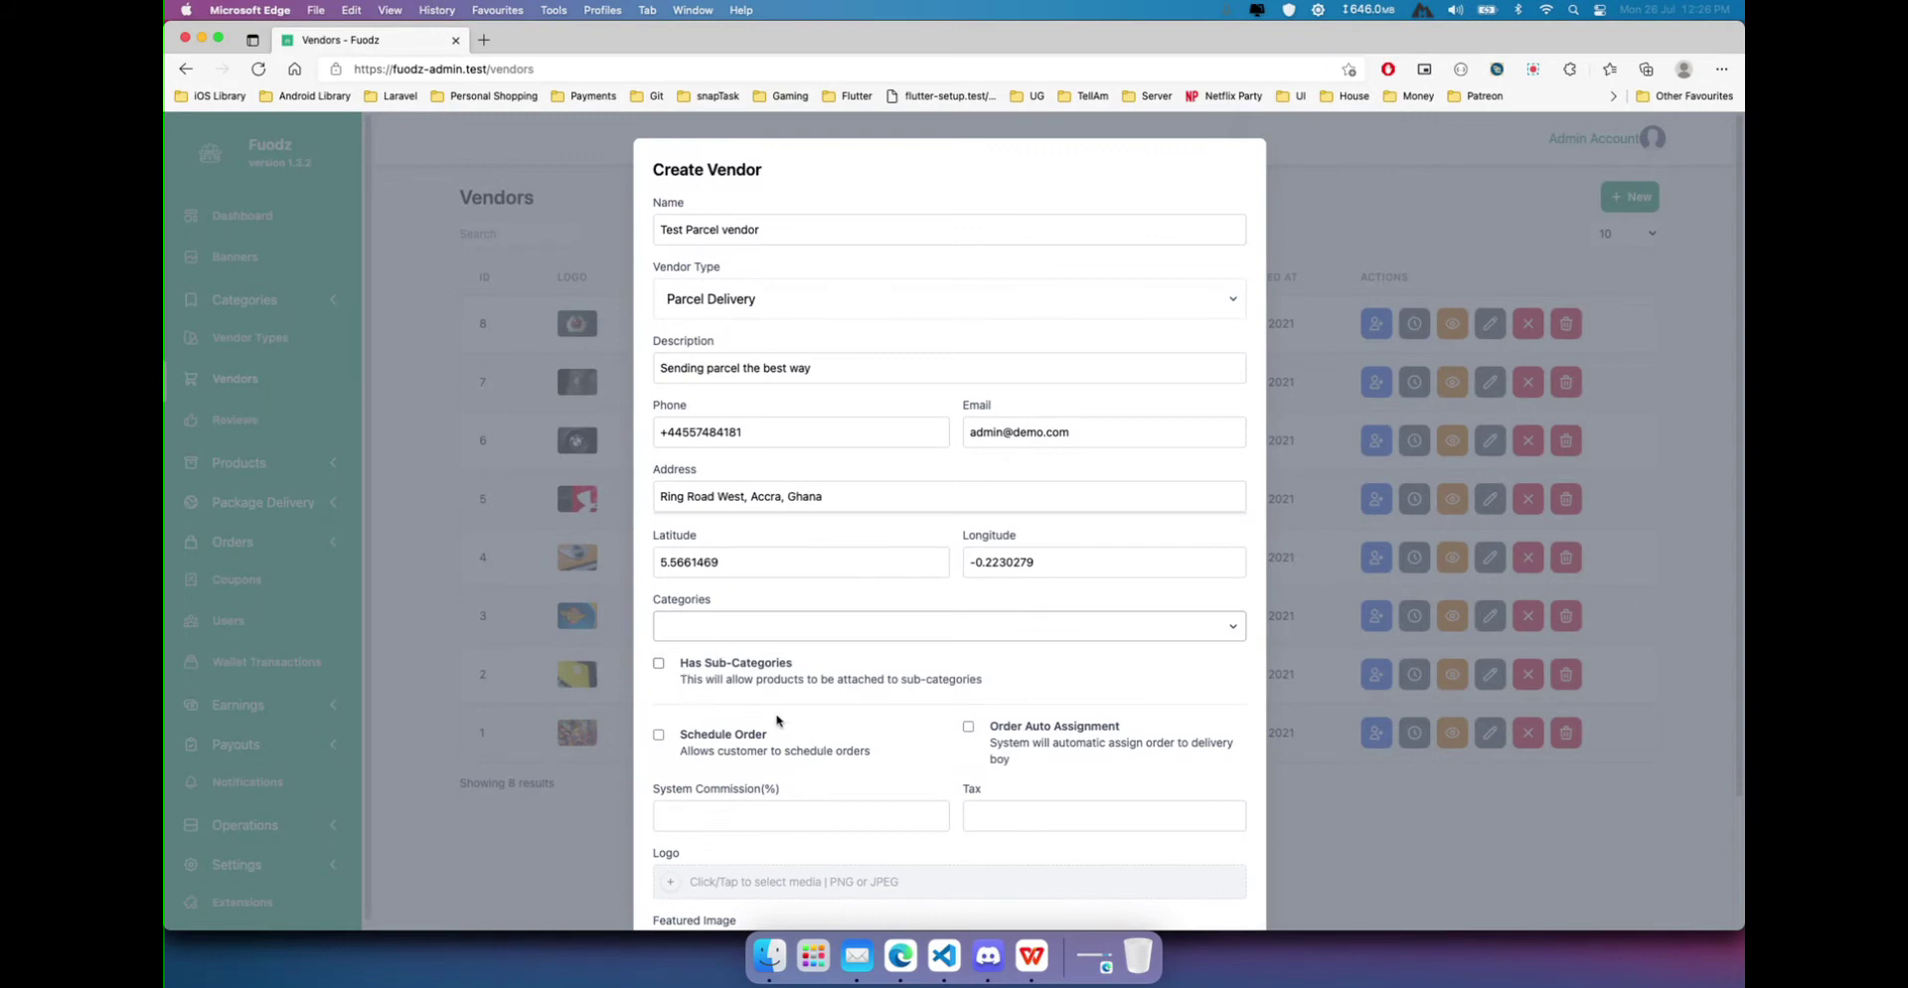
{"action": "scroll", "coordinate": [782, 716], "scroll_direction": "down", "scroll_amount": 3}
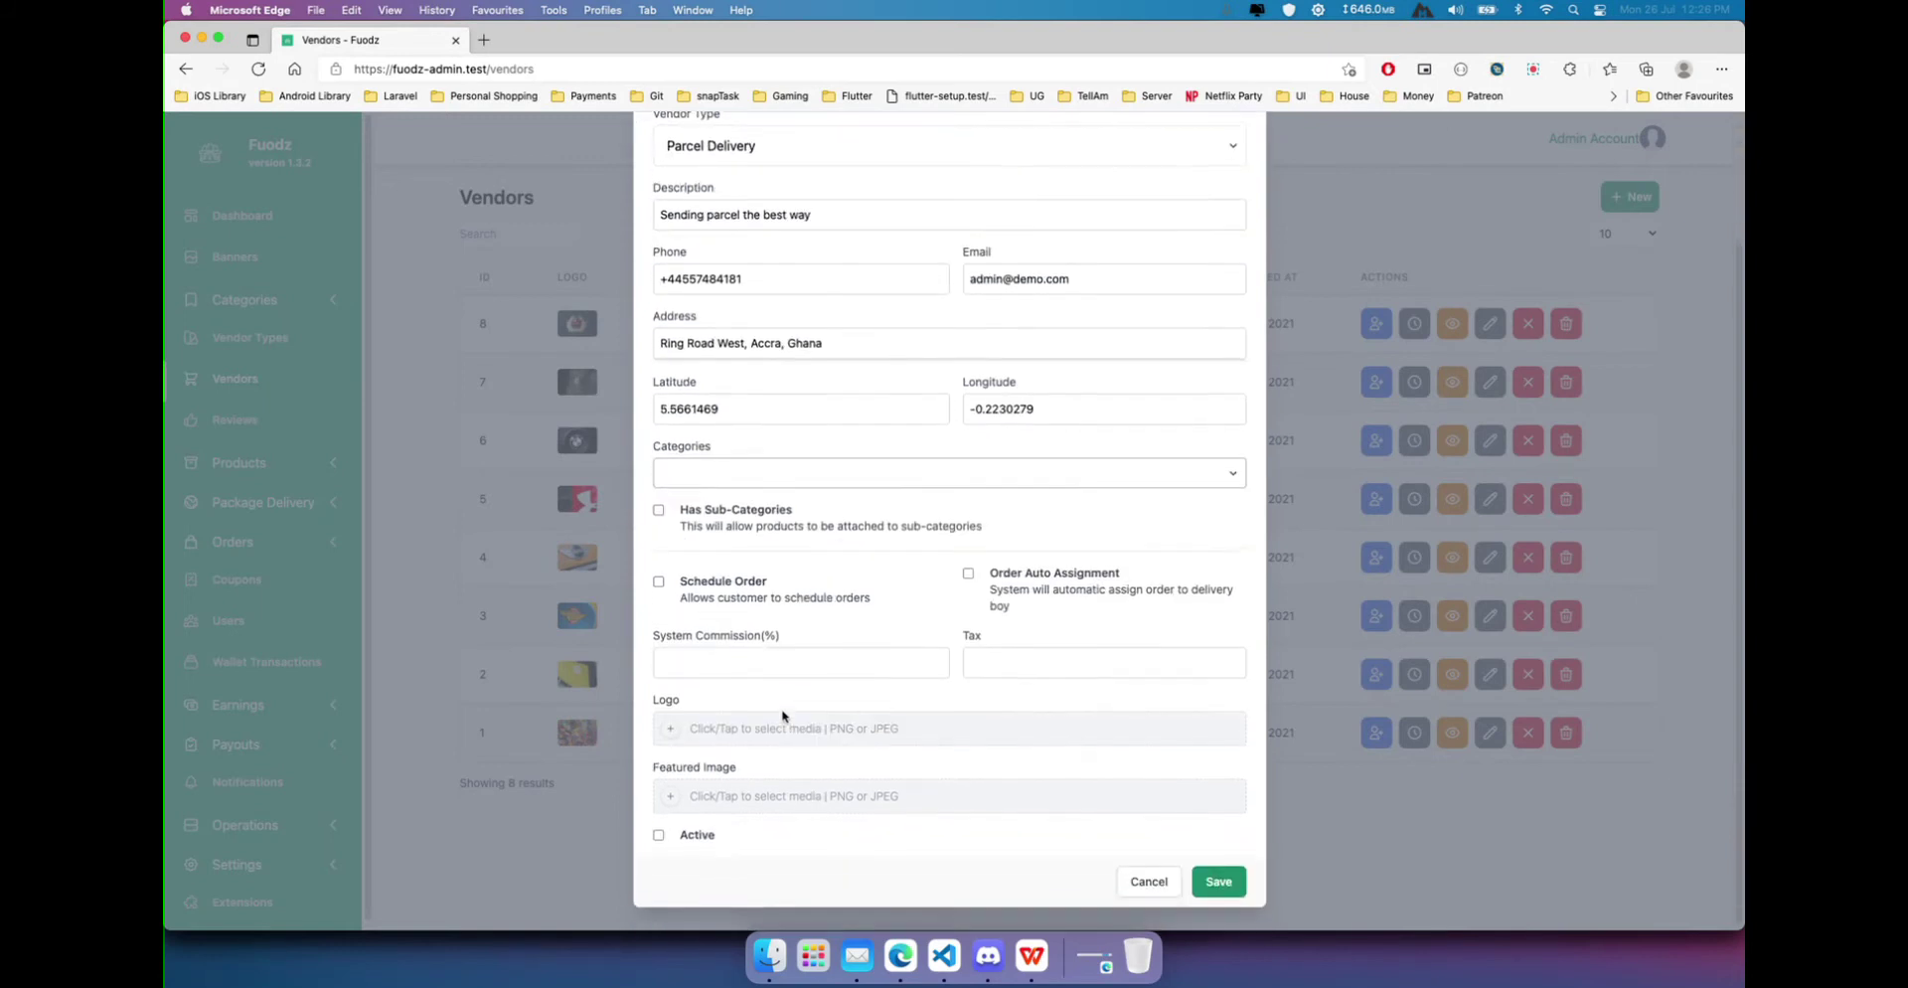
Enable Schedule Order and Order Auto Assignment, with system commission 10% and tax 13.5.
{"action": "left_click", "coordinate": [658, 578]}
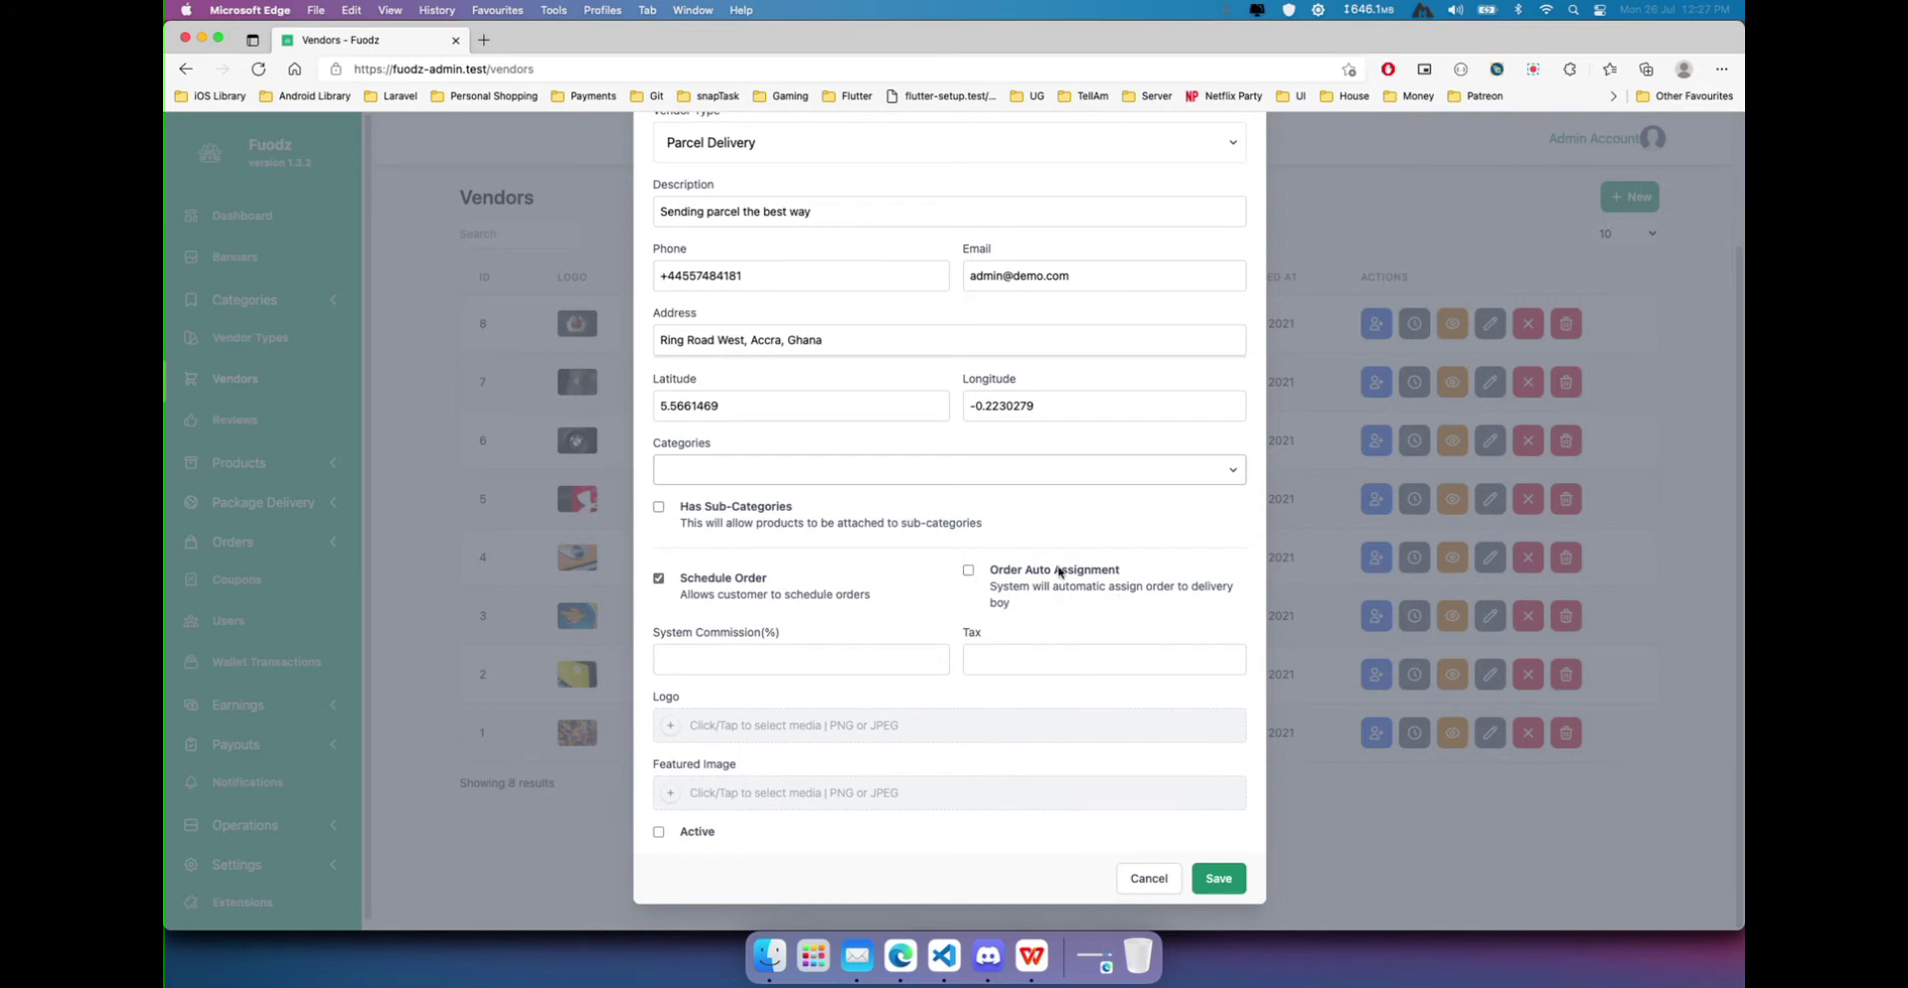
{"action": "left_click", "coordinate": [968, 571]}
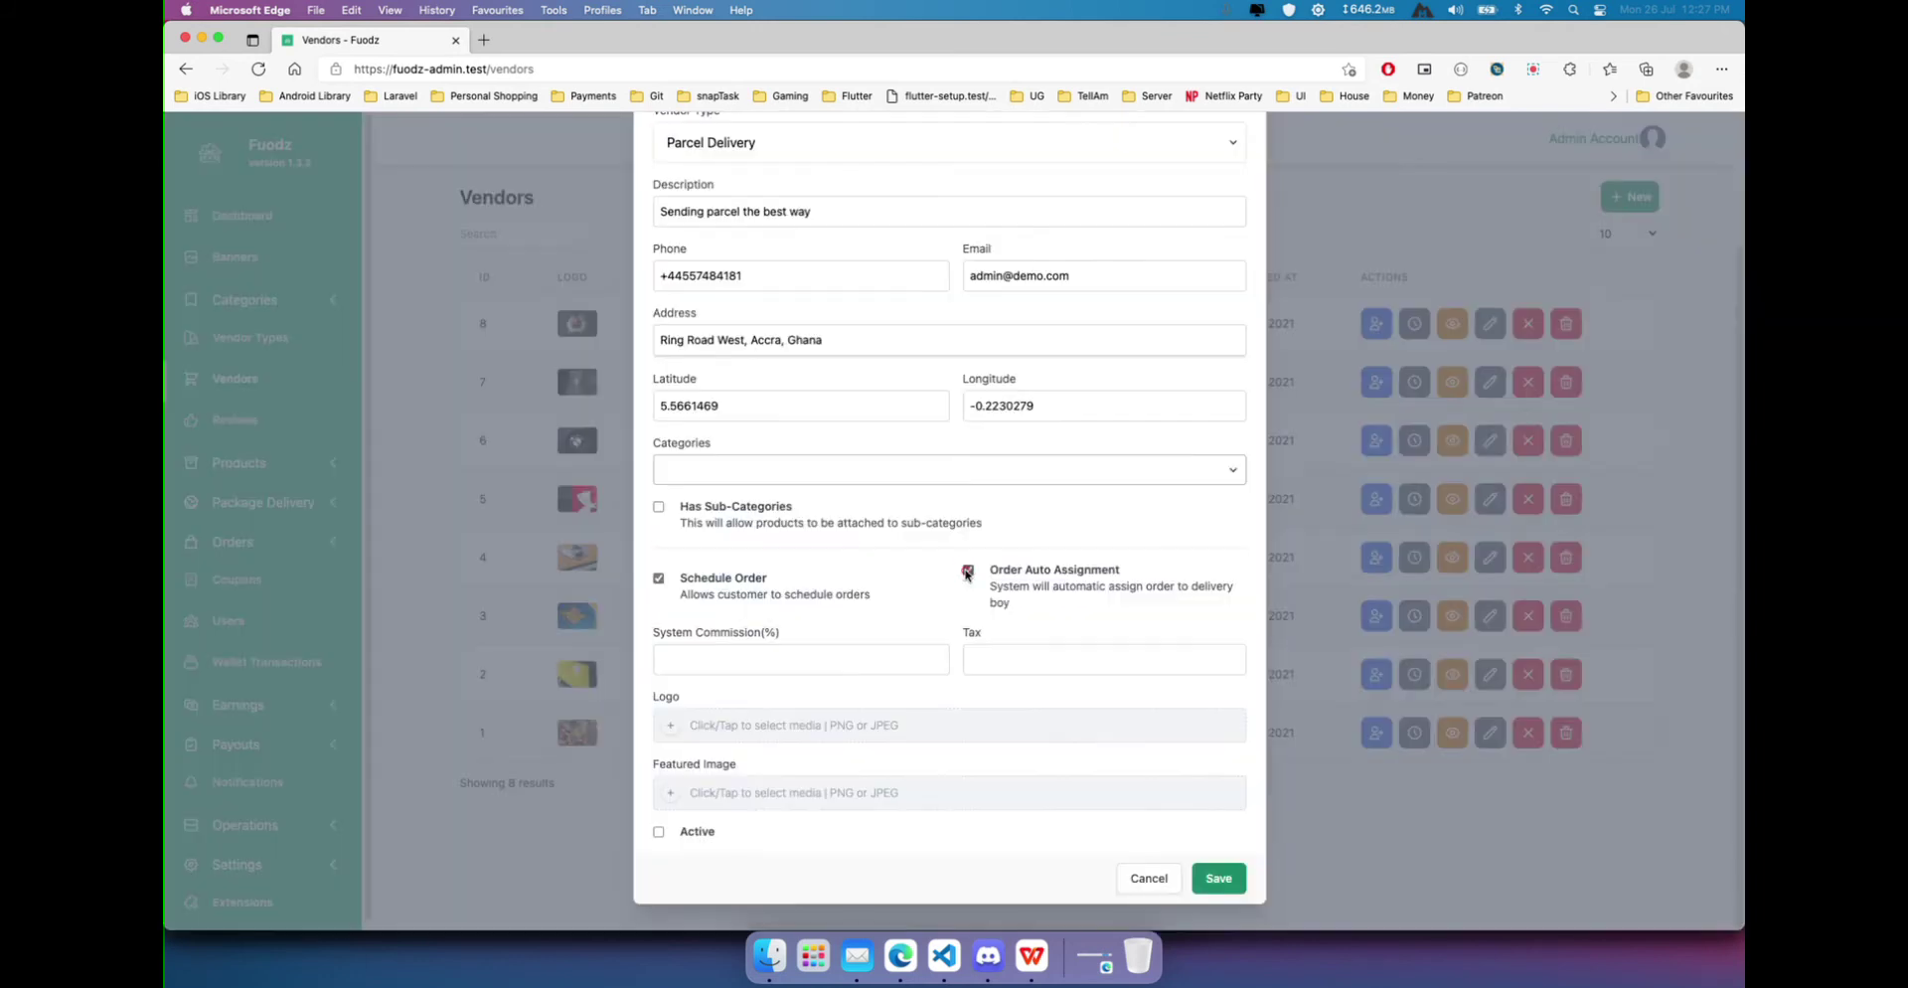
{"action": "left_click", "coordinate": [732, 663]}
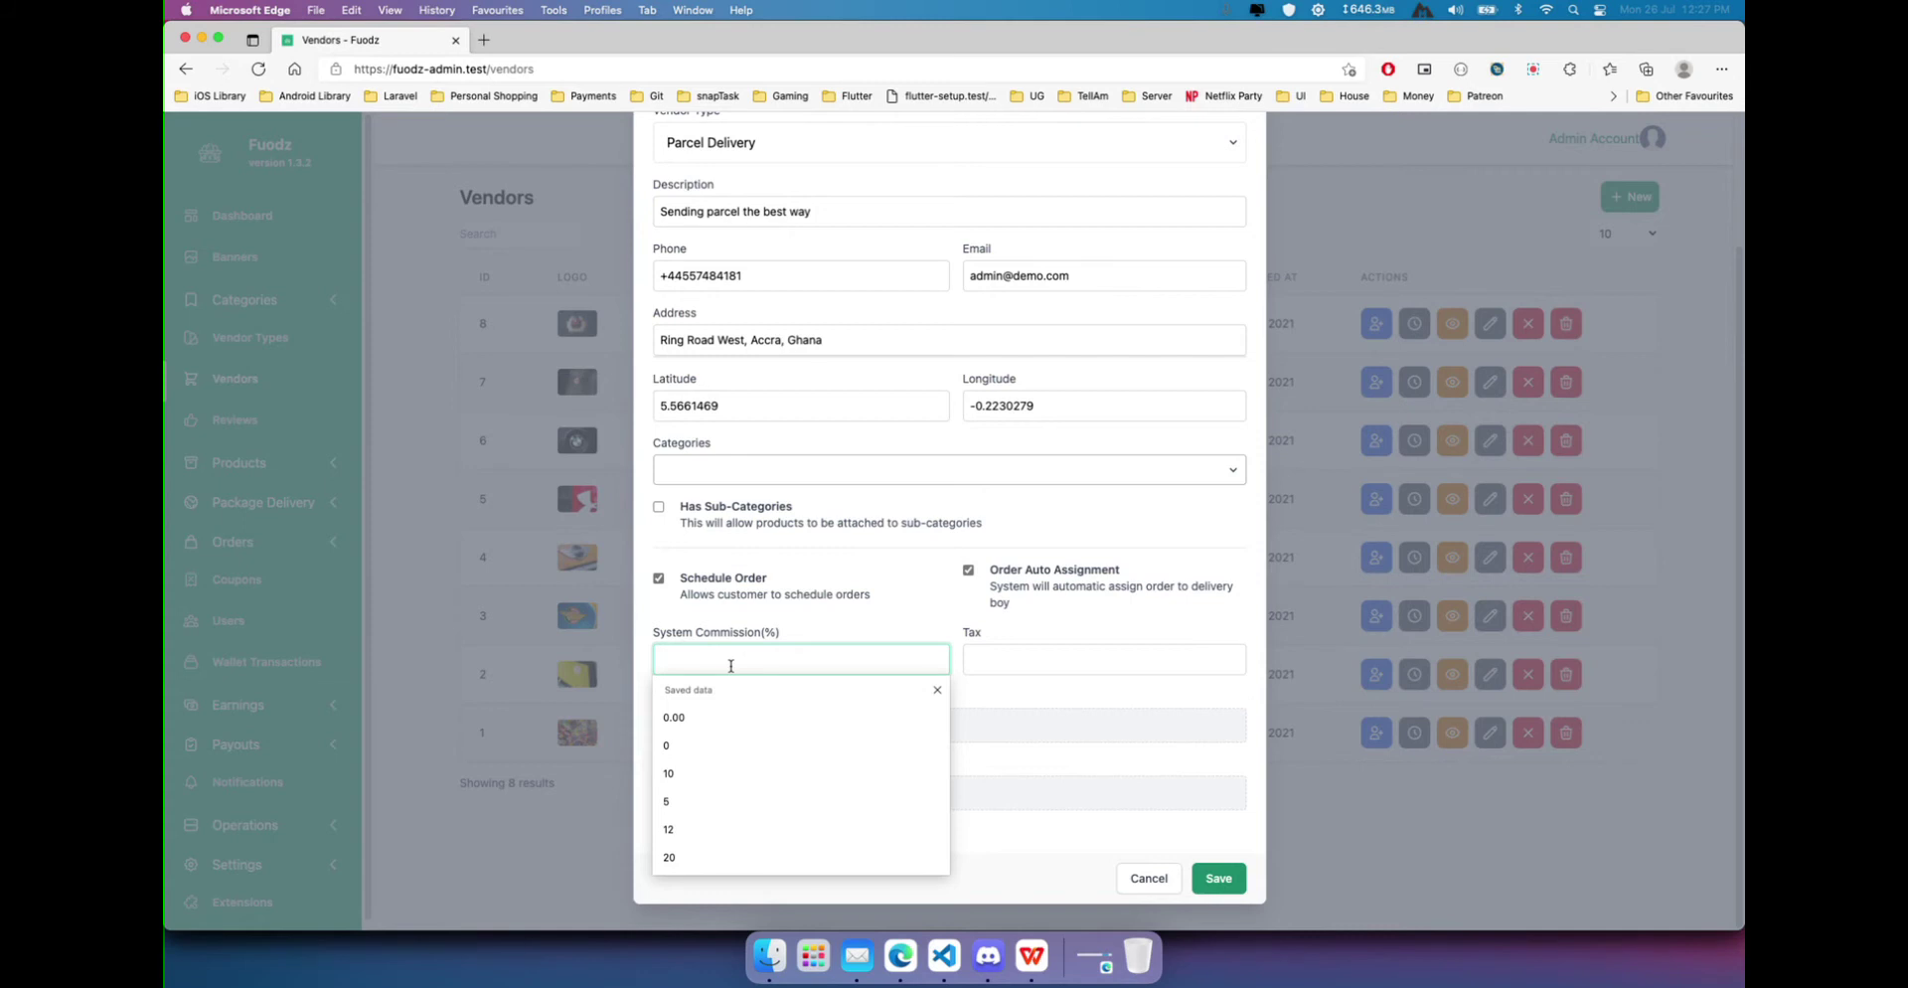
{"action": "type", "text": "10"}
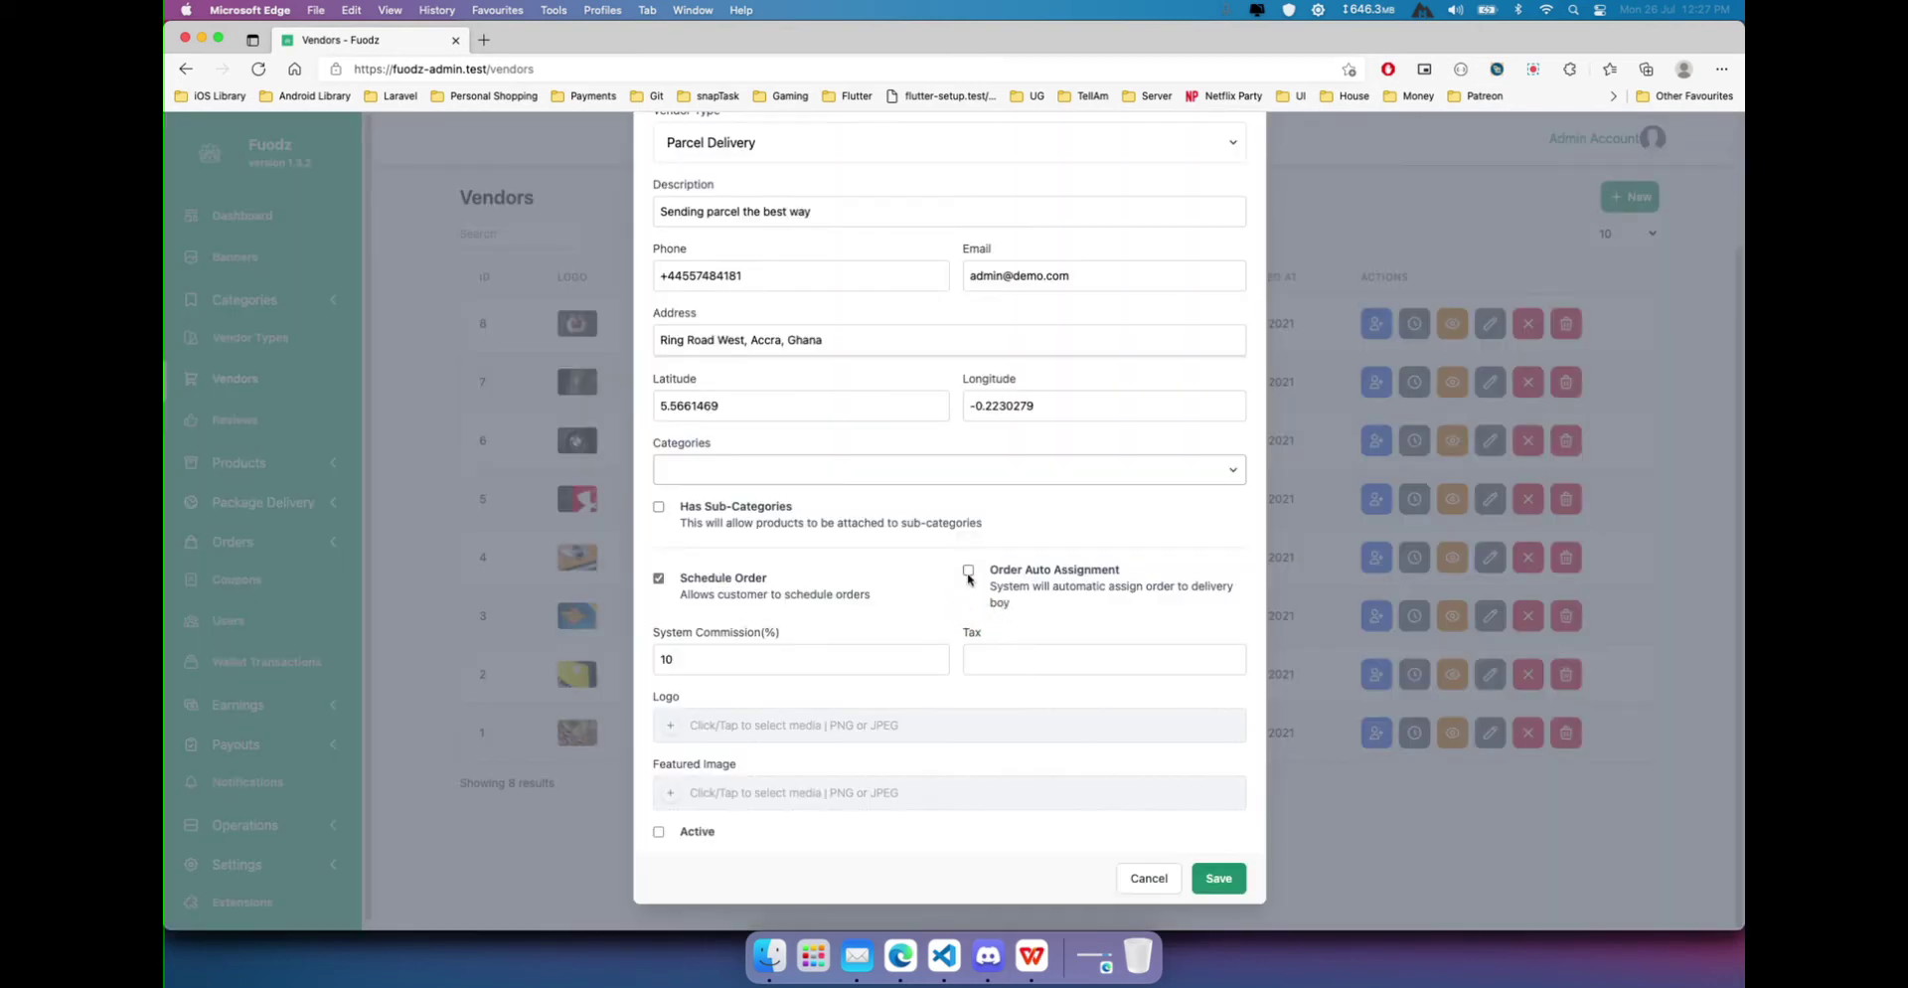
{"action": "left_click", "coordinate": [969, 576]}
{"action": "left_click", "coordinate": [1003, 661]}
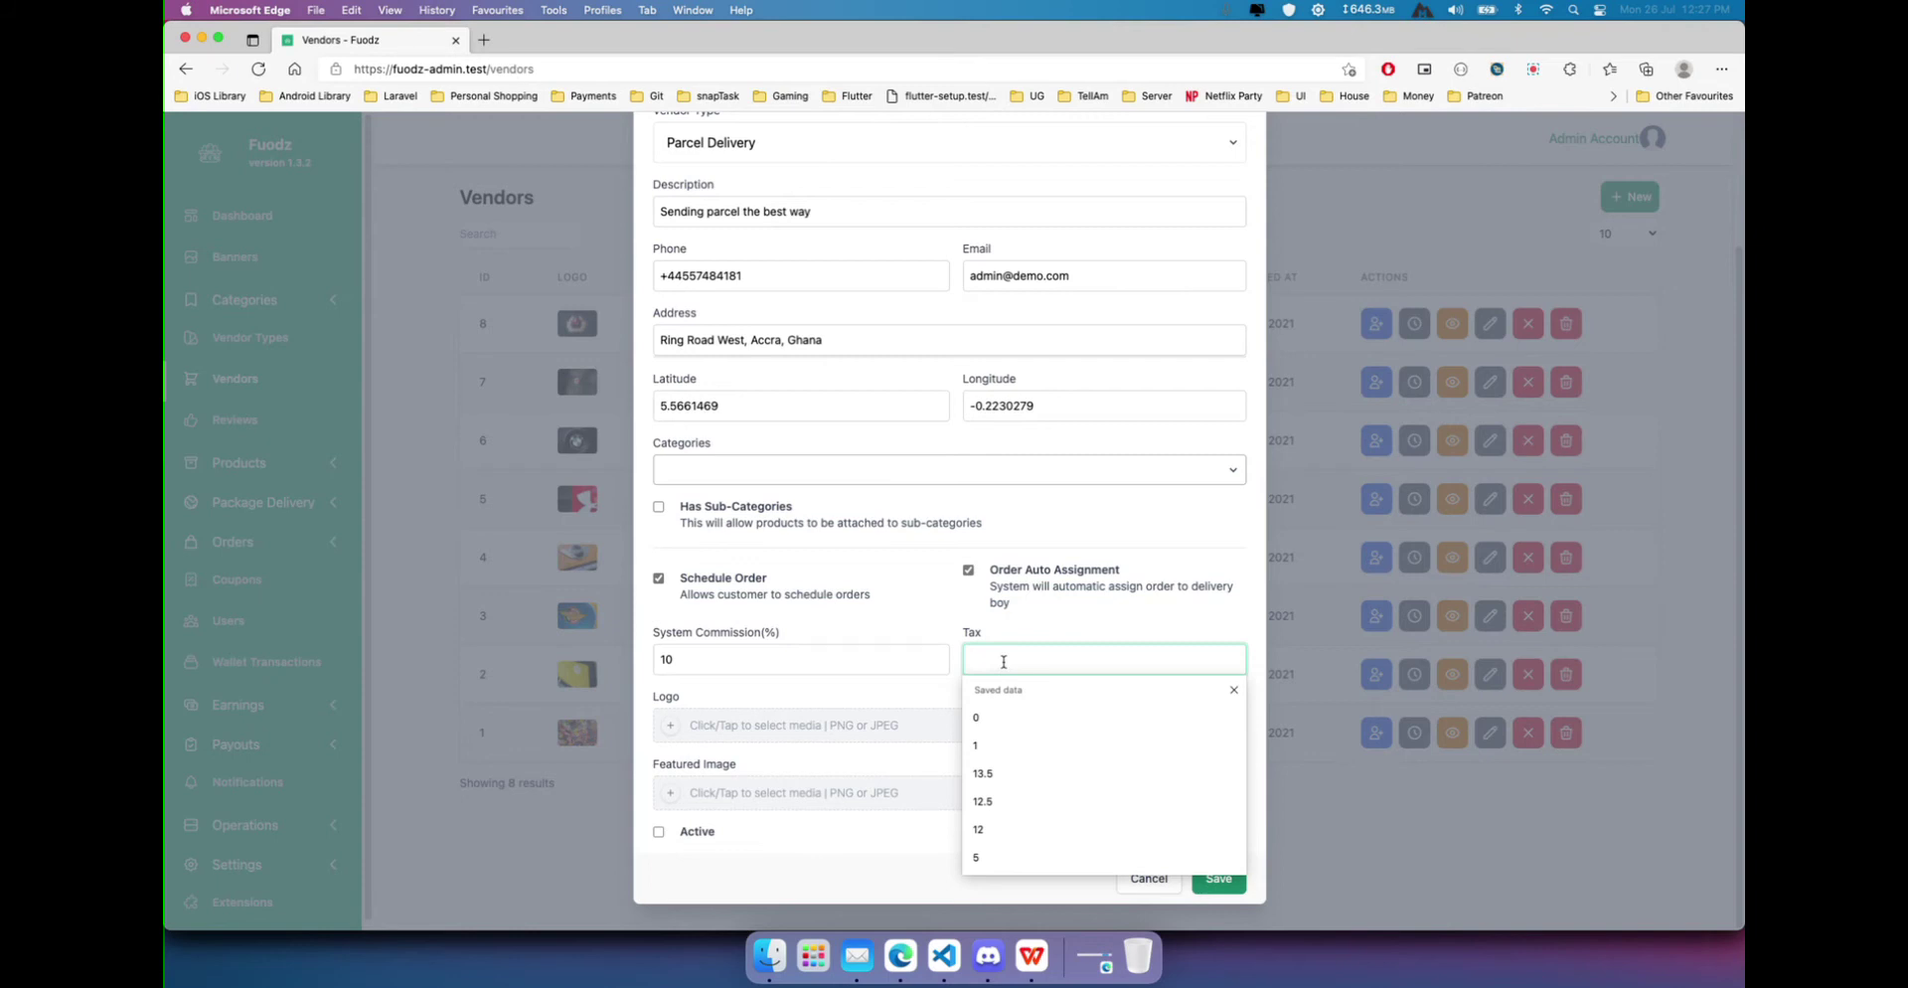
{"action": "type", "text": "13.5"}
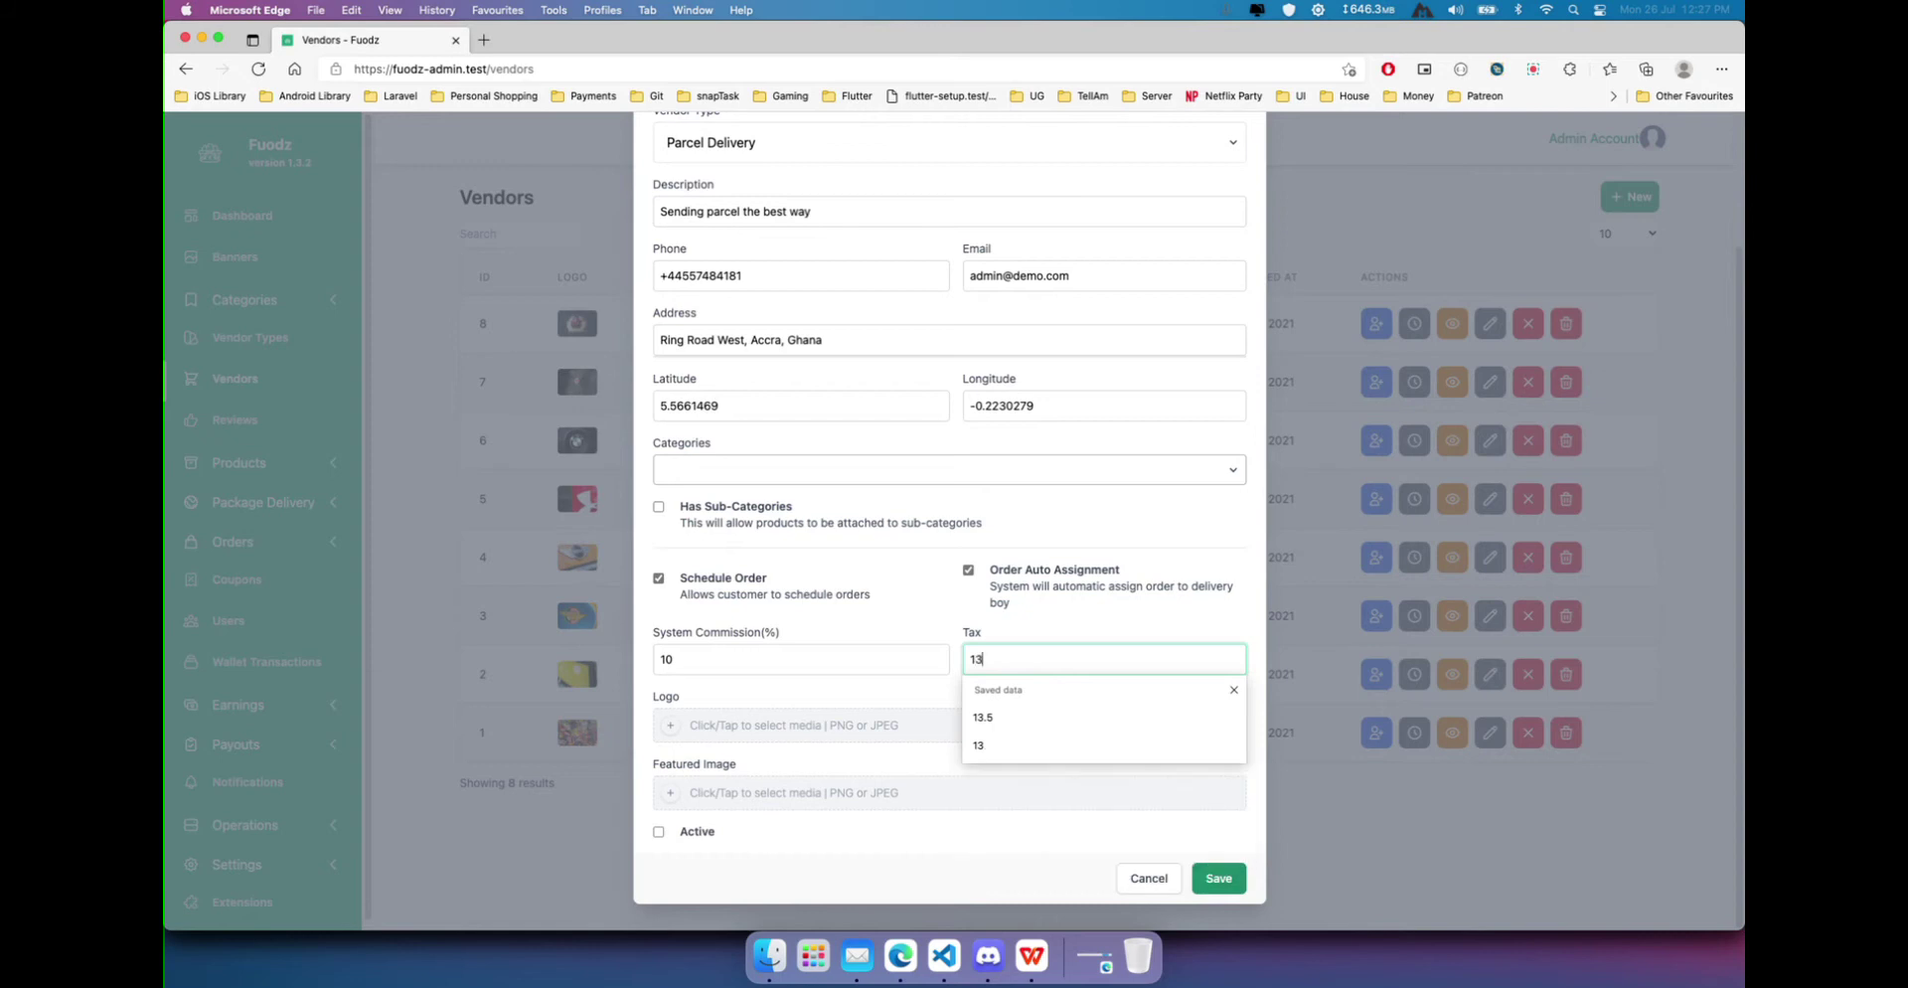
{"action": "left_click", "coordinate": [675, 728]}
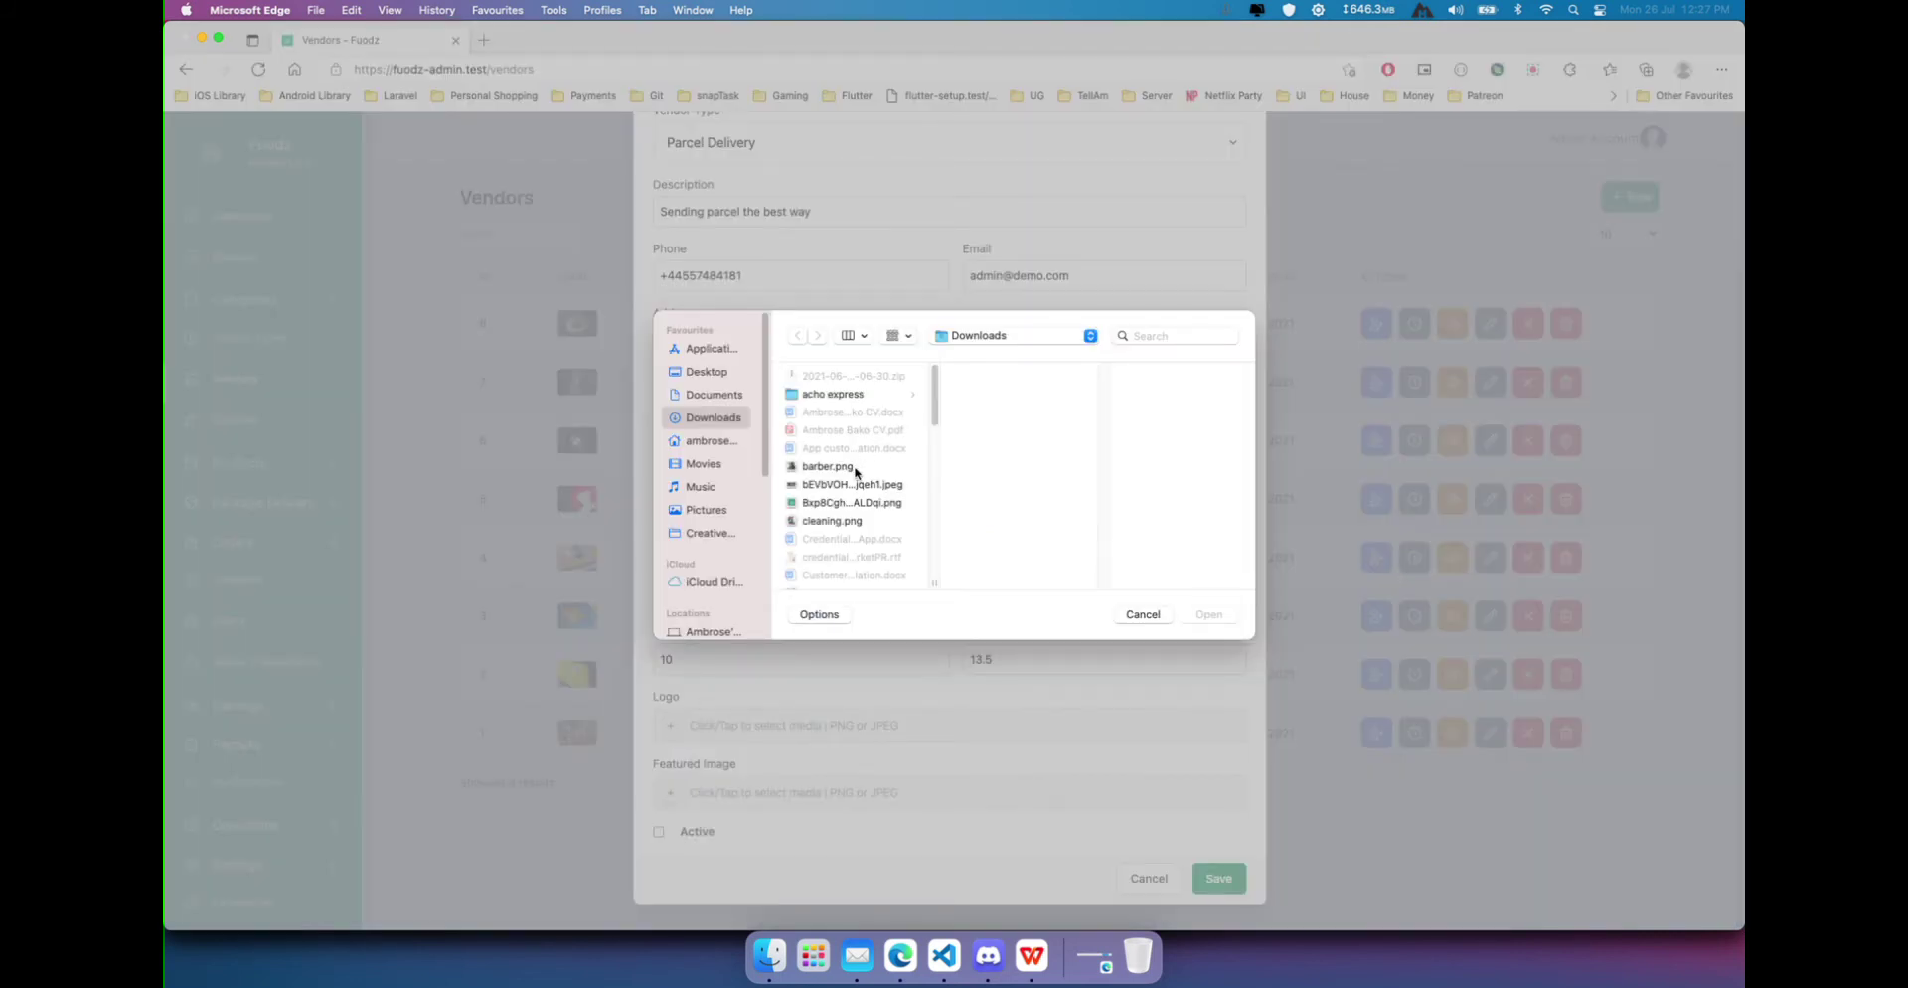
Upload the green PNG as the logo and the grocery aisle photo as featured image.
{"action": "left_click", "coordinate": [827, 503]}
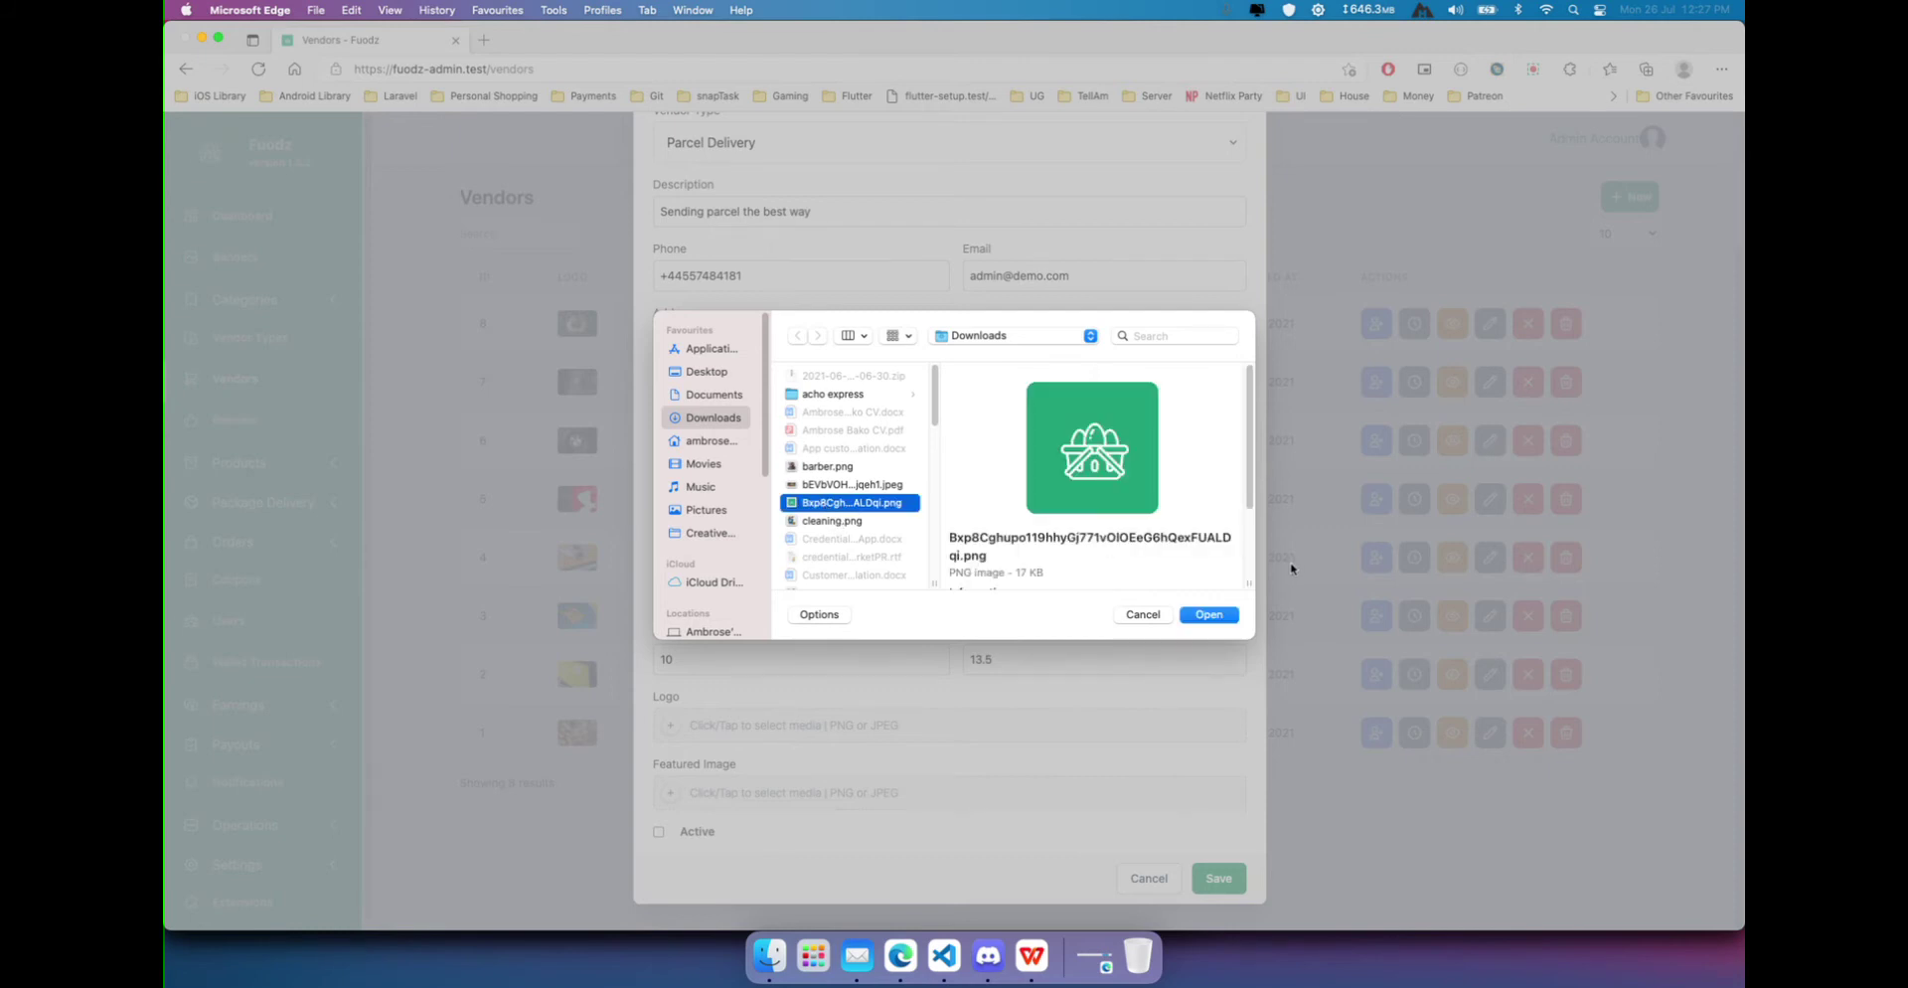
{"action": "left_click", "coordinate": [1208, 614]}
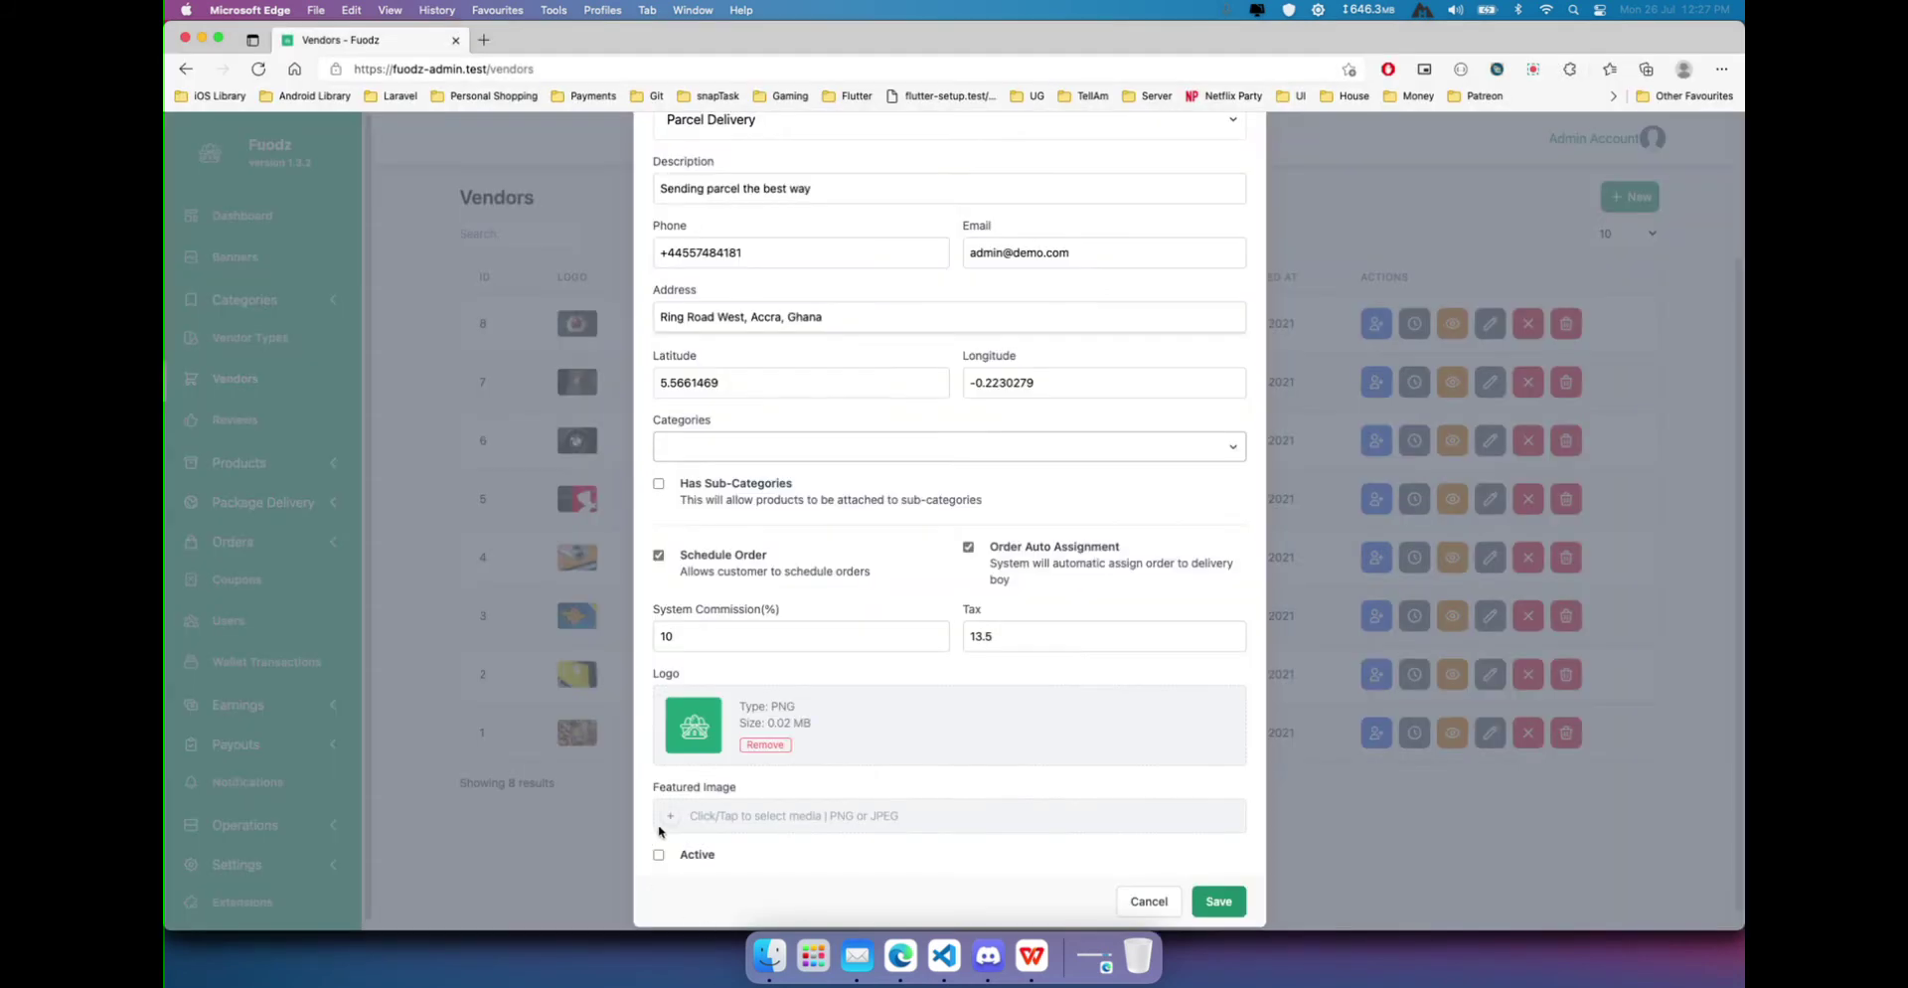
{"action": "left_click", "coordinate": [674, 817]}
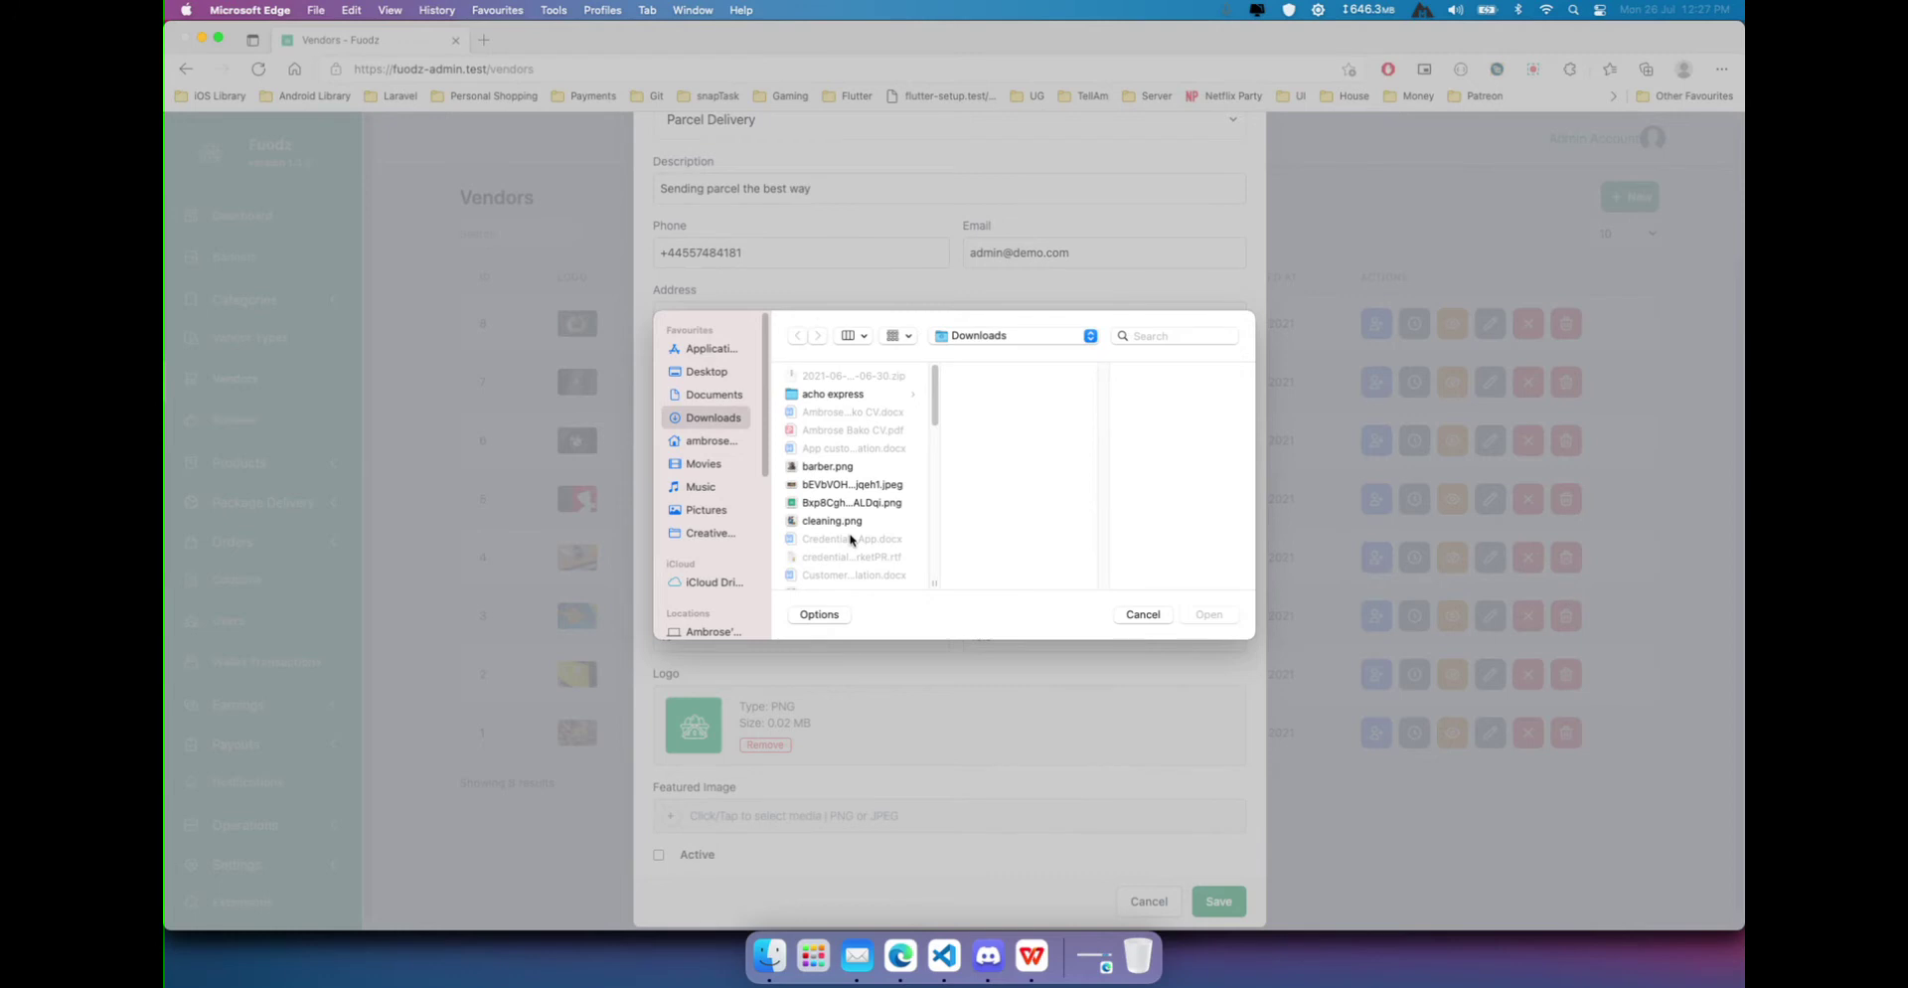
{"action": "left_click", "coordinate": [841, 487]}
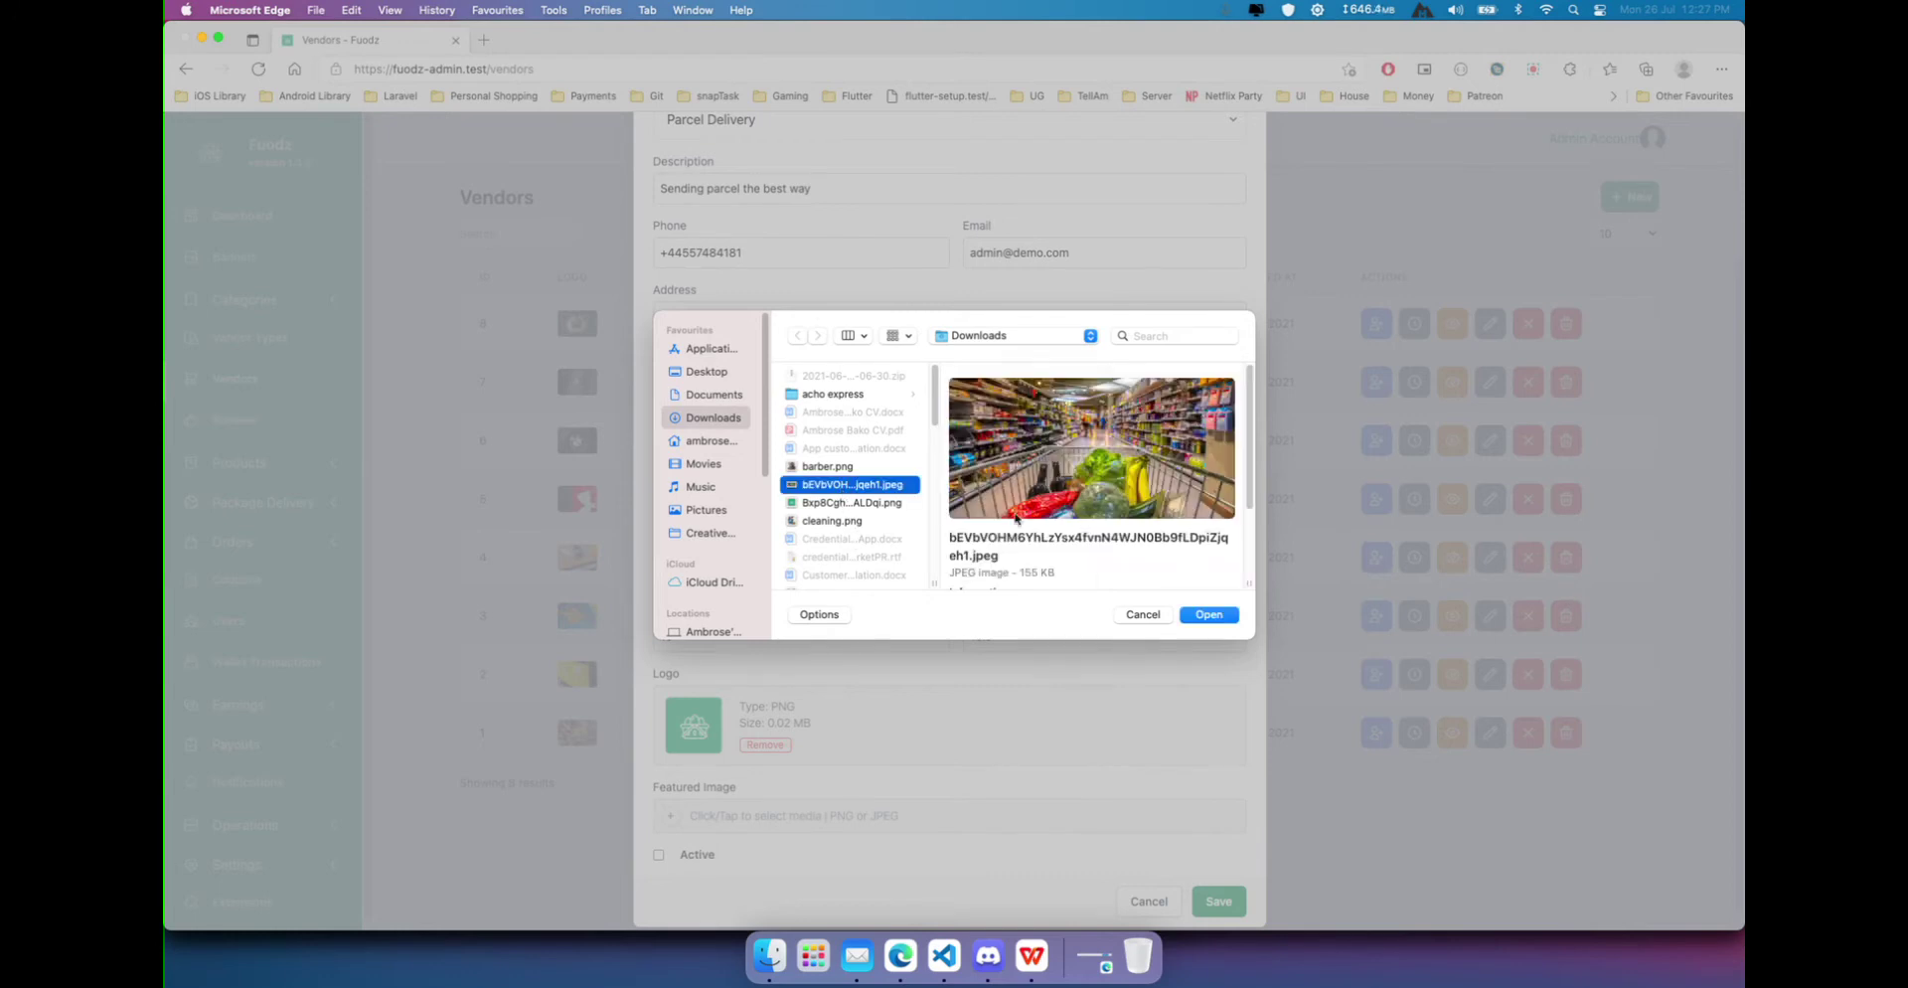
{"action": "left_click", "coordinate": [1235, 614]}
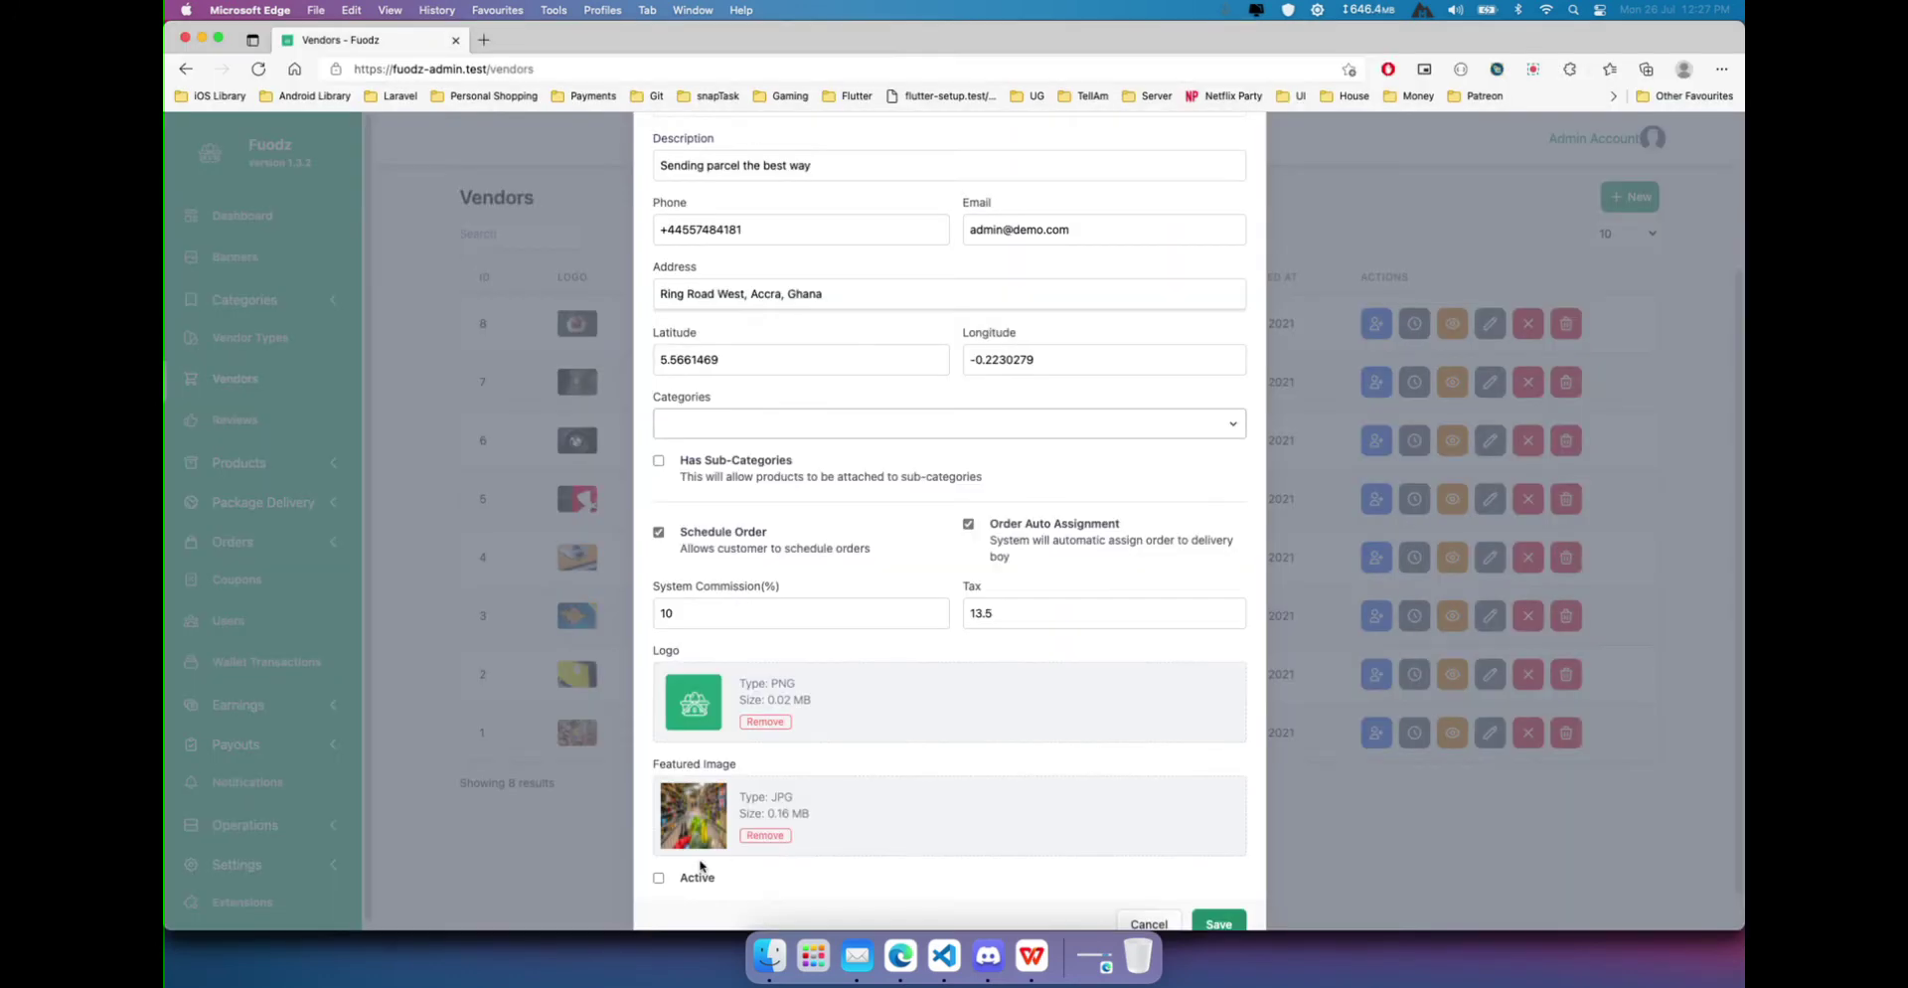
Mark the vendor Active and save it.
{"action": "scroll", "coordinate": [701, 866], "scroll_direction": "down", "scroll_amount": 1}
{"action": "left_click", "coordinate": [694, 835]}
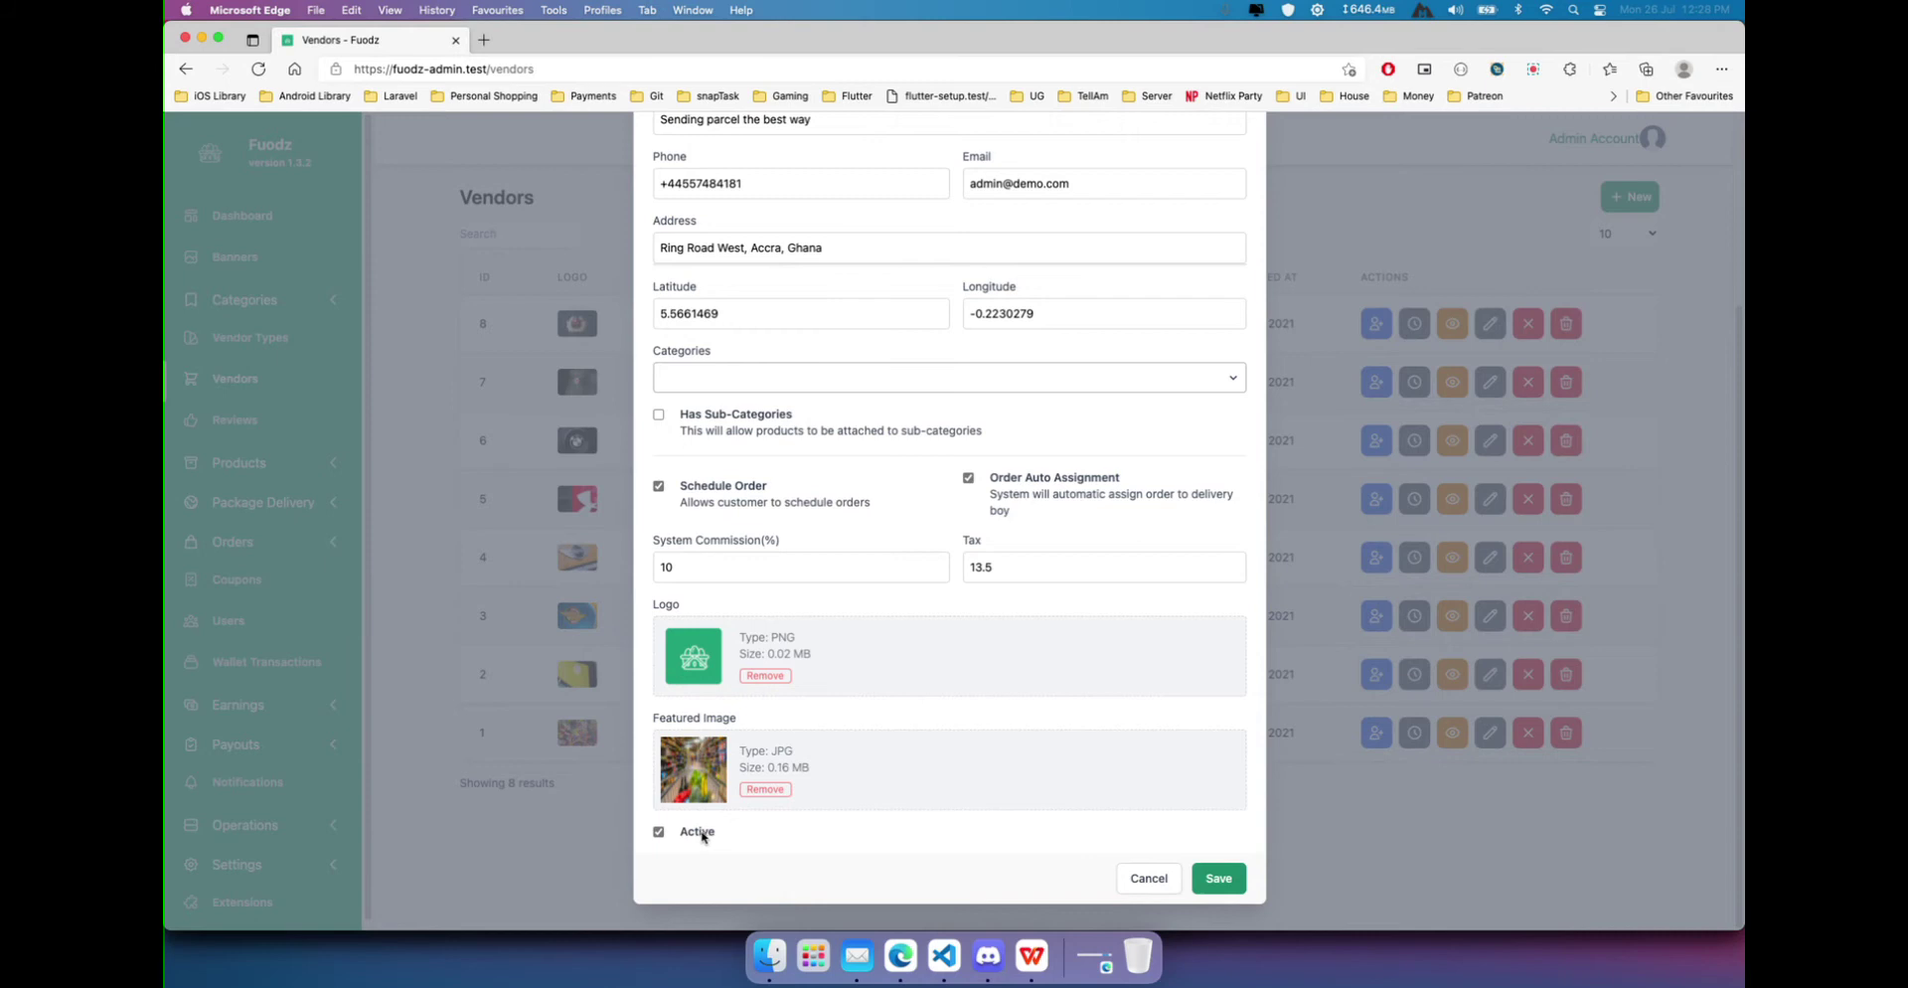
{"action": "left_click", "coordinate": [1218, 880]}
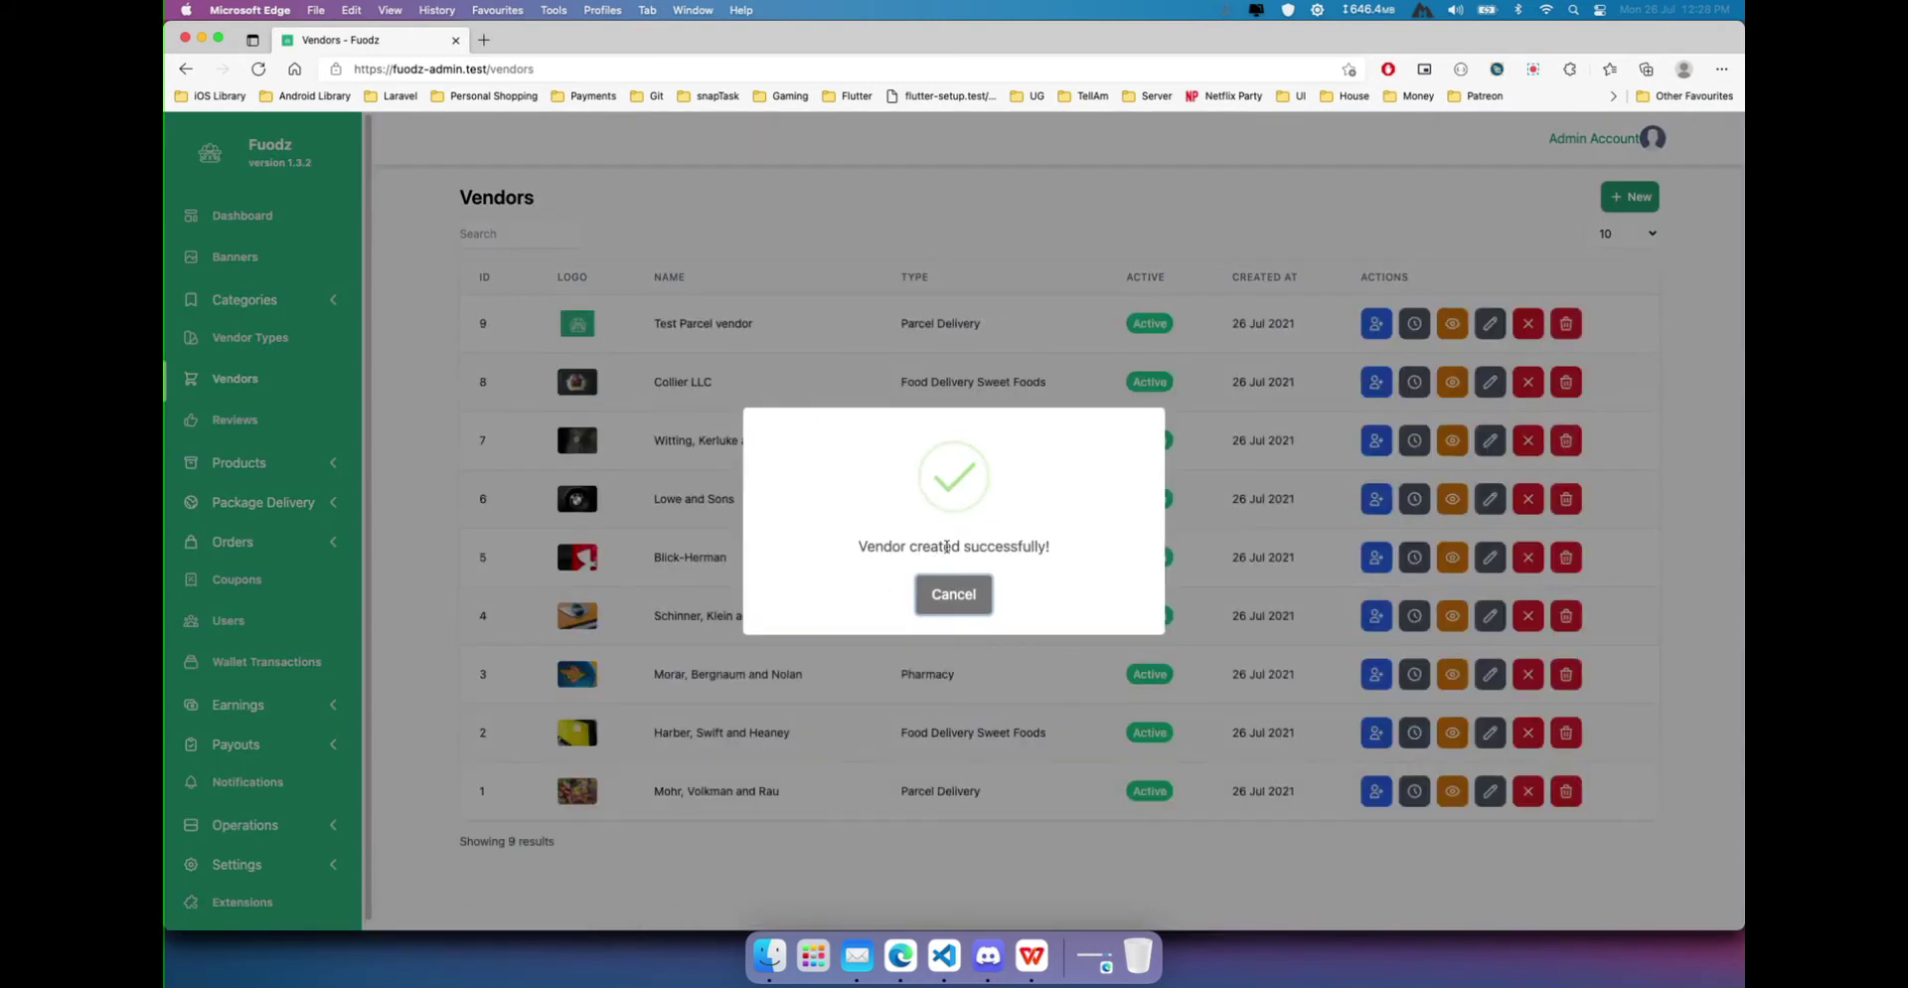
Dismiss the success message and check the new Test Parcel vendor row in Vendors.
{"action": "left_click", "coordinate": [989, 598]}
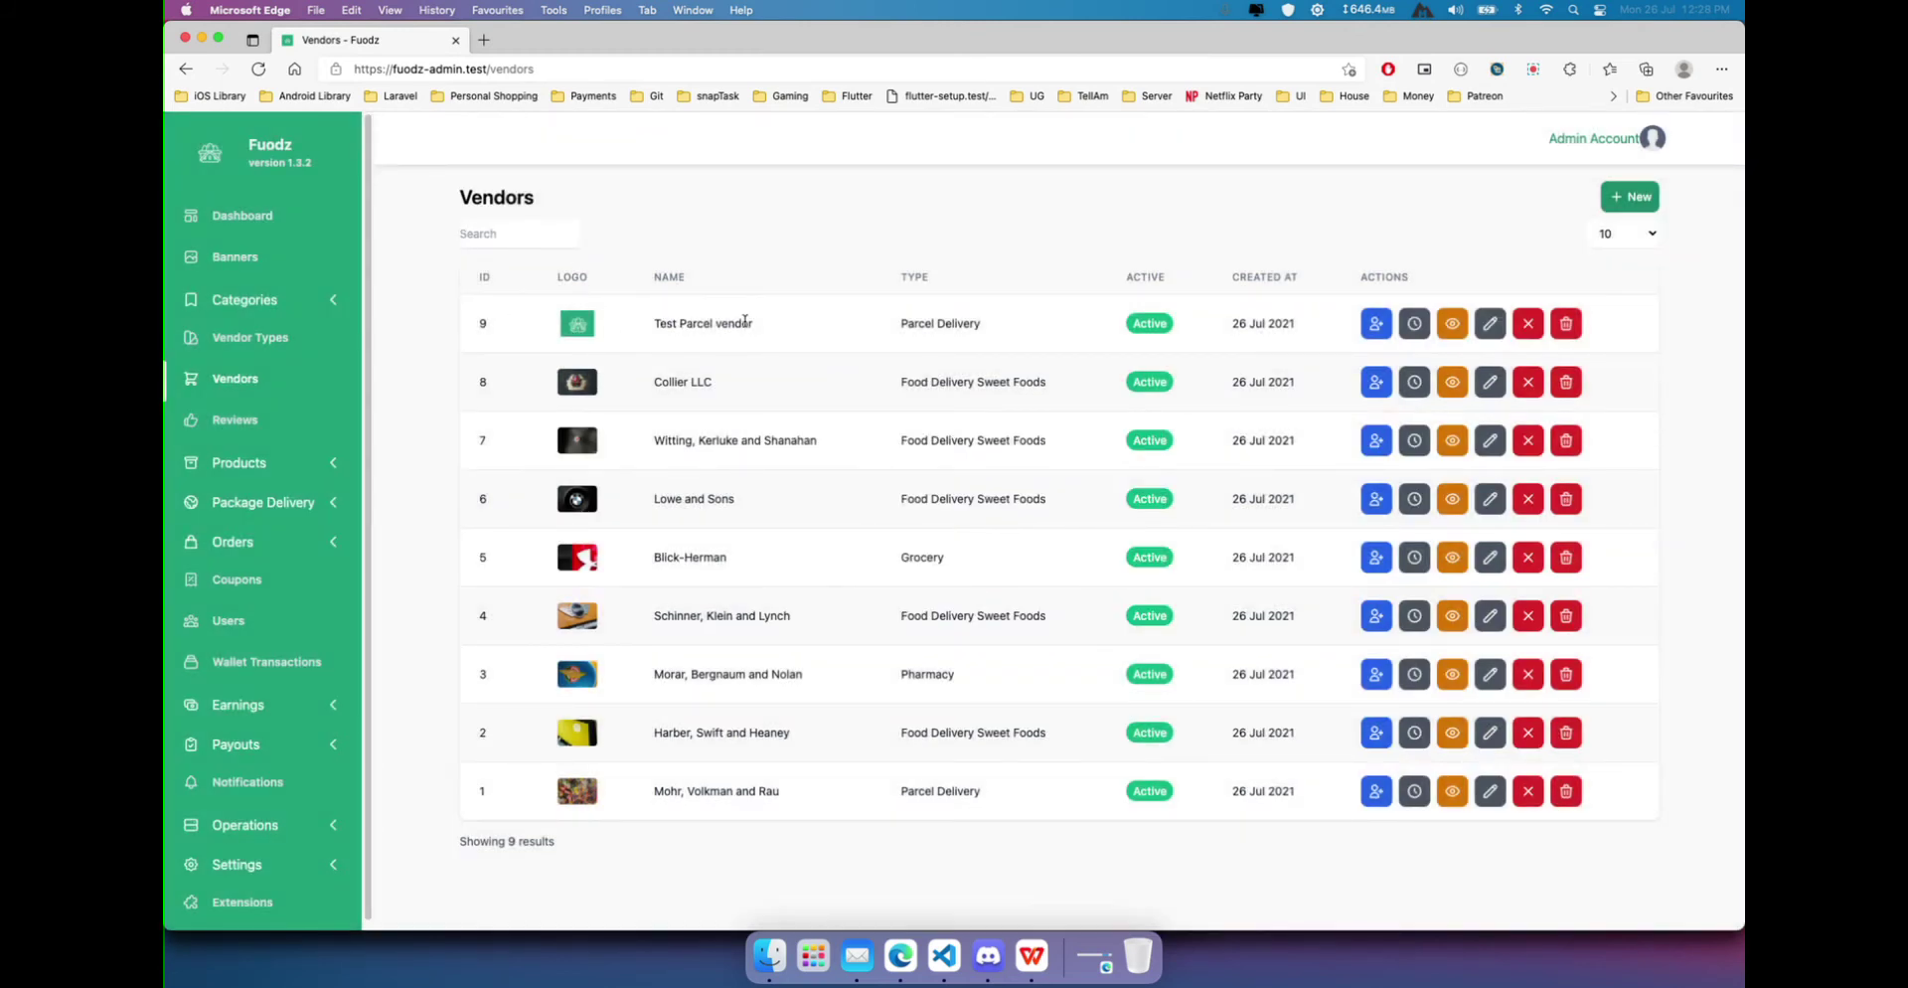
{"action": "left_click_drag", "start_coordinate": [652, 324], "coordinate": [826, 328]}
{"action": "left_click", "coordinate": [820, 324]}
Play the parcel vendor slideshow up to the 'Assign a manager to the vendor' slide.
{"action": "left_click", "coordinate": [1032, 956]}
{"action": "key", "text": "F5"}
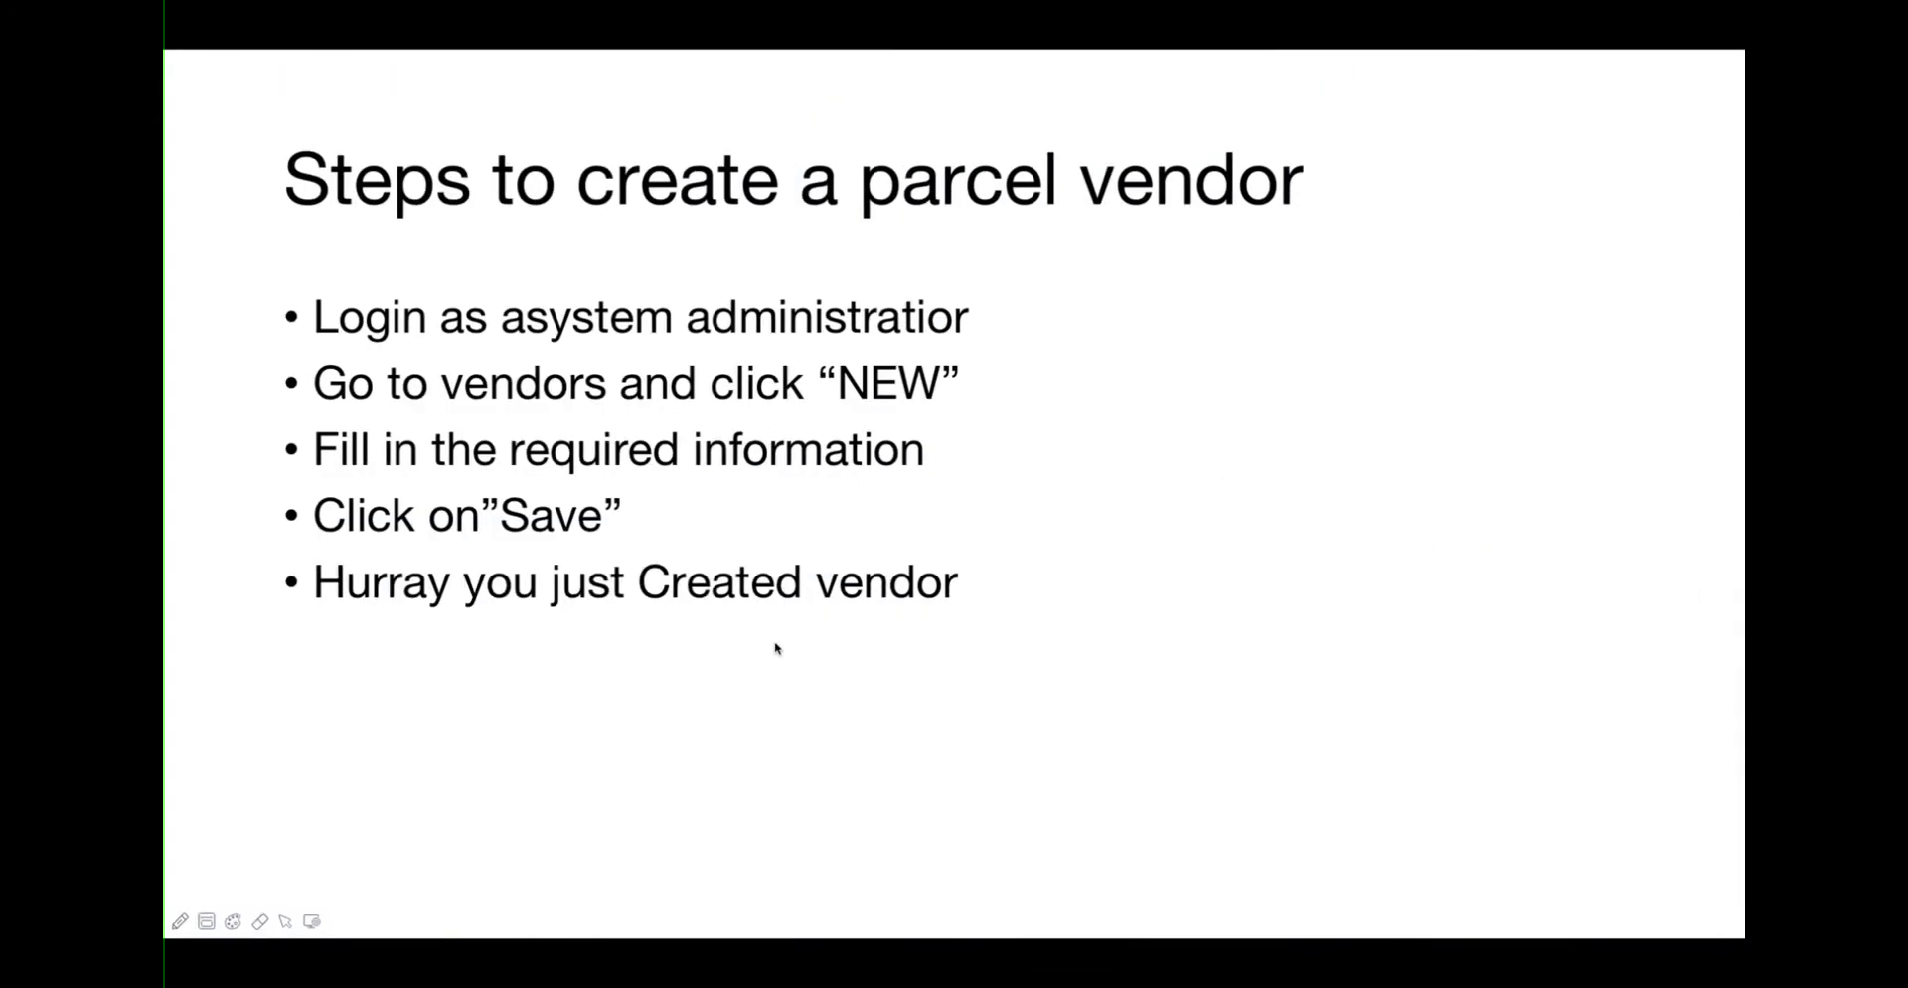
{"action": "key", "text": "Left"}
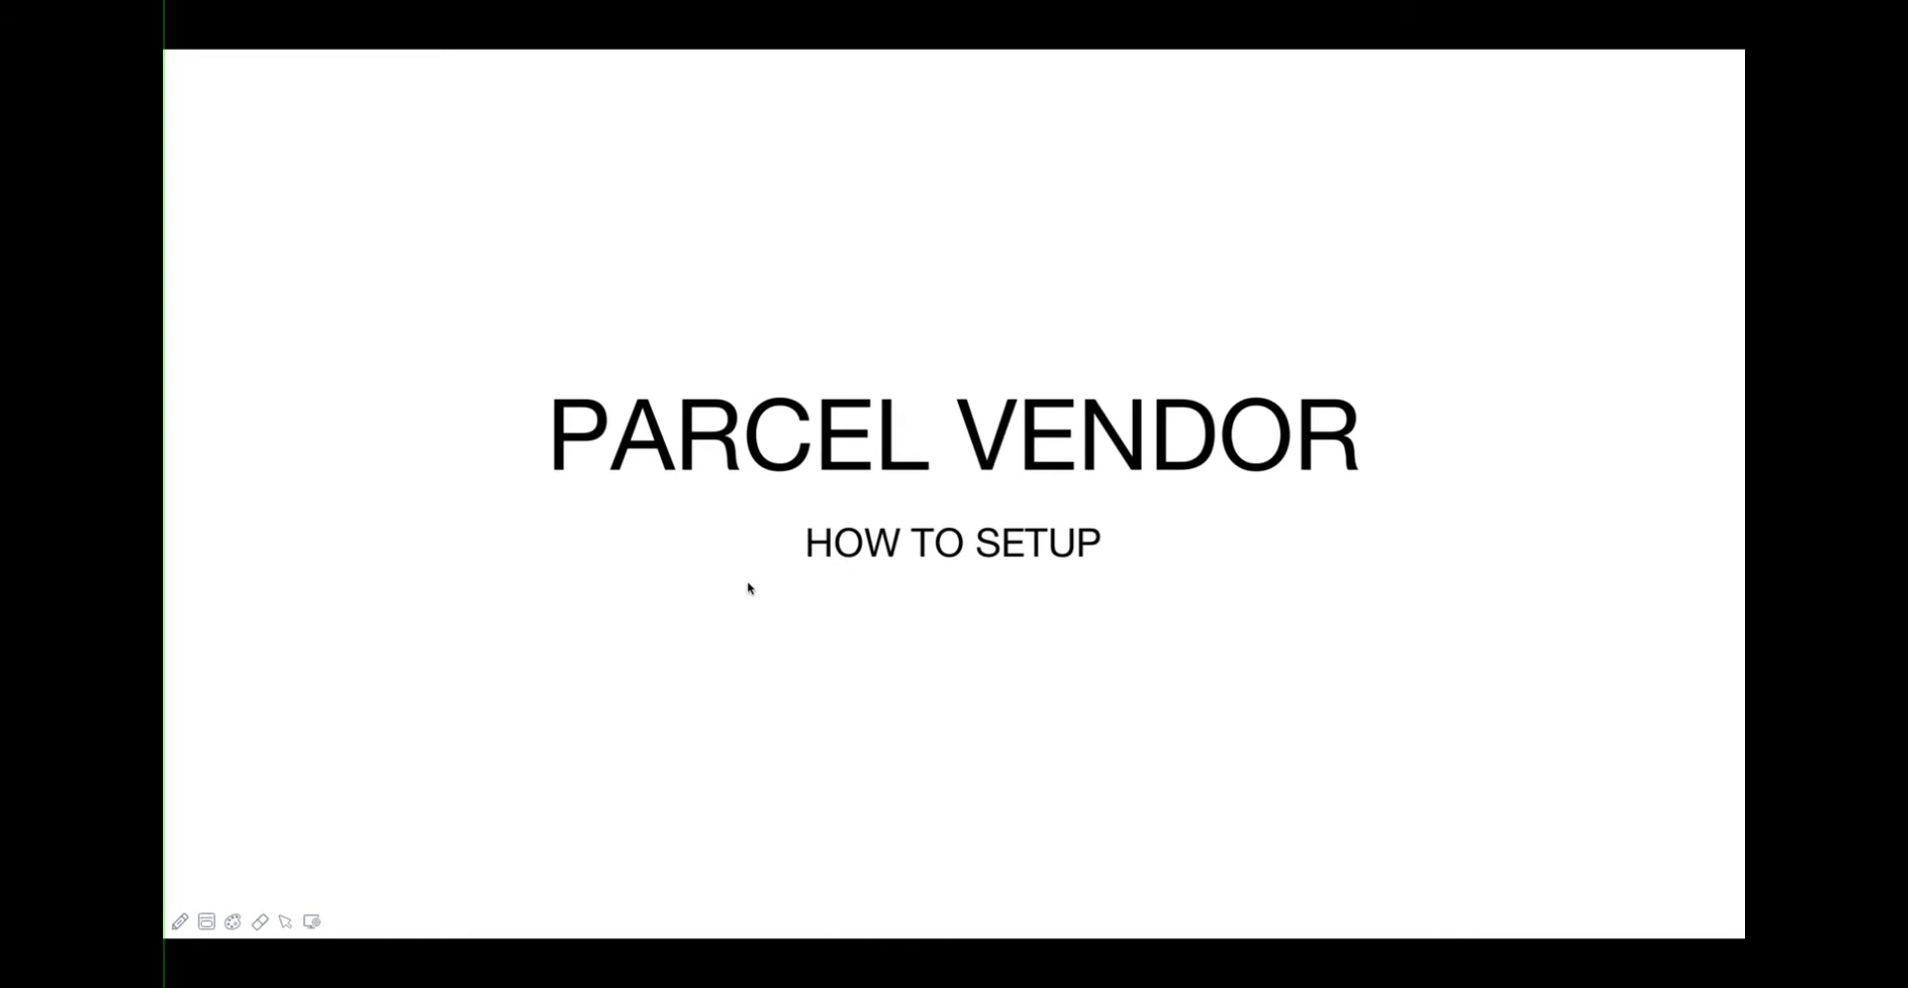
{"action": "key", "text": "Right"}
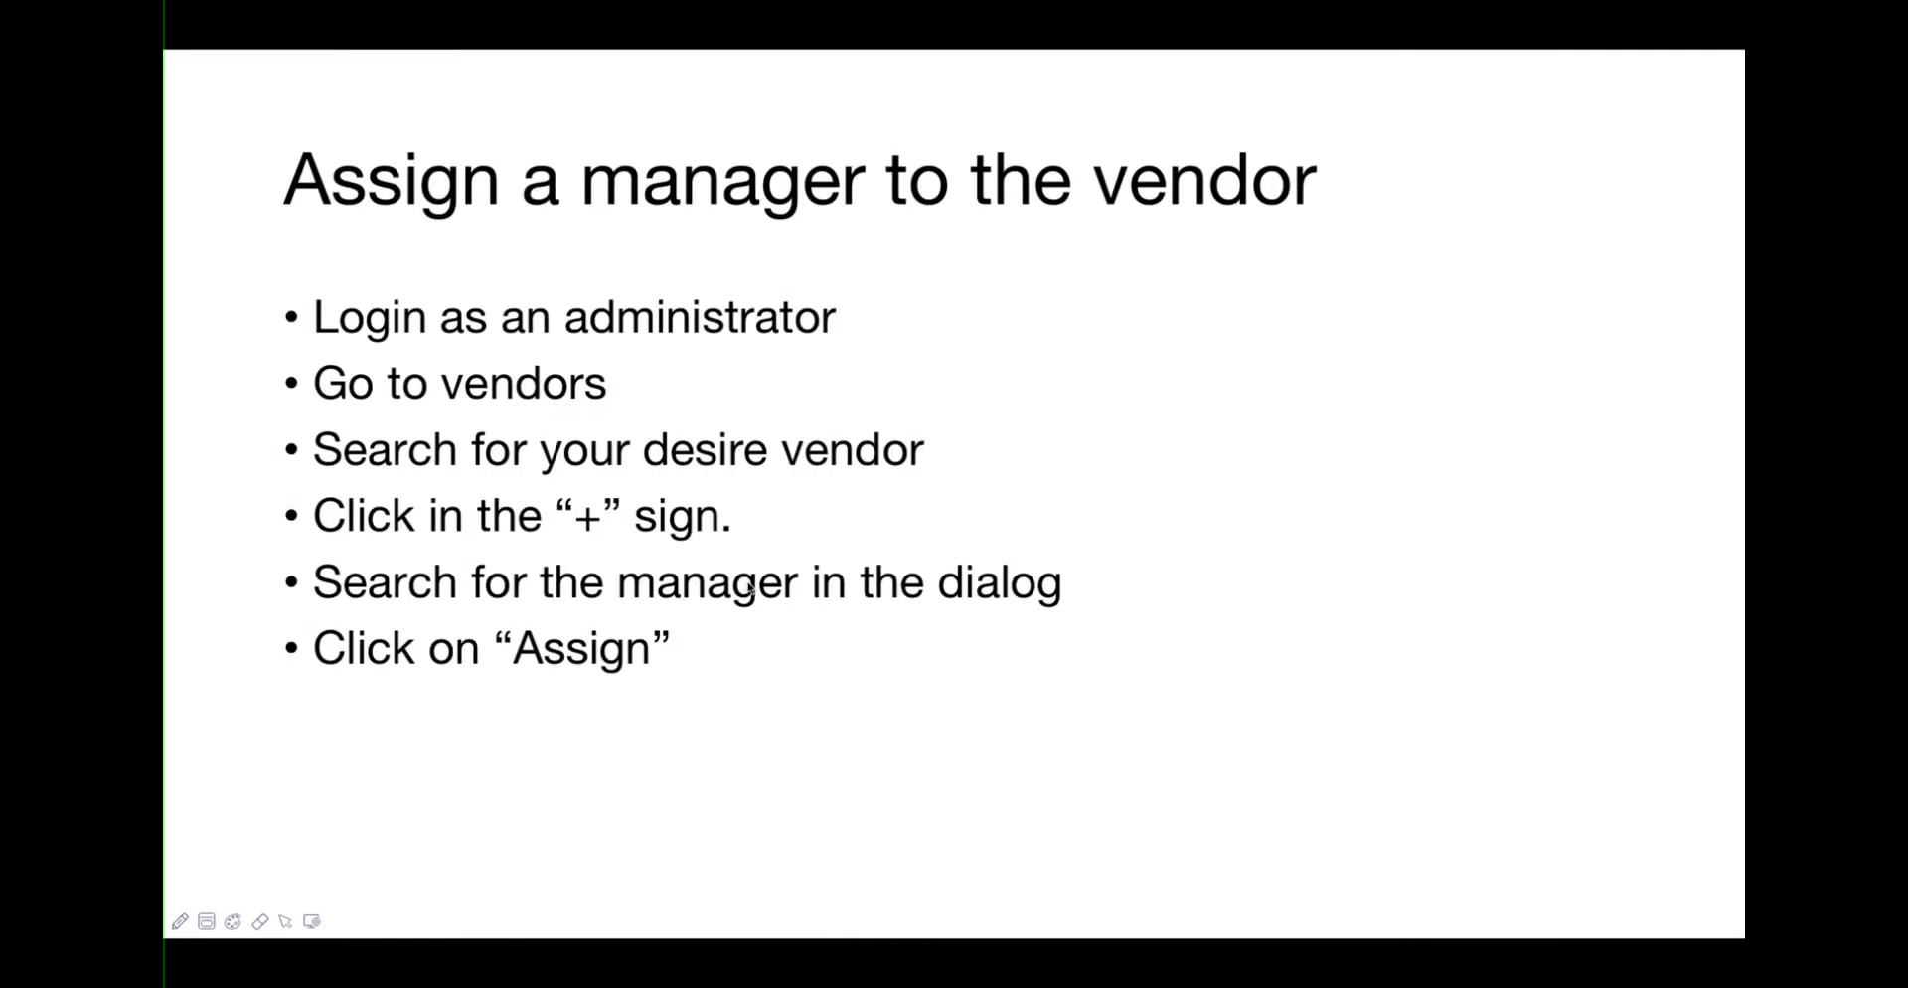
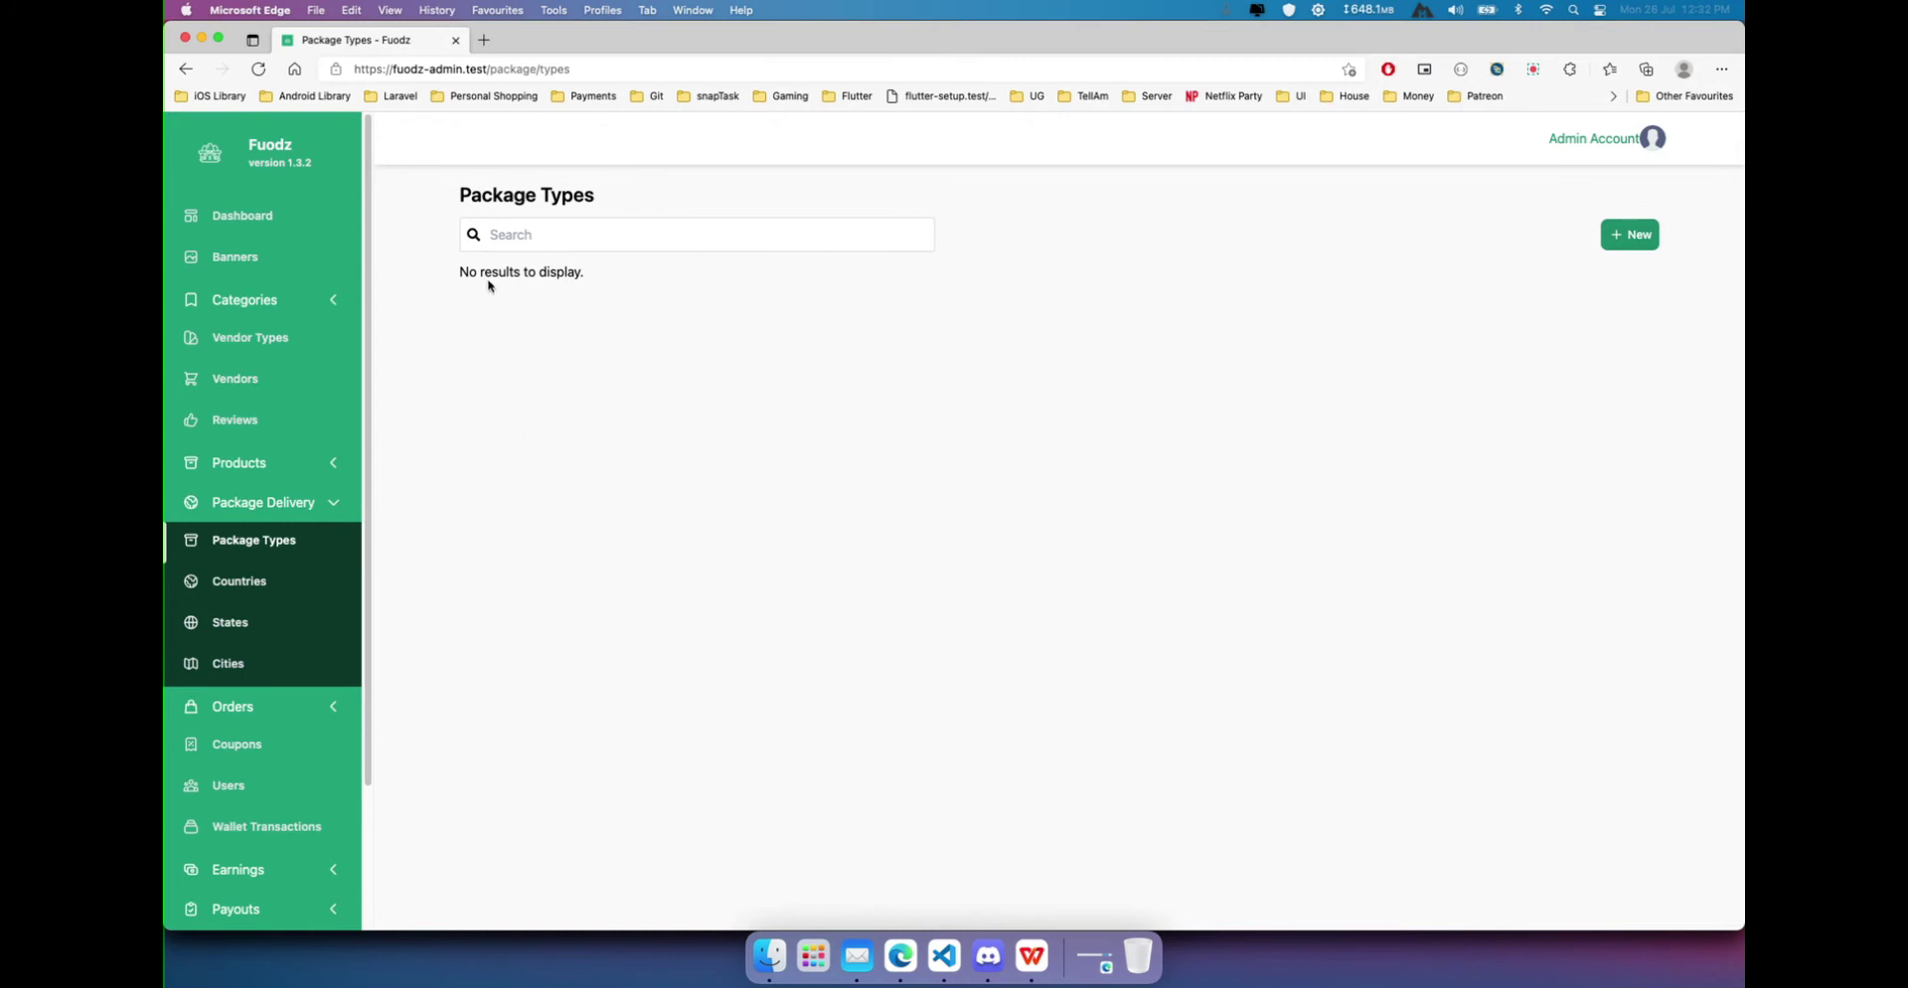
Start a new package type and name it 'Documents'.
{"action": "left_click", "coordinate": [1635, 237]}
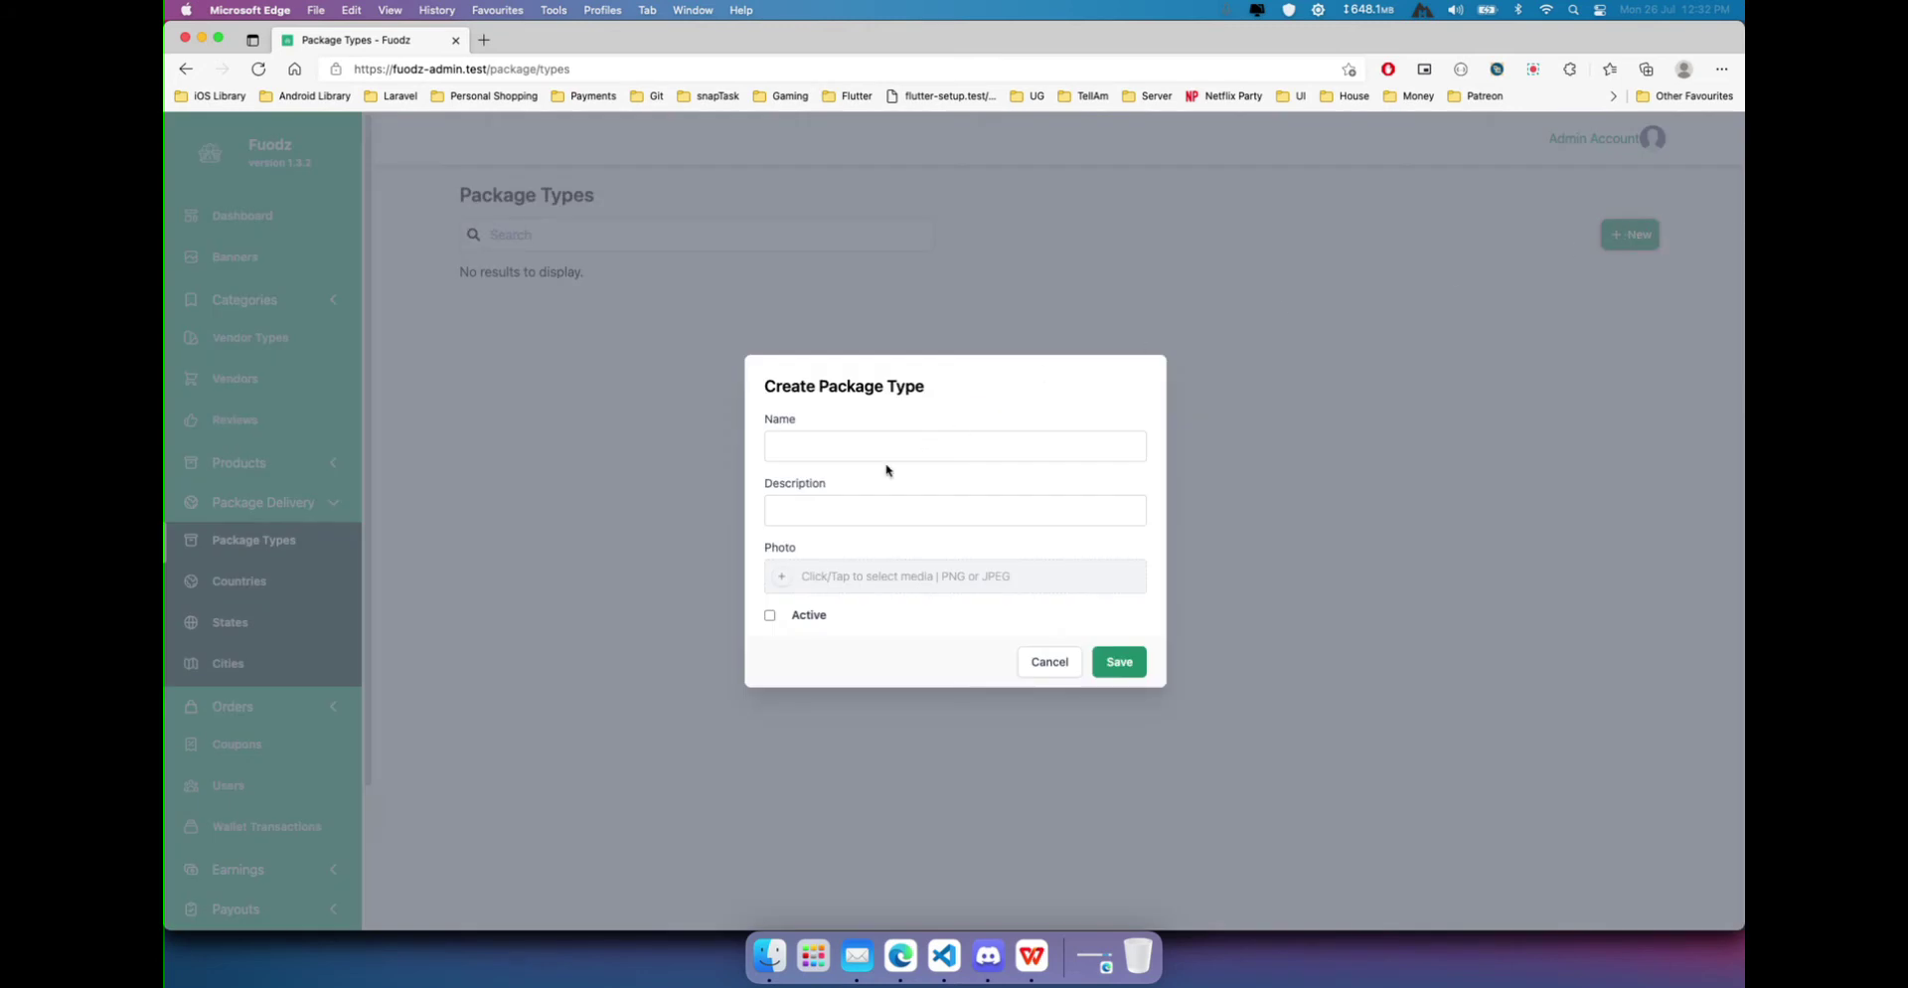
{"action": "left_click", "coordinate": [889, 449]}
{"action": "type", "text": "C"}
{"action": "key", "text": "BackSpace"}
{"action": "type", "text": "Documents"}
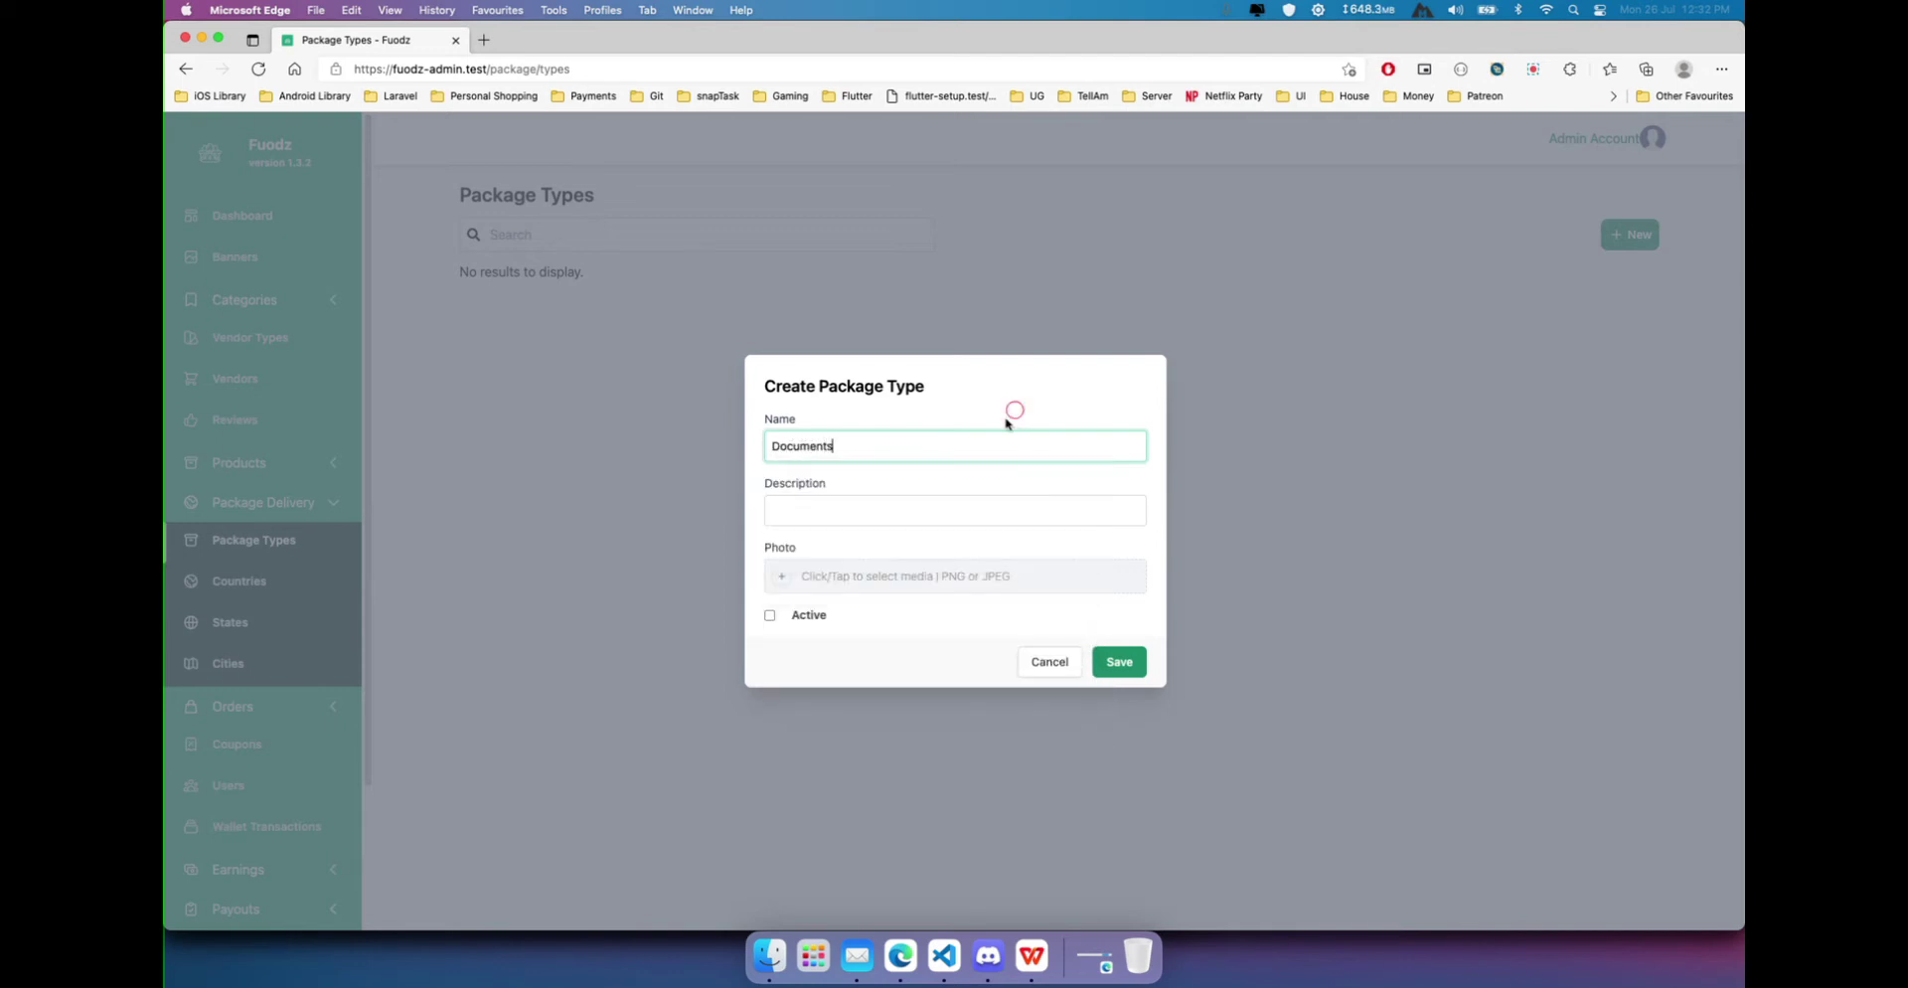
Fill in the description 'Send Document to anyone around' from the saved suggestion.
{"action": "left_click", "coordinate": [869, 509]}
{"action": "type", "text": "Send document to anyone around"}
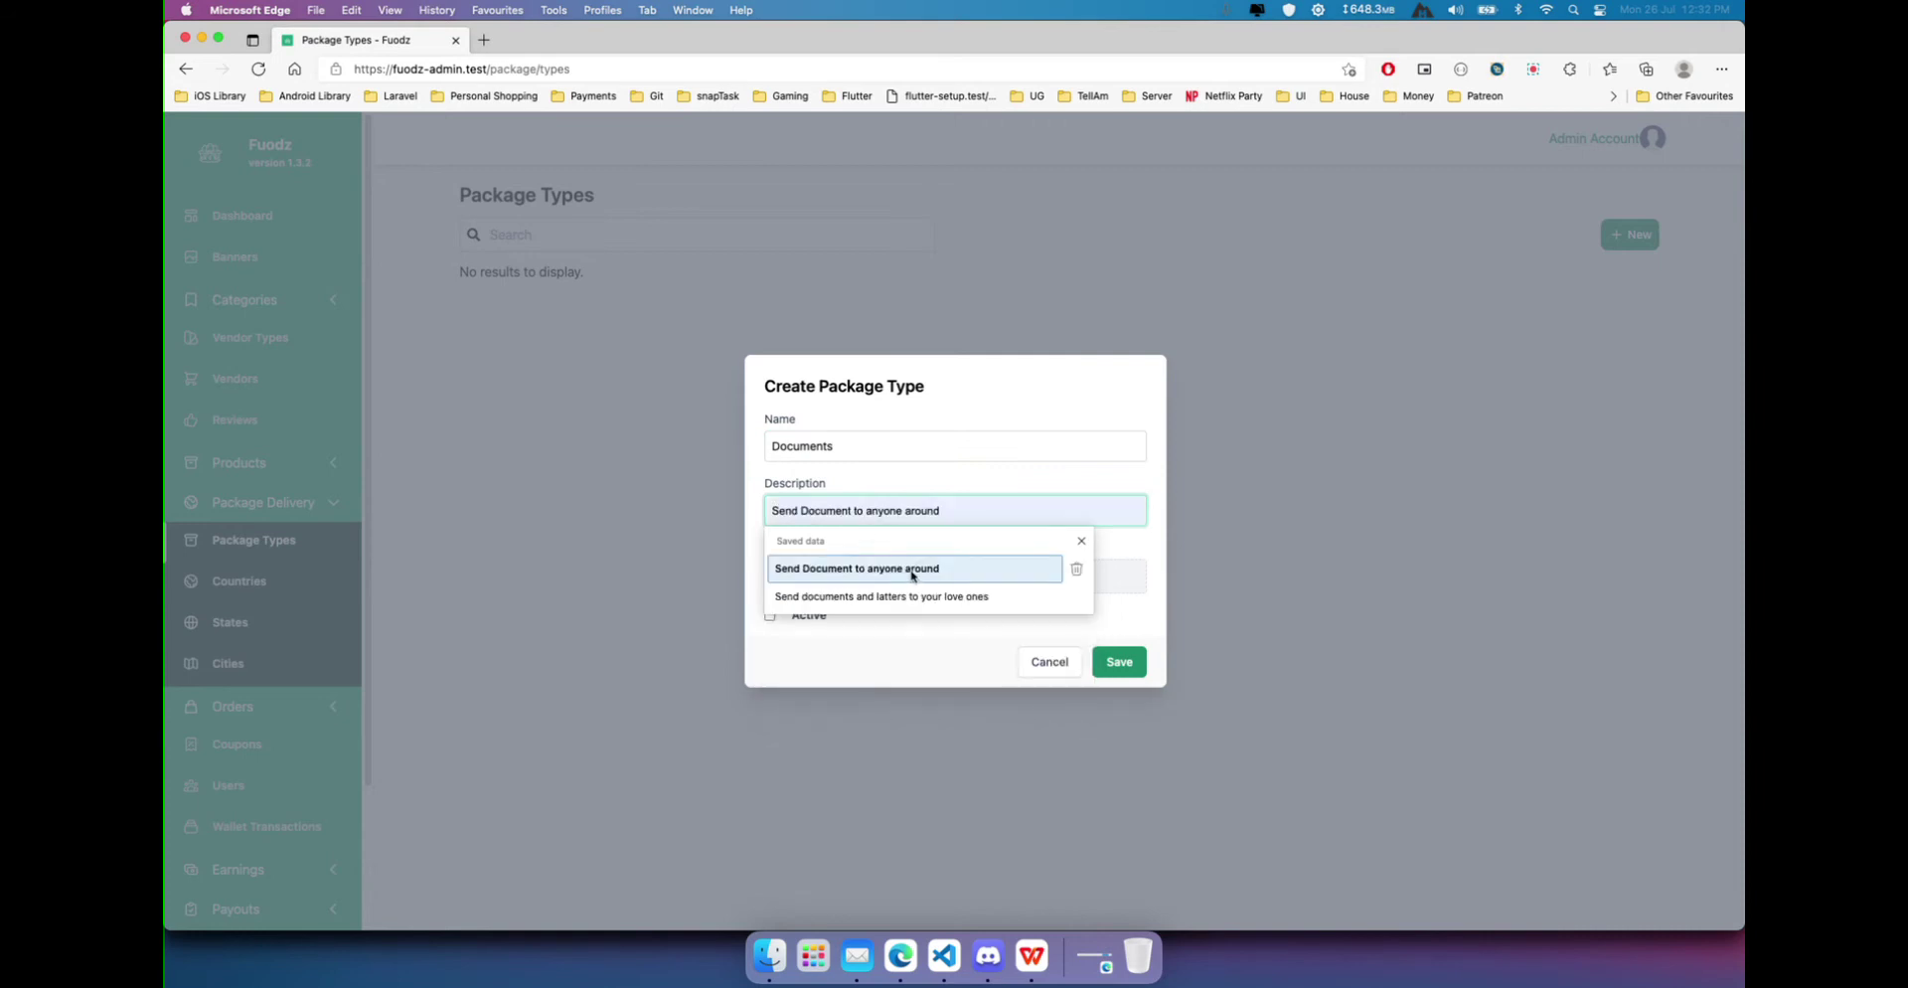
{"action": "left_click", "coordinate": [914, 571]}
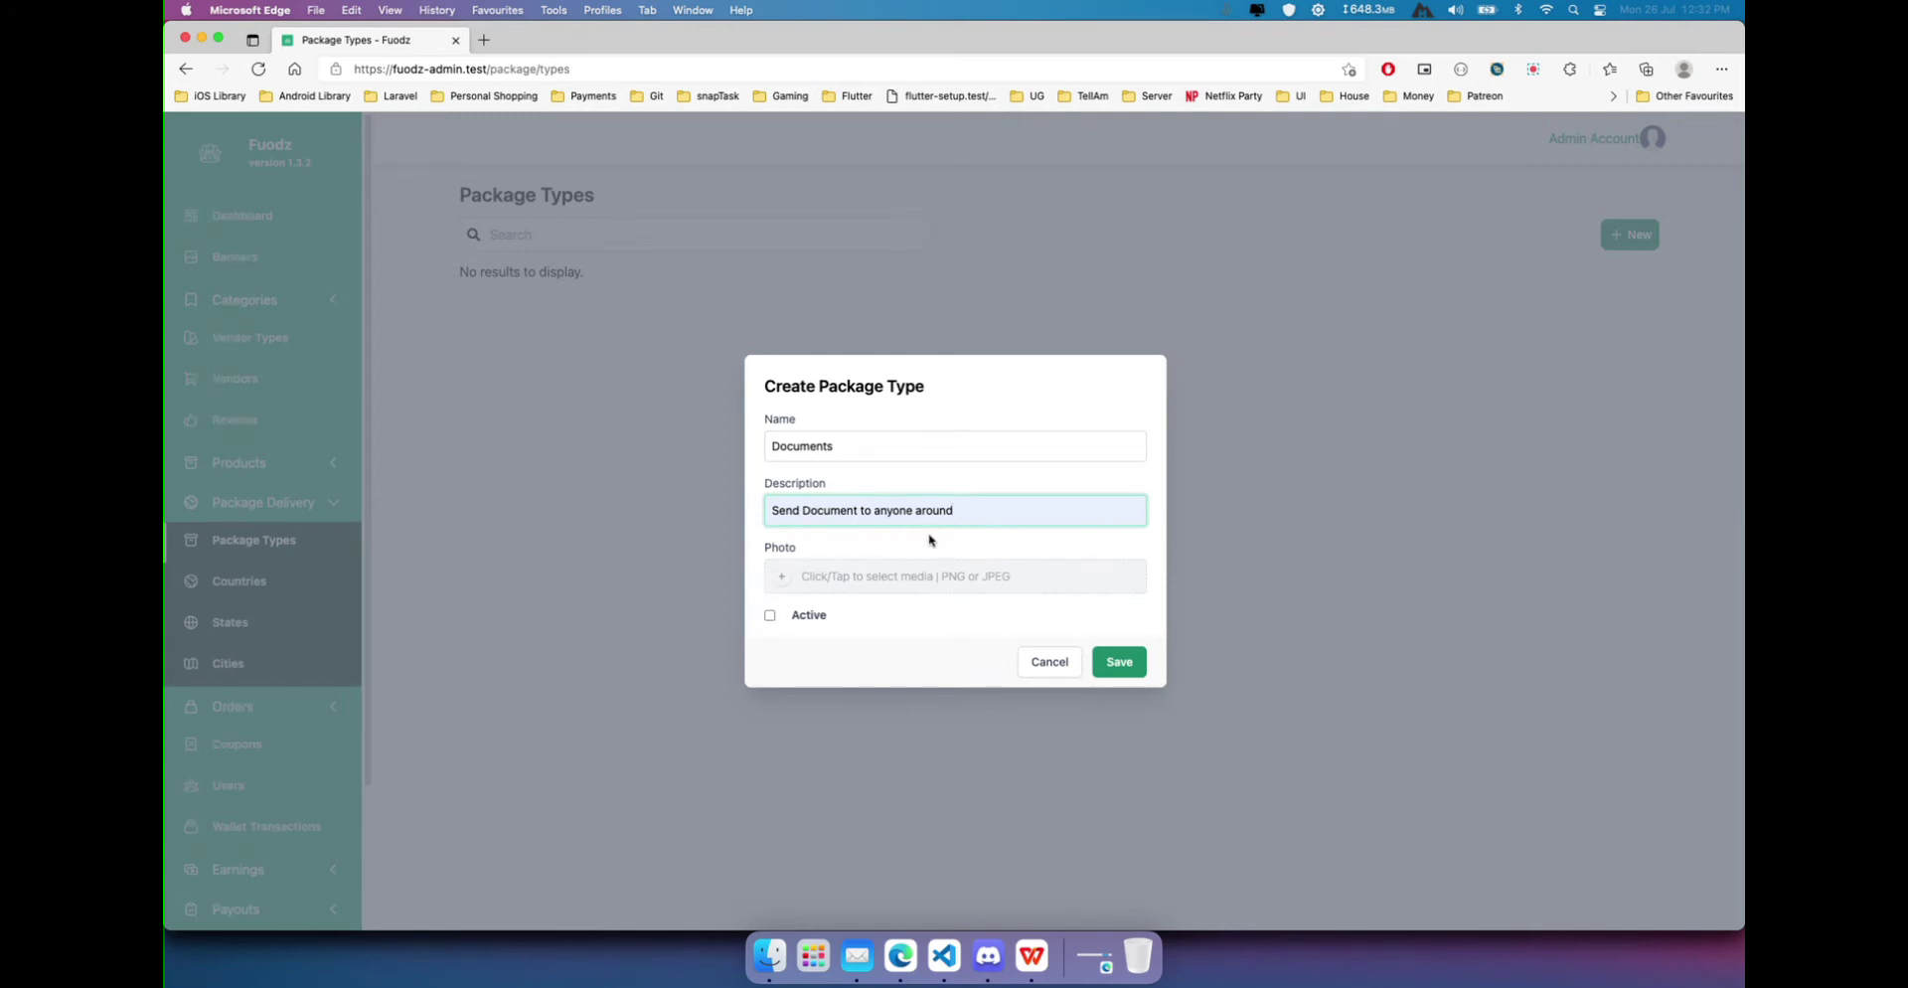
{"action": "double_click", "coordinate": [796, 443]}
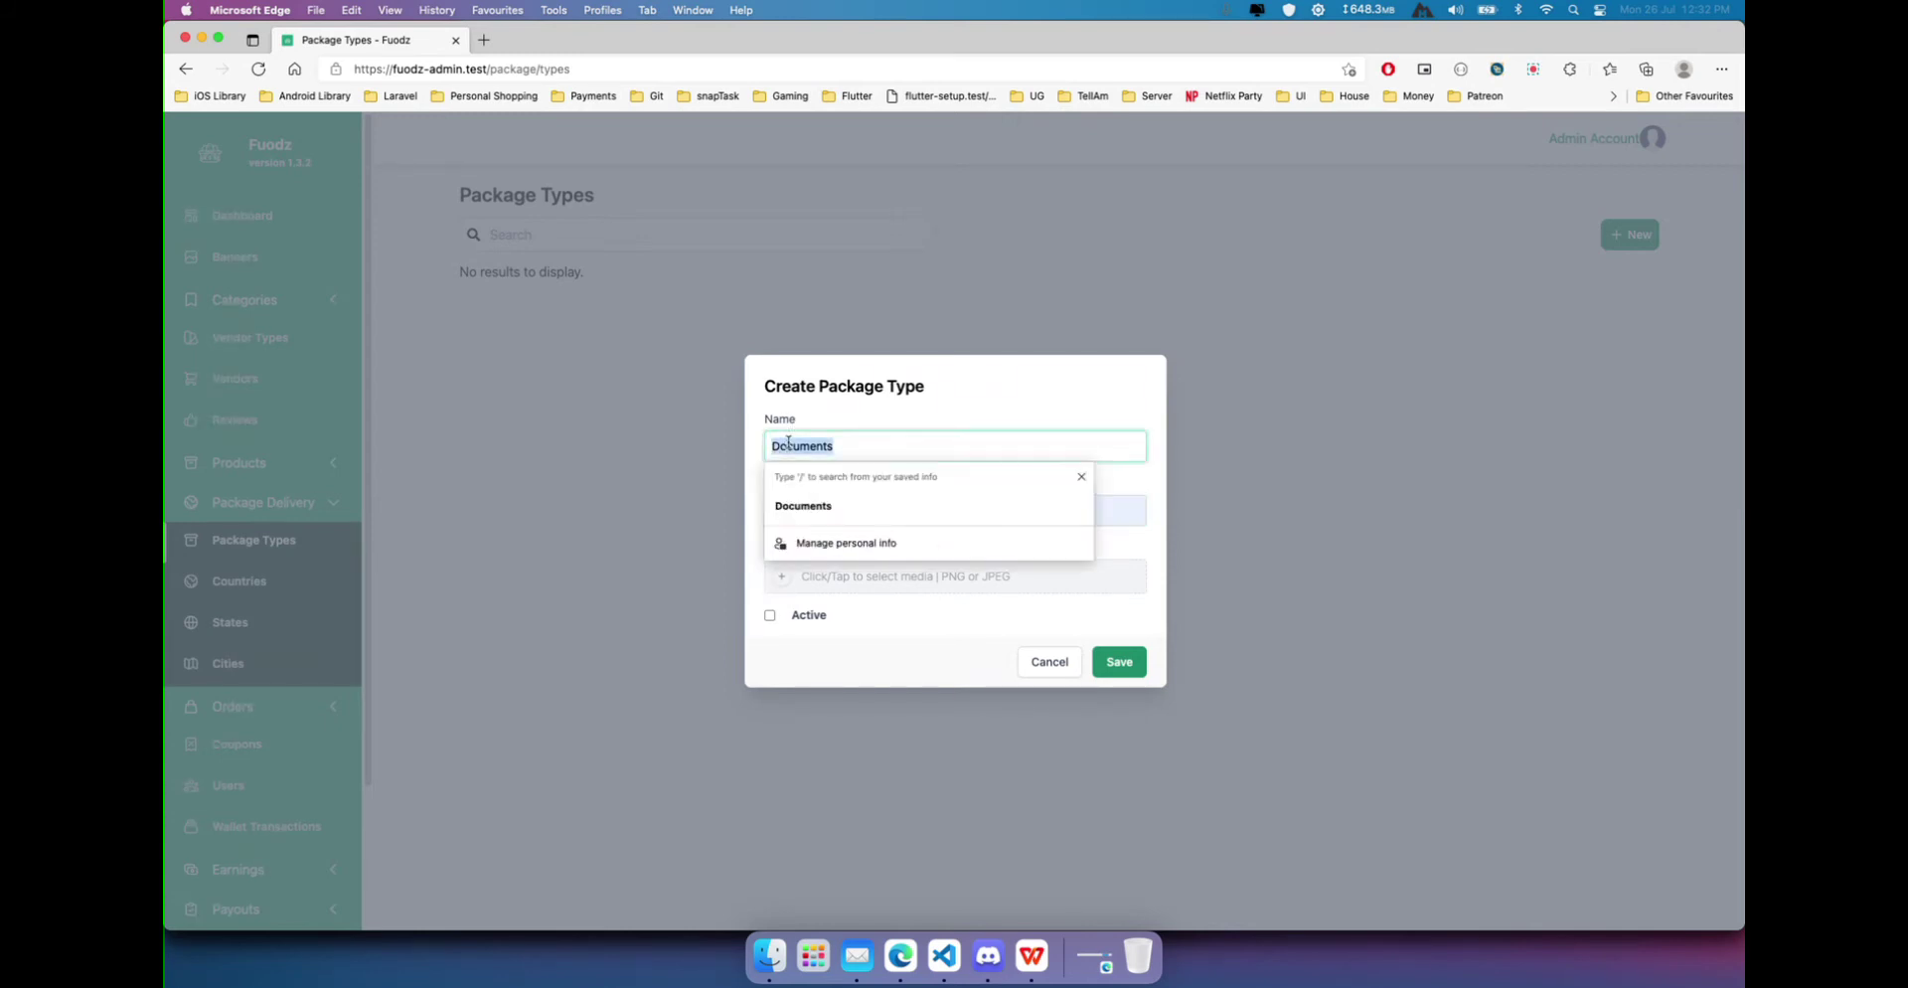
{"action": "left_click", "coordinate": [867, 424]}
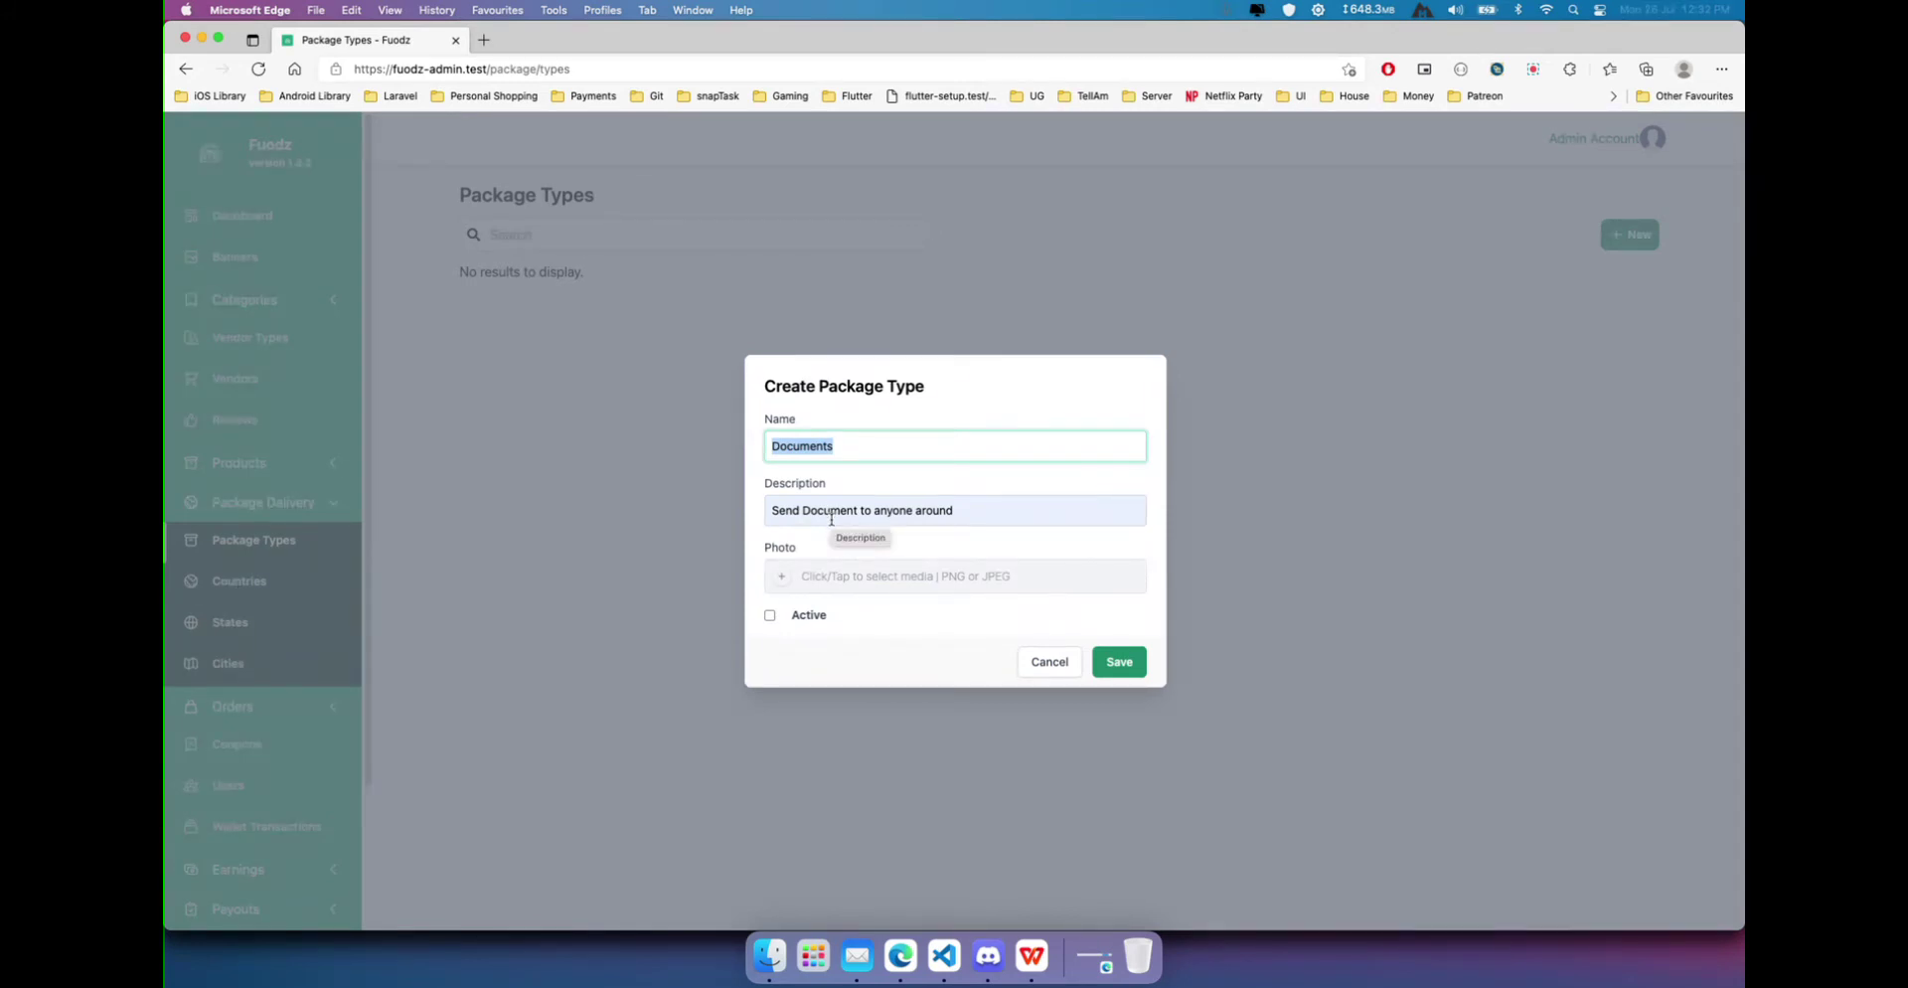
{"action": "left_click", "coordinate": [838, 587]}
Open the Fuodz files folder and preview the nachos promo image.
{"action": "scroll", "coordinate": [838, 507], "scroll_direction": "down", "scroll_amount": 5}
{"action": "scroll", "coordinate": [833, 512], "scroll_direction": "down", "scroll_amount": 3}
{"action": "scroll", "coordinate": [840, 537], "scroll_direction": "up", "scroll_amount": 4}
{"action": "left_click", "coordinate": [845, 553]}
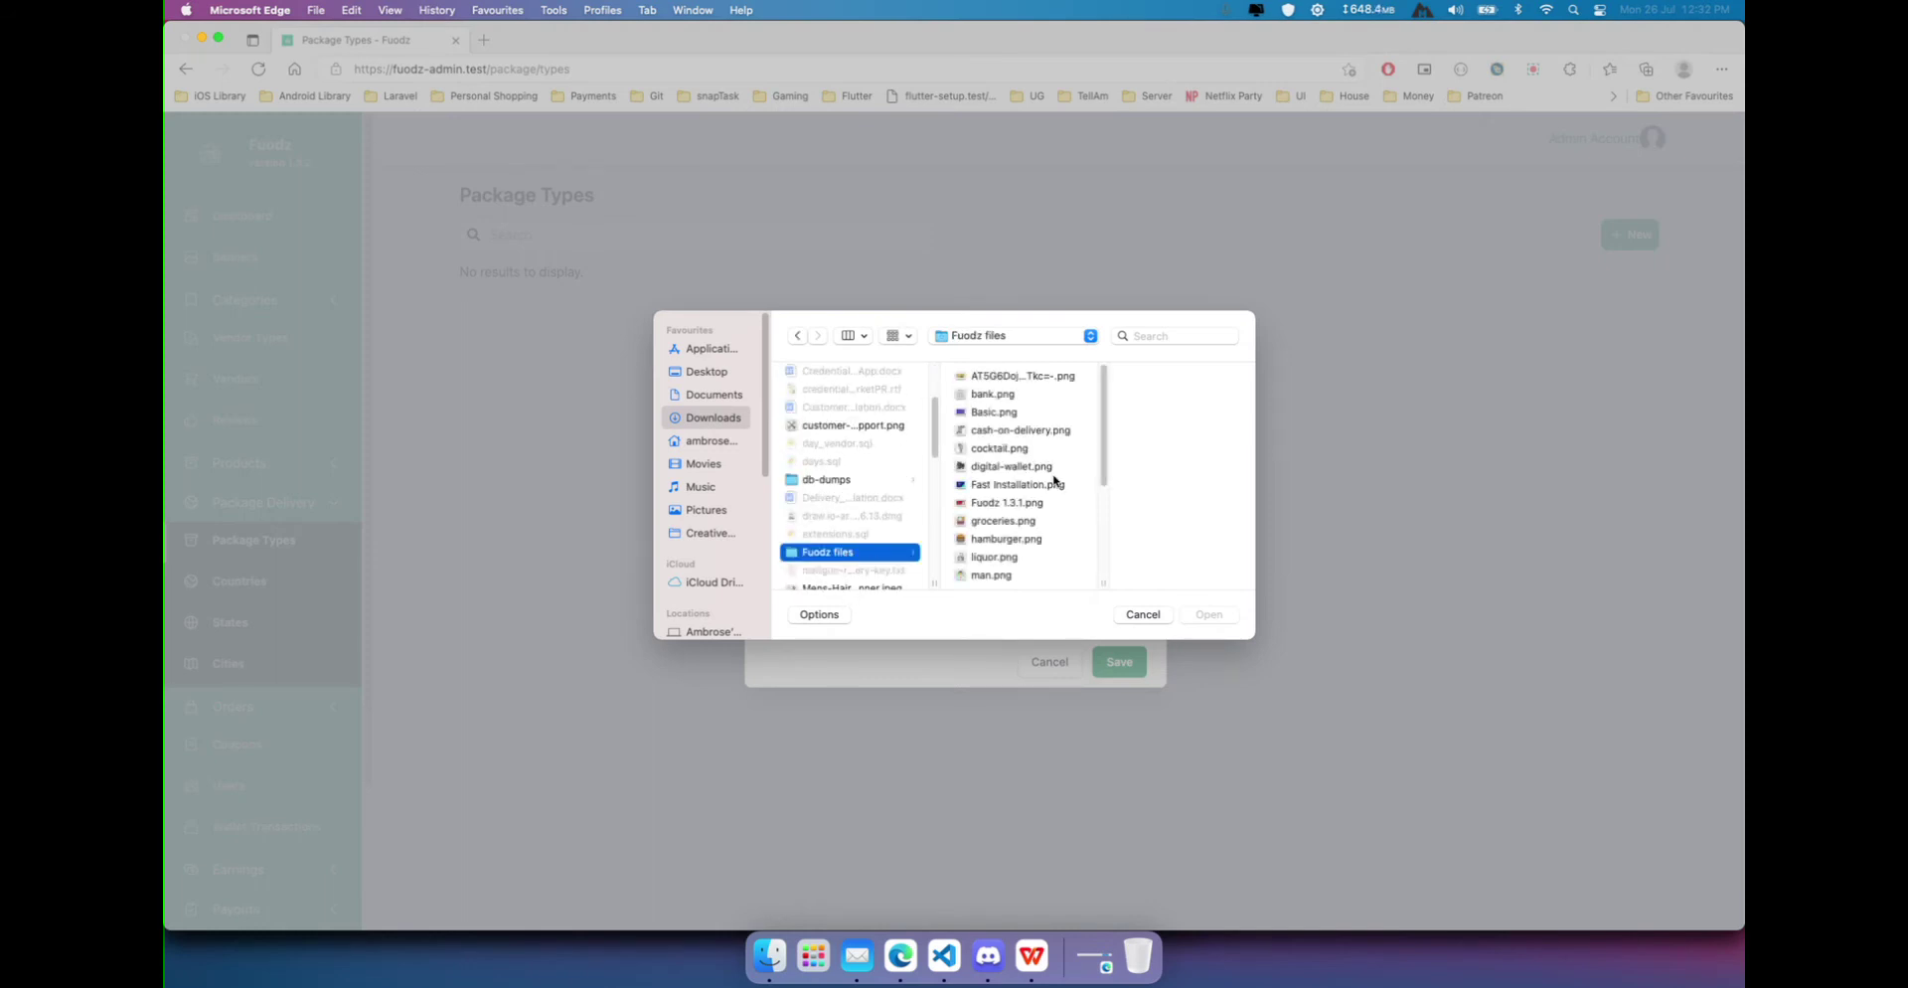
{"action": "scroll", "coordinate": [1033, 514], "scroll_direction": "down", "scroll_amount": 2}
{"action": "scroll", "coordinate": [1033, 515], "scroll_direction": "down", "scroll_amount": 2}
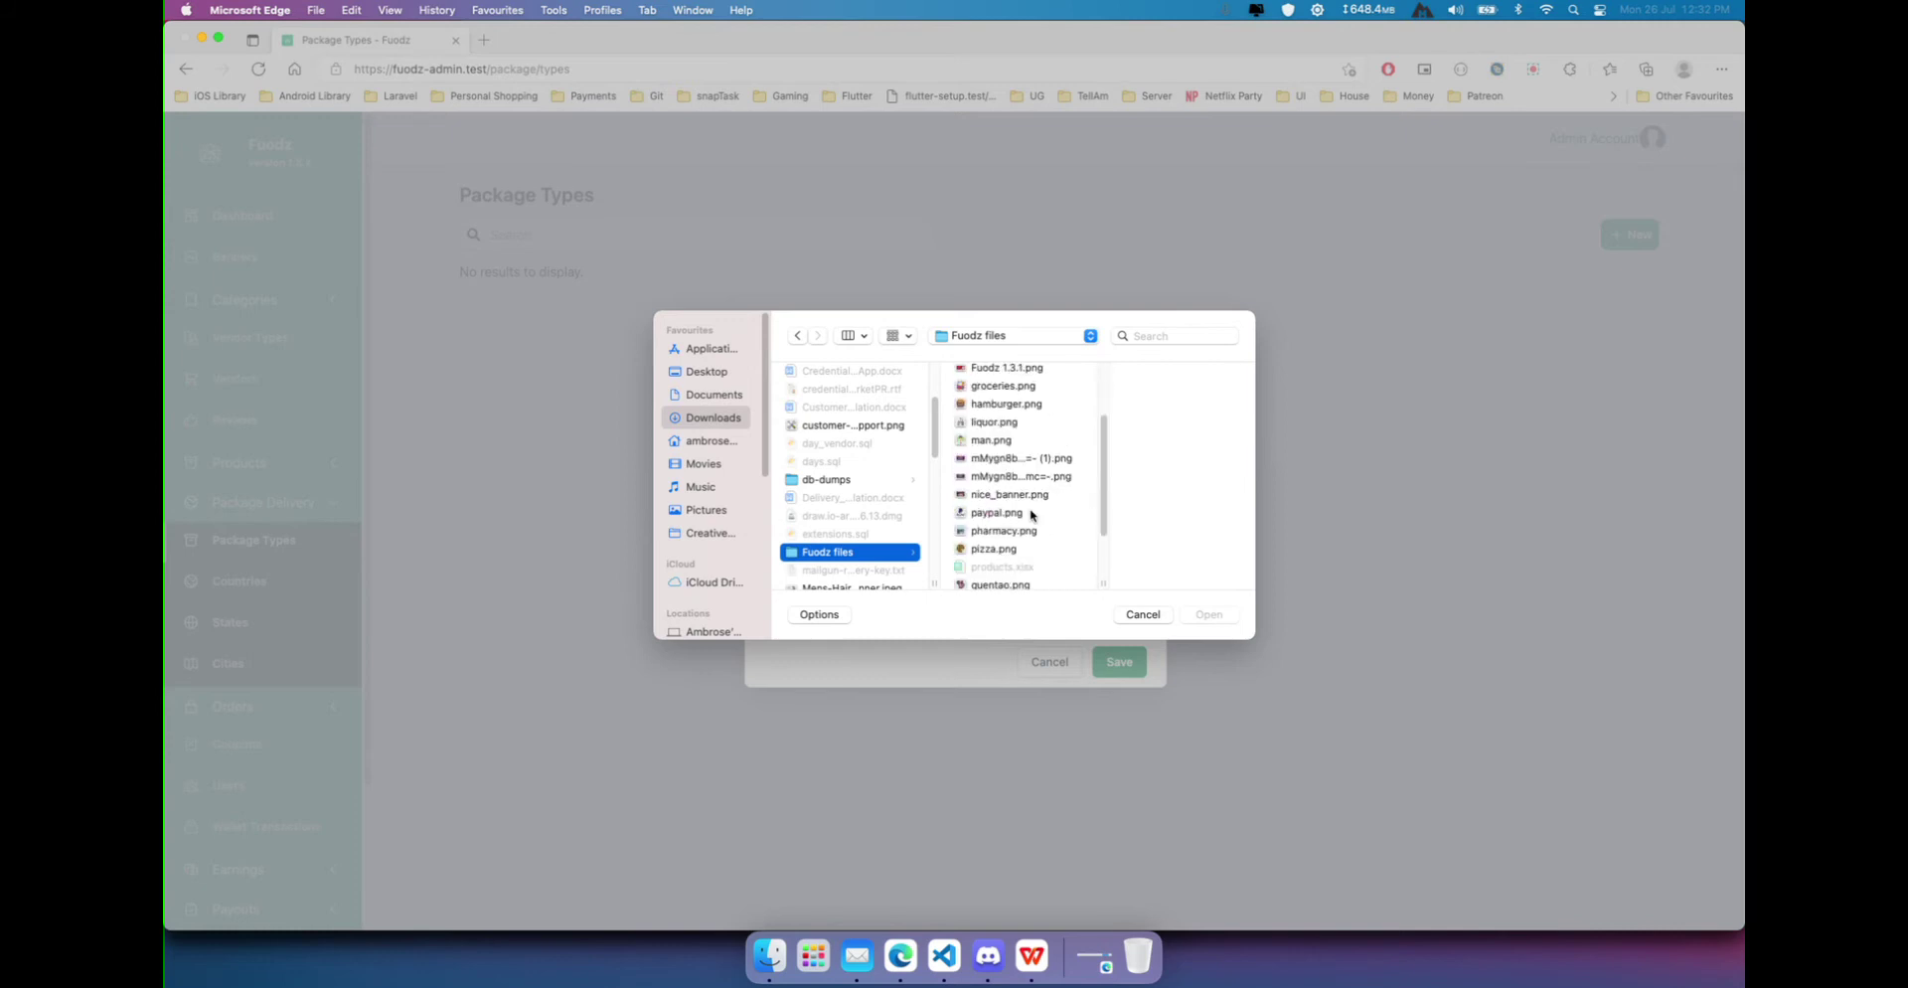
{"action": "scroll", "coordinate": [1033, 515], "scroll_direction": "down", "scroll_amount": 2}
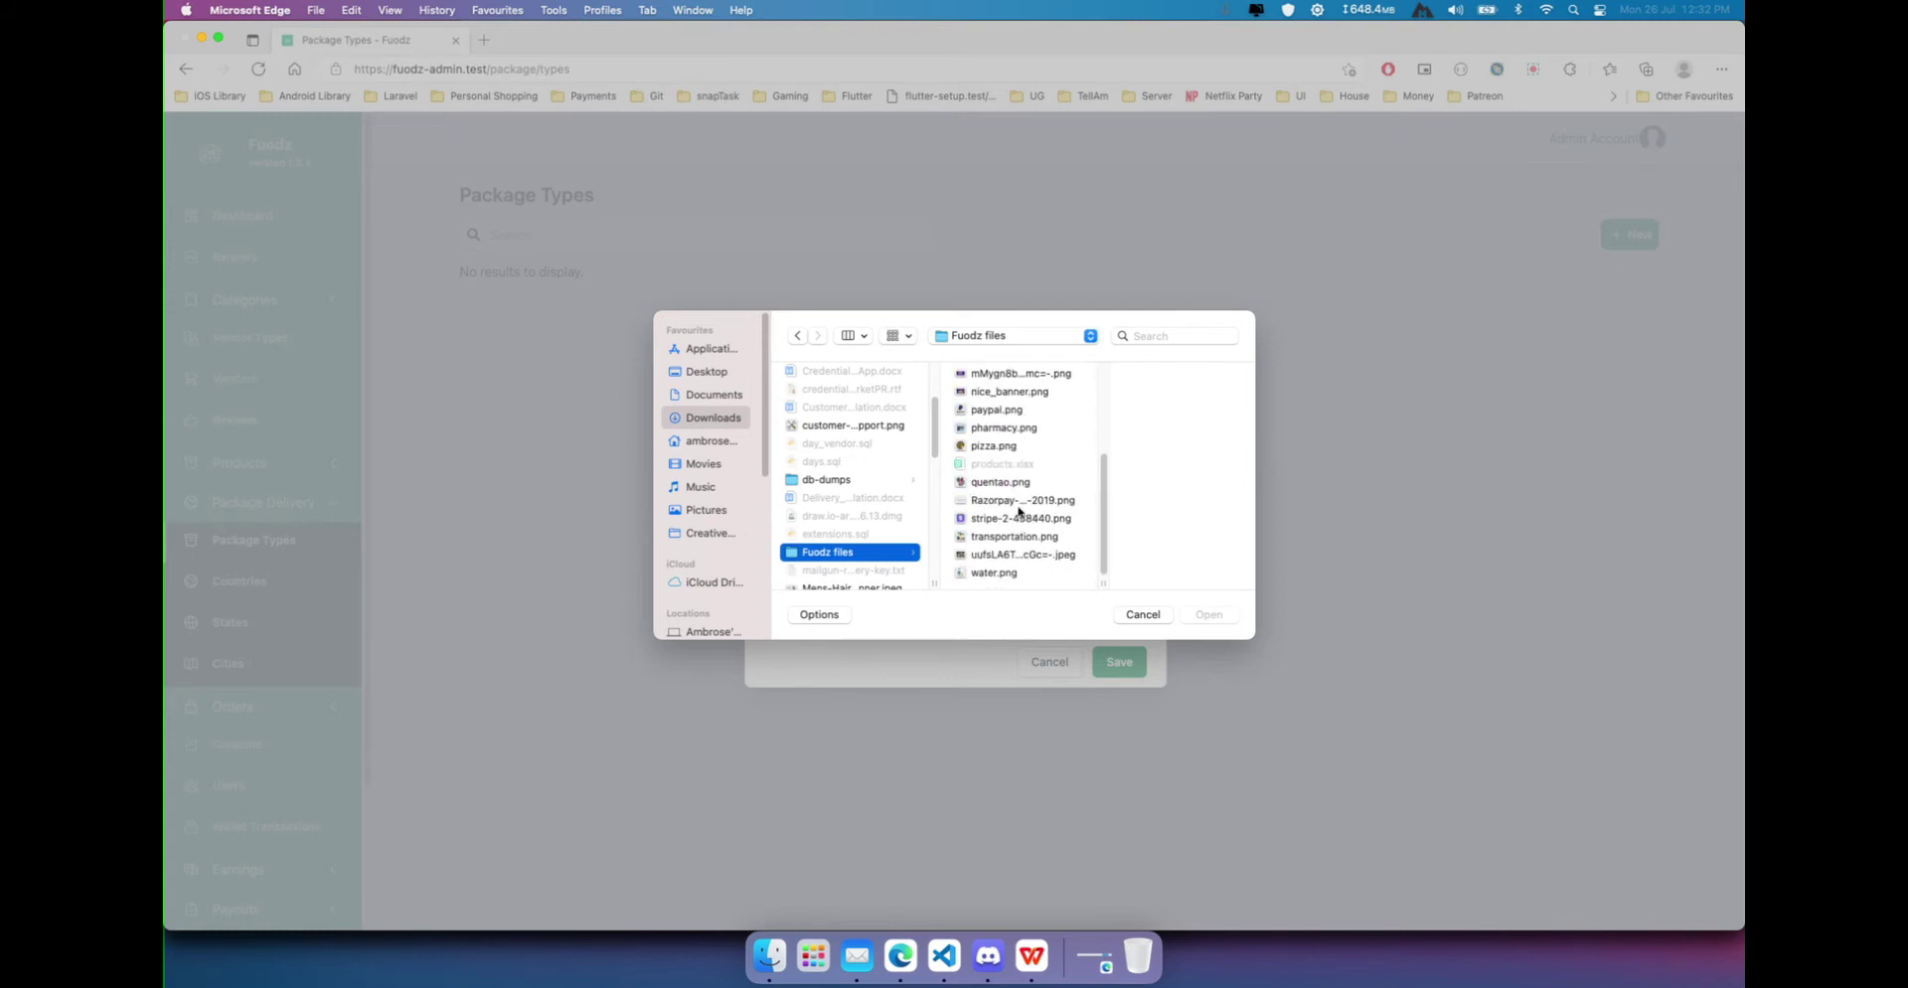
{"action": "left_click", "coordinate": [995, 374]}
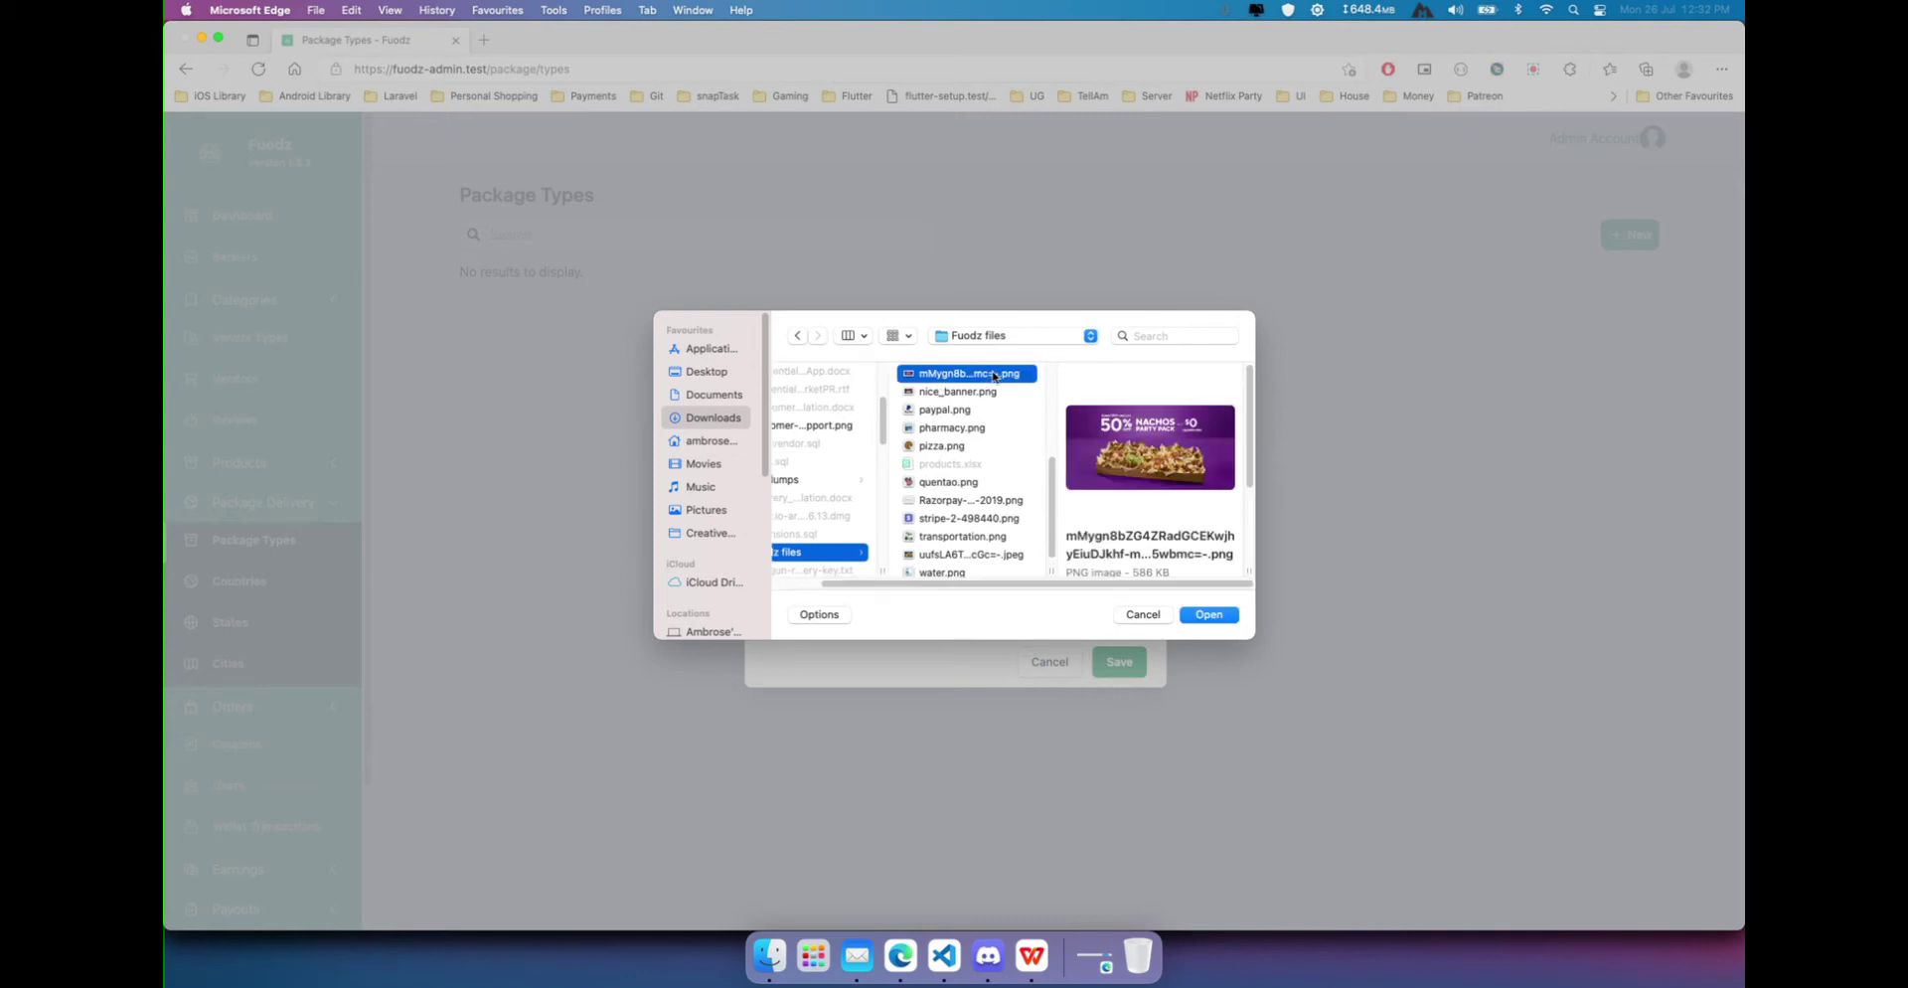
Preview the customer-support.png and paint-roller.png candidate images.
{"action": "left_click_drag", "start_coordinate": [823, 583], "coordinate": [743, 581]}
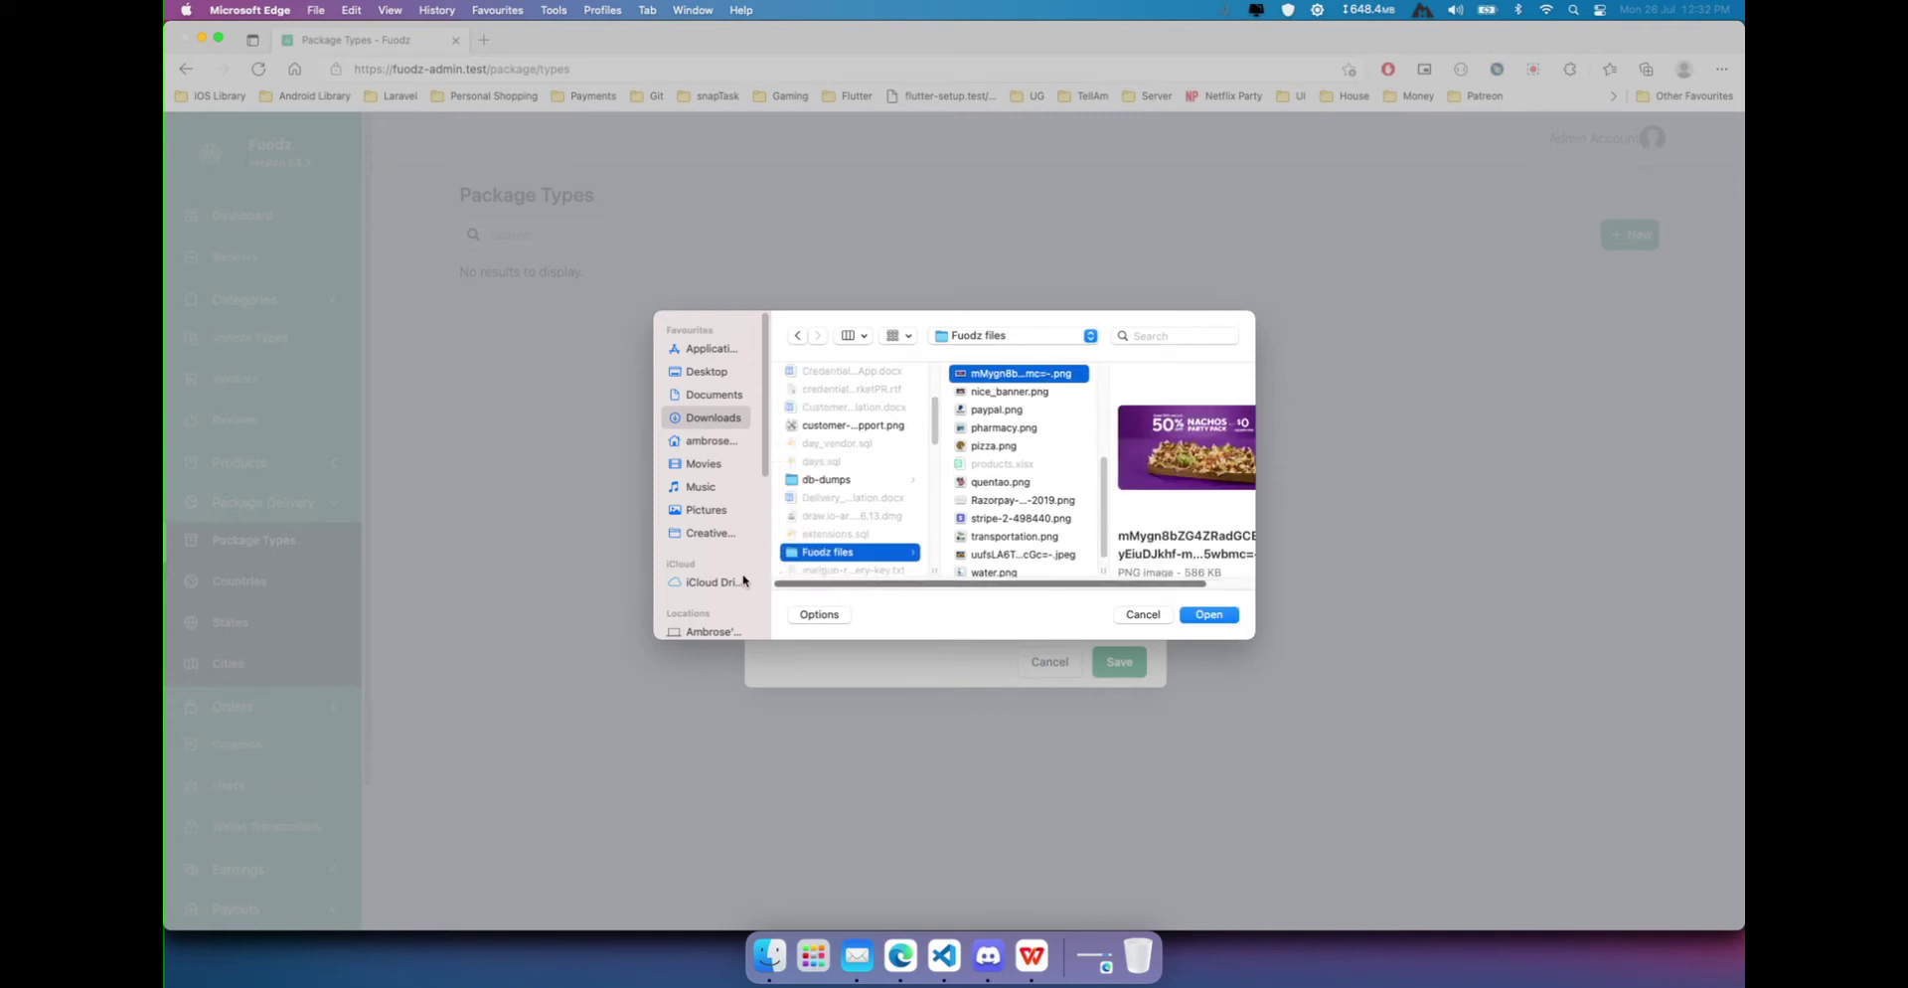
{"action": "left_click", "coordinate": [845, 426]}
{"action": "scroll", "coordinate": [841, 502], "scroll_direction": "down", "scroll_amount": 5}
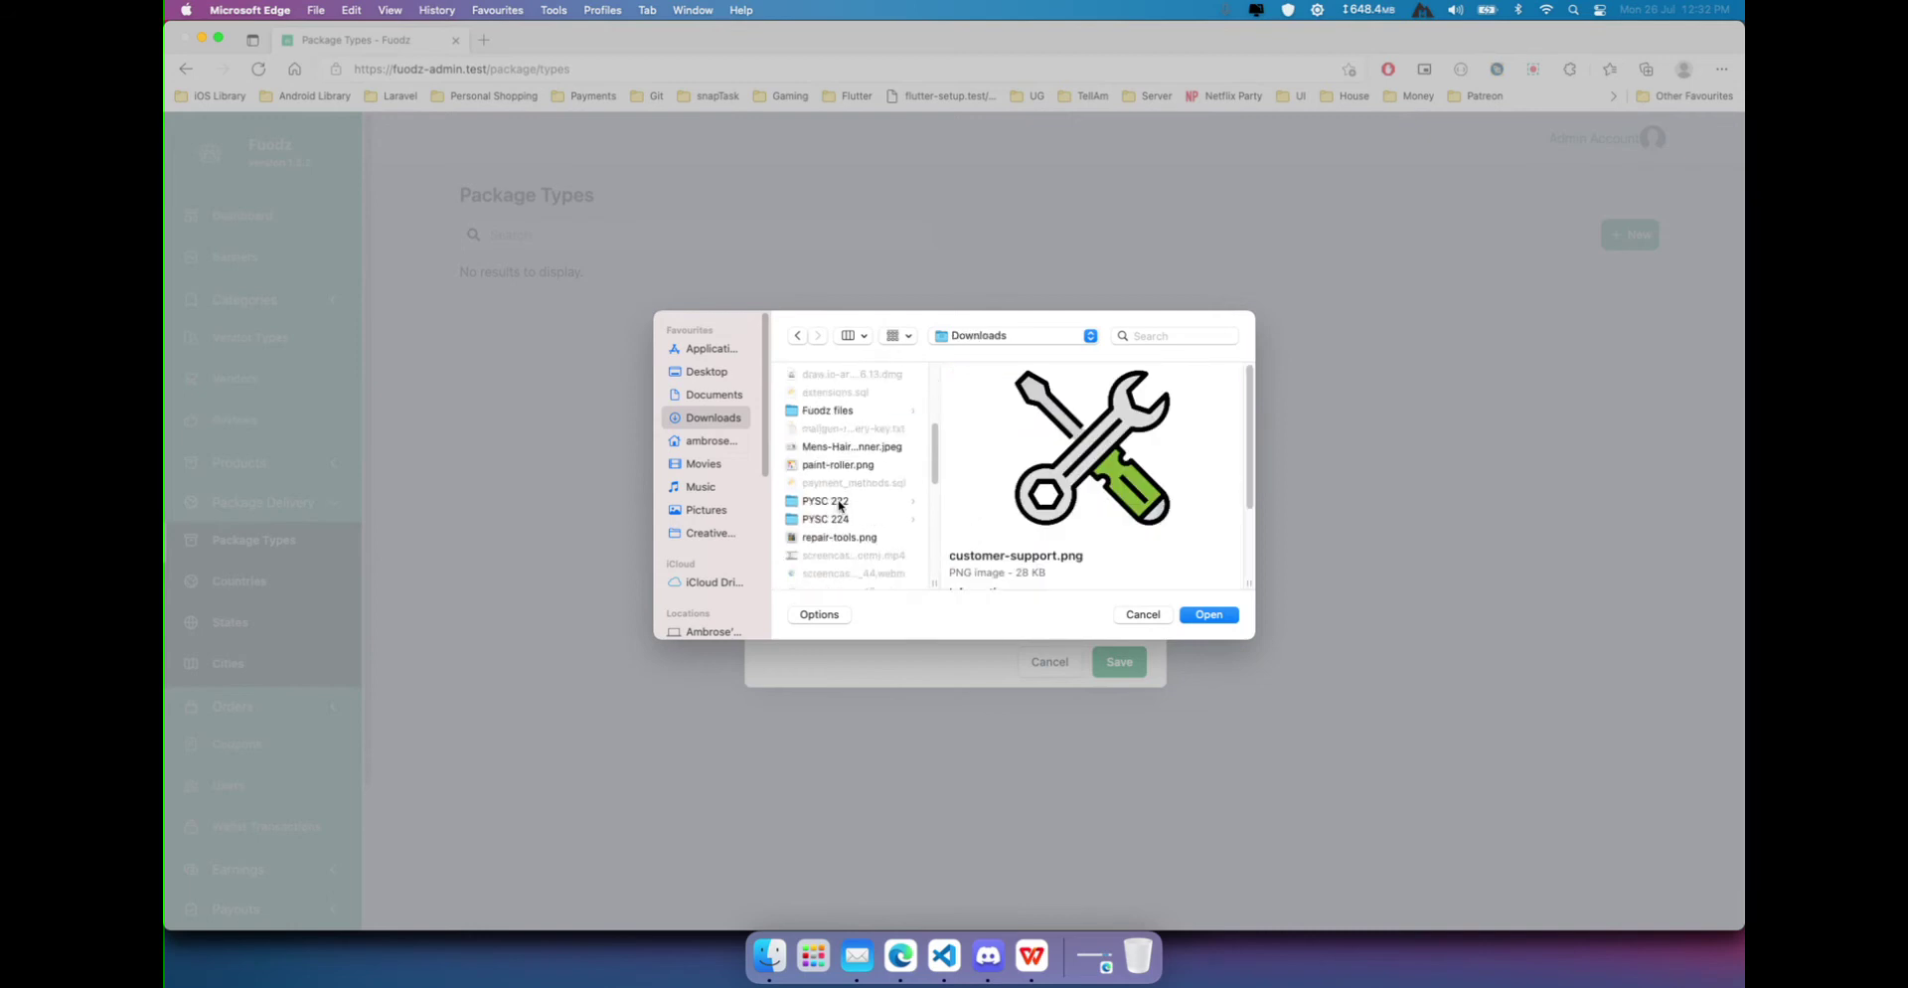
{"action": "left_click", "coordinate": [818, 466]}
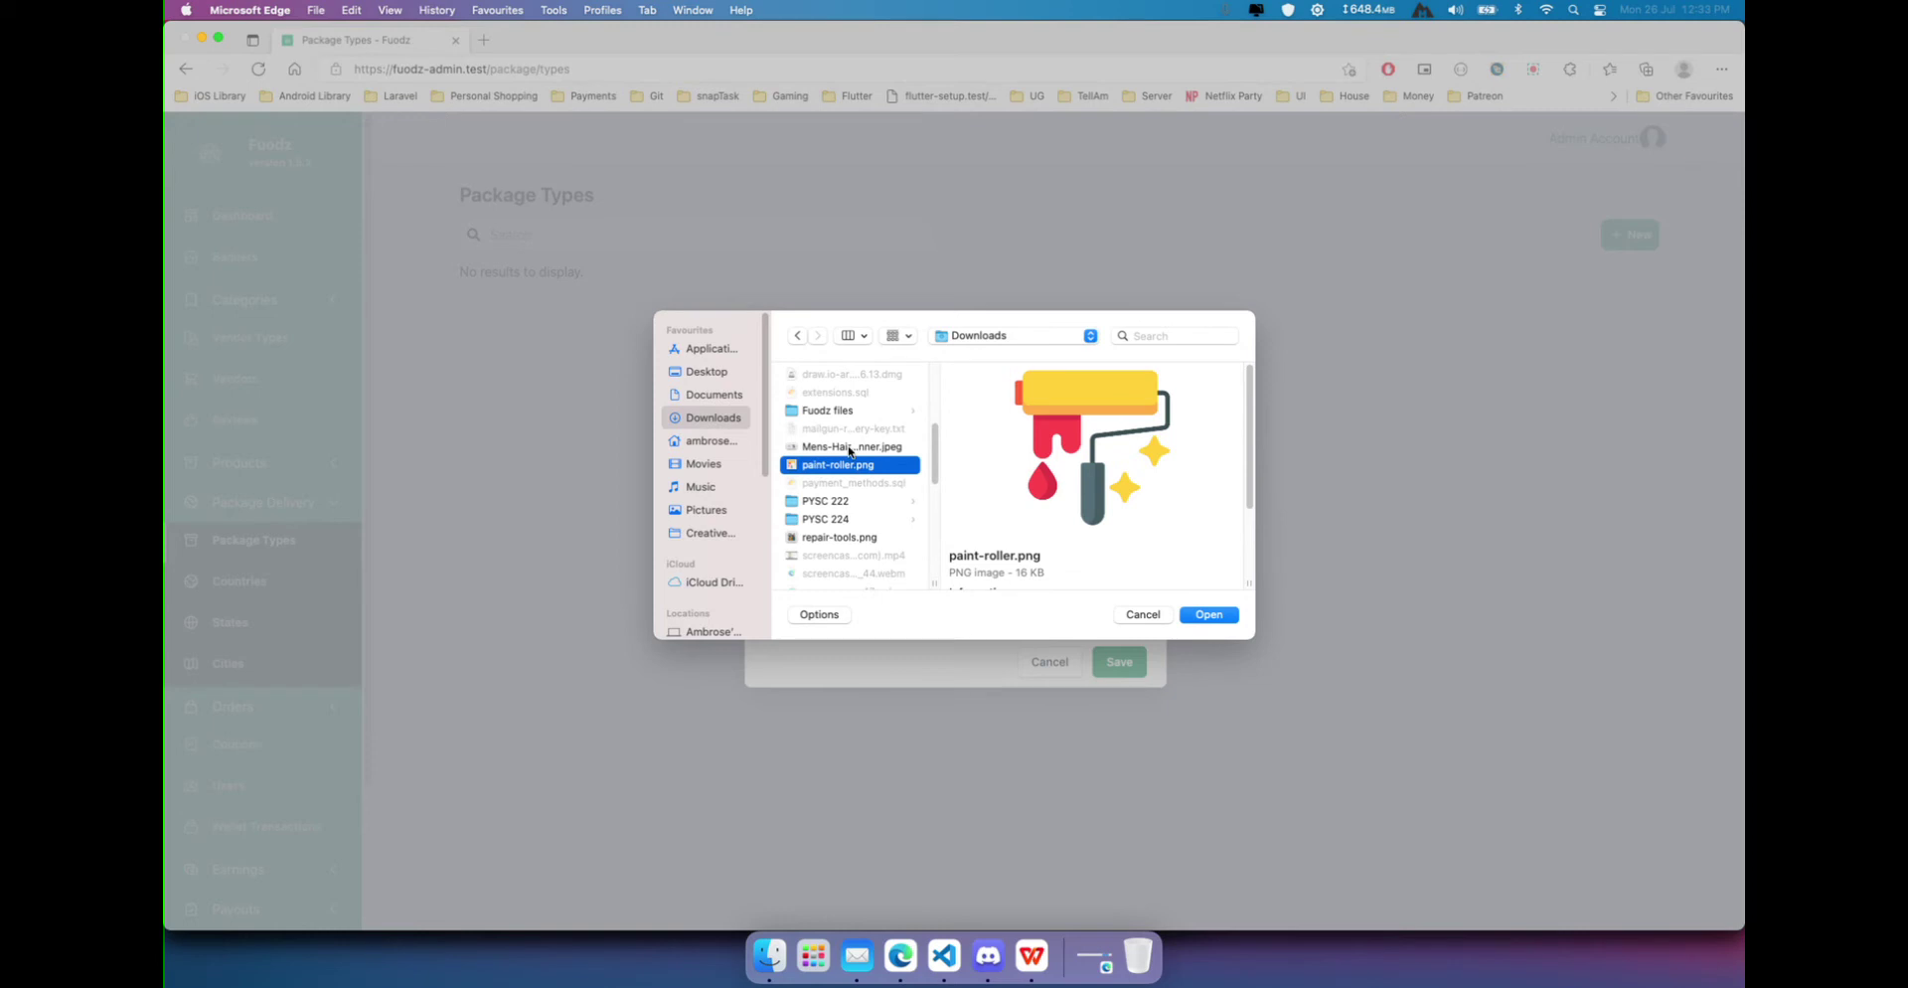
{"action": "scroll", "coordinate": [875, 536], "scroll_direction": "down", "scroll_amount": 10}
{"action": "scroll", "coordinate": [875, 536], "scroll_direction": "up", "scroll_amount": 3}
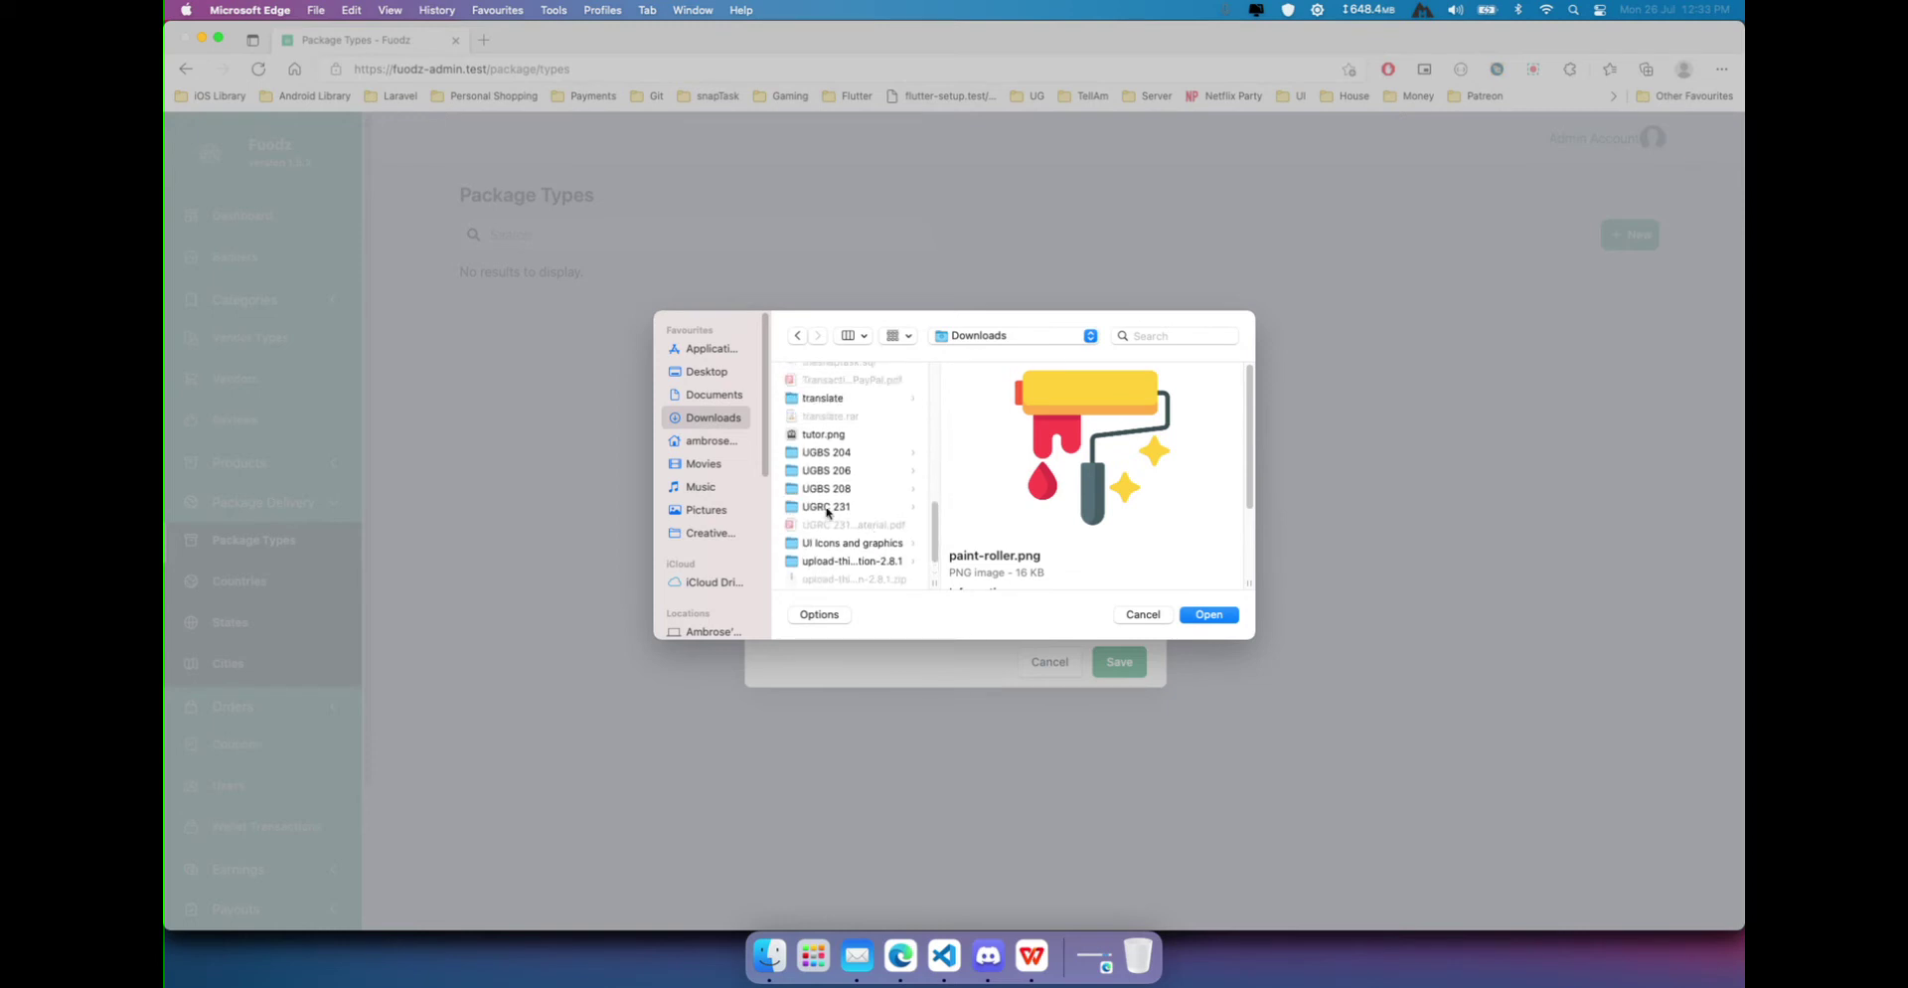
Attach tutor.png as the photo, mark Documents active, and save it.
{"action": "left_click", "coordinate": [833, 435]}
{"action": "left_click", "coordinate": [1208, 614]}
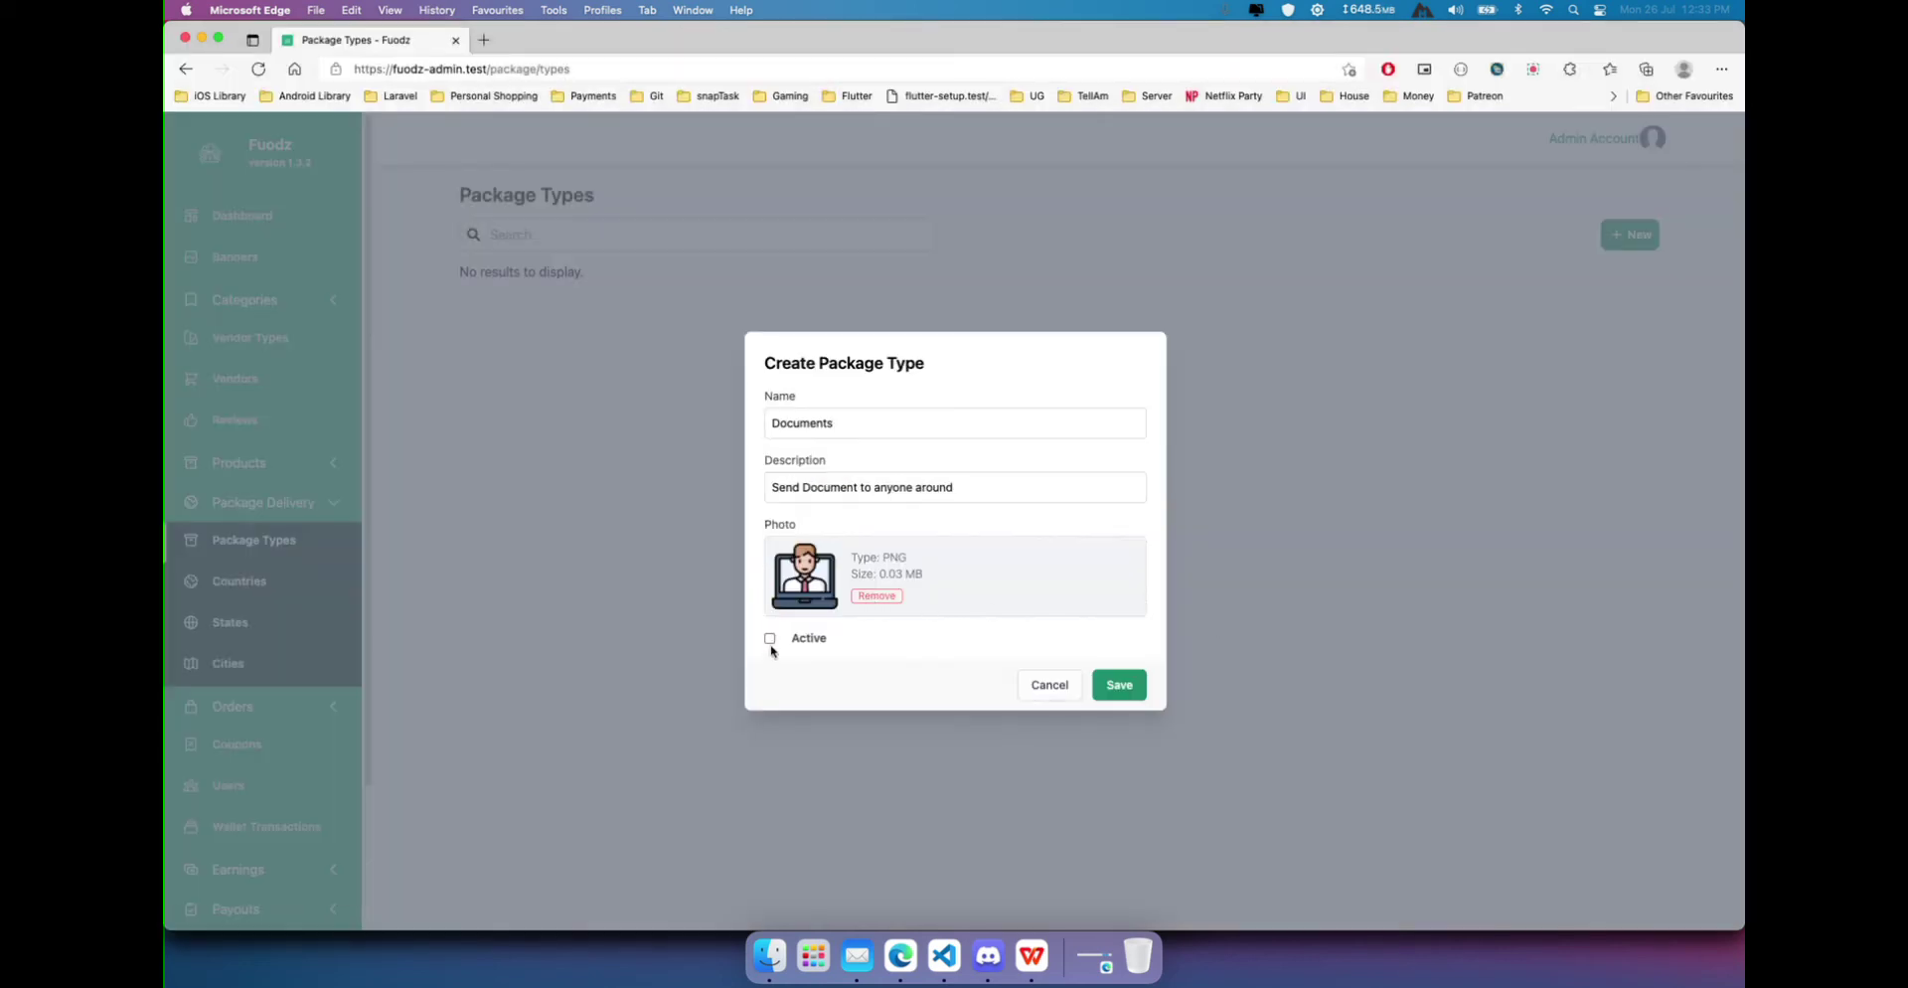
{"action": "left_click", "coordinate": [771, 639]}
{"action": "left_click", "coordinate": [1119, 684]}
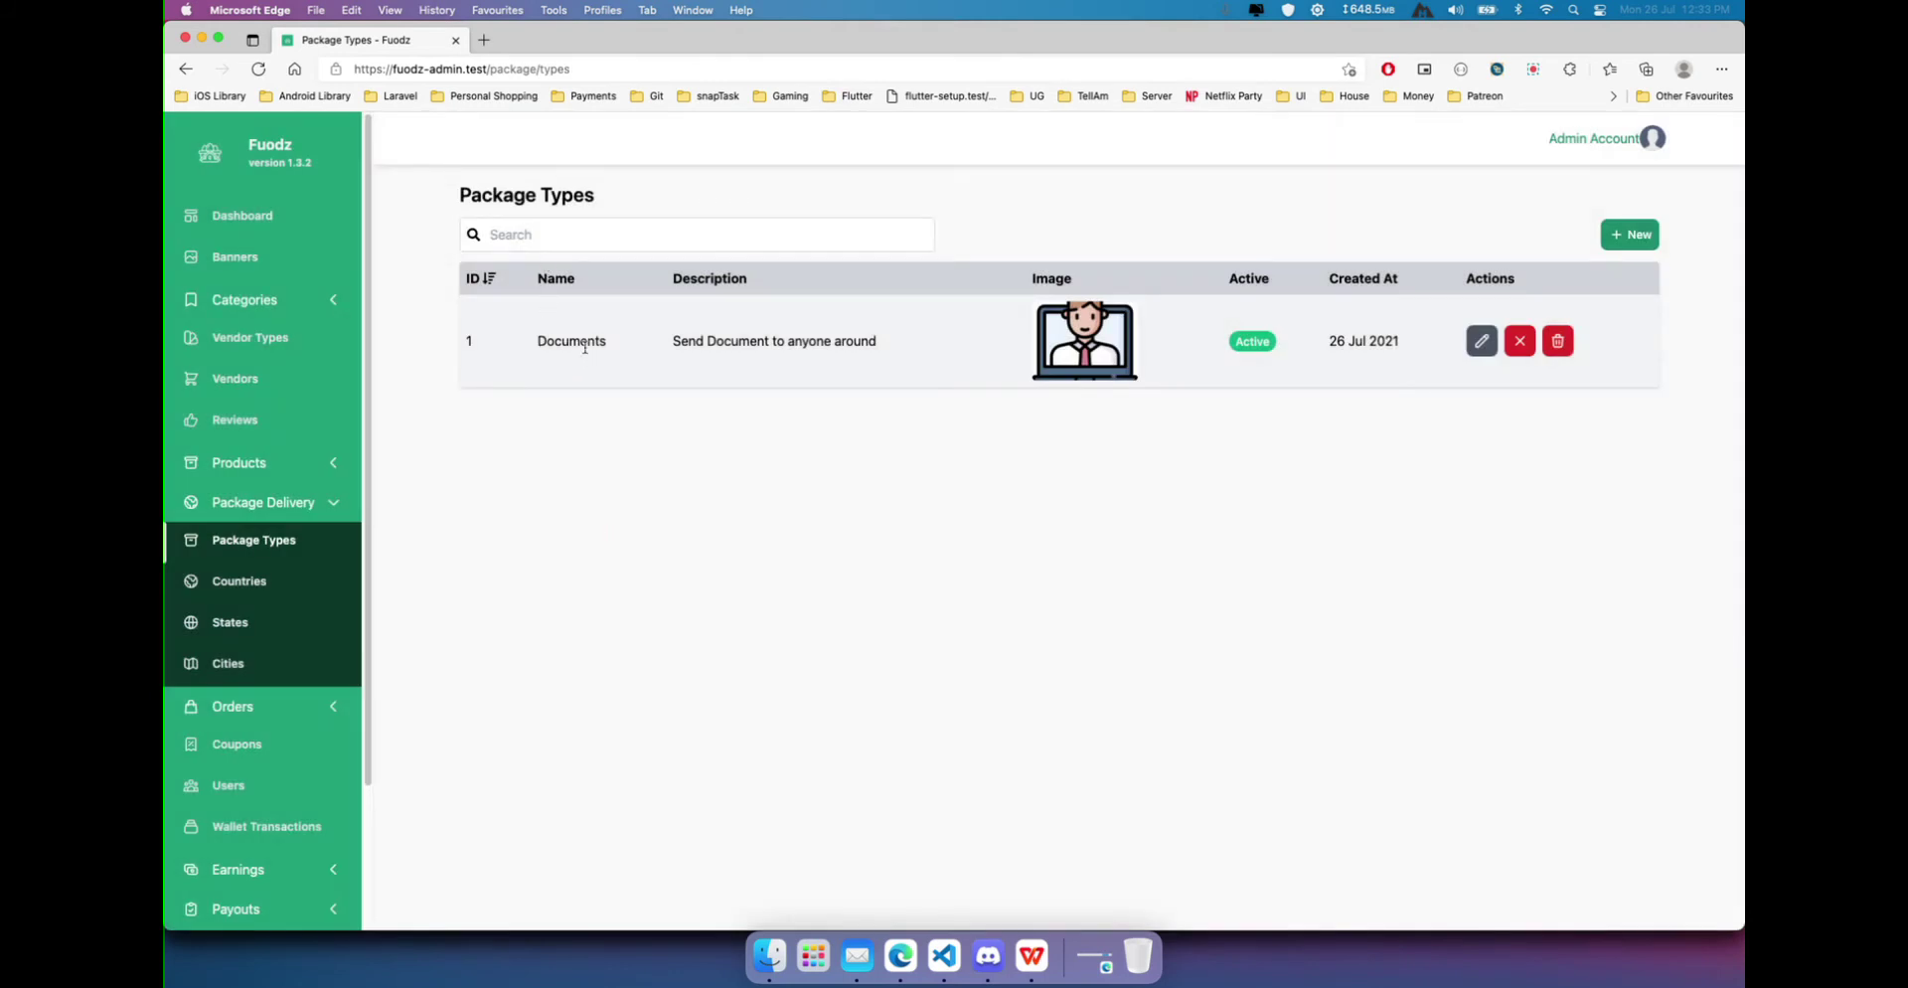
{"action": "left_click", "coordinate": [1618, 239]}
Enter name 'Parcels (up 10kg)' and description 'Send parcel to your love ones up to 10kg'.
{"action": "left_click", "coordinate": [854, 447]}
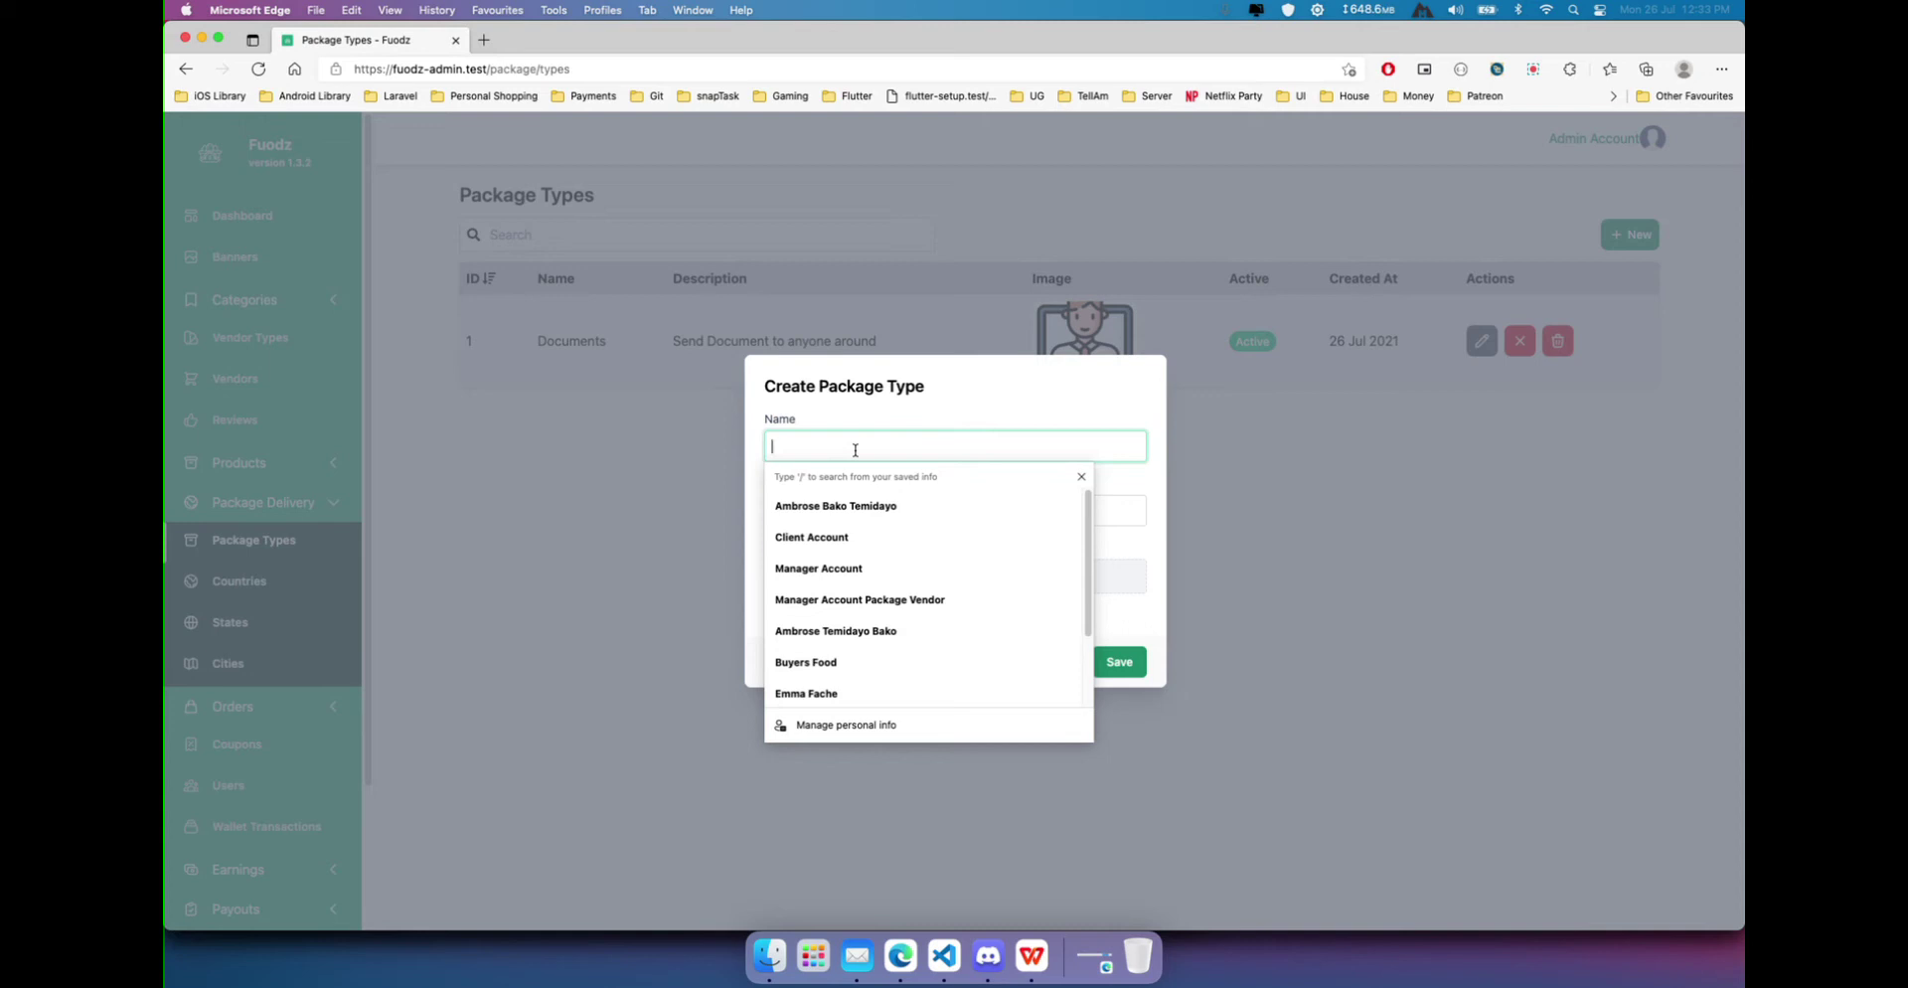
{"action": "type", "text": "P"}
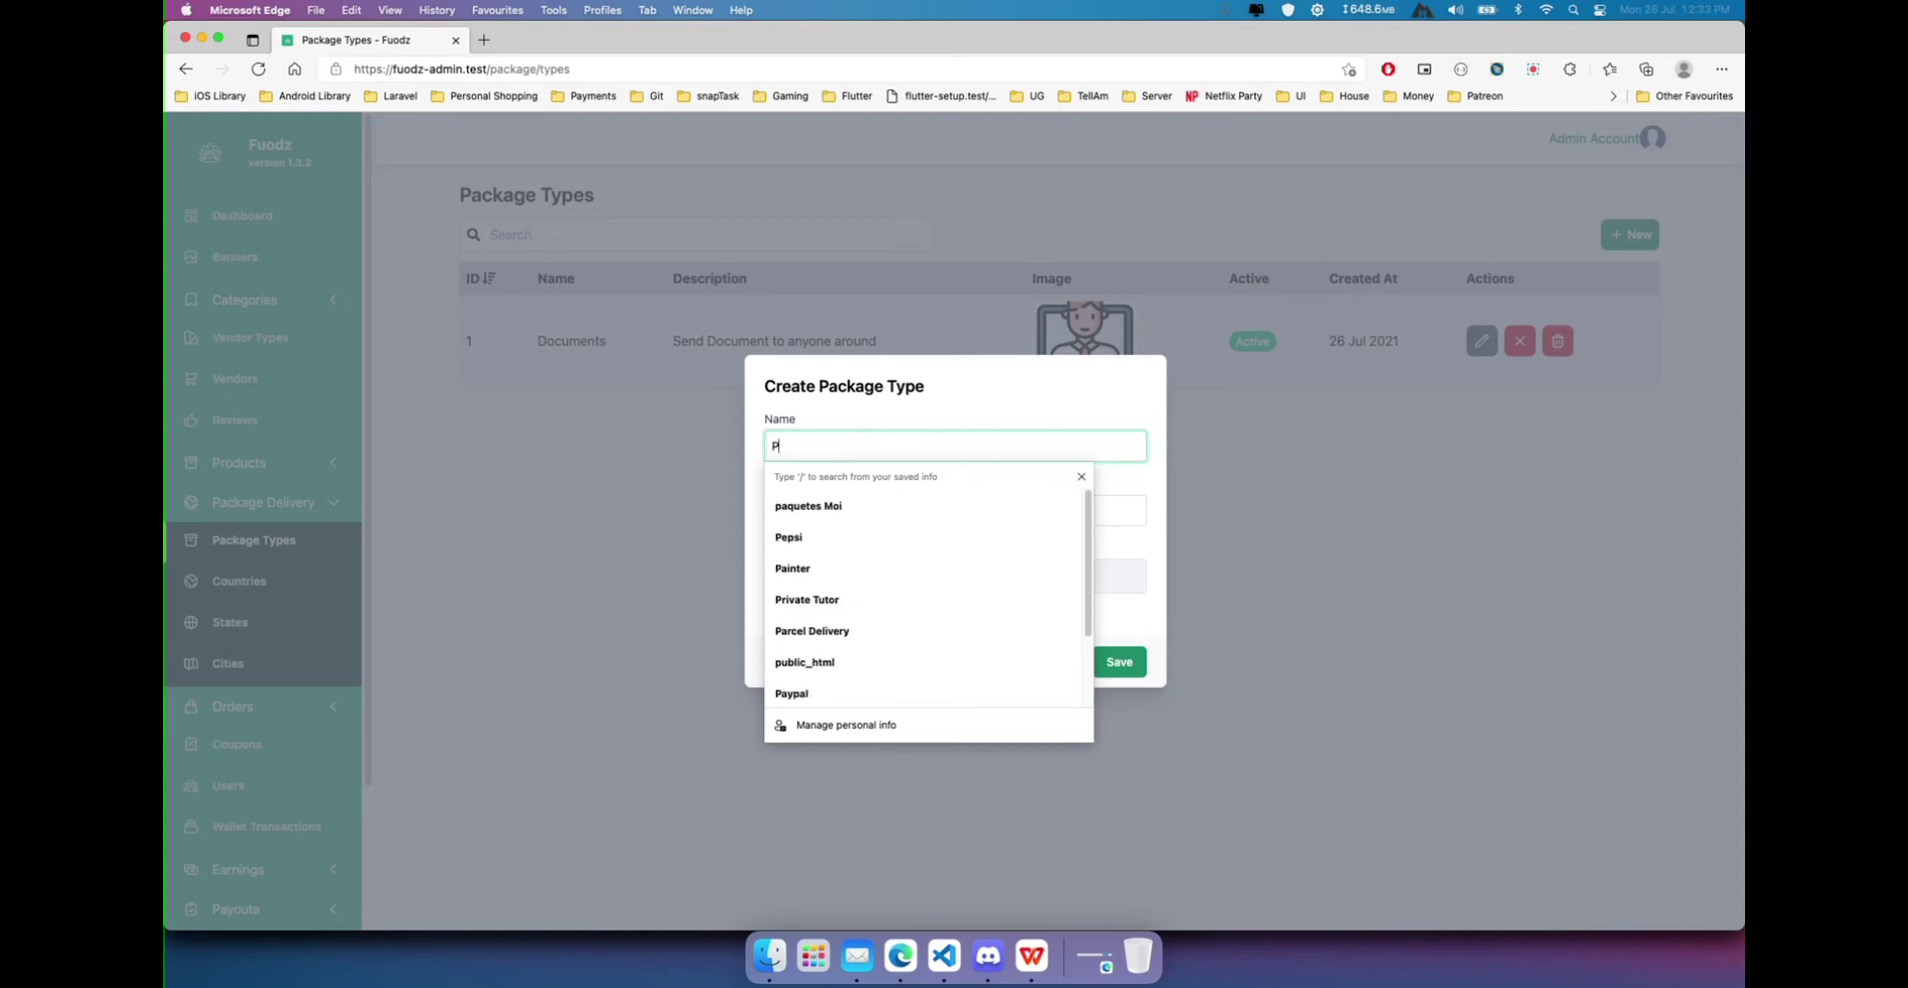
{"action": "type", "text": "arcels ("}
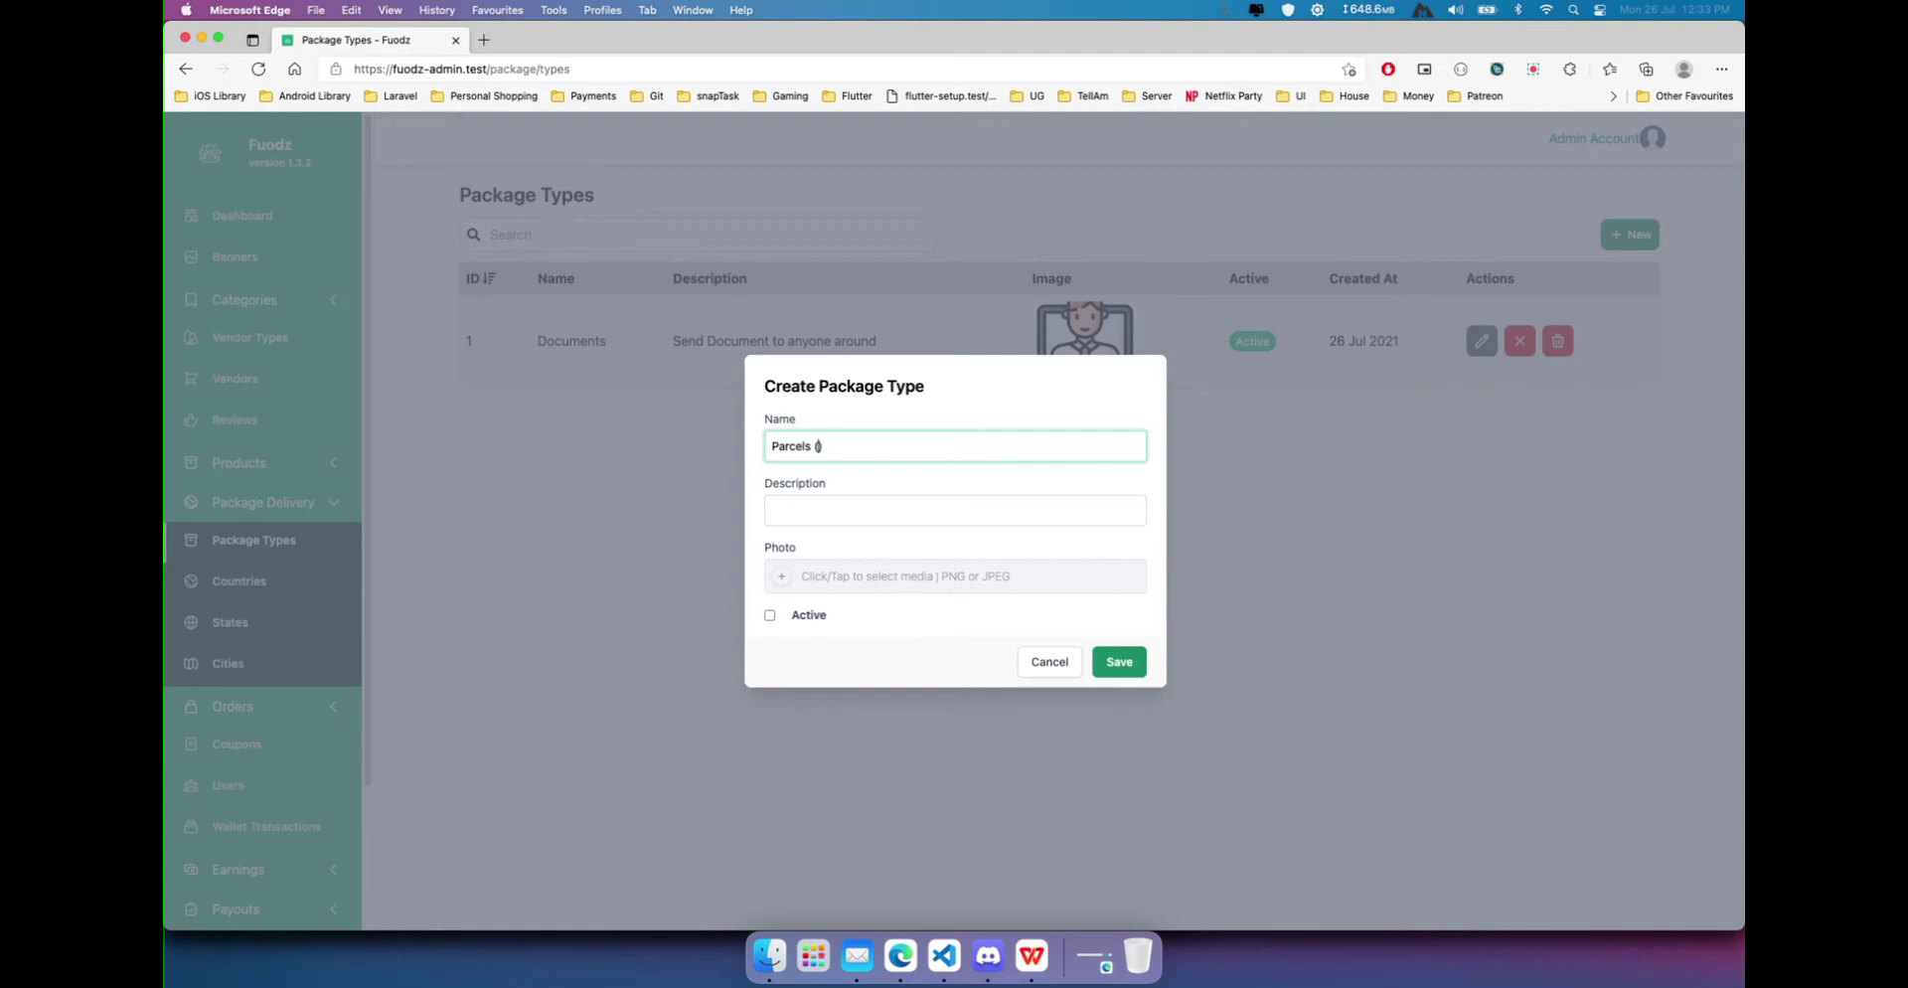
{"action": "type", "text": "up 10kg"}
{"action": "left_click", "coordinate": [814, 513]}
{"action": "type", "text": "Send p"}
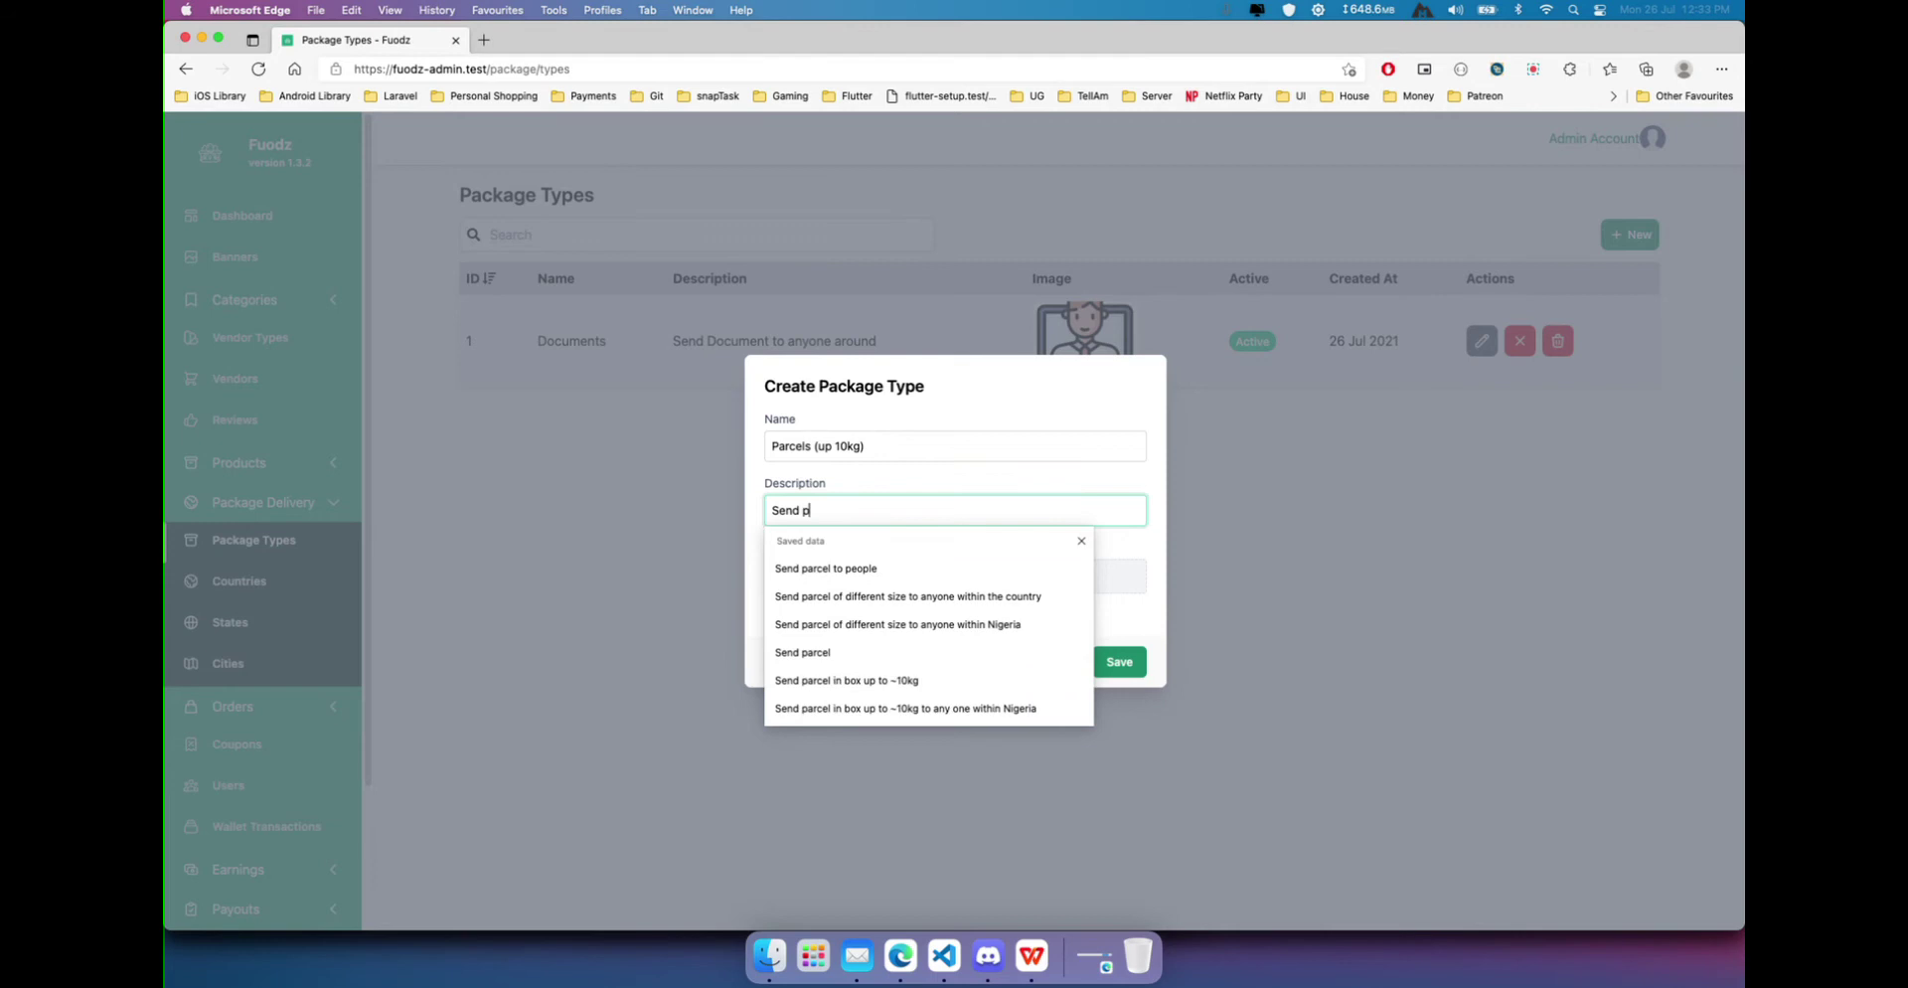
{"action": "type", "text": "arcel to yo"}
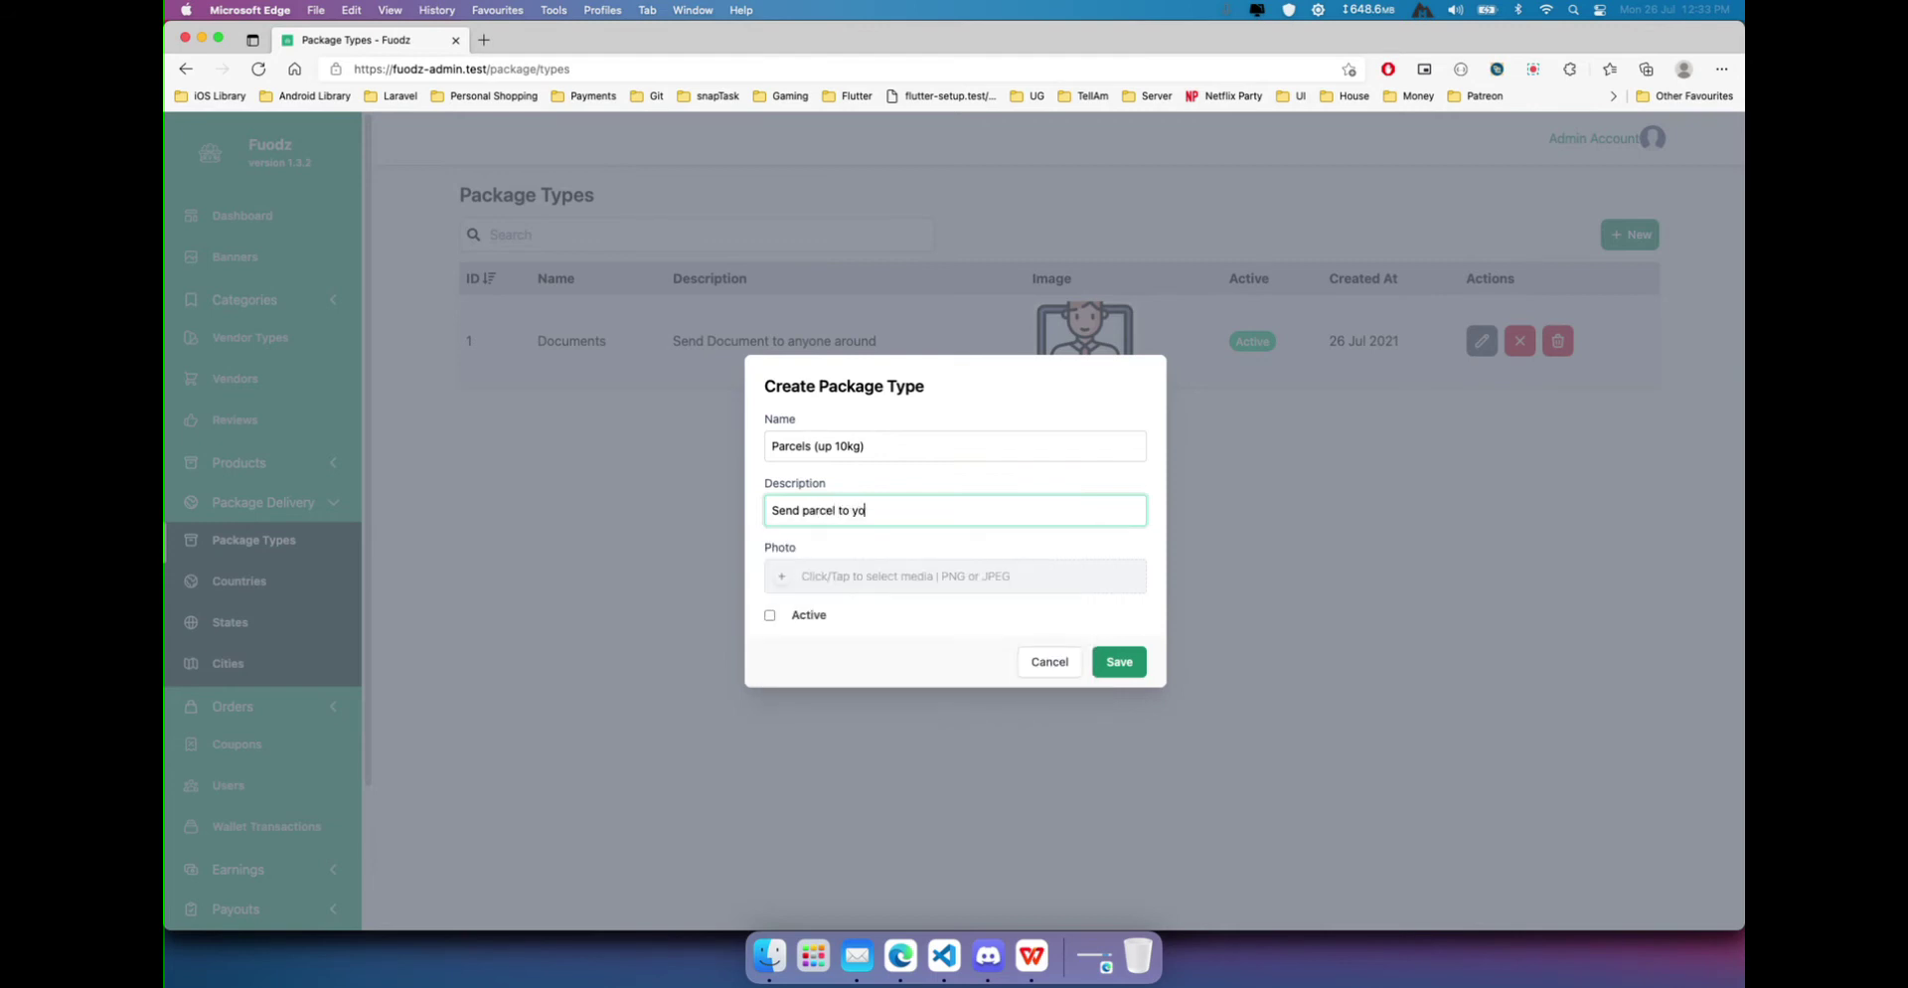
{"action": "type", "text": "ur love ones up to 10kg"}
{"action": "left_click", "coordinate": [792, 583]}
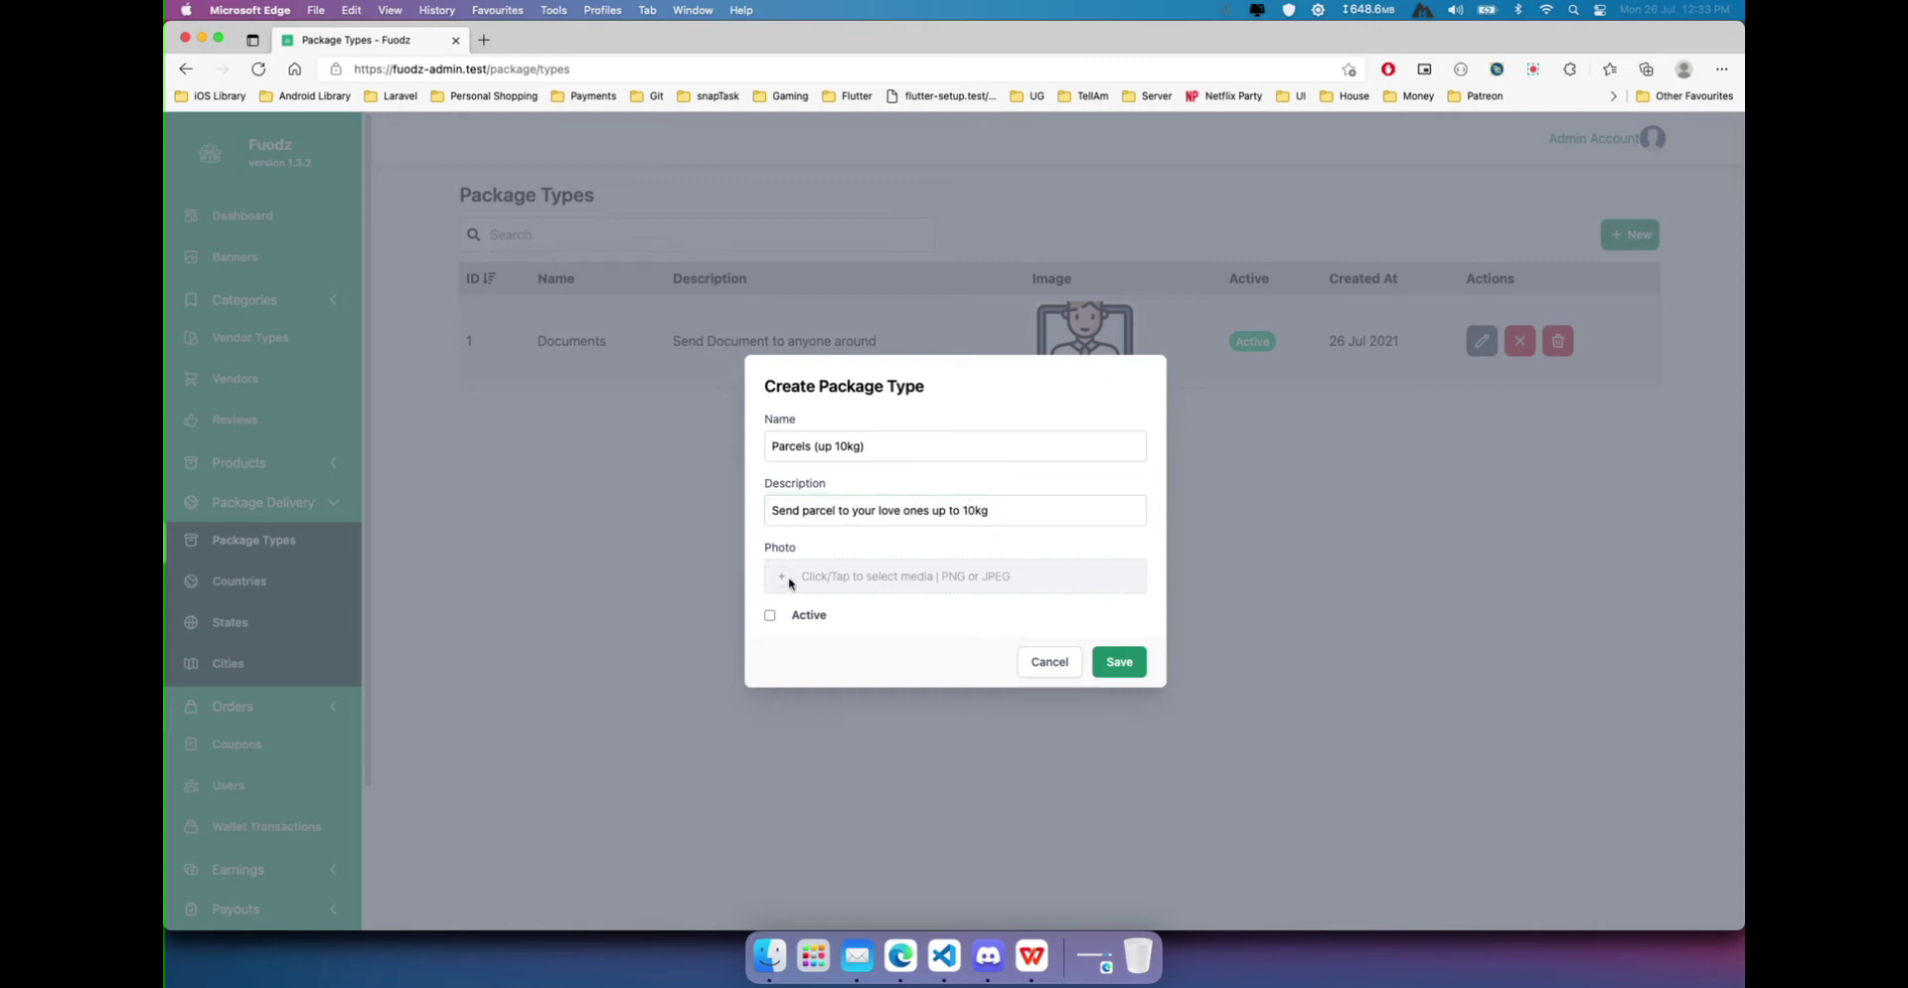
Attach cleaning.png, mark Parcels (up 10kg) active, save it, and bring up the slides.
{"action": "left_click", "coordinate": [852, 522]}
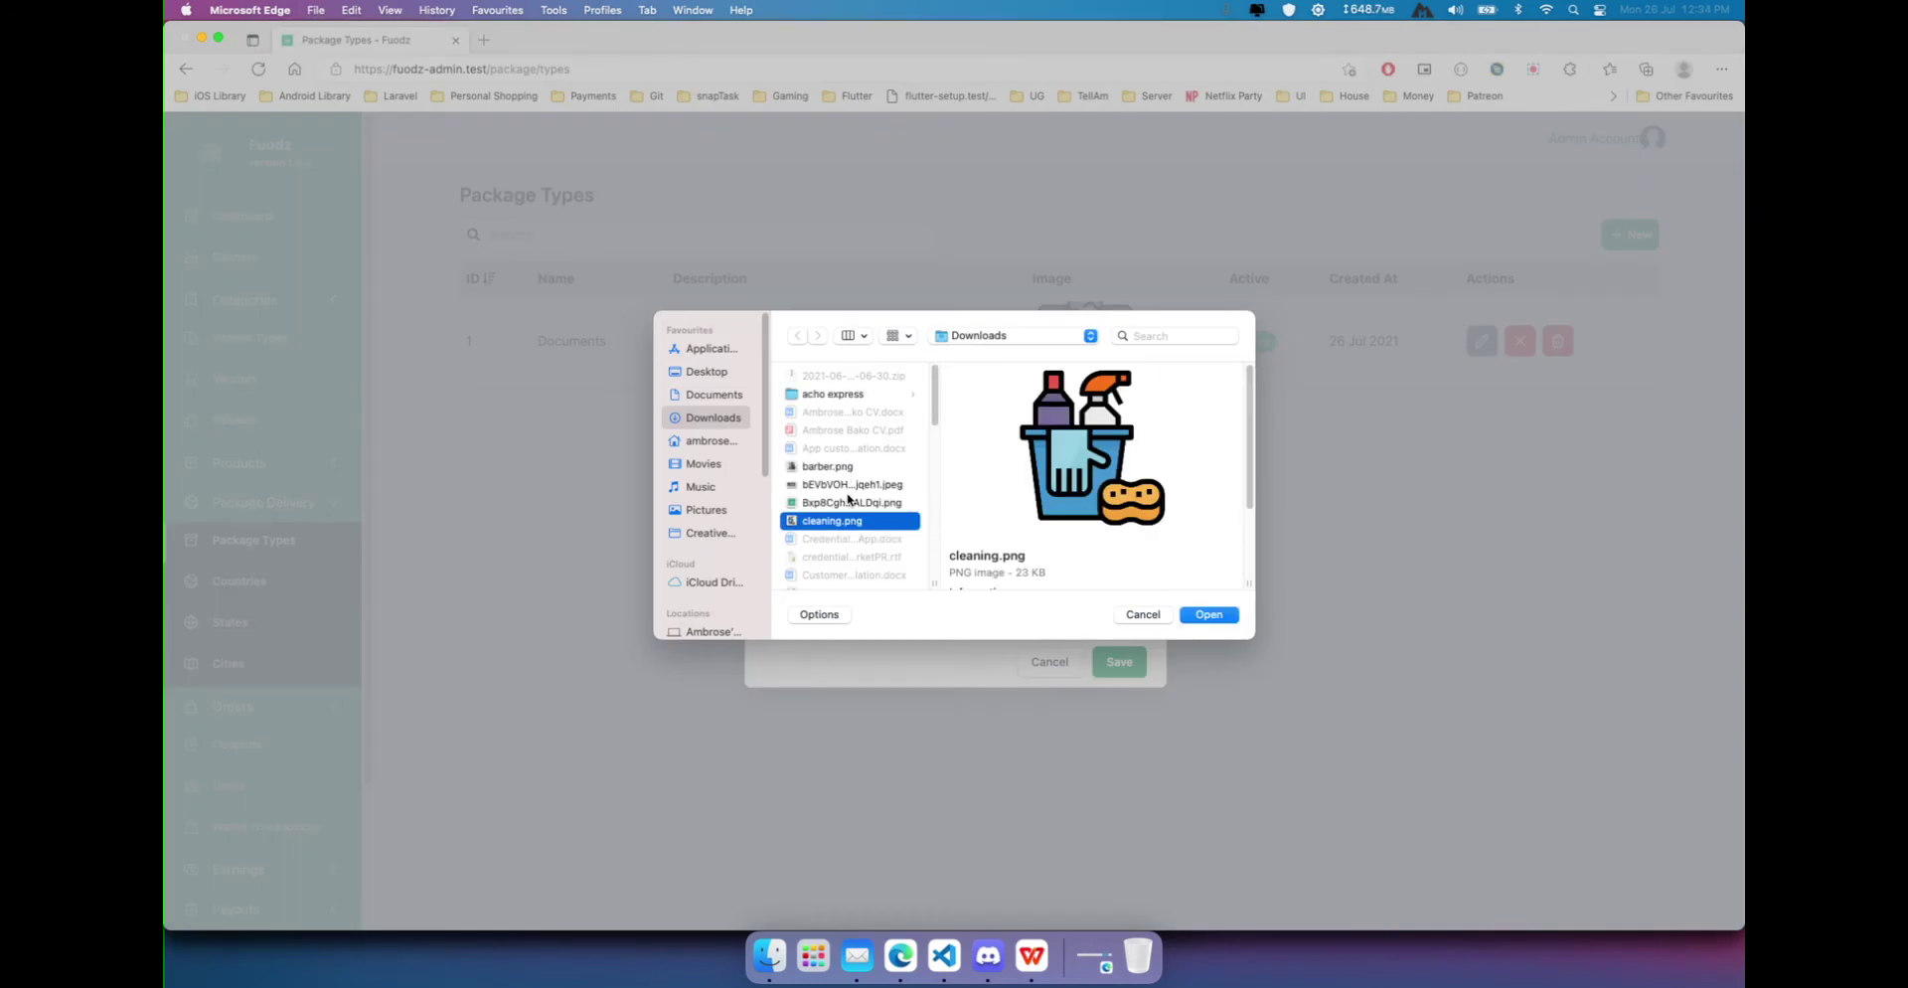
{"action": "left_click", "coordinate": [1206, 614]}
{"action": "left_click", "coordinate": [798, 640]}
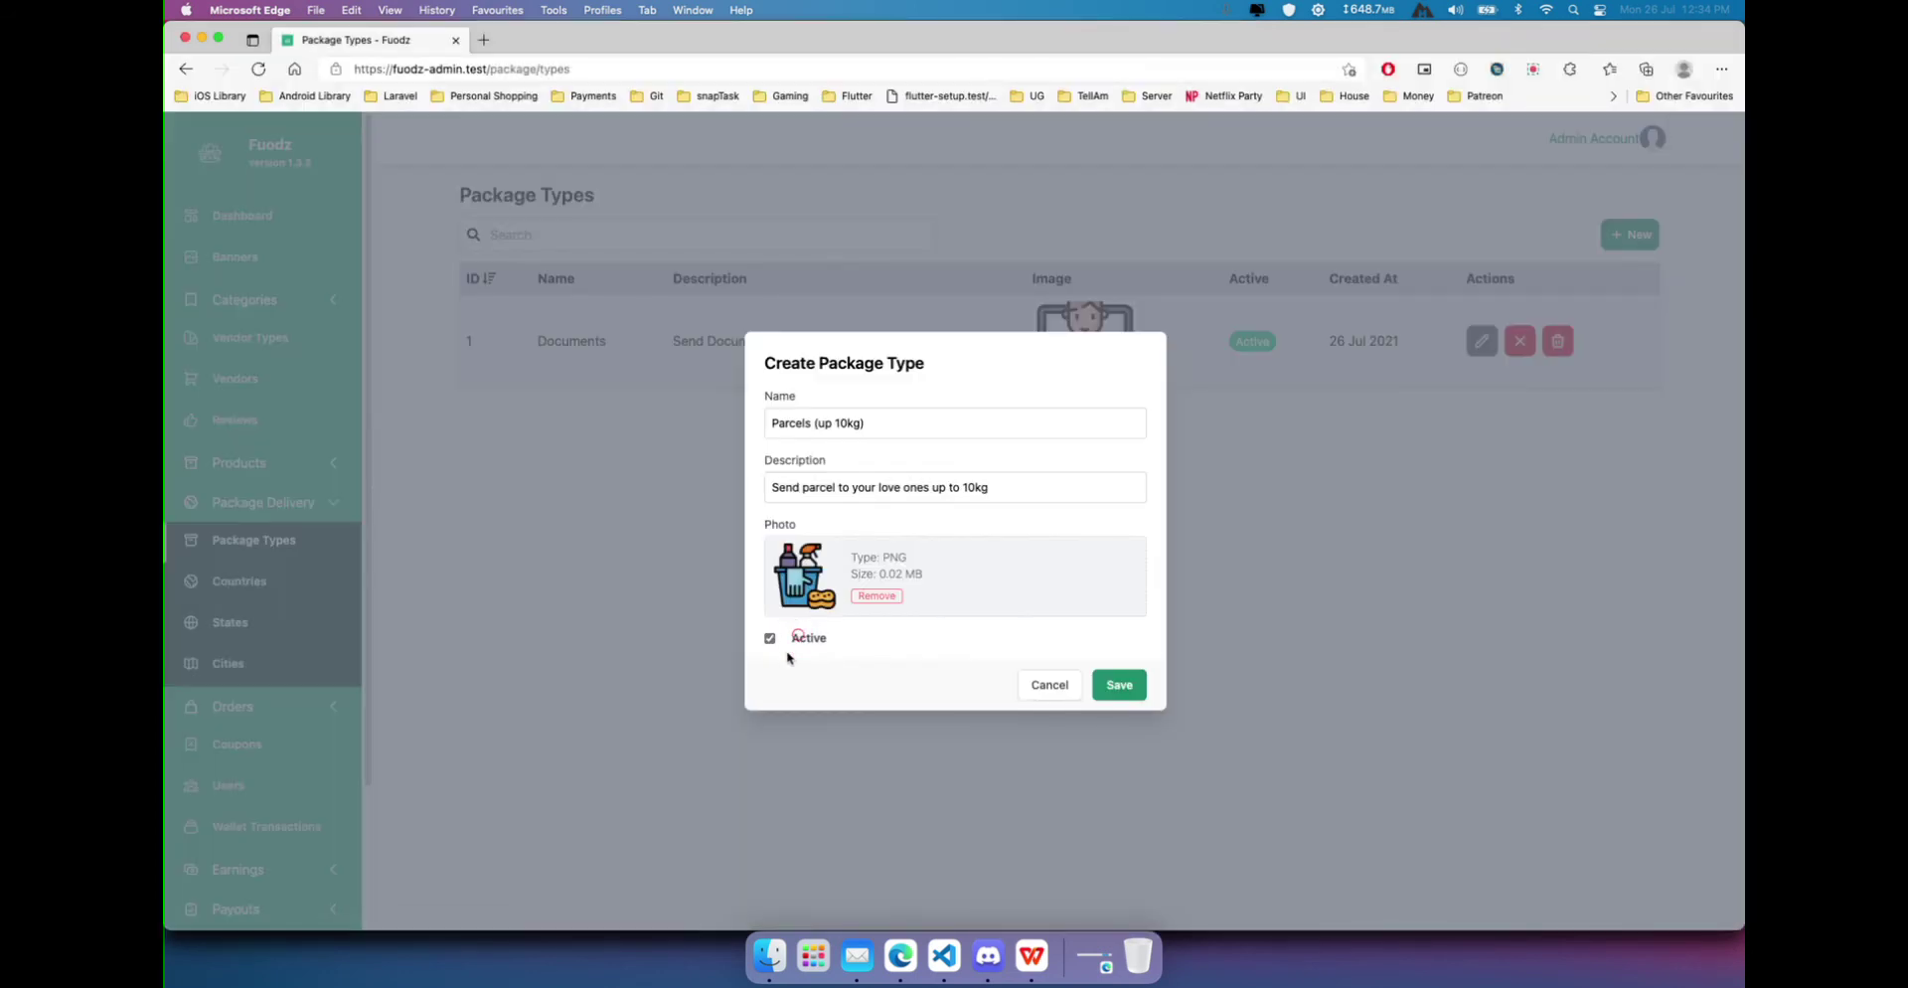
{"action": "left_click", "coordinate": [1107, 689]}
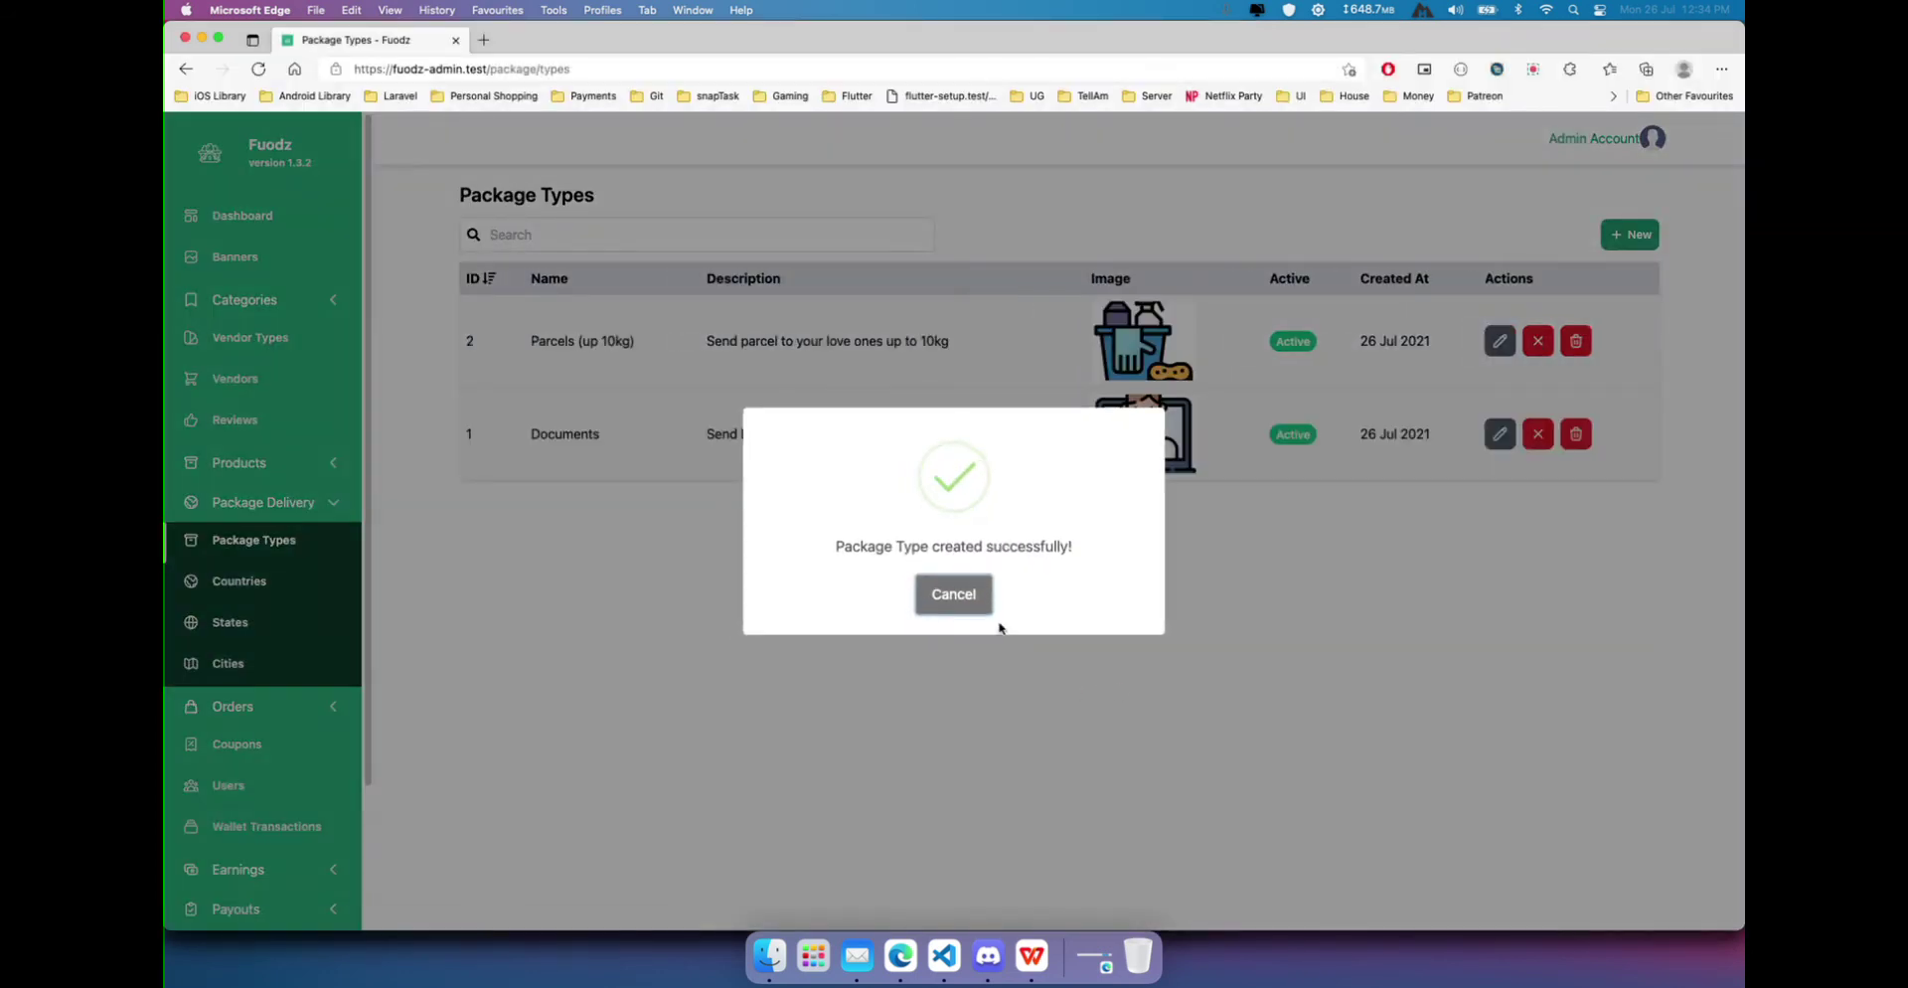
{"action": "left_click", "coordinate": [984, 612]}
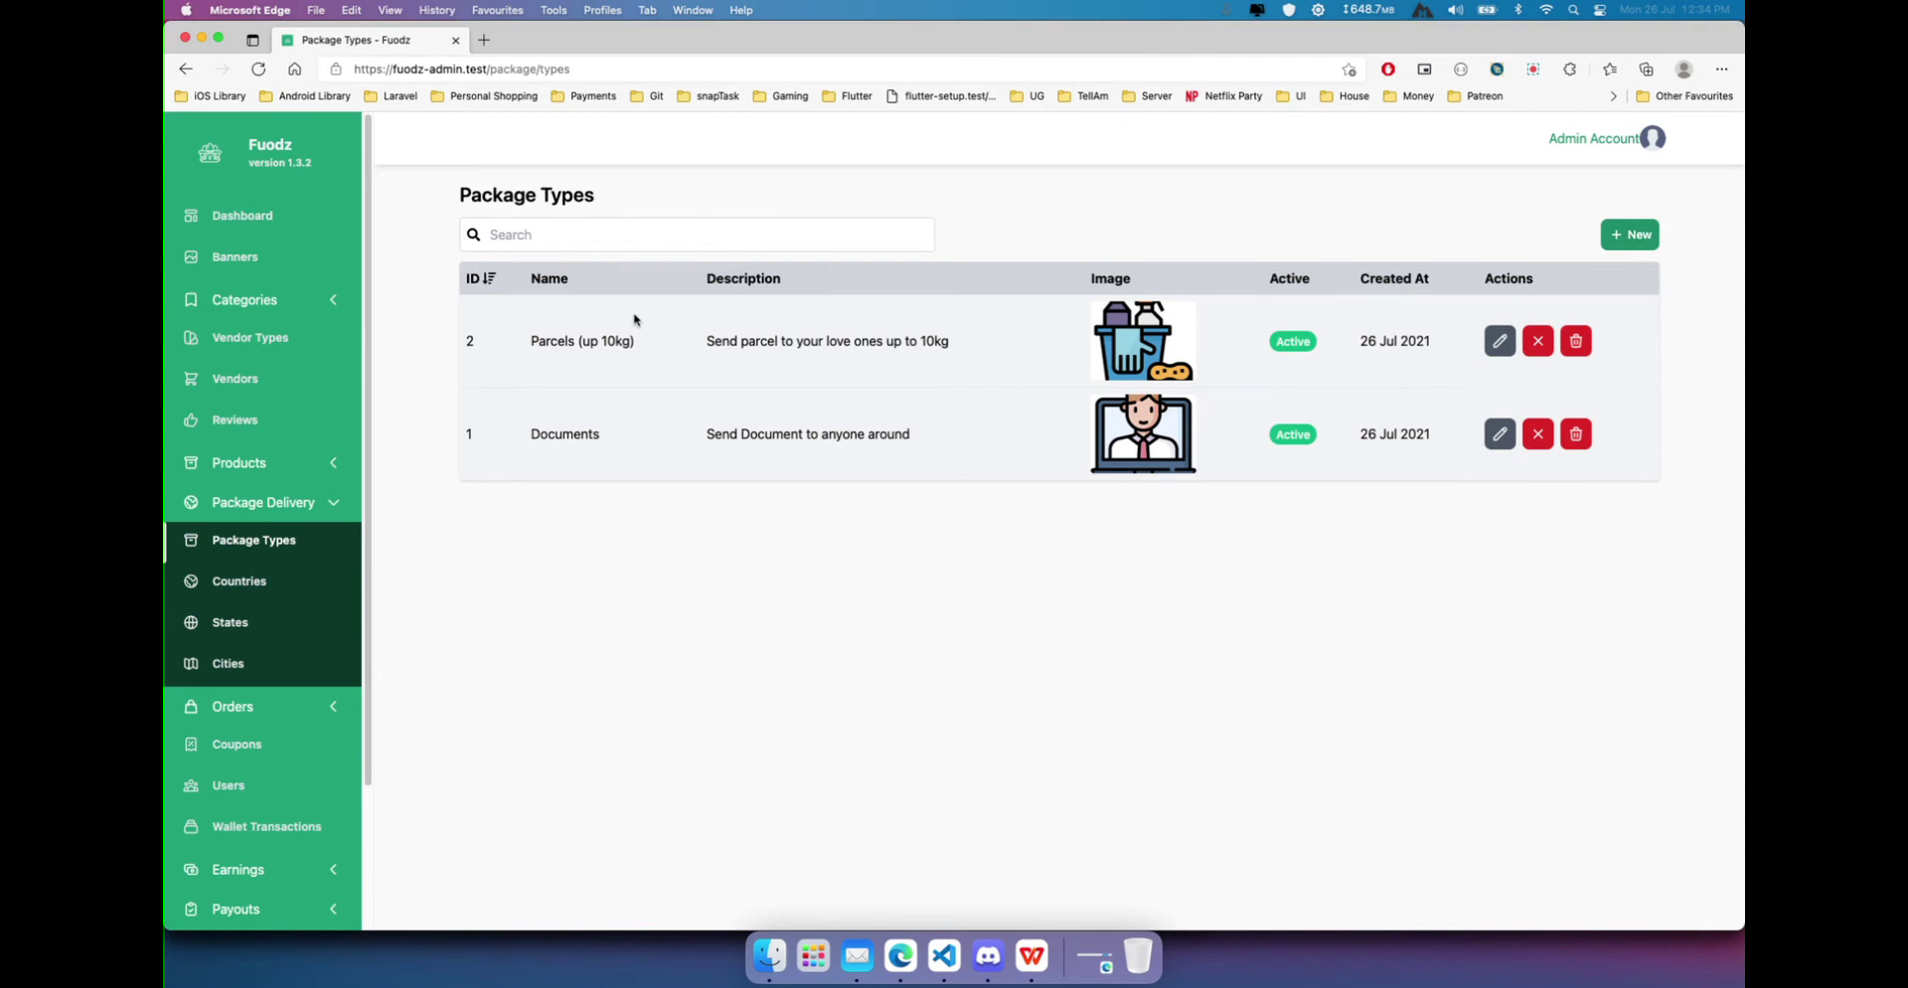
{"action": "left_click", "coordinate": [1034, 956]}
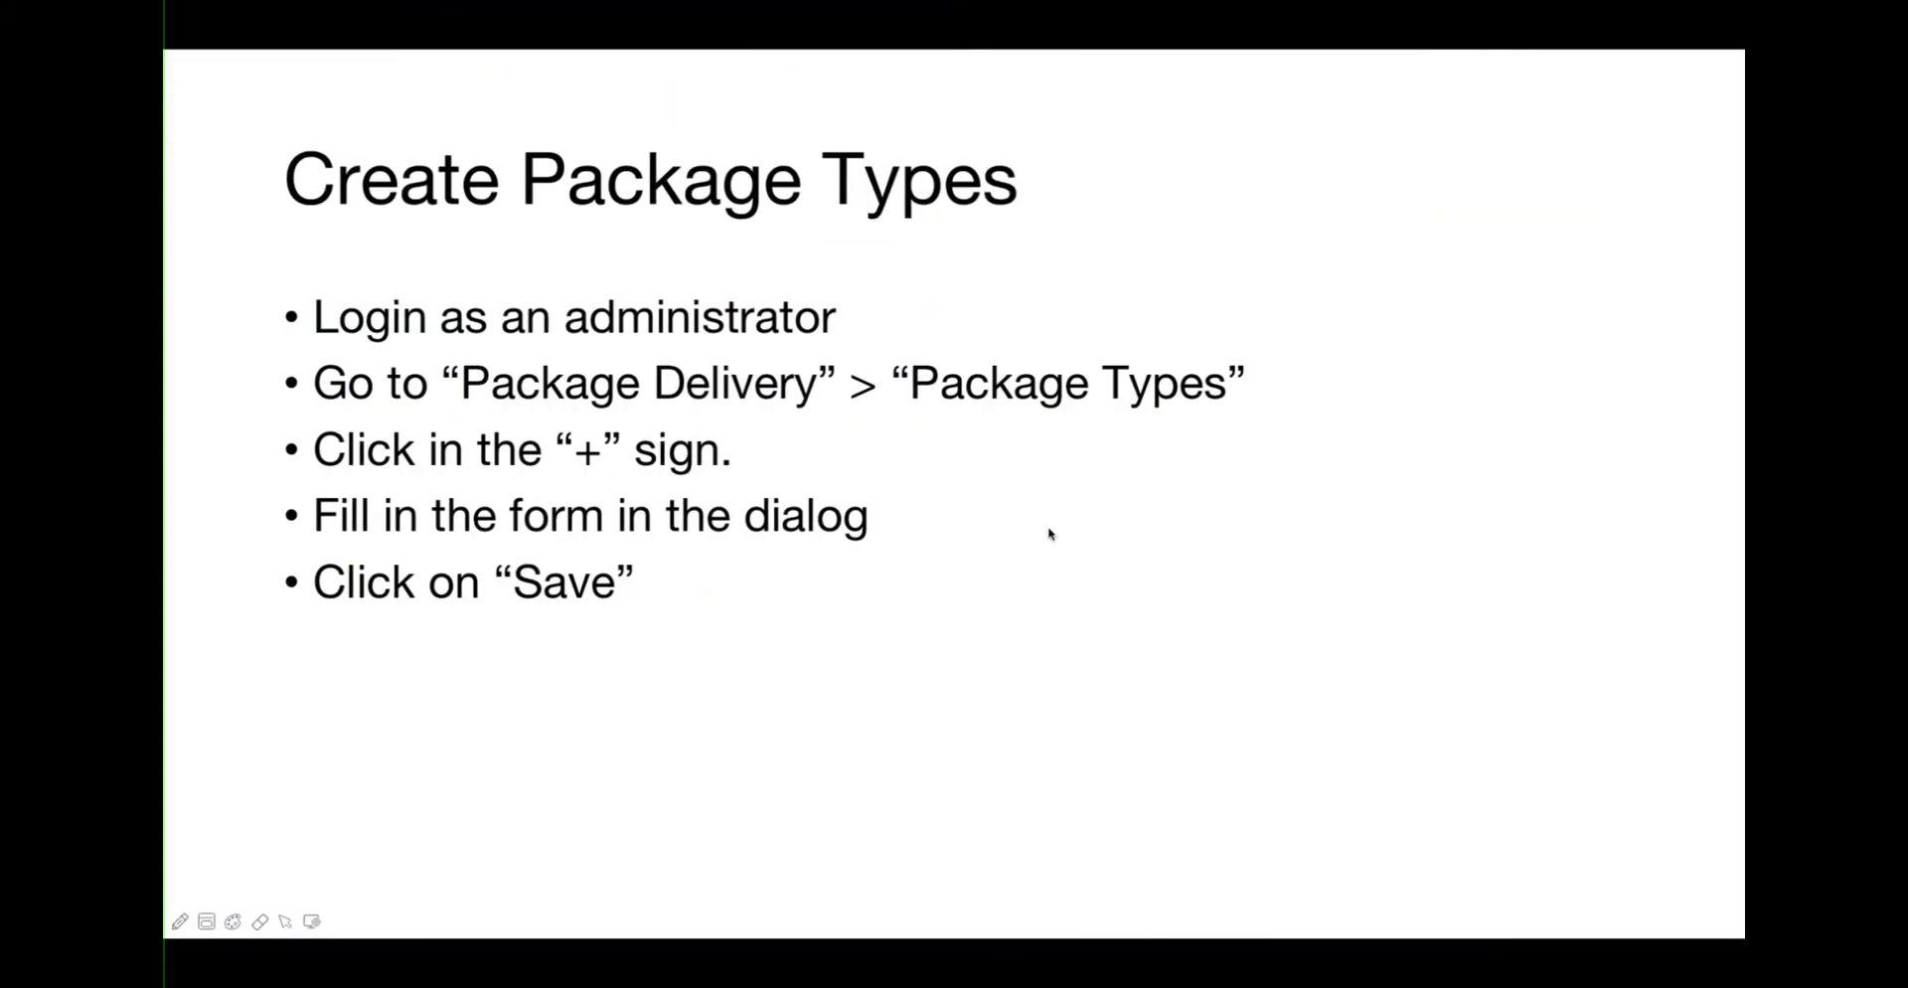
Advance the slideshow to the next slide.
{"action": "key", "text": "Right"}
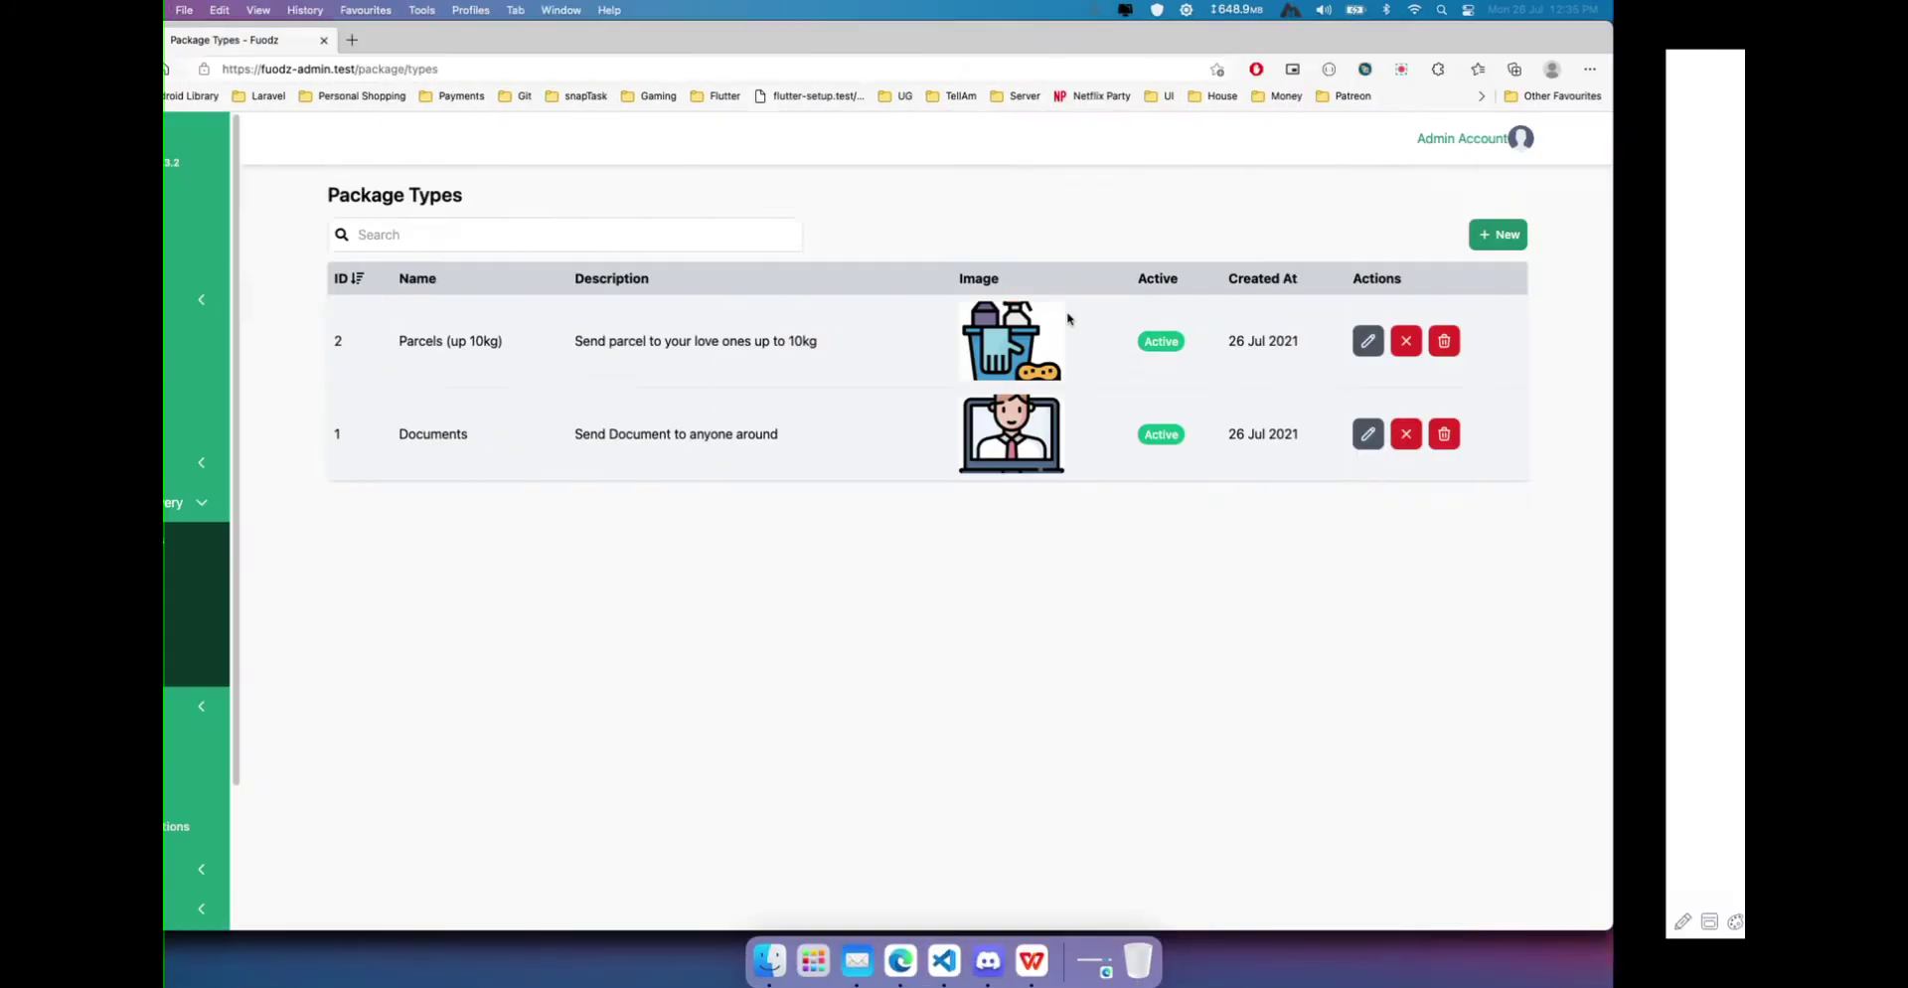
Open Vendors and check the managers assigned to Test Parcel vendor without changes.
{"action": "left_click", "coordinate": [236, 380]}
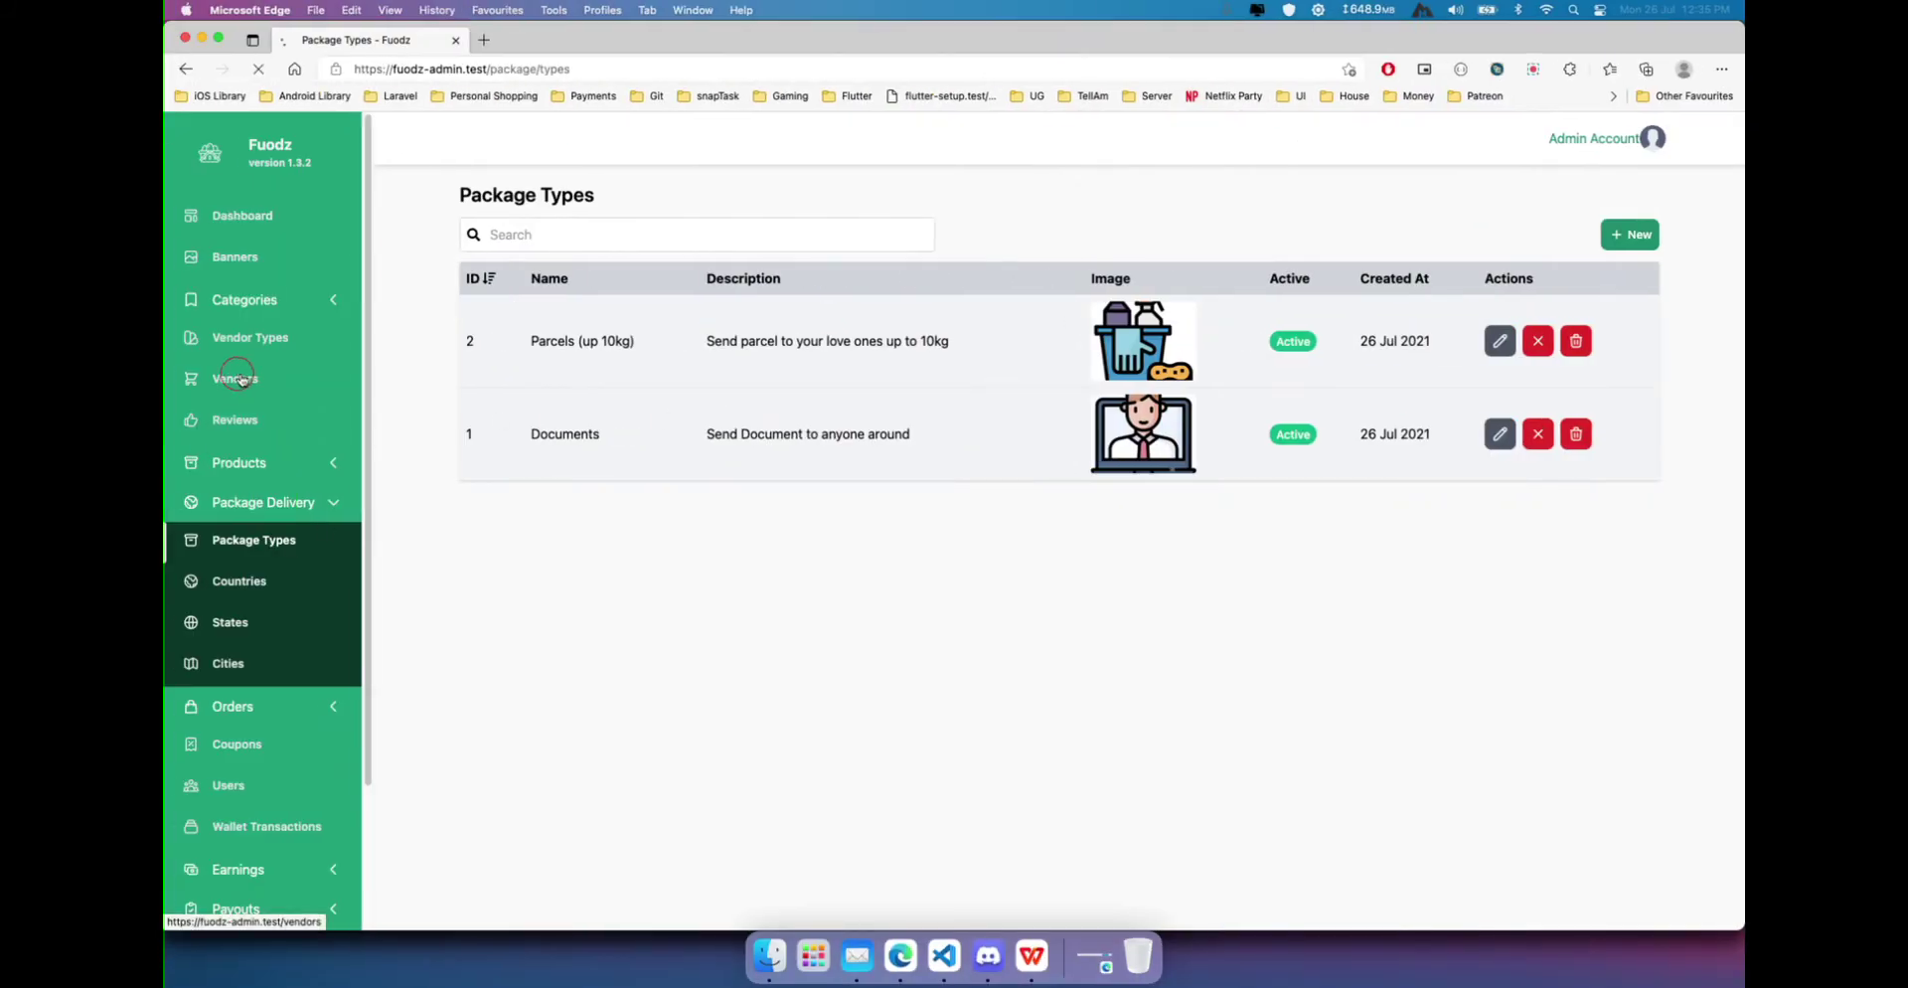
{"action": "left_click", "coordinate": [1376, 324]}
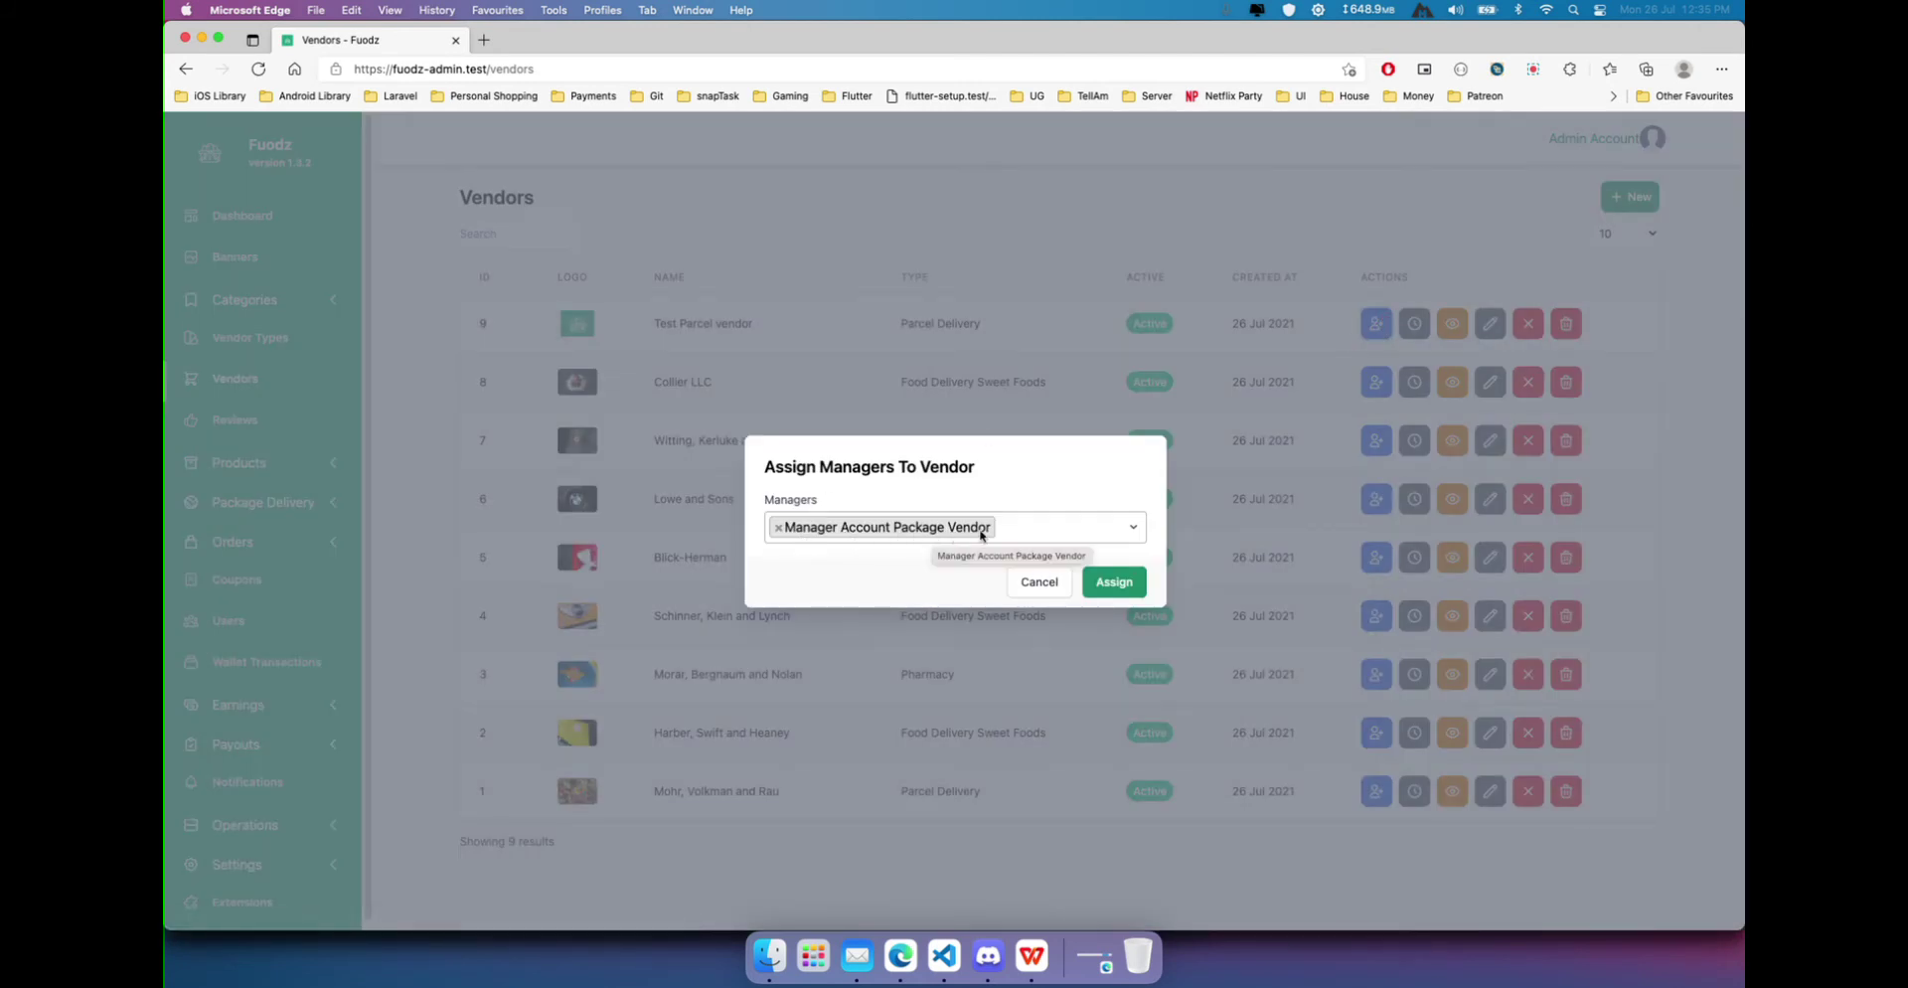
{"action": "left_click", "coordinate": [1038, 581]}
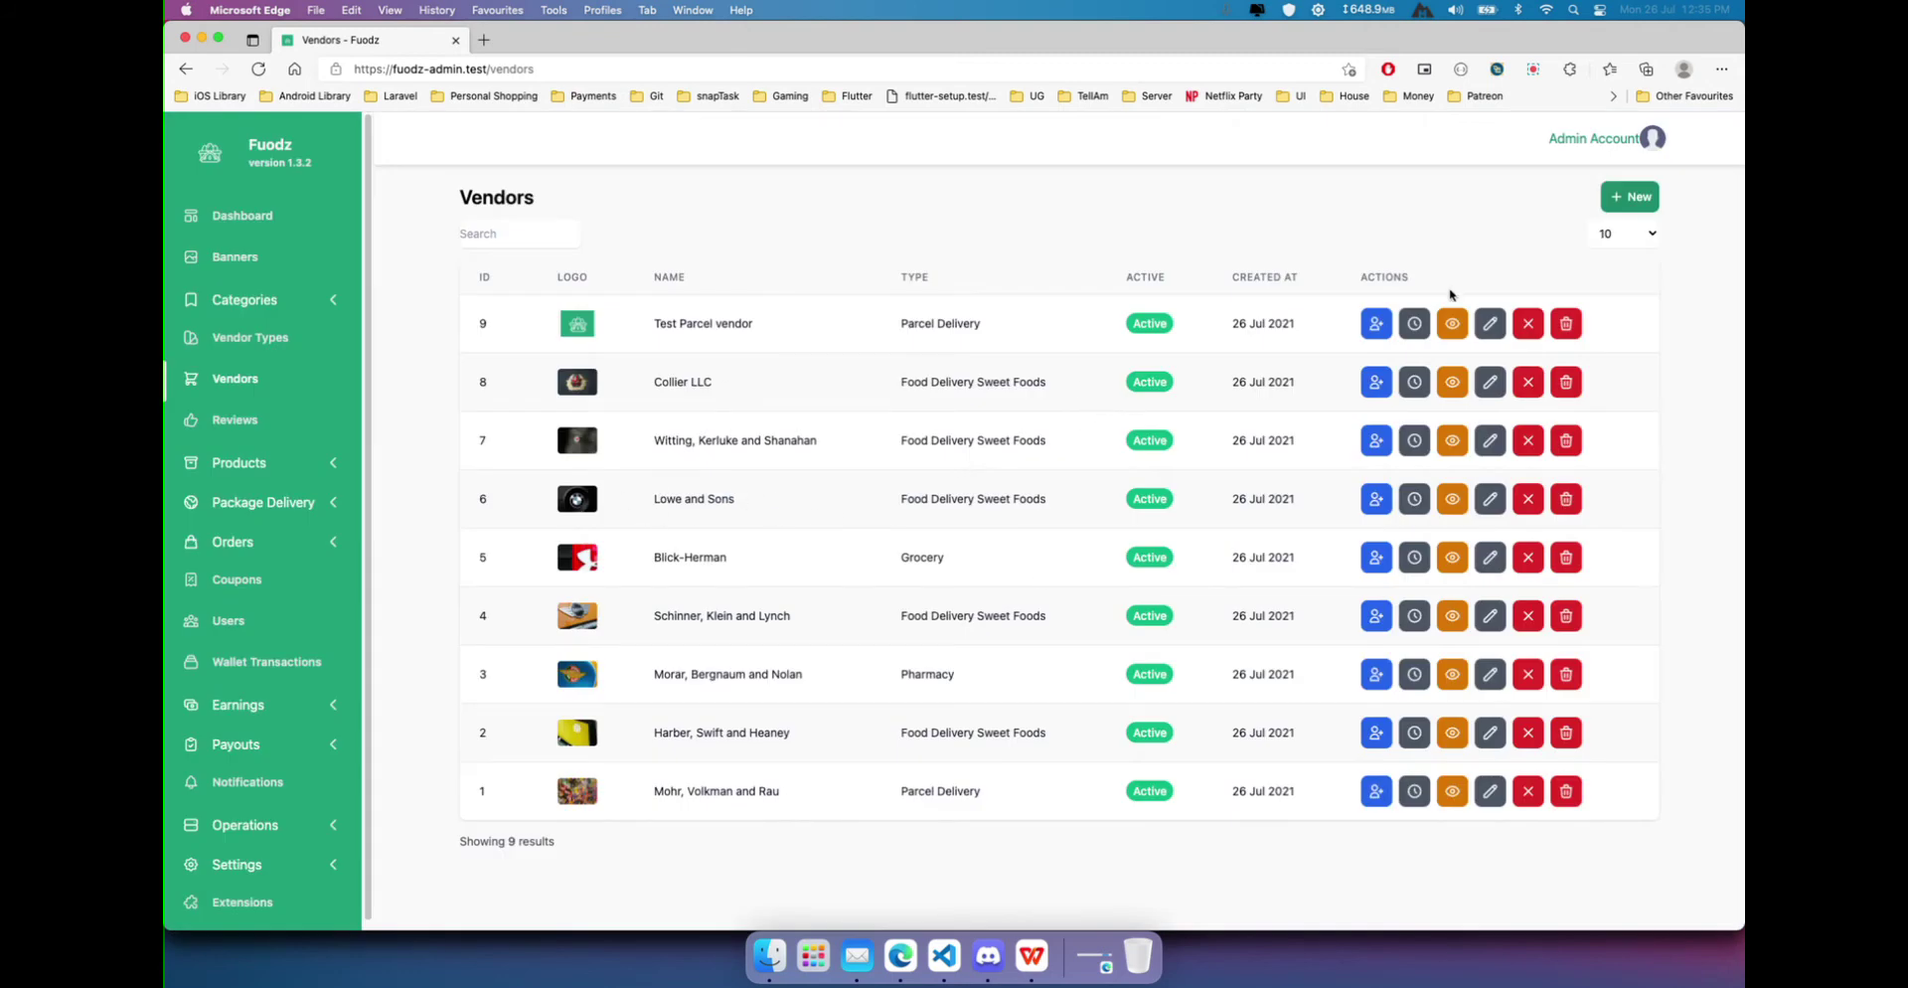
{"action": "left_click_drag", "start_coordinate": [652, 325], "coordinate": [781, 325]}
{"action": "left_click", "coordinate": [665, 323]}
{"action": "left_click", "coordinate": [1625, 138]}
Log out and sign back in with the saved package vendor manager credentials.
{"action": "left_click", "coordinate": [1542, 207]}
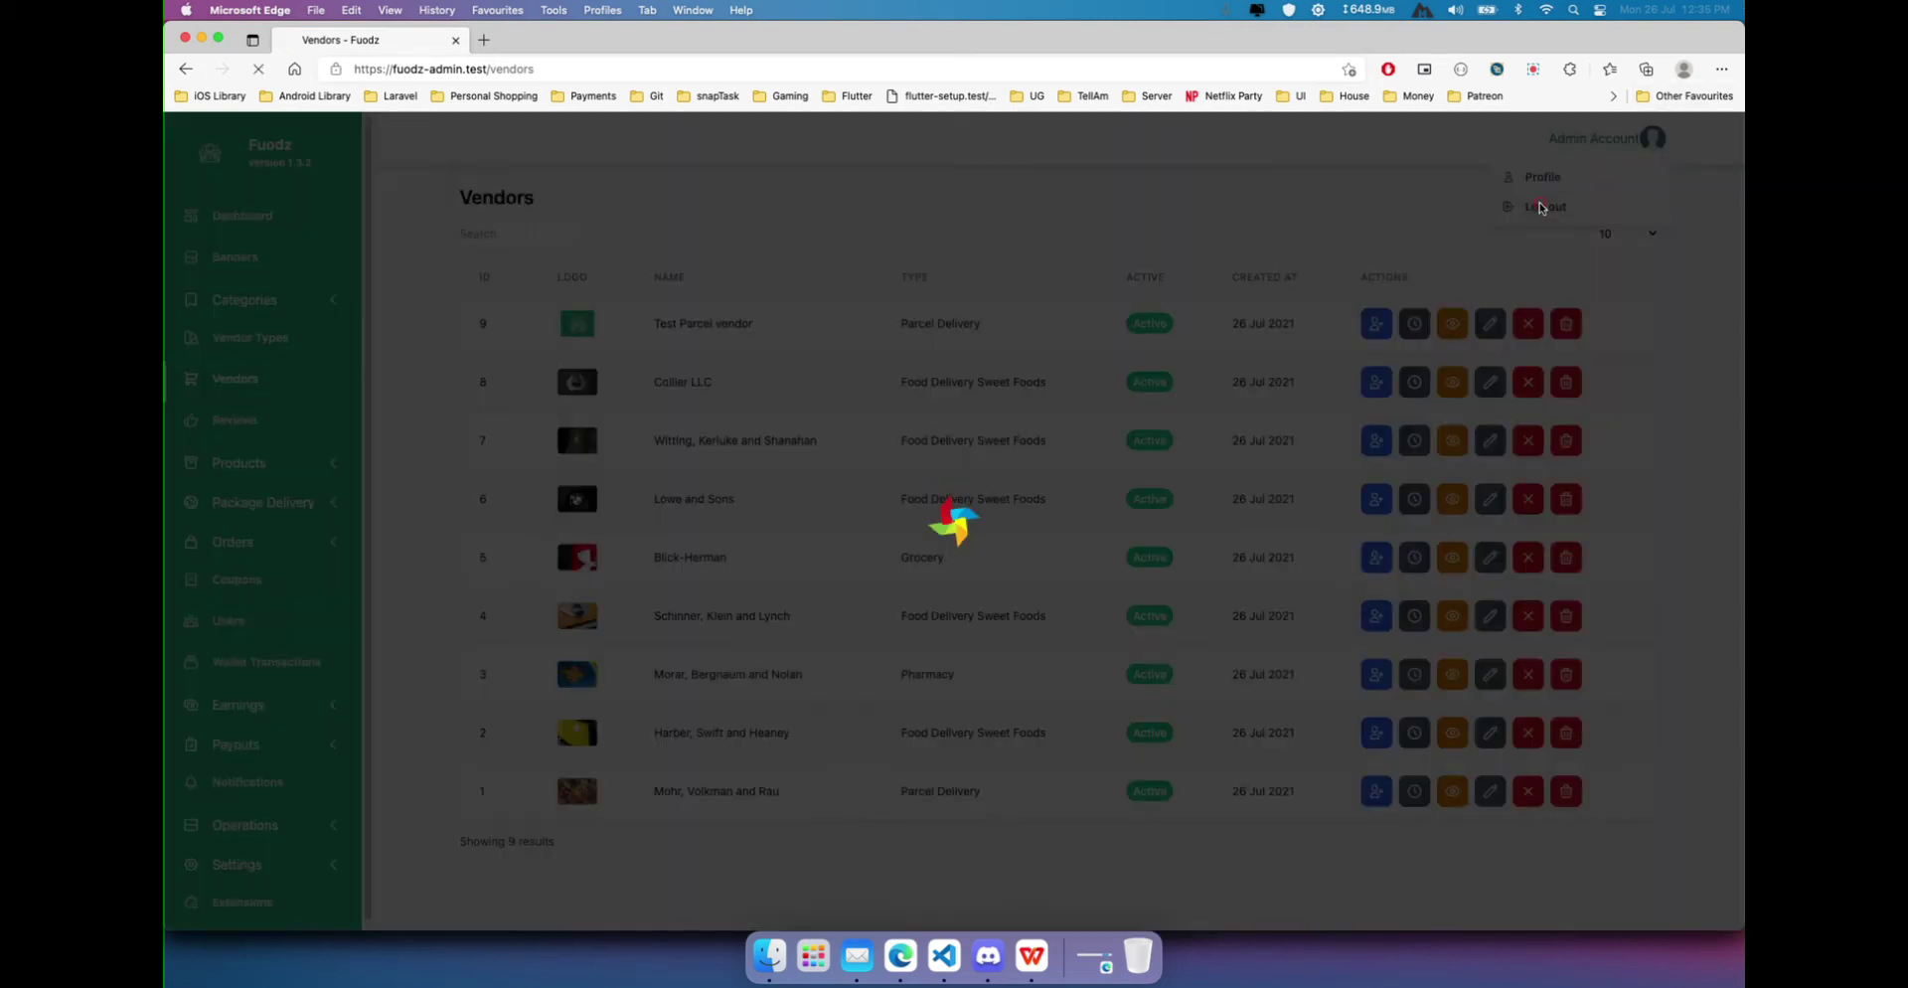
{"action": "left_click", "coordinate": [1090, 391]}
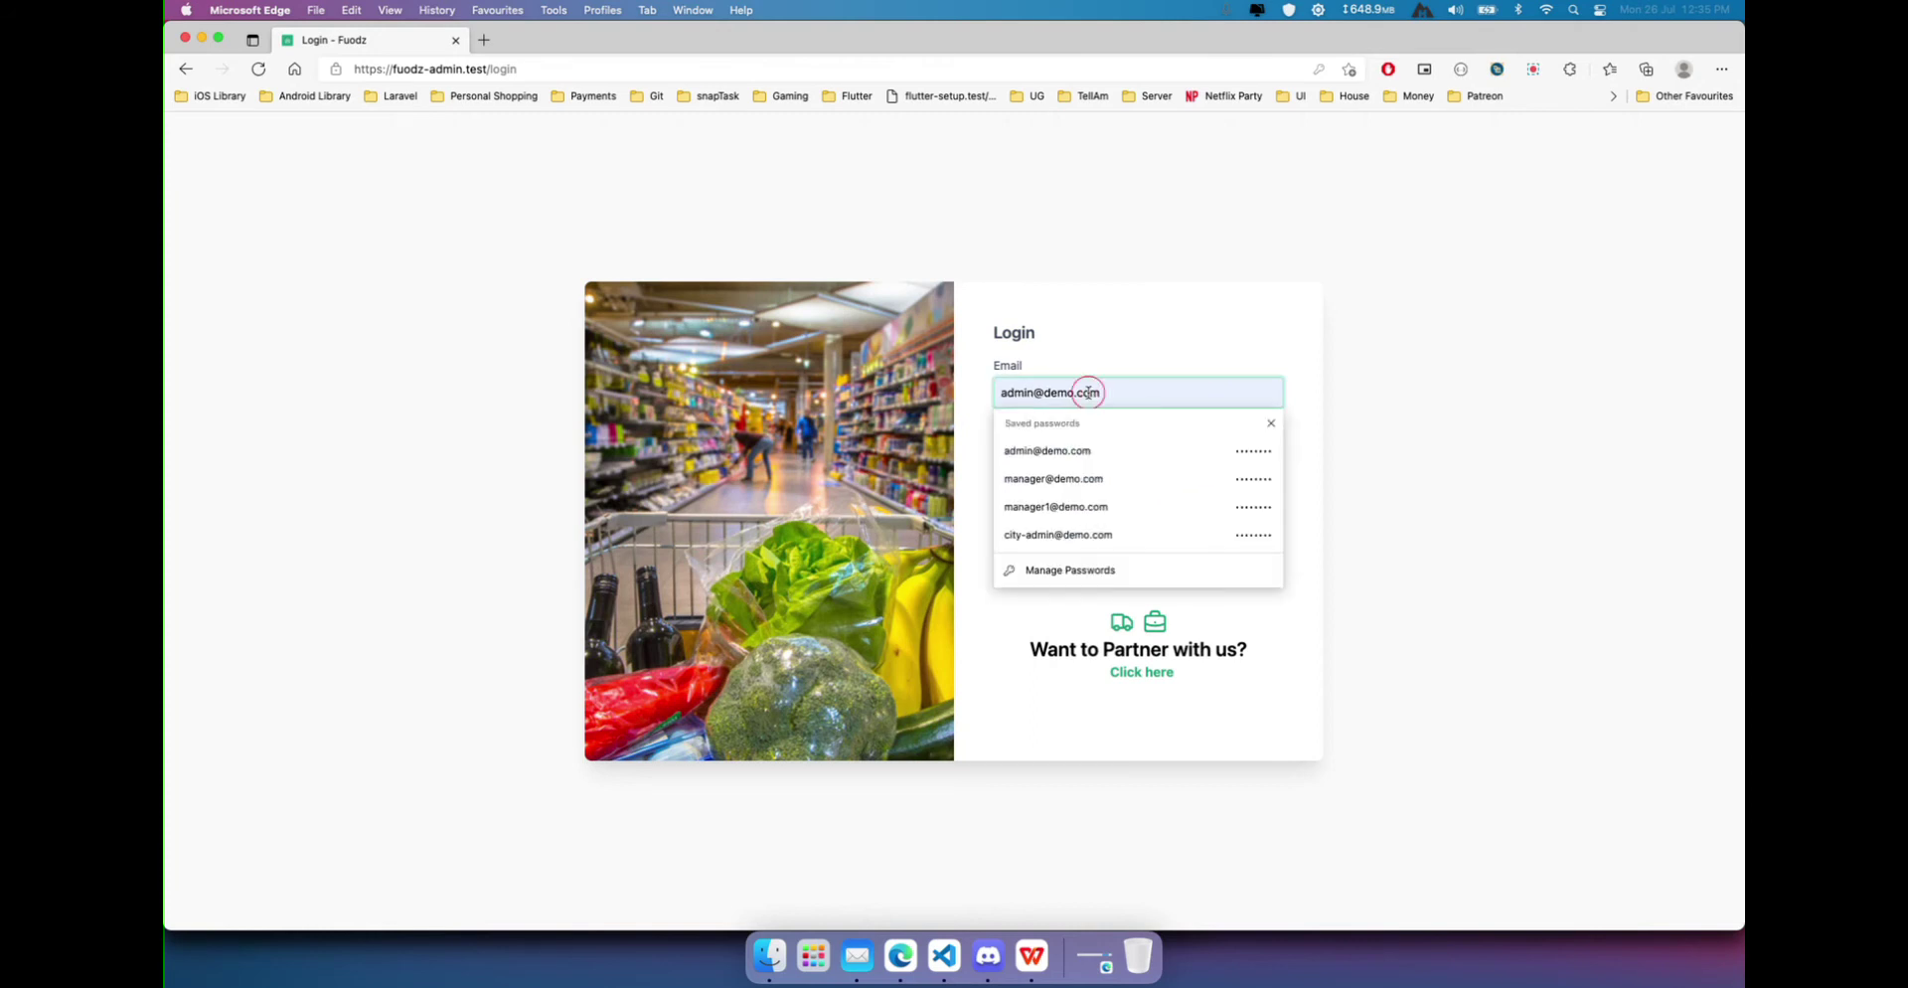
{"action": "key", "text": "super+a"}
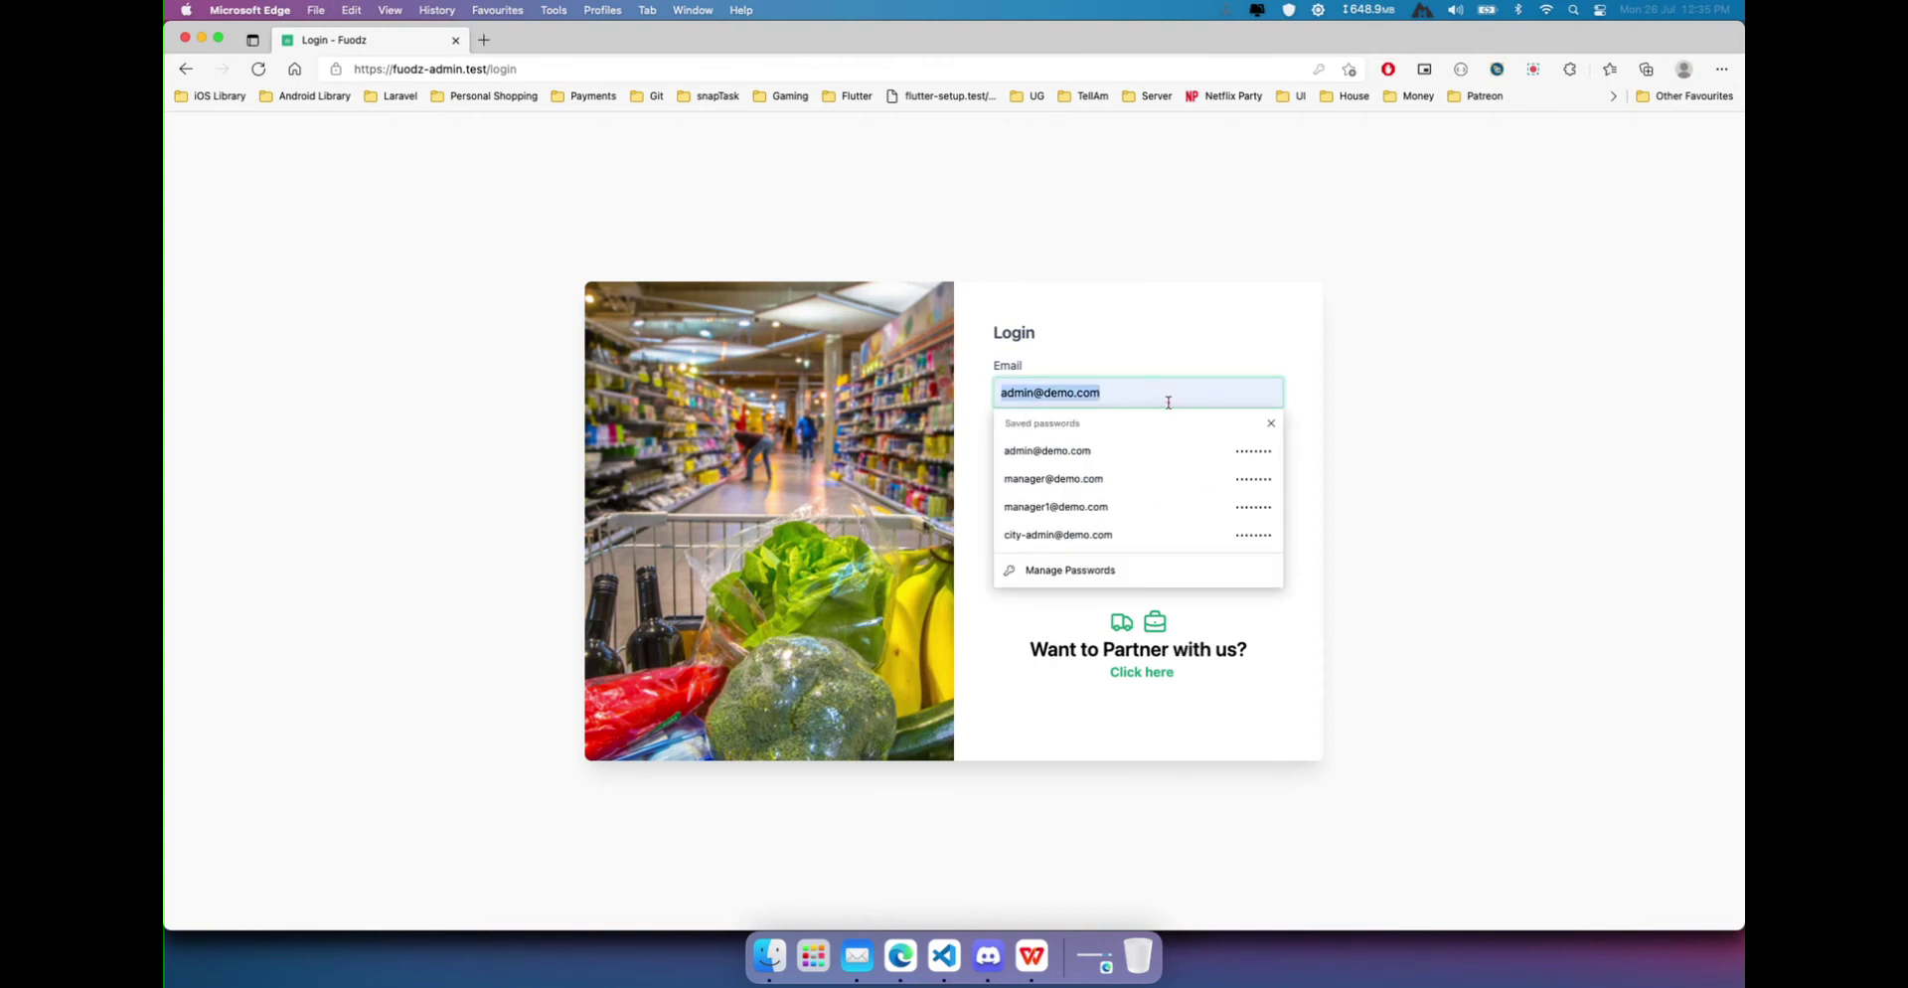
{"action": "type", "text": "manager1"}
{"action": "left_click", "coordinate": [1133, 478]}
{"action": "left_click", "coordinate": [1134, 554]}
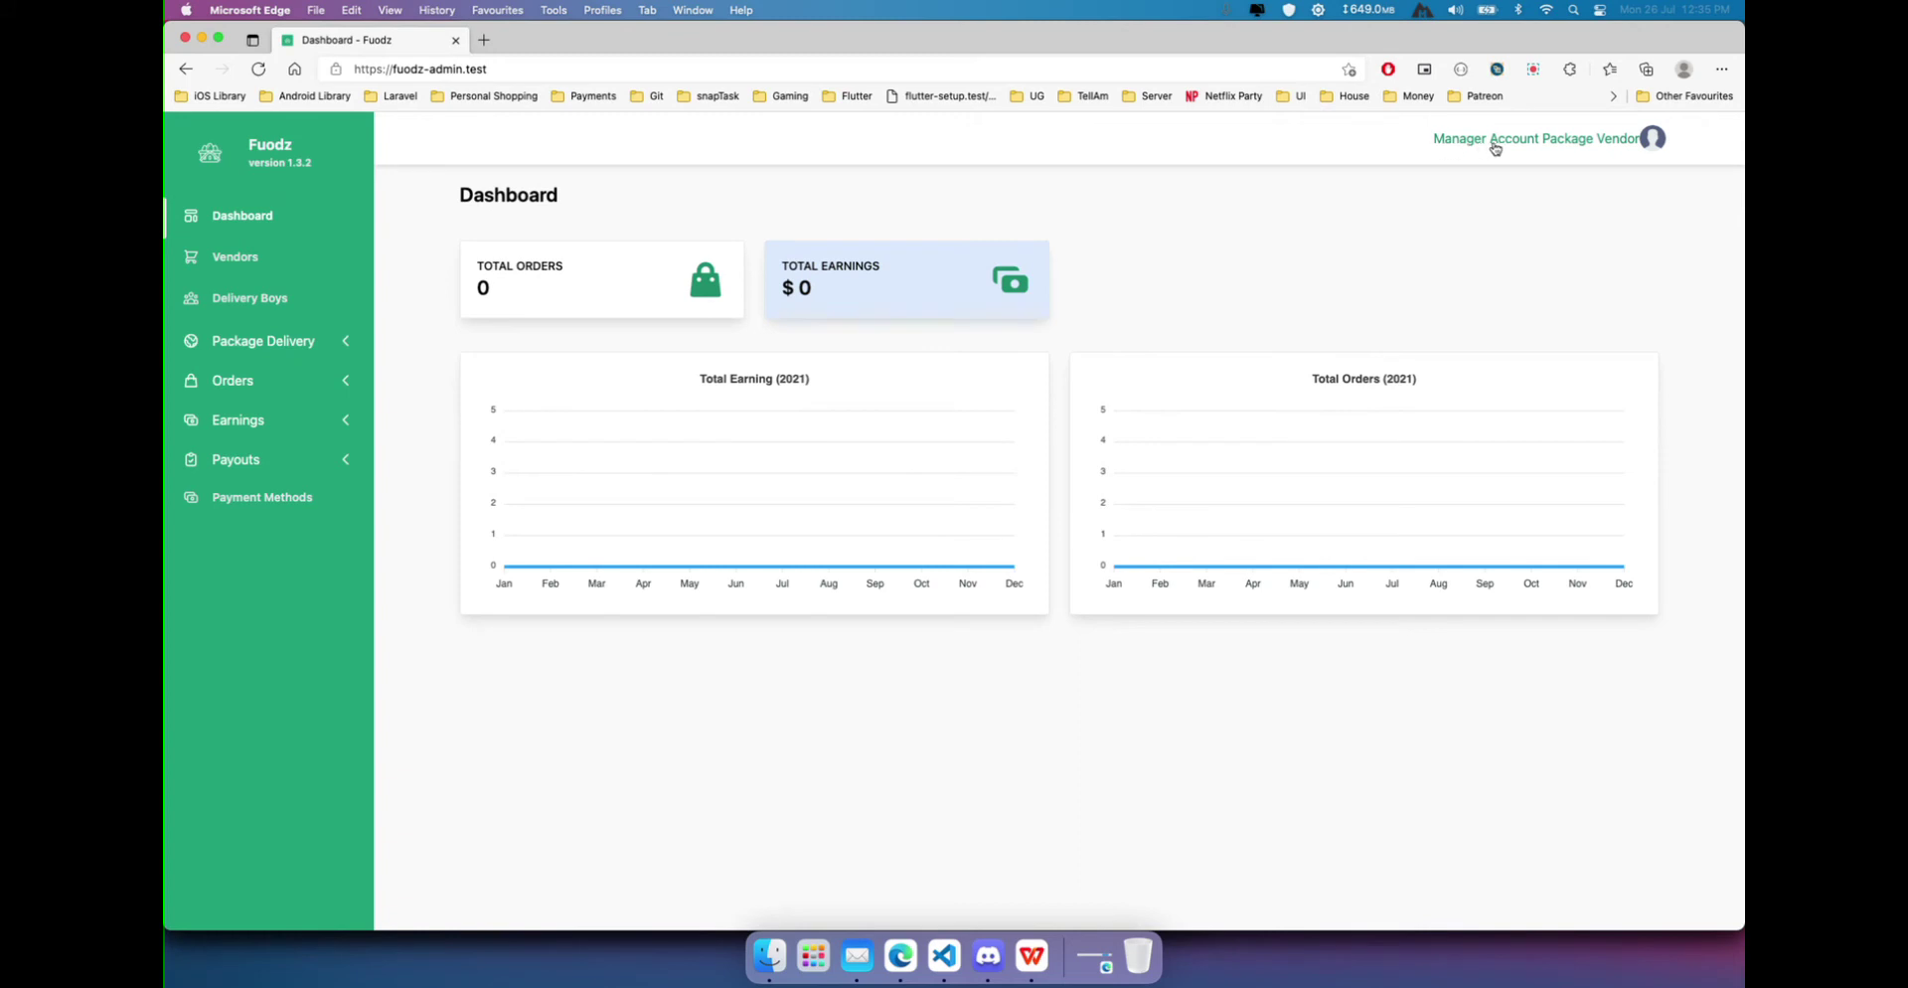
{"action": "left_click", "coordinate": [1619, 147]}
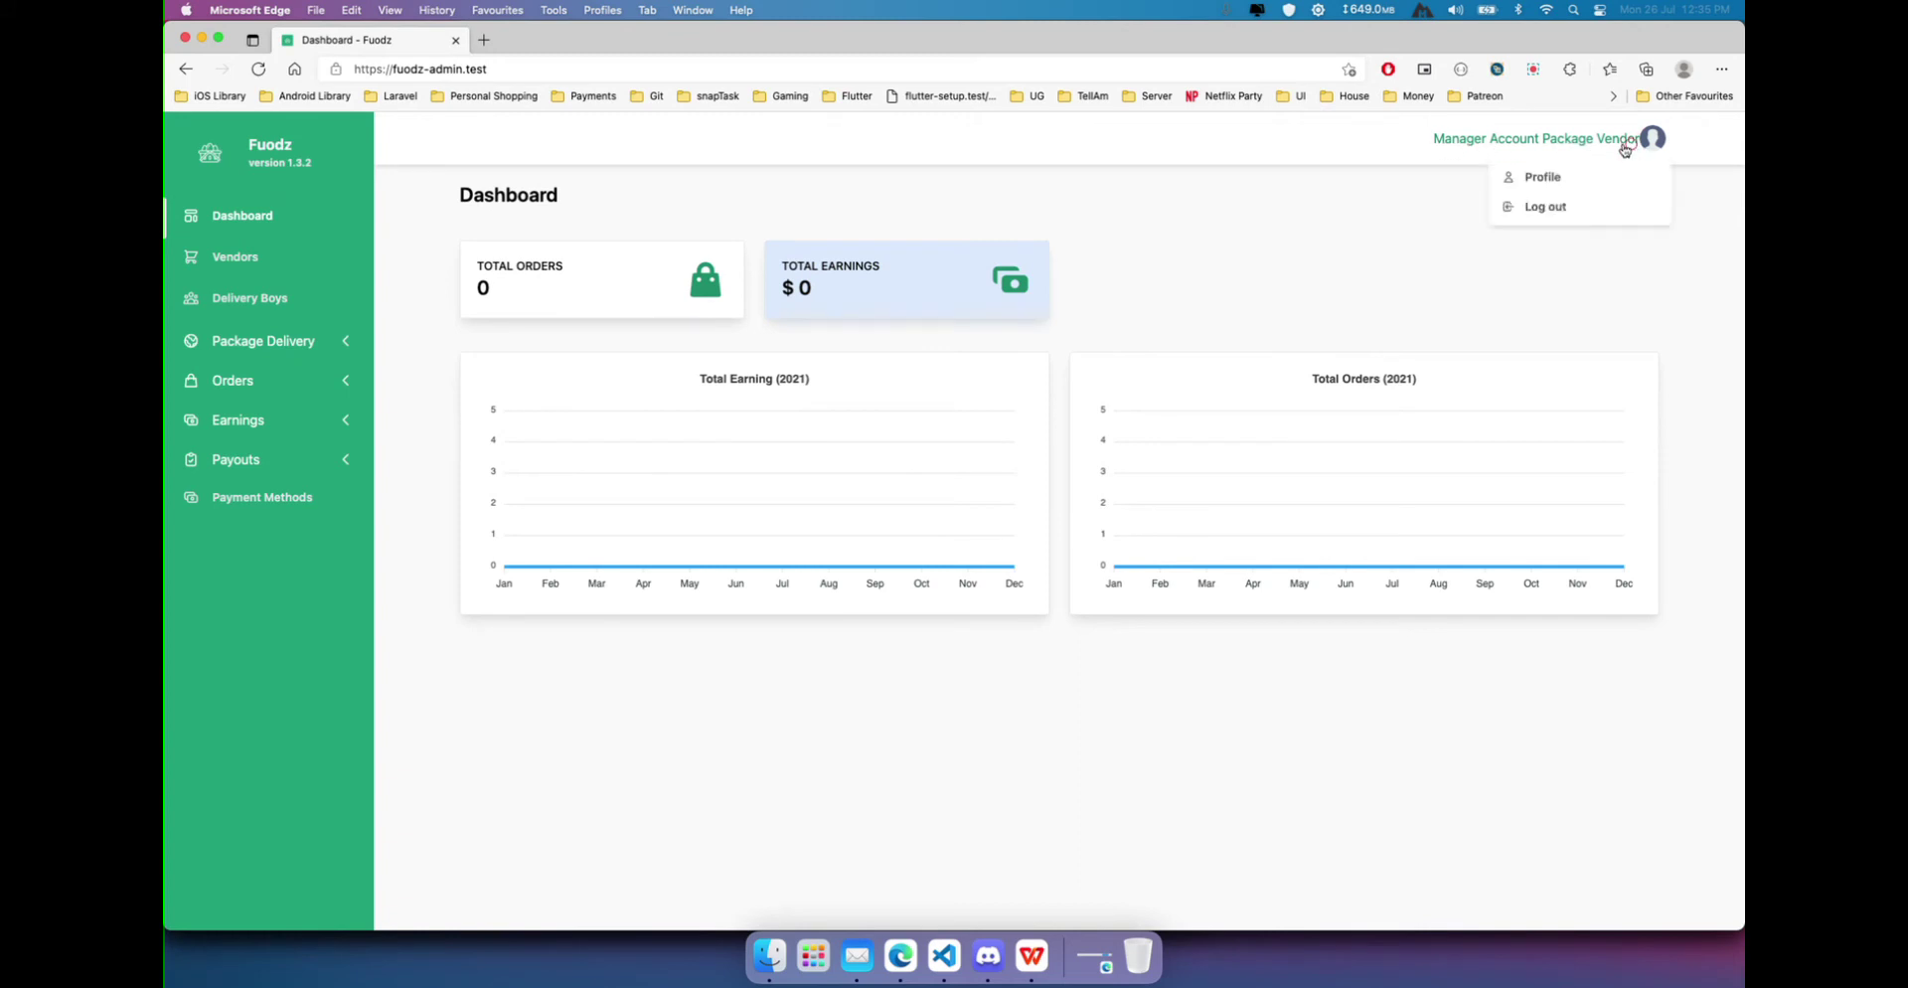
{"action": "left_click", "coordinate": [1187, 218]}
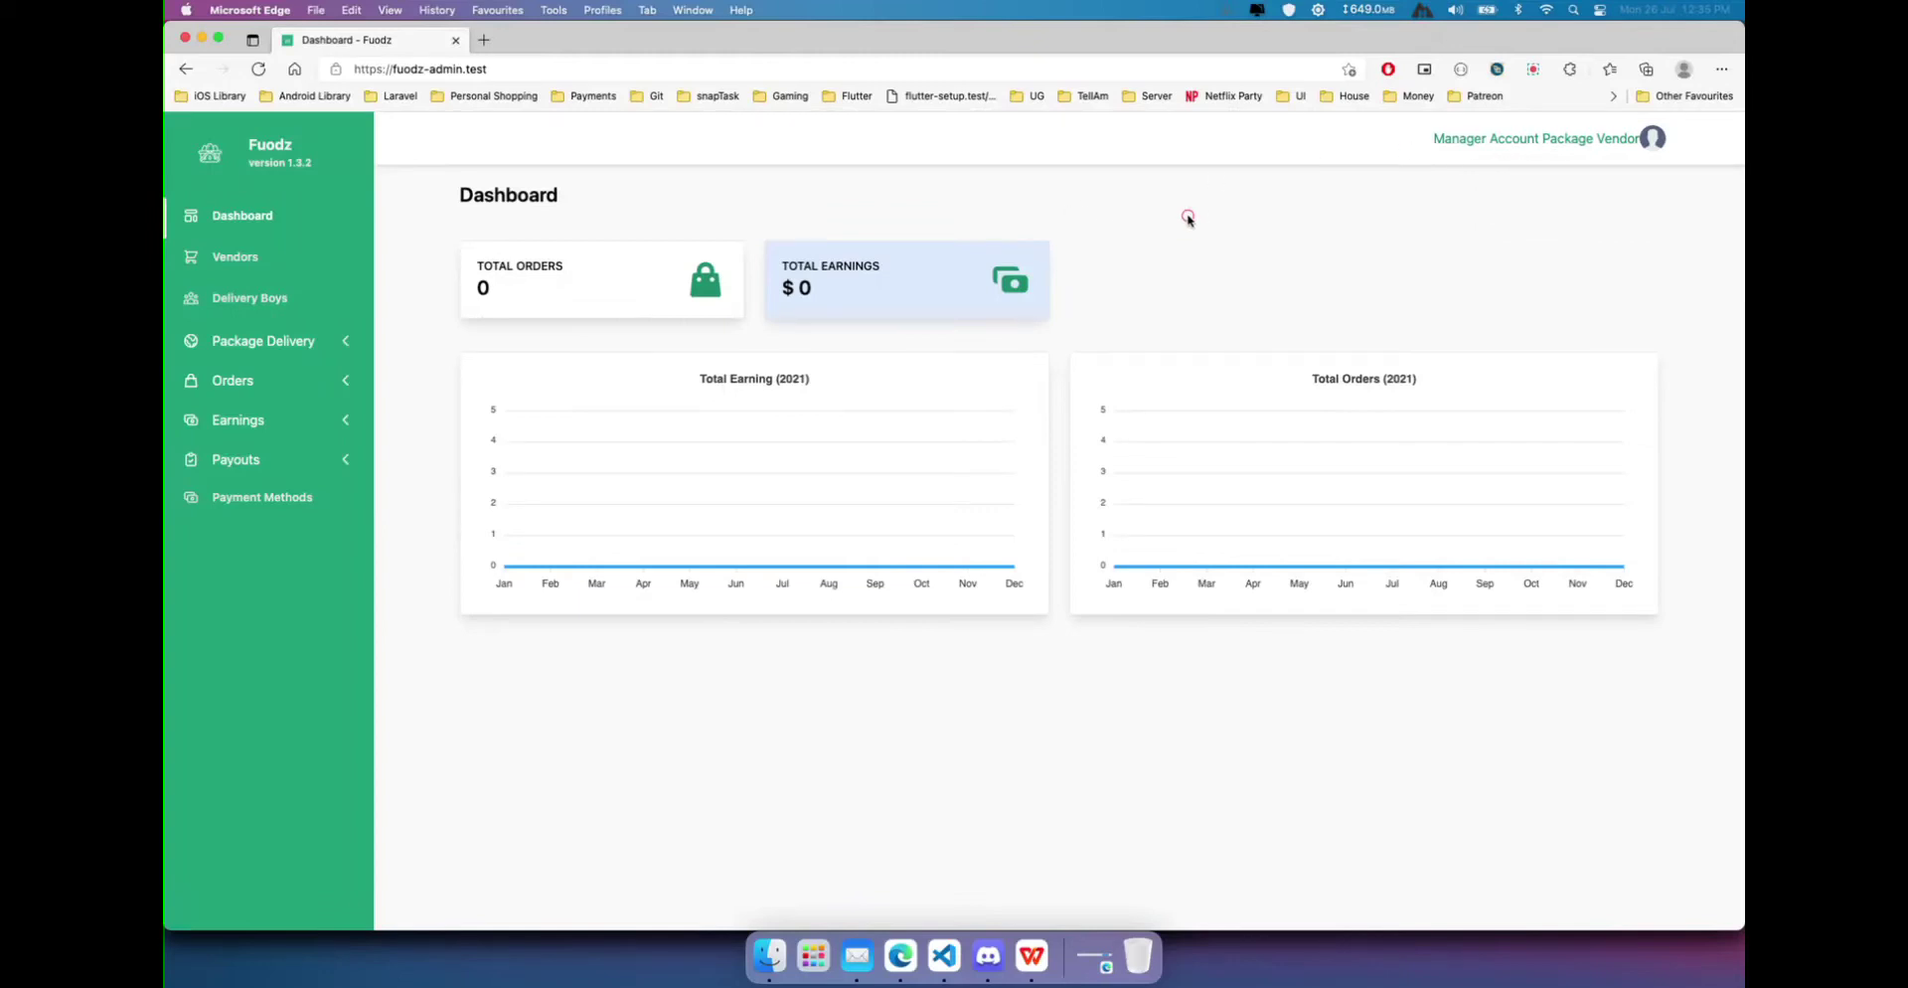
{"action": "left_click", "coordinate": [258, 347]}
Open Package Delivery > Pricing and start a new package type pricing entry.
{"action": "left_click", "coordinate": [234, 383]}
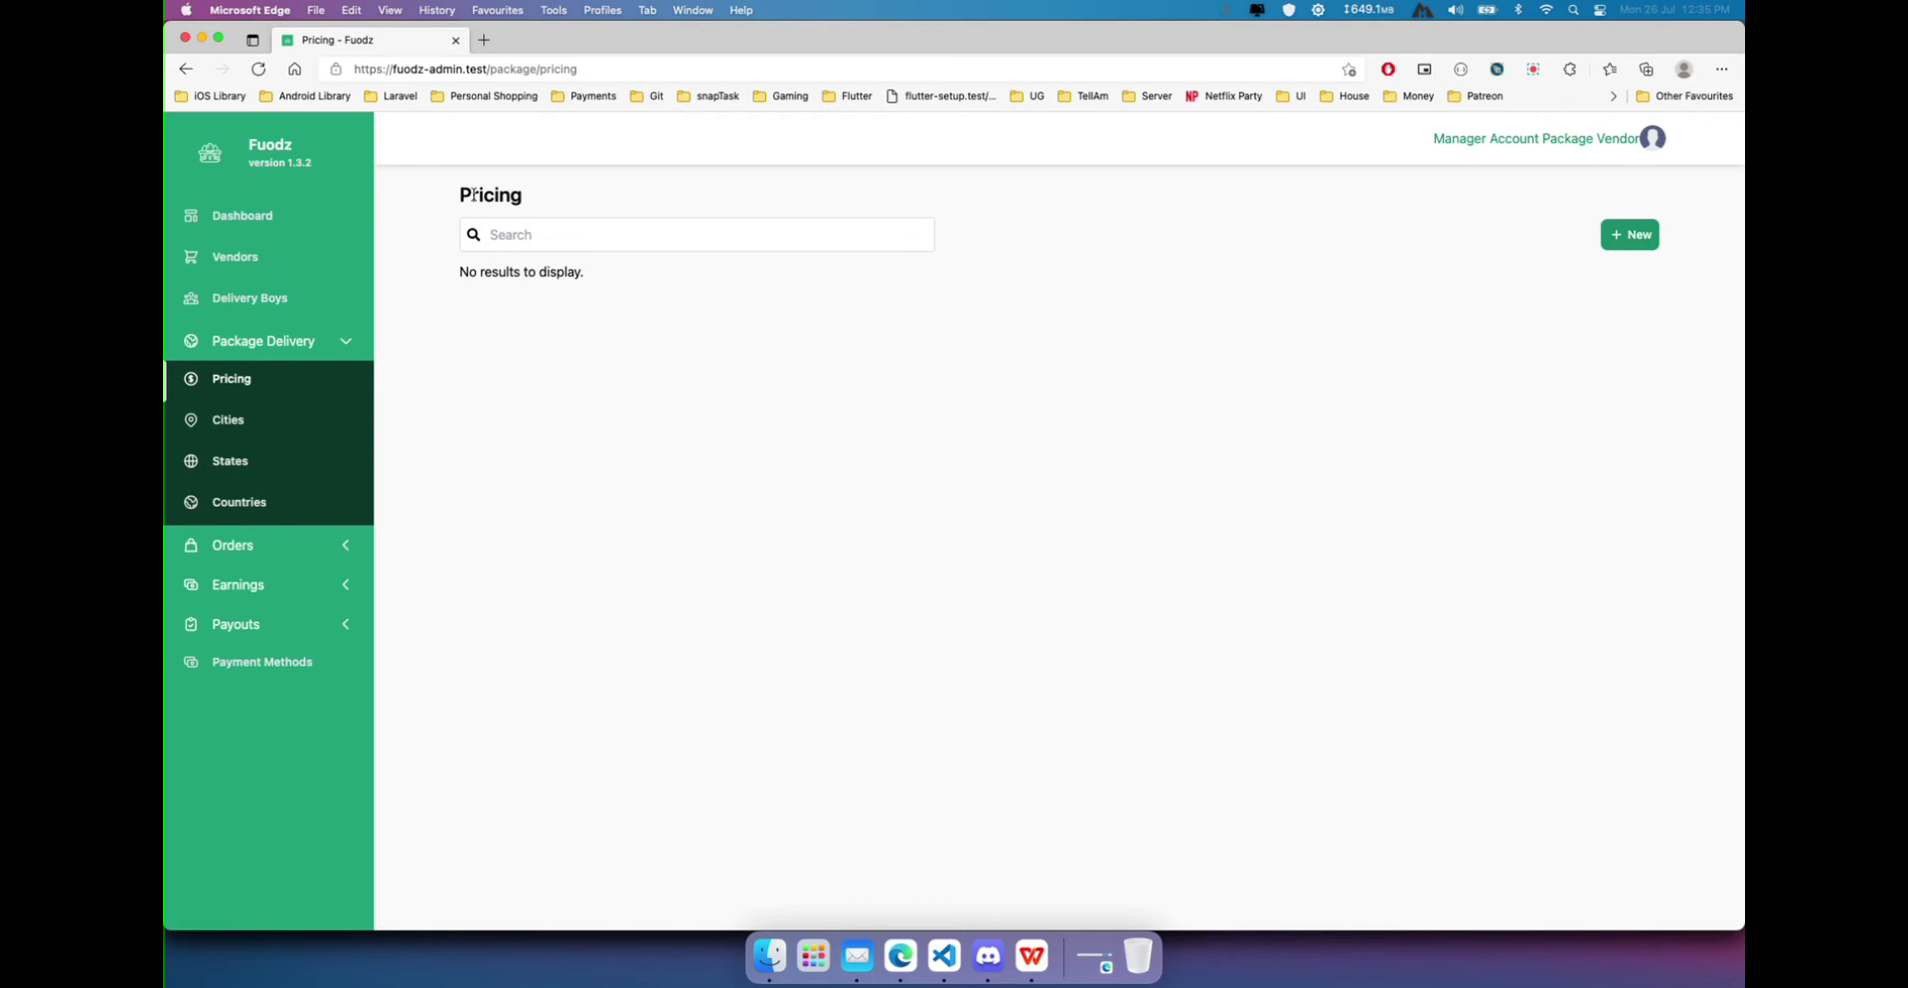
{"action": "left_click", "coordinate": [1624, 245]}
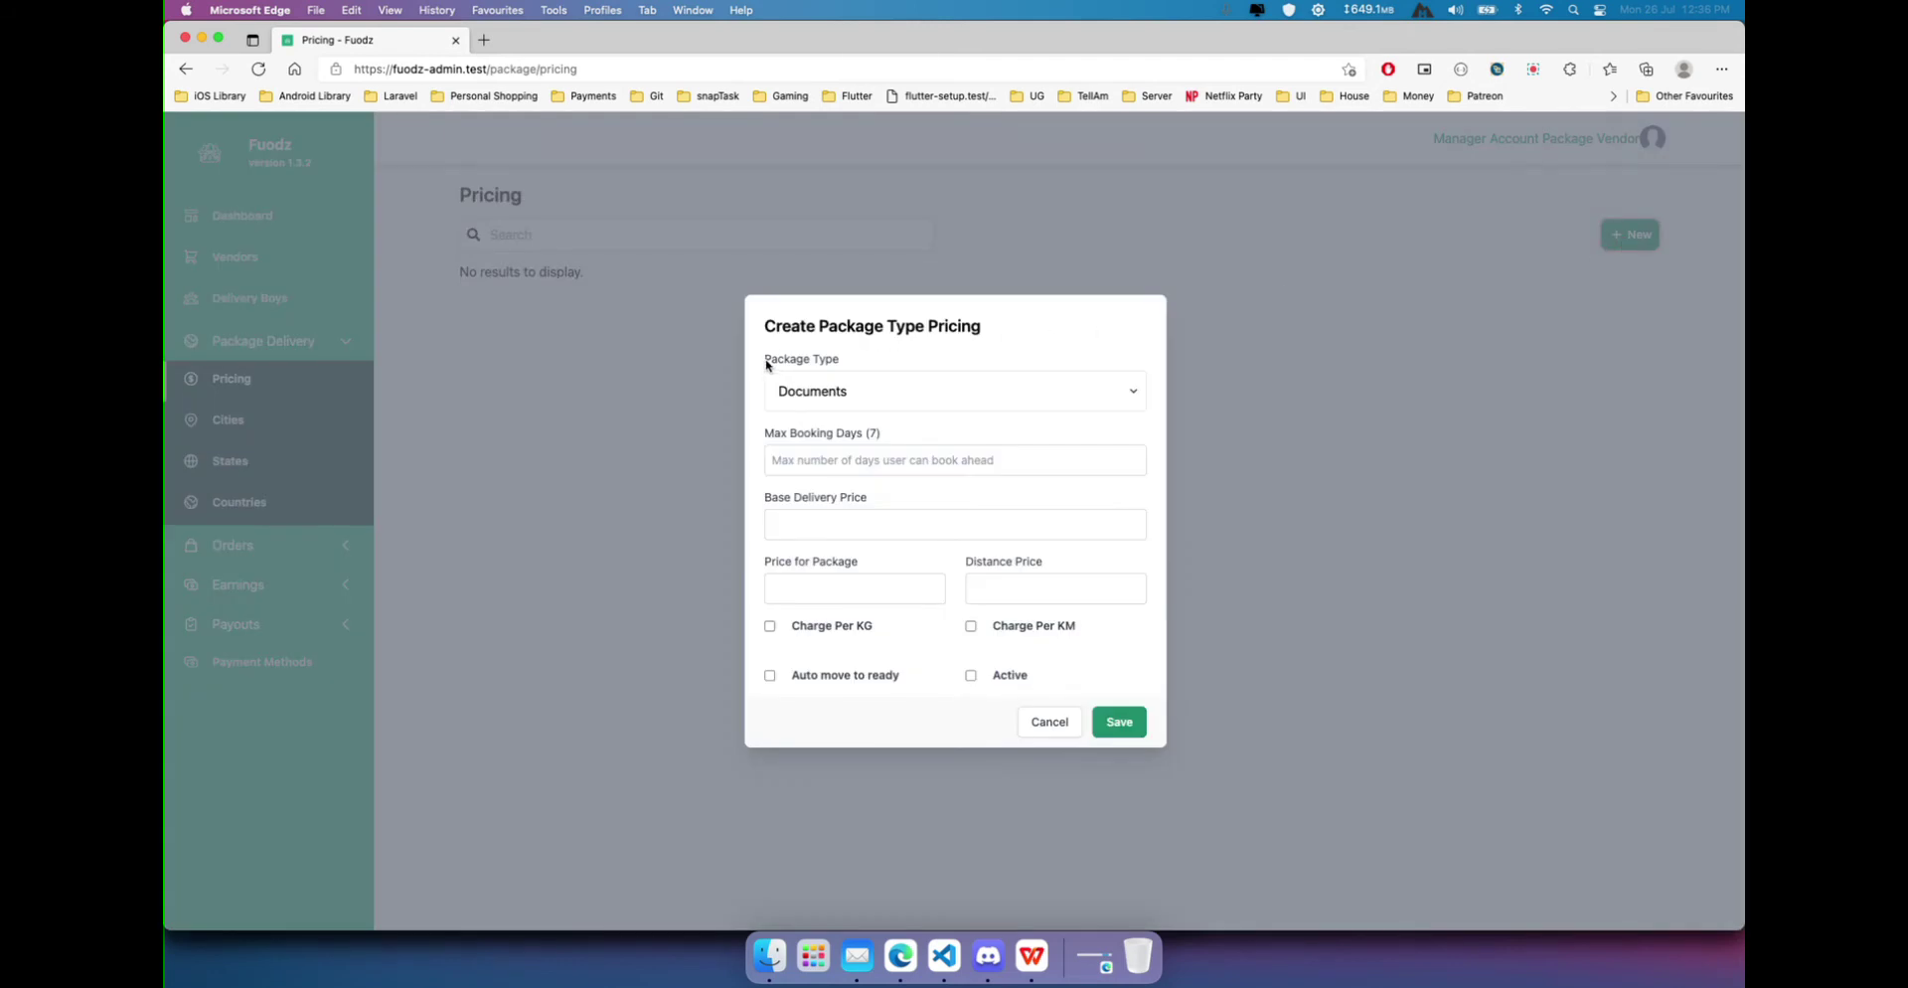
Keep Documents as the package type and set Max Booking Days to 7.
{"action": "left_click", "coordinate": [852, 392]}
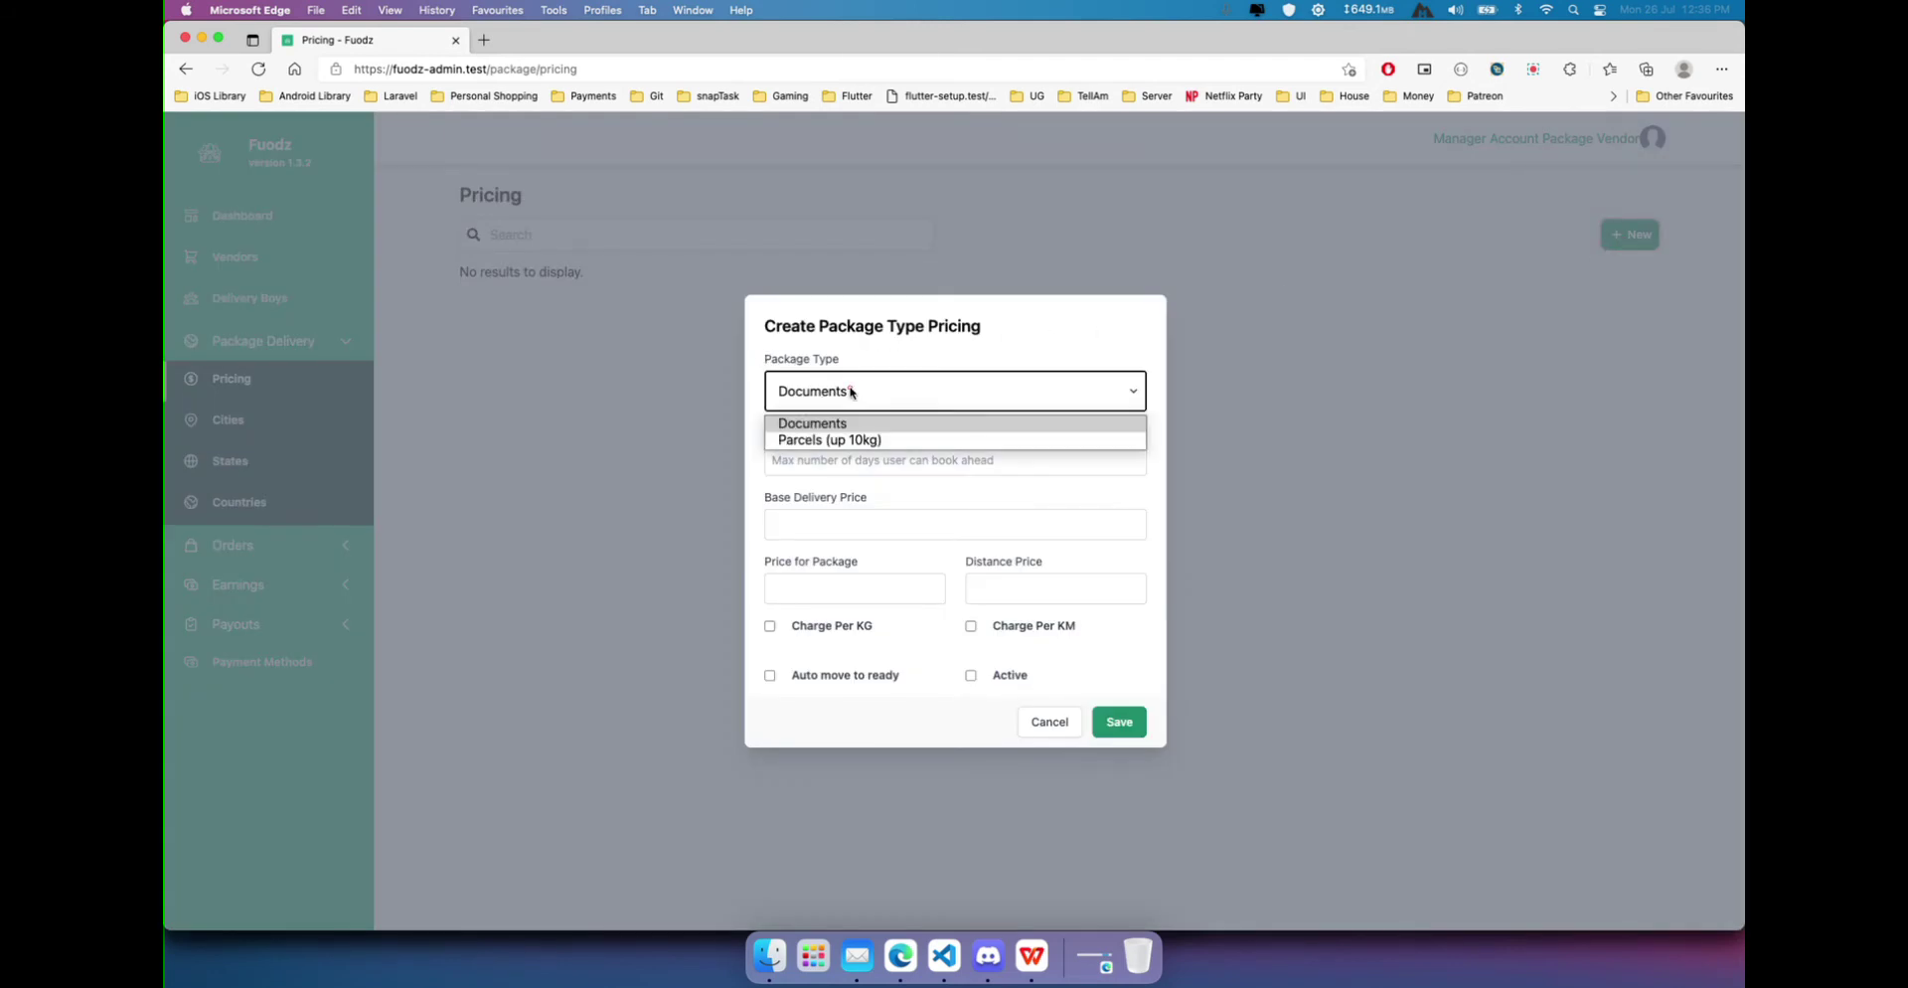
{"action": "left_click", "coordinate": [885, 425]}
{"action": "left_click", "coordinate": [834, 382]}
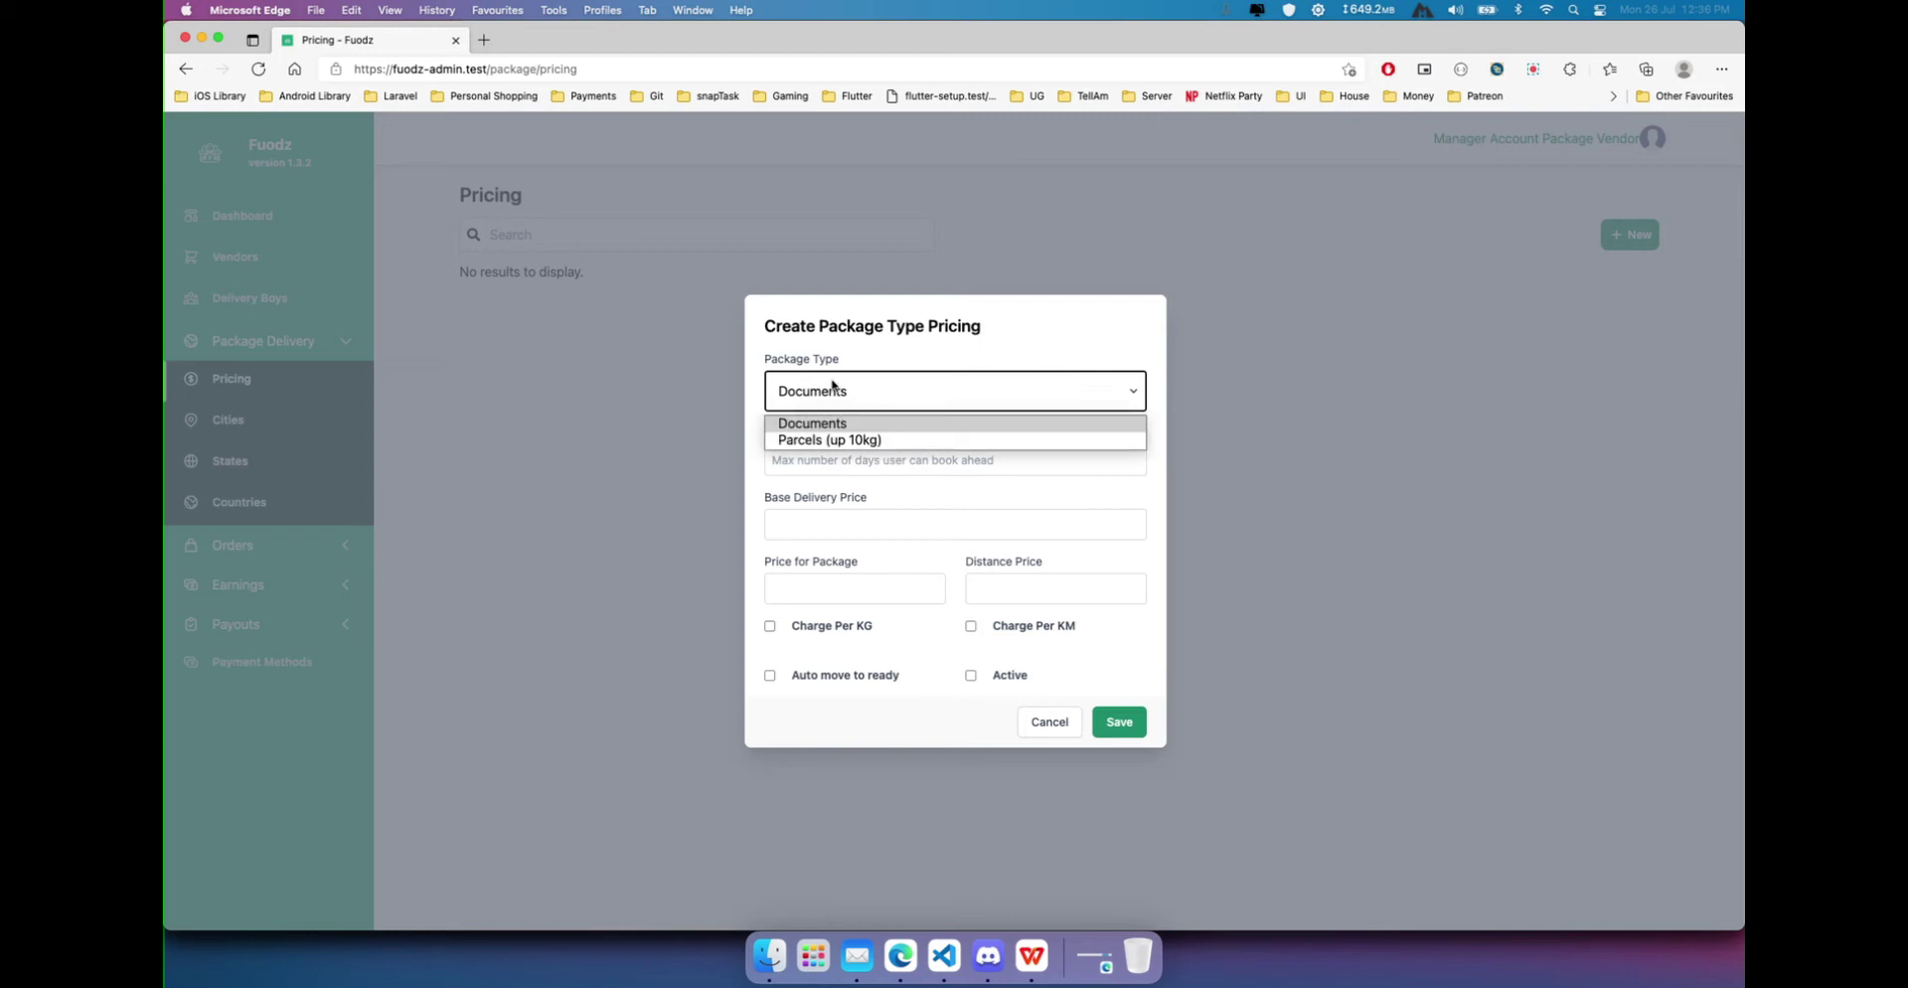
{"action": "left_click", "coordinate": [837, 427]}
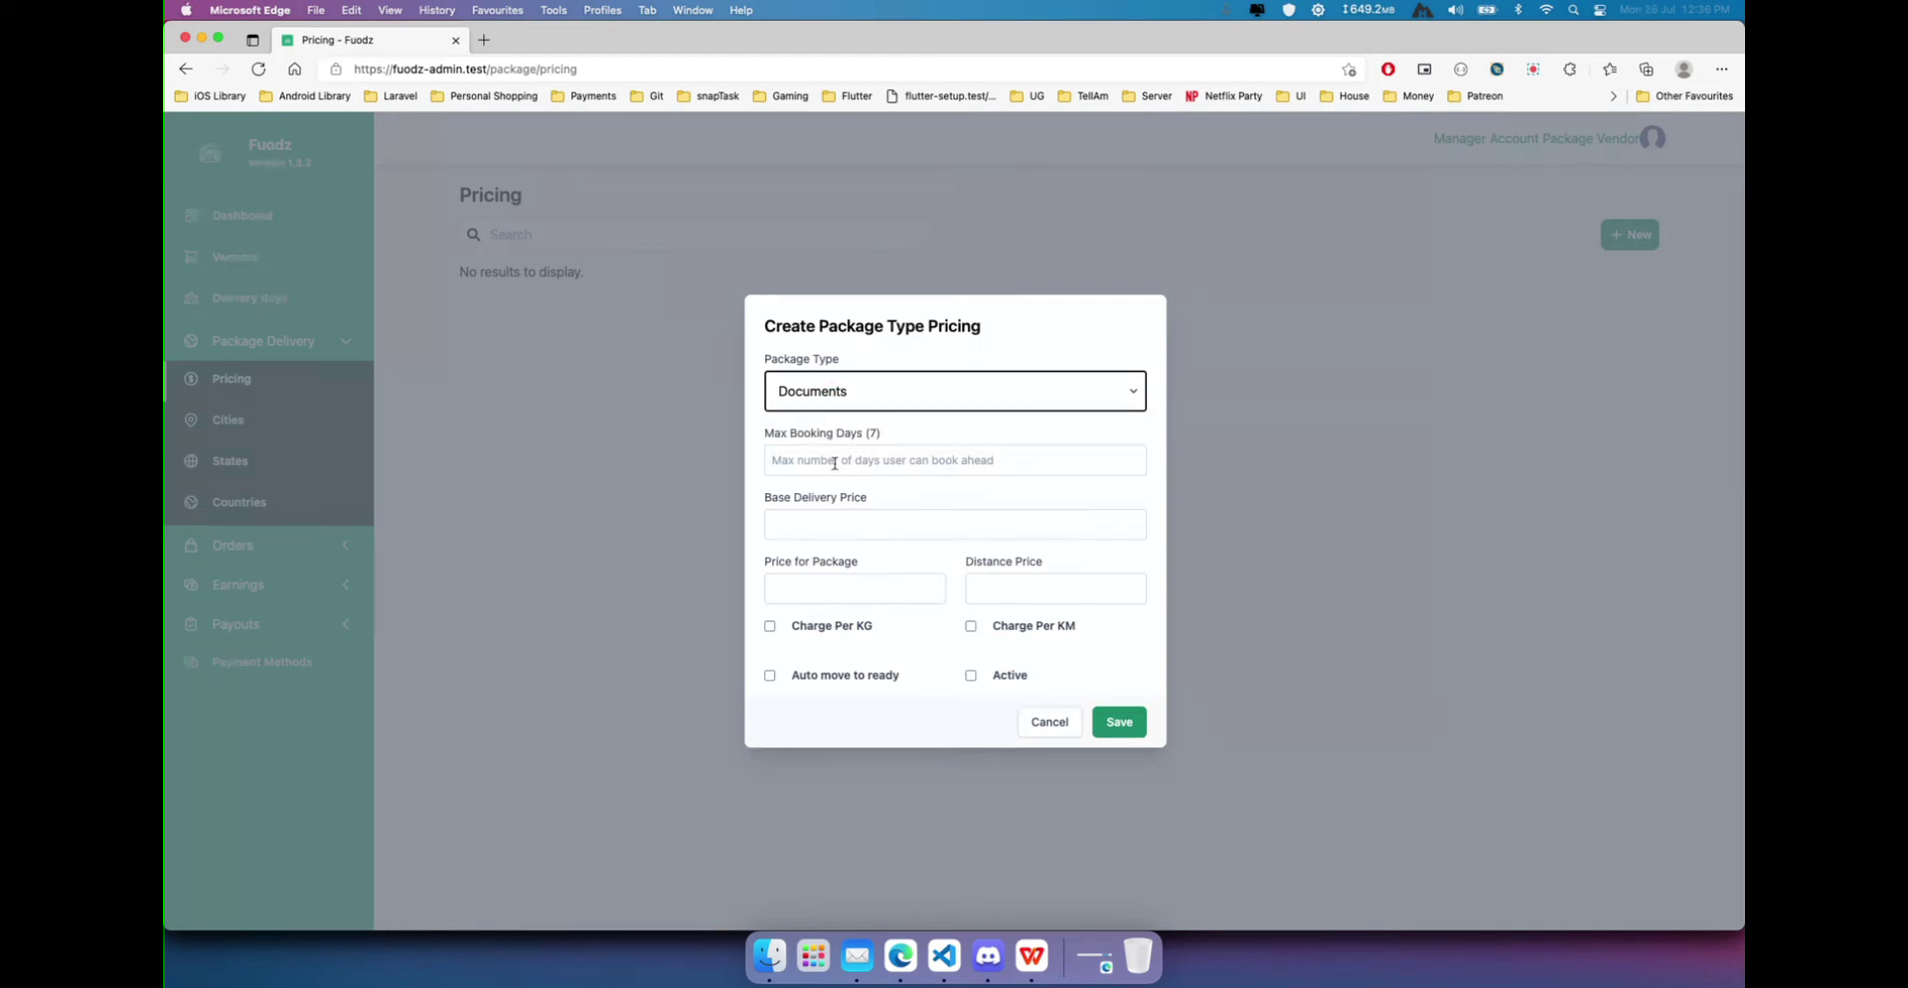
{"action": "left_click", "coordinate": [835, 460]}
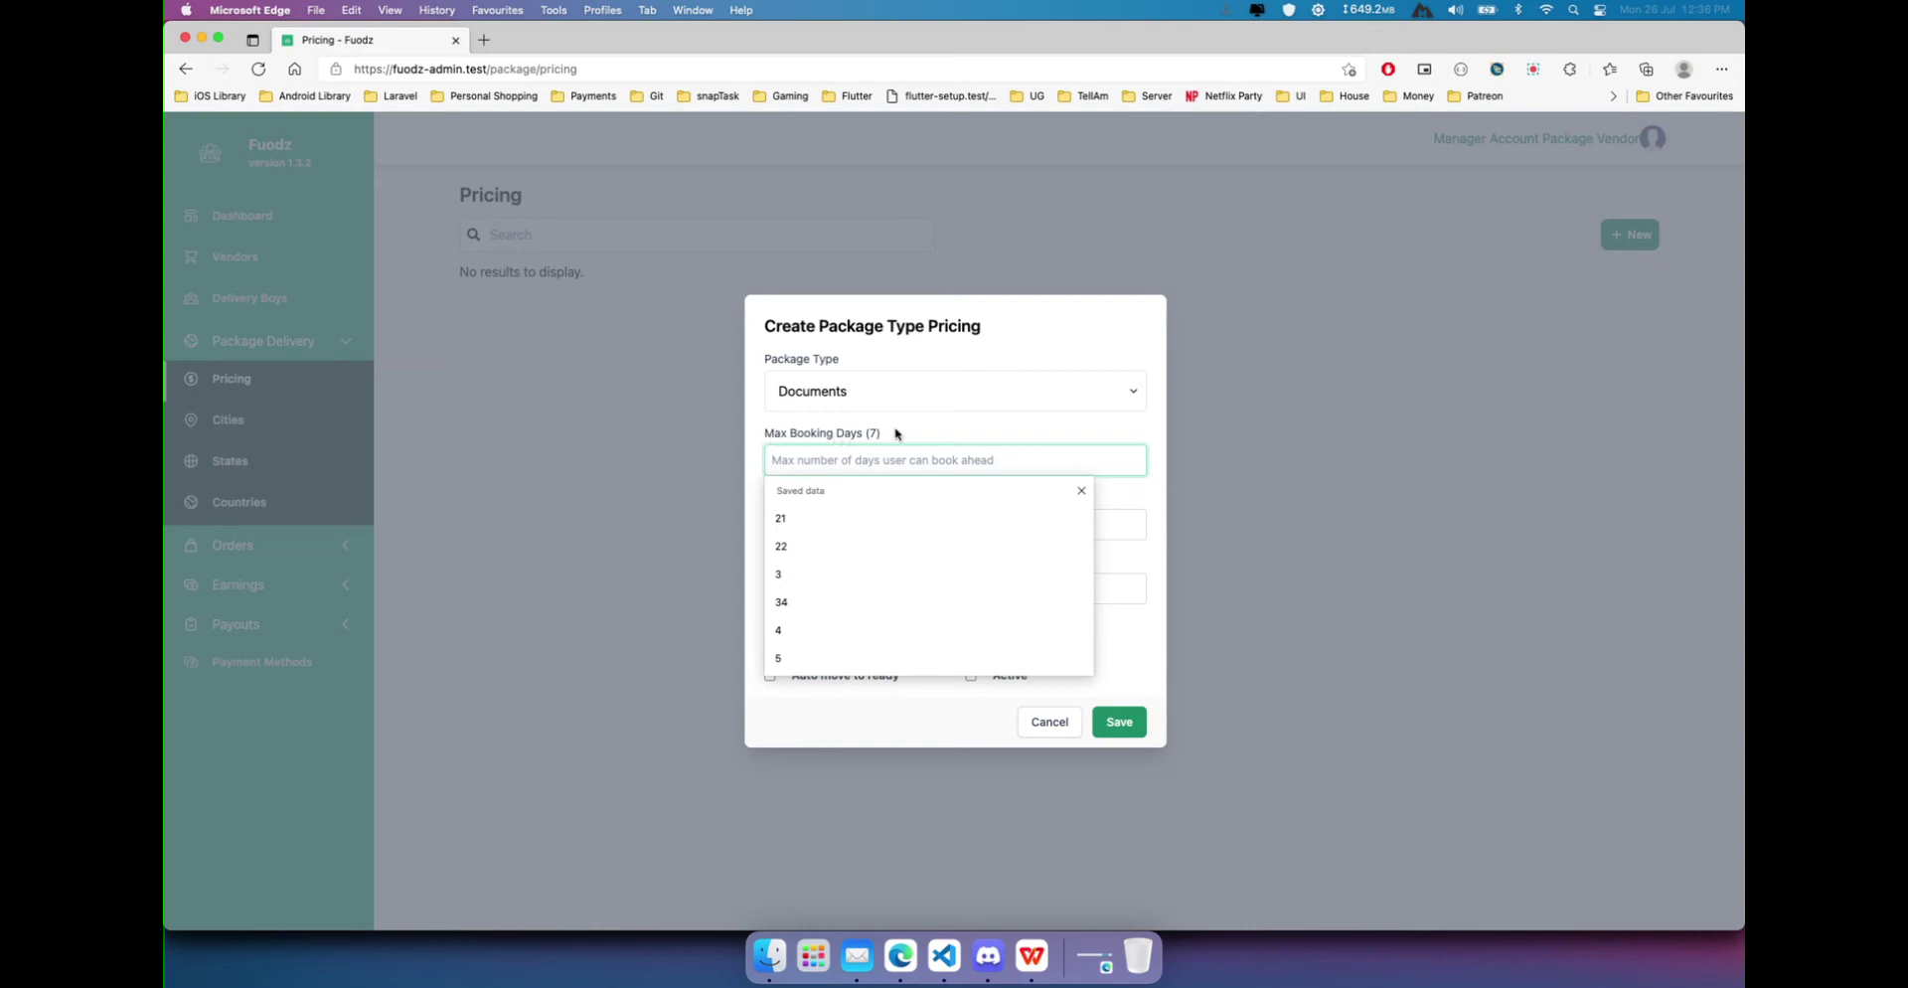
{"action": "key", "text": "Escape"}
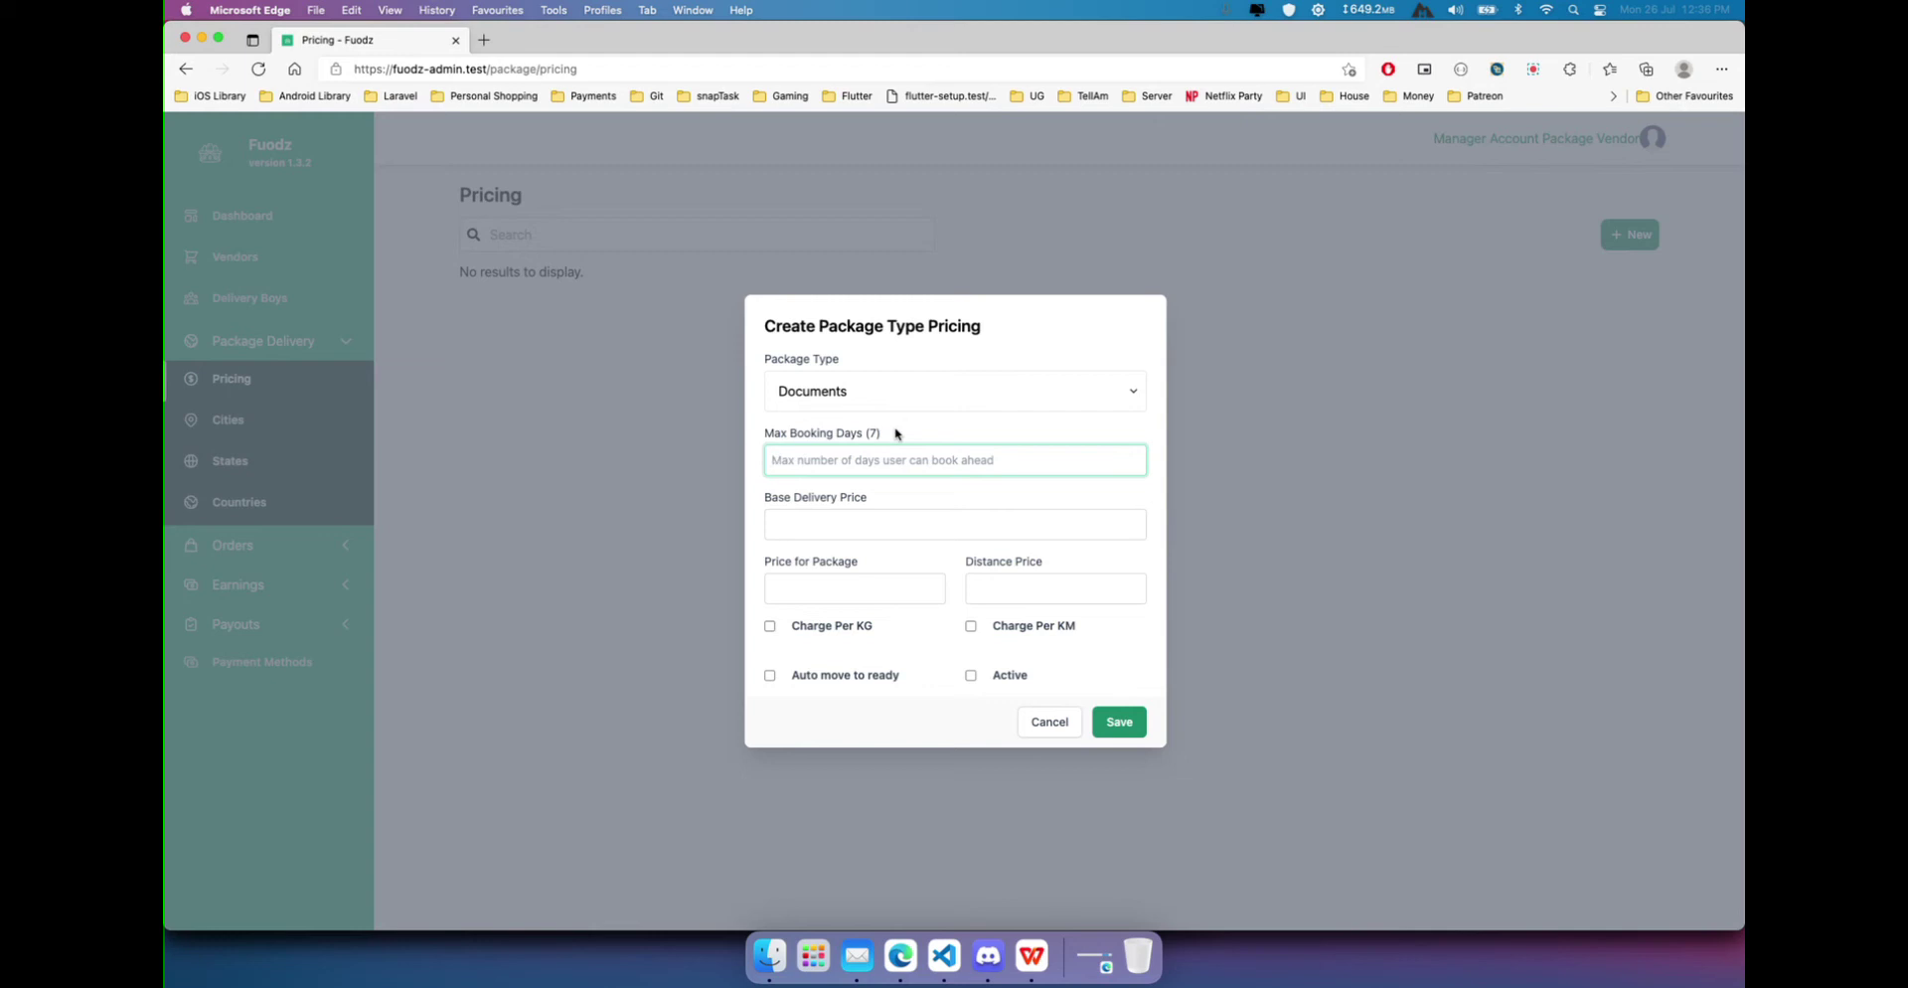
{"action": "type", "text": "7"}
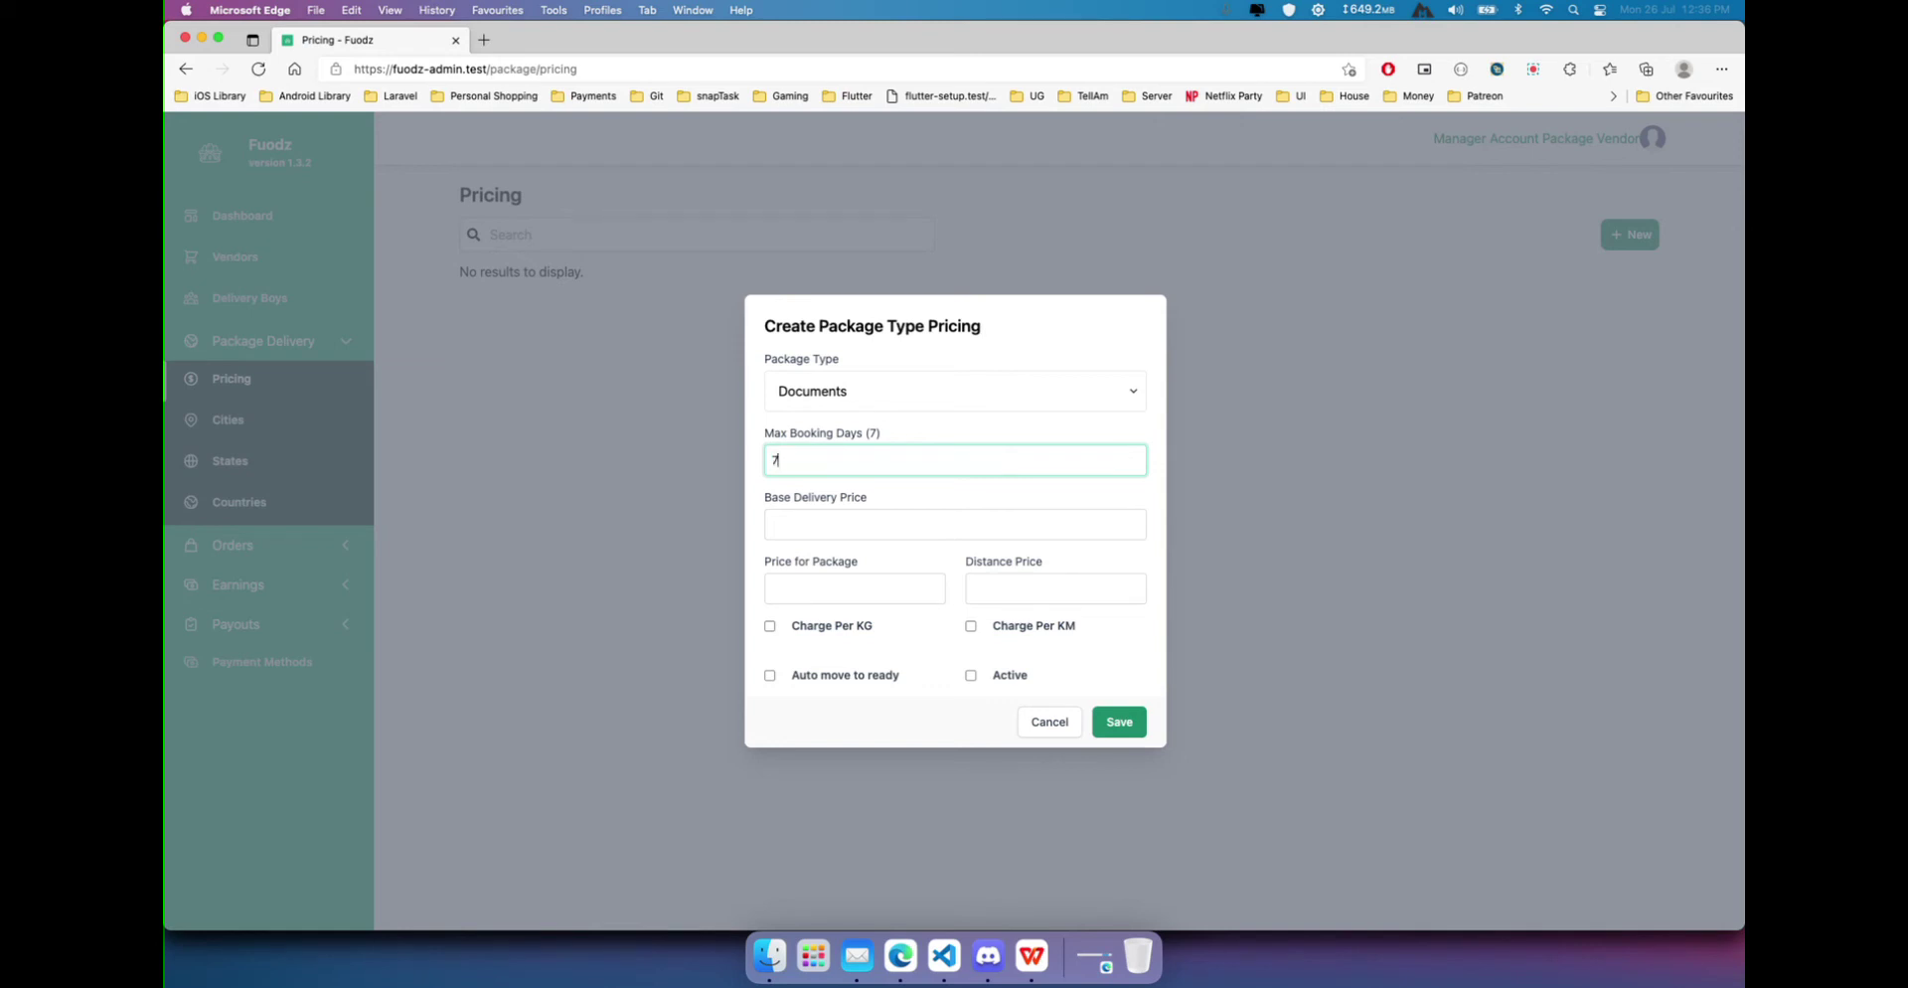
Enter 5 as the base delivery price.
{"action": "left_click", "coordinate": [834, 519]}
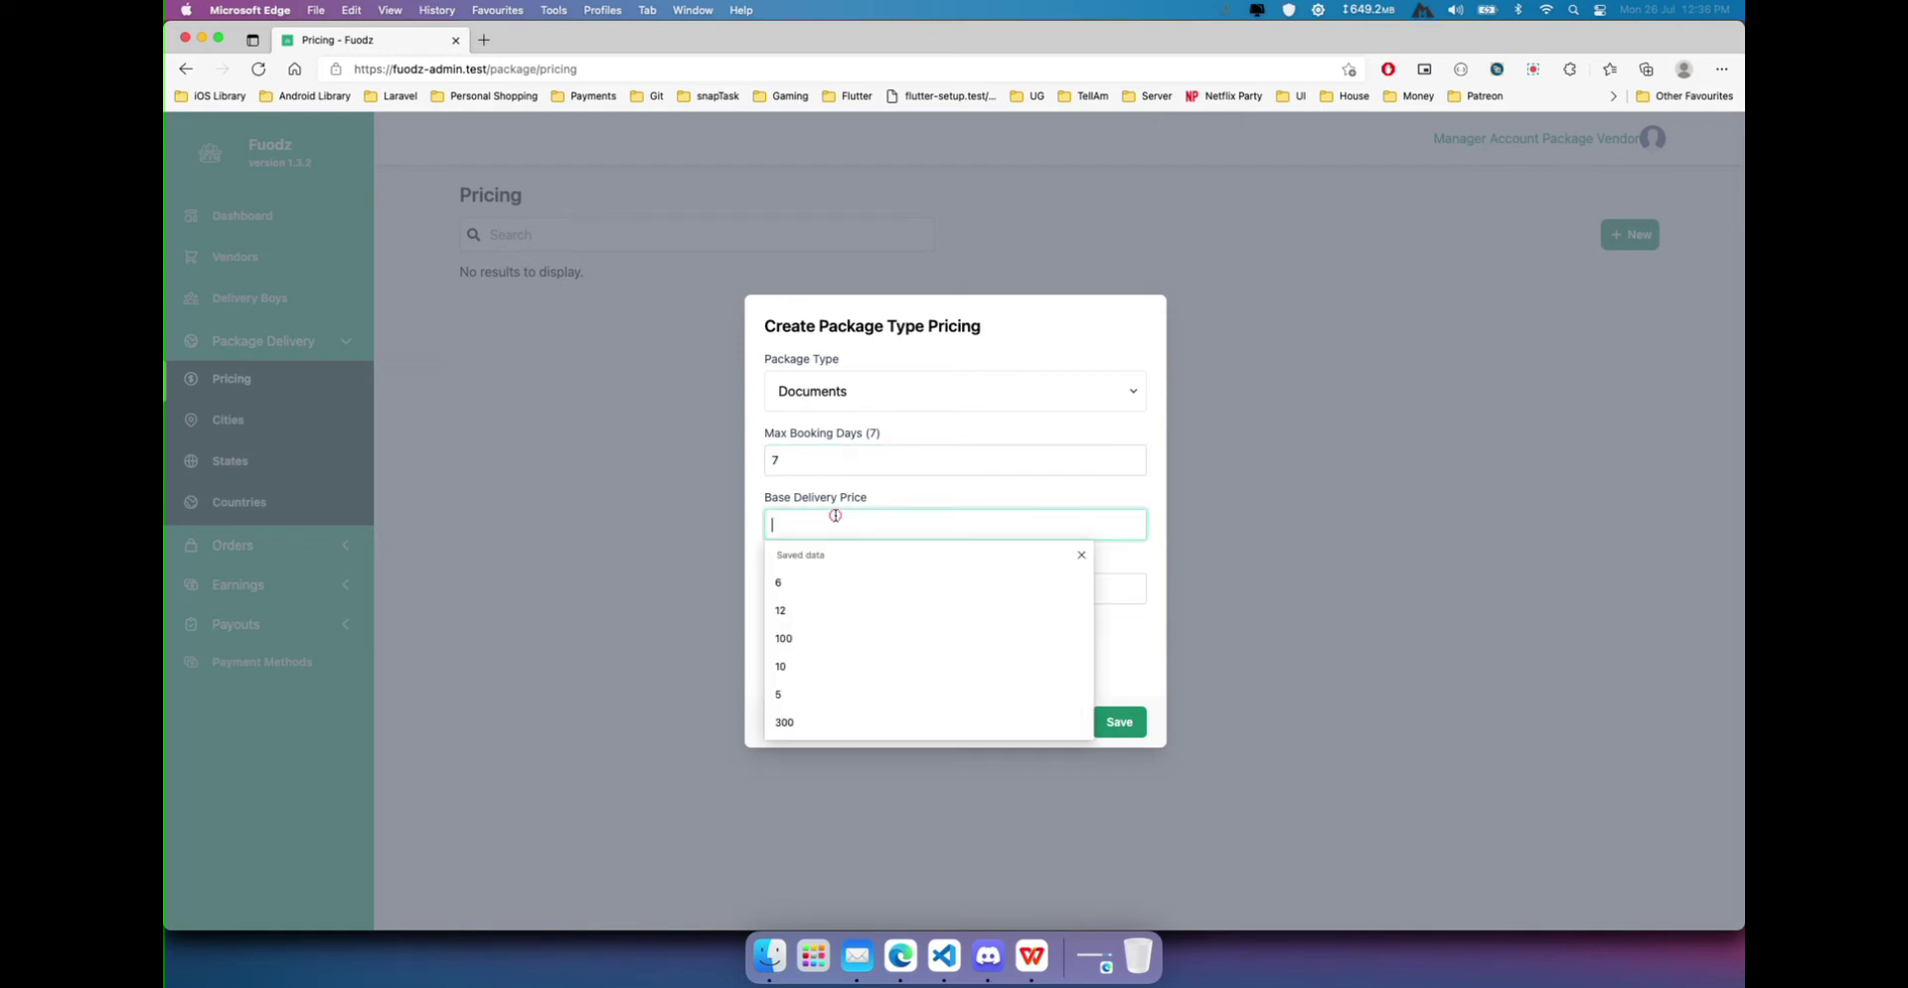
{"action": "left_click", "coordinate": [917, 490]}
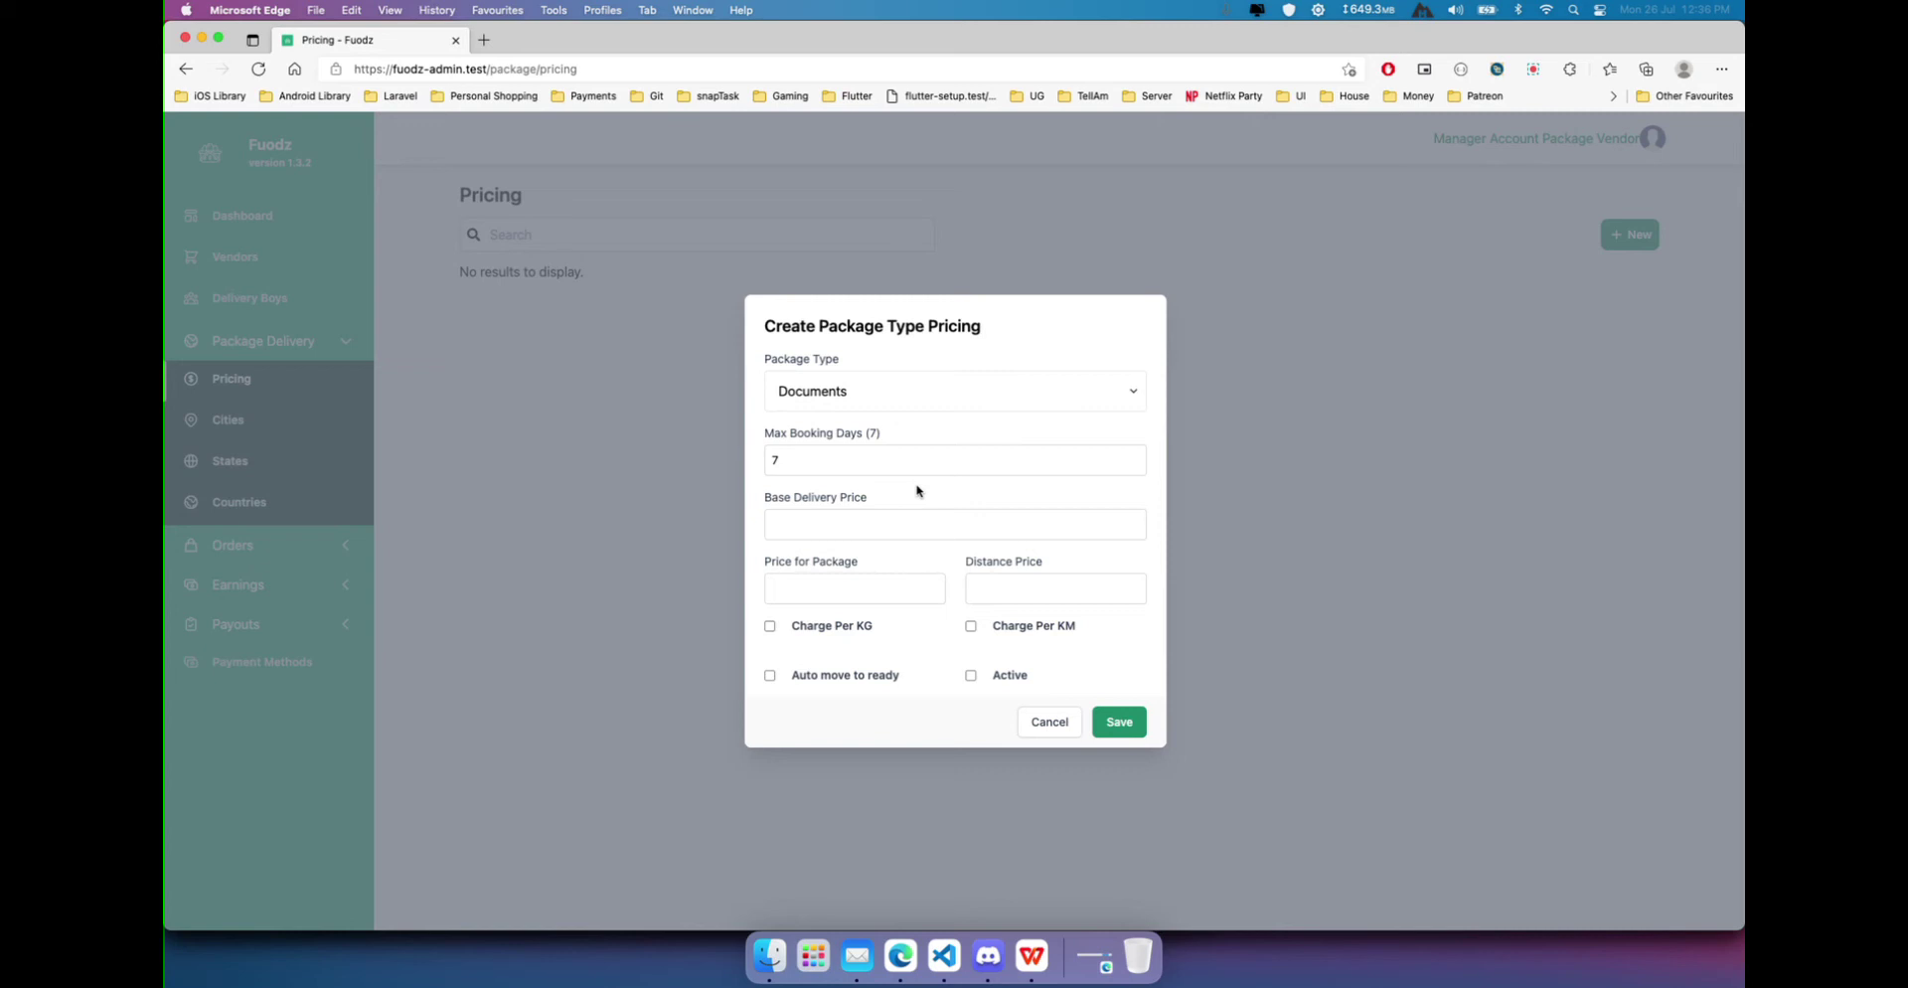
{"action": "left_click", "coordinate": [851, 525]}
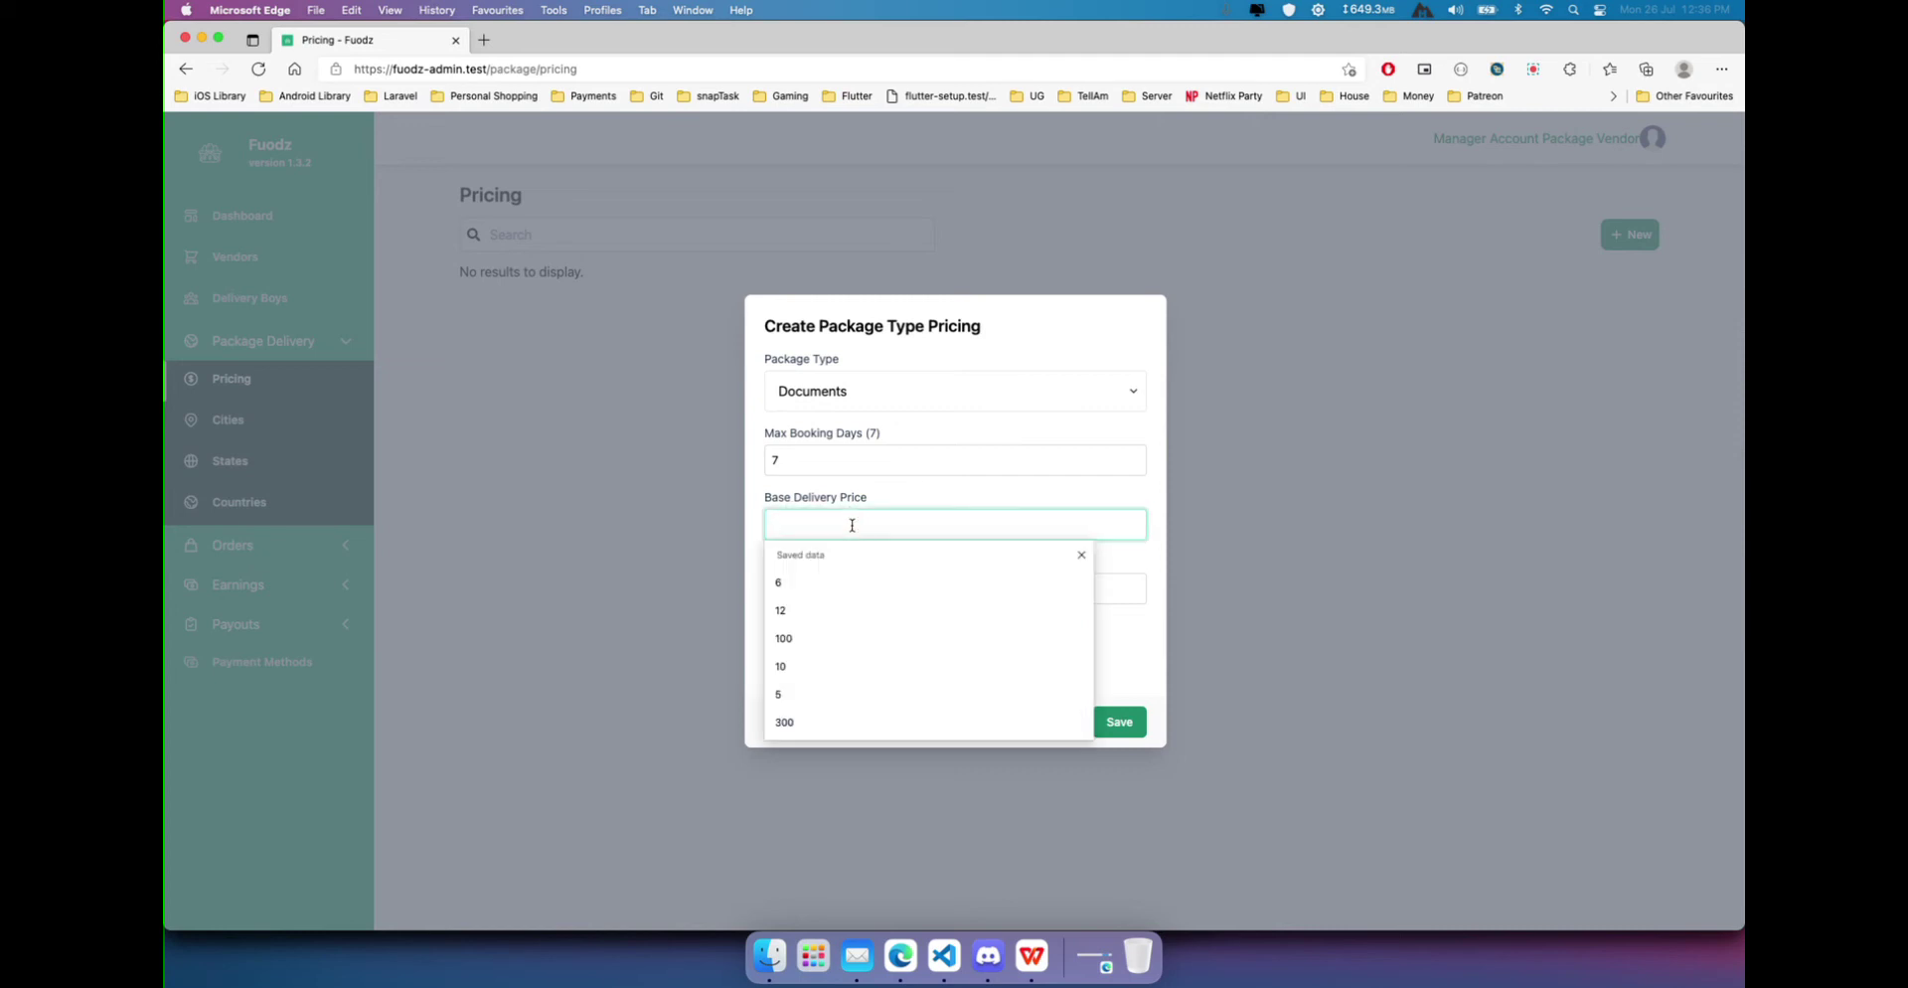
{"action": "type", "text": "5"}
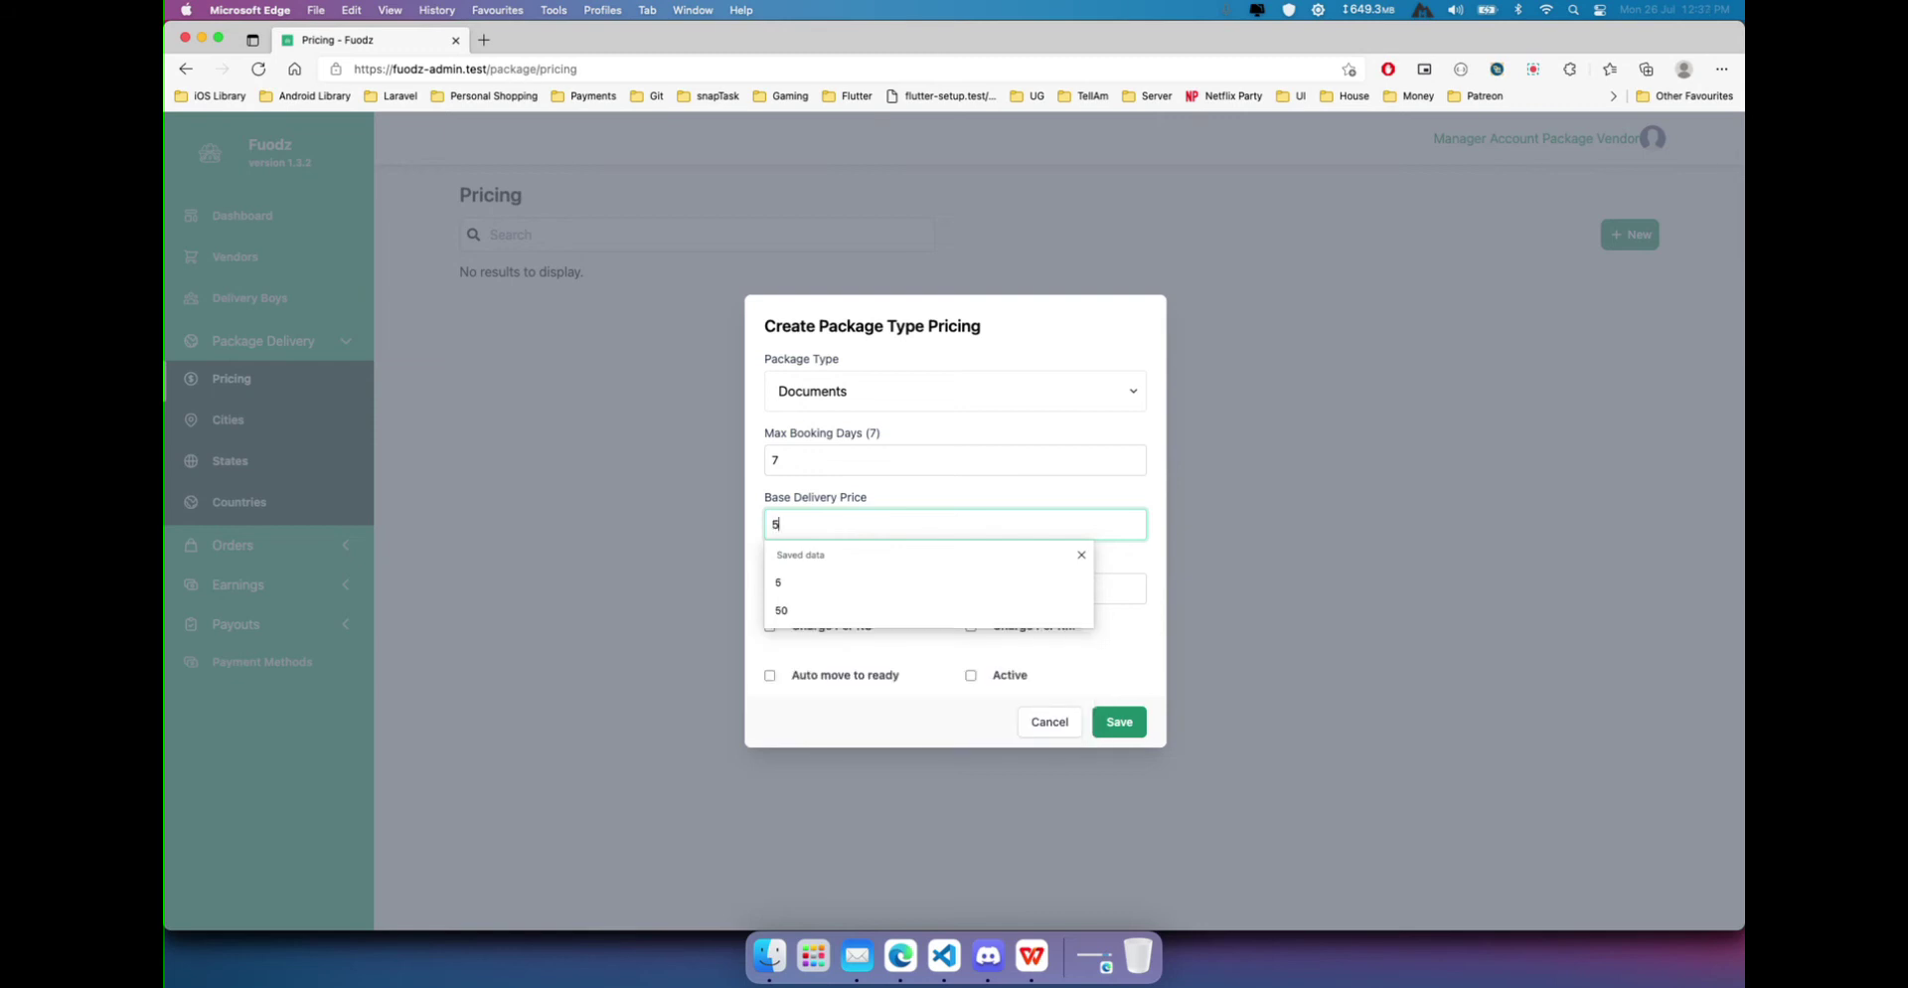
{"action": "left_click", "coordinate": [946, 502]}
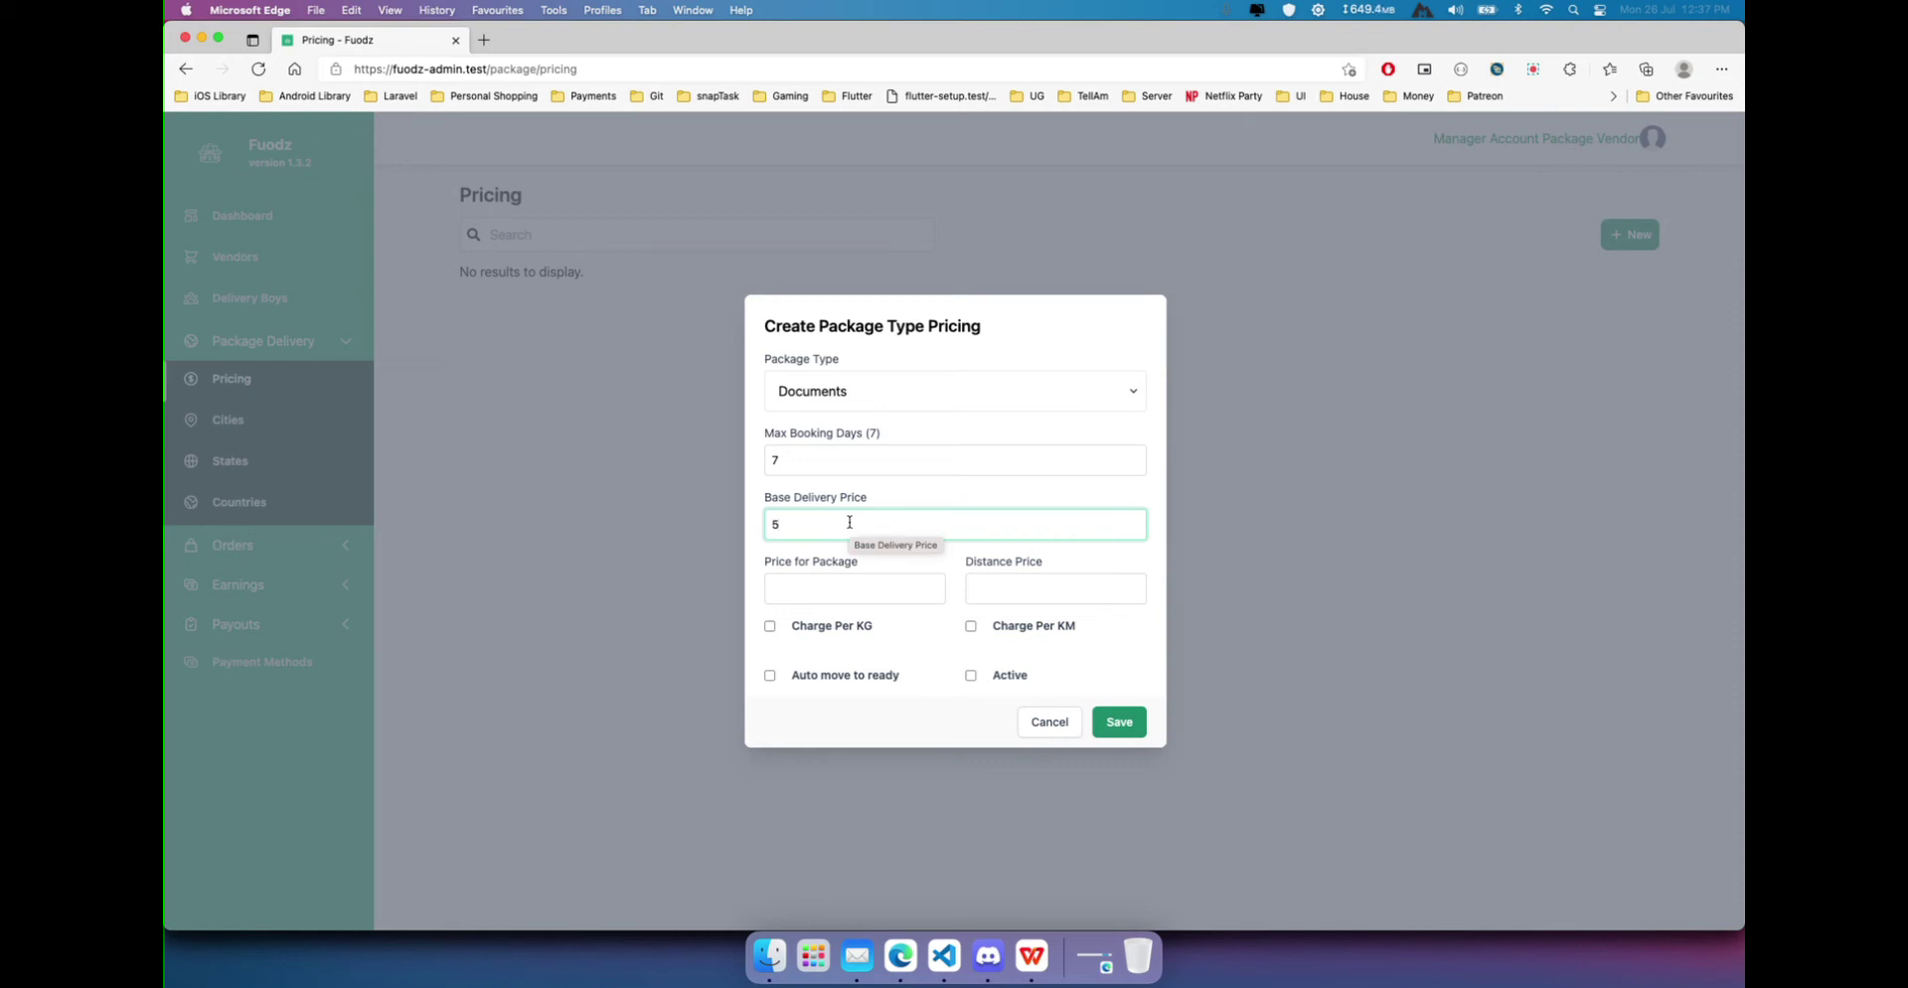
Set Price for Package to 5 and tick Charge Per KG.
{"action": "left_click", "coordinate": [948, 593]}
{"action": "left_click", "coordinate": [796, 590]}
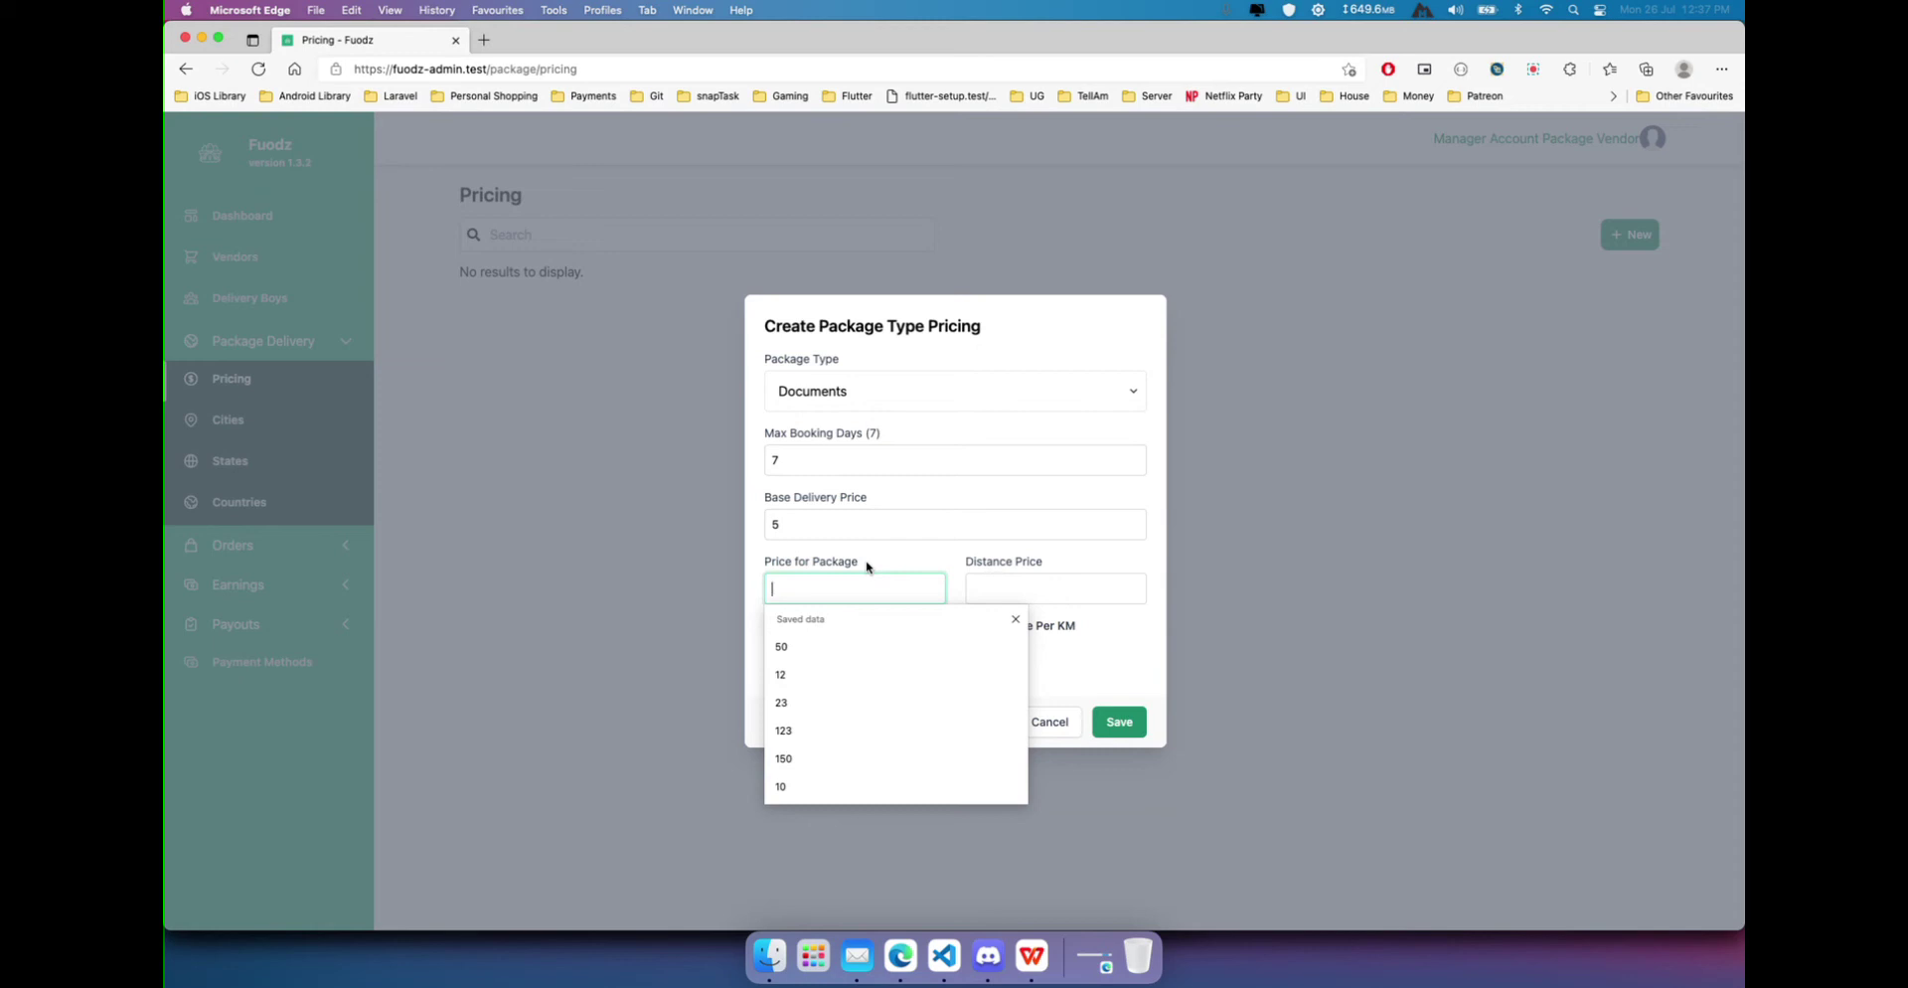
{"action": "type", "text": "5"}
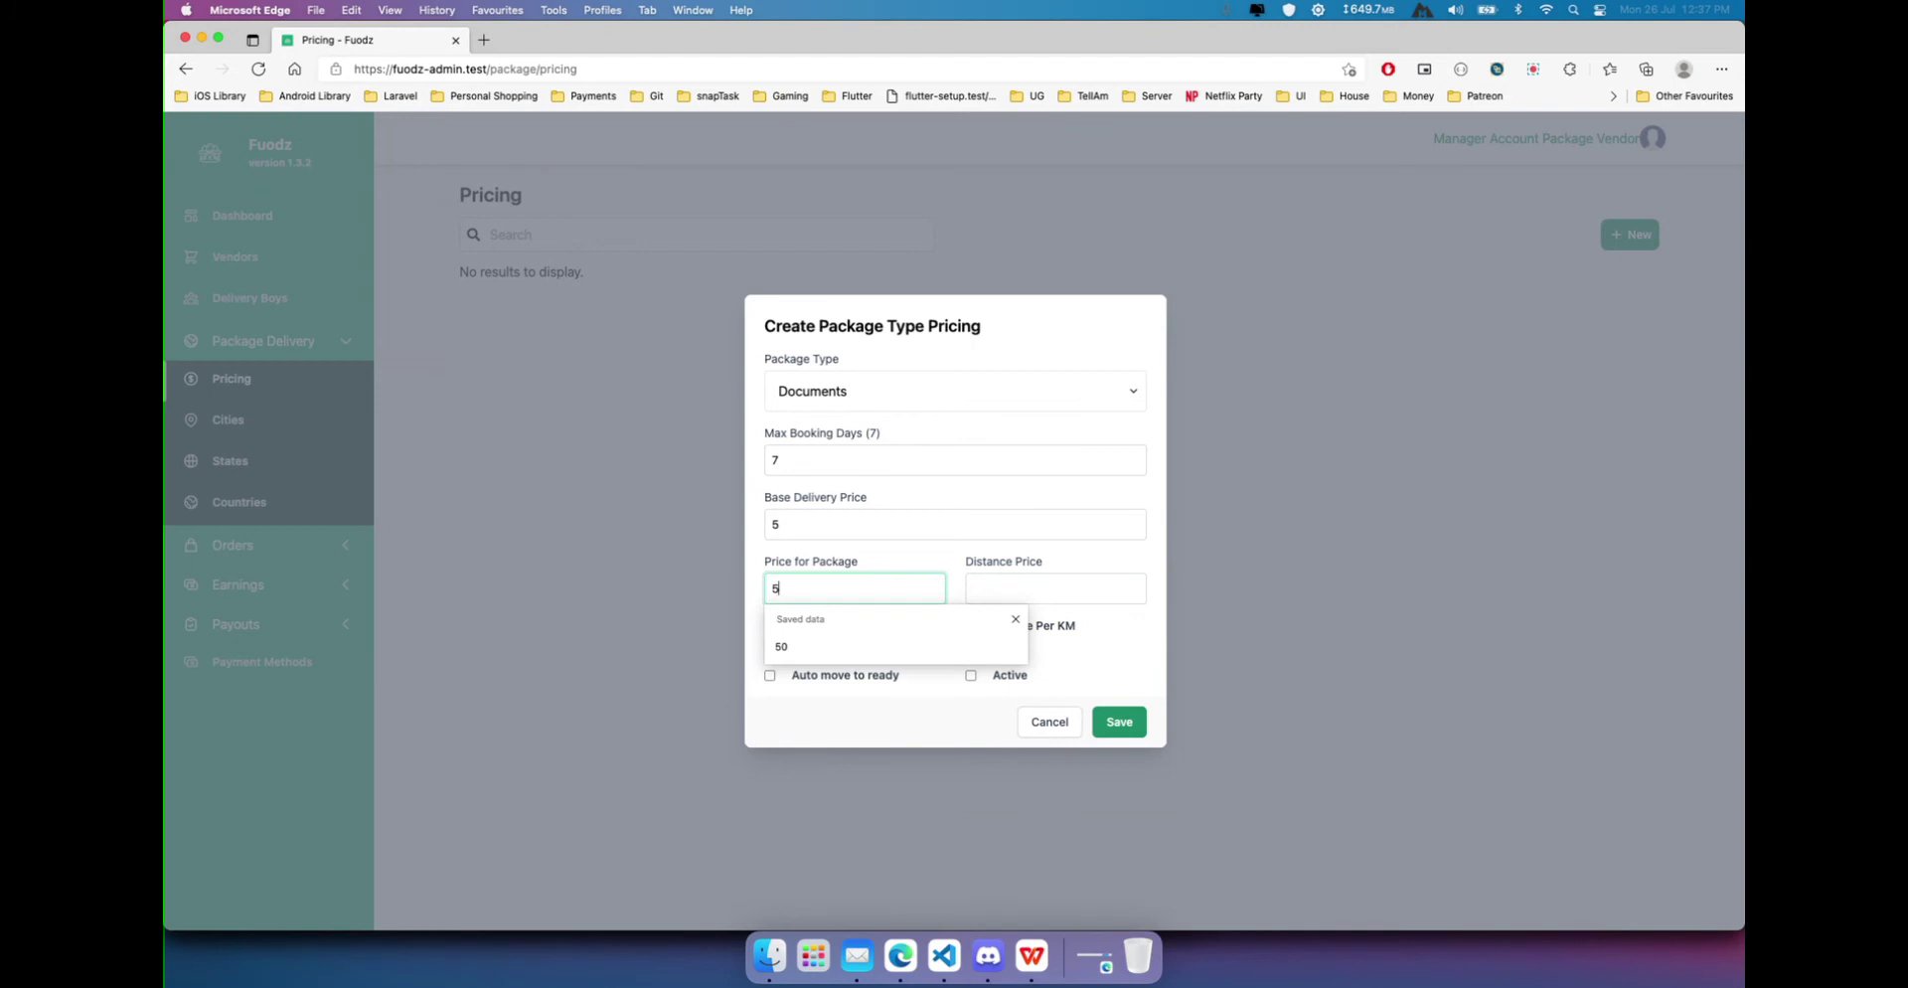
{"action": "left_click", "coordinate": [885, 562]}
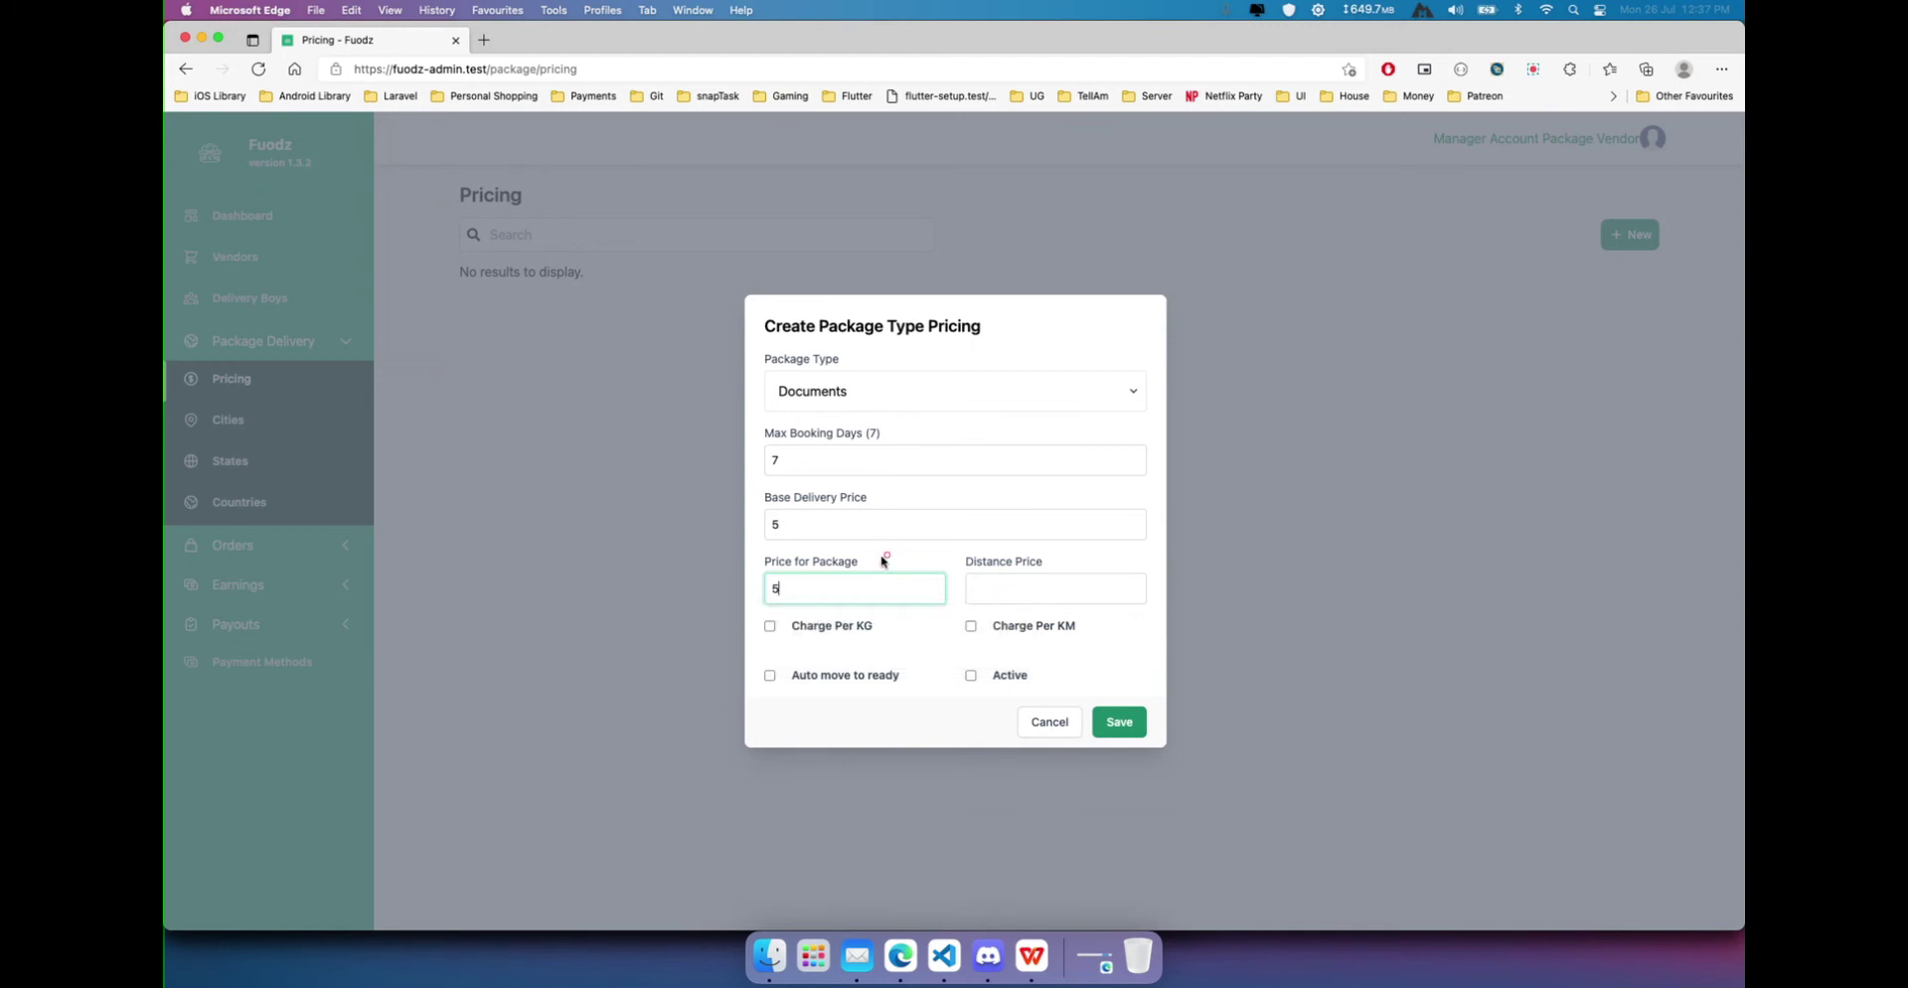
{"action": "left_click", "coordinate": [811, 626]}
{"action": "left_click", "coordinate": [775, 587]}
{"action": "type", "text": "5"}
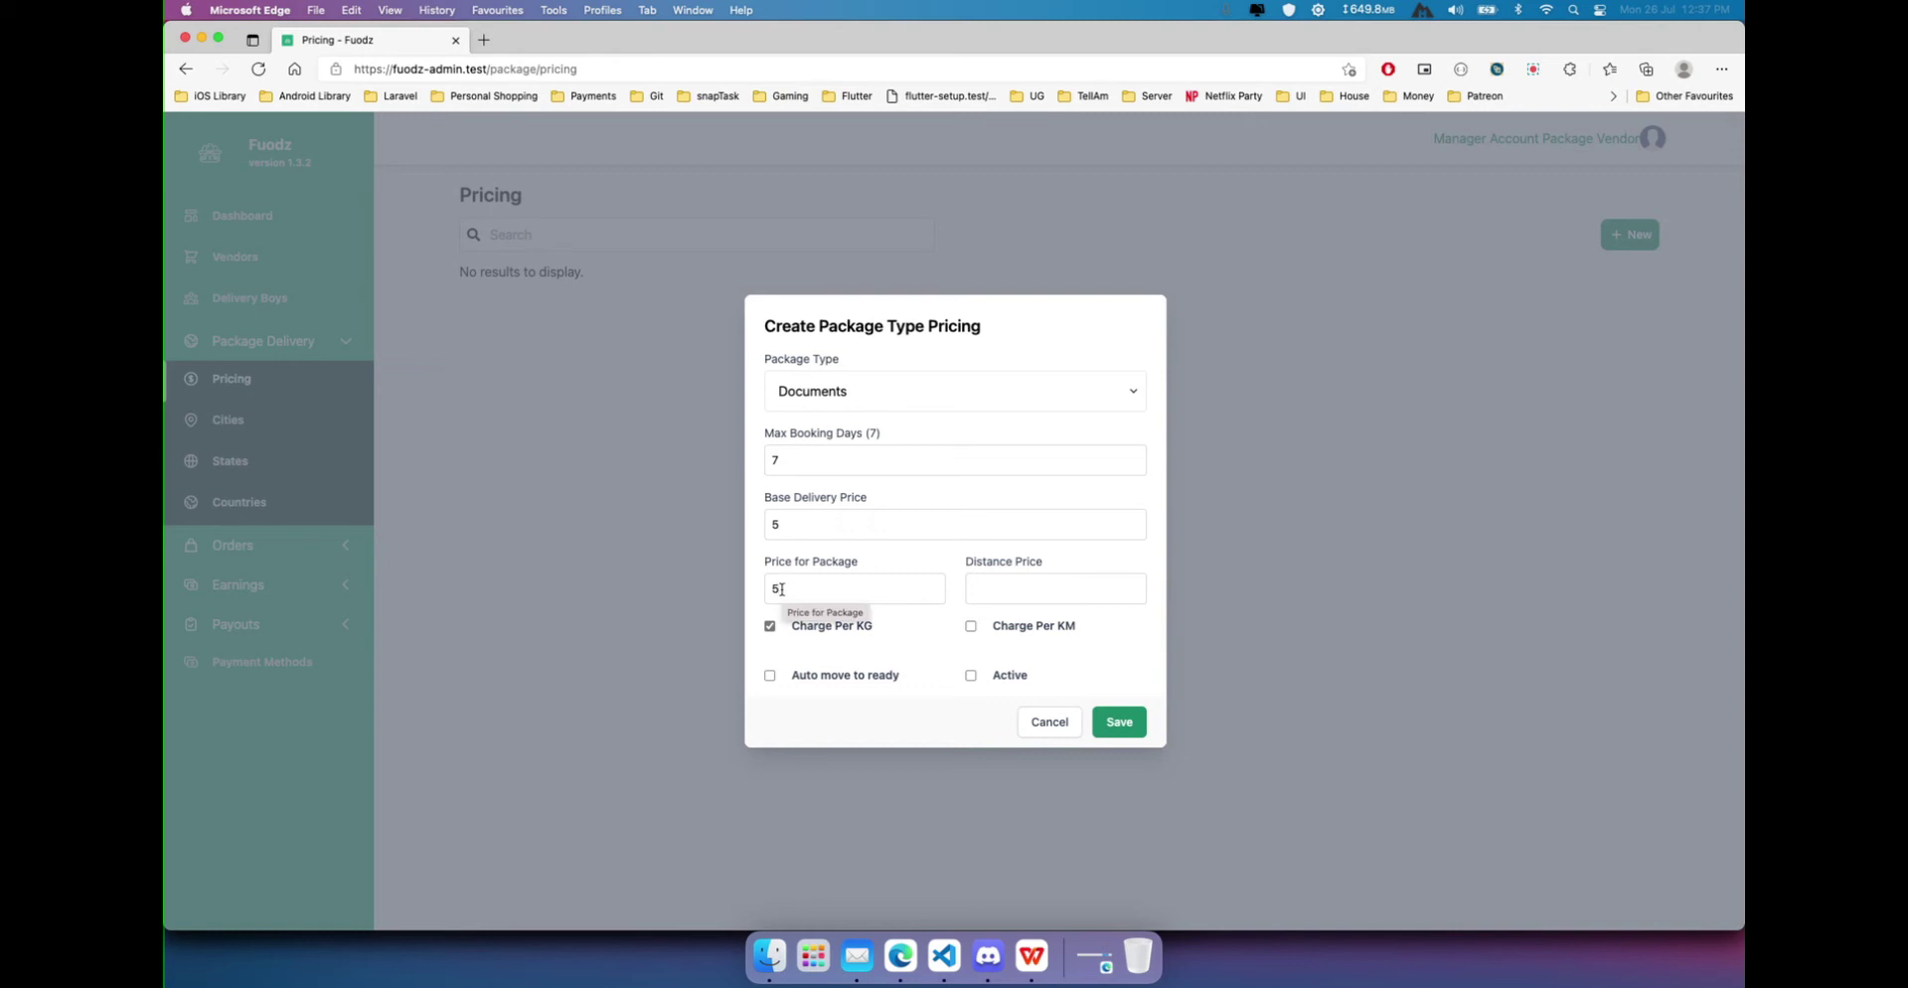
{"action": "left_click", "coordinate": [782, 590]}
{"action": "double_click", "coordinate": [770, 588]}
{"action": "key", "text": "Escape"}
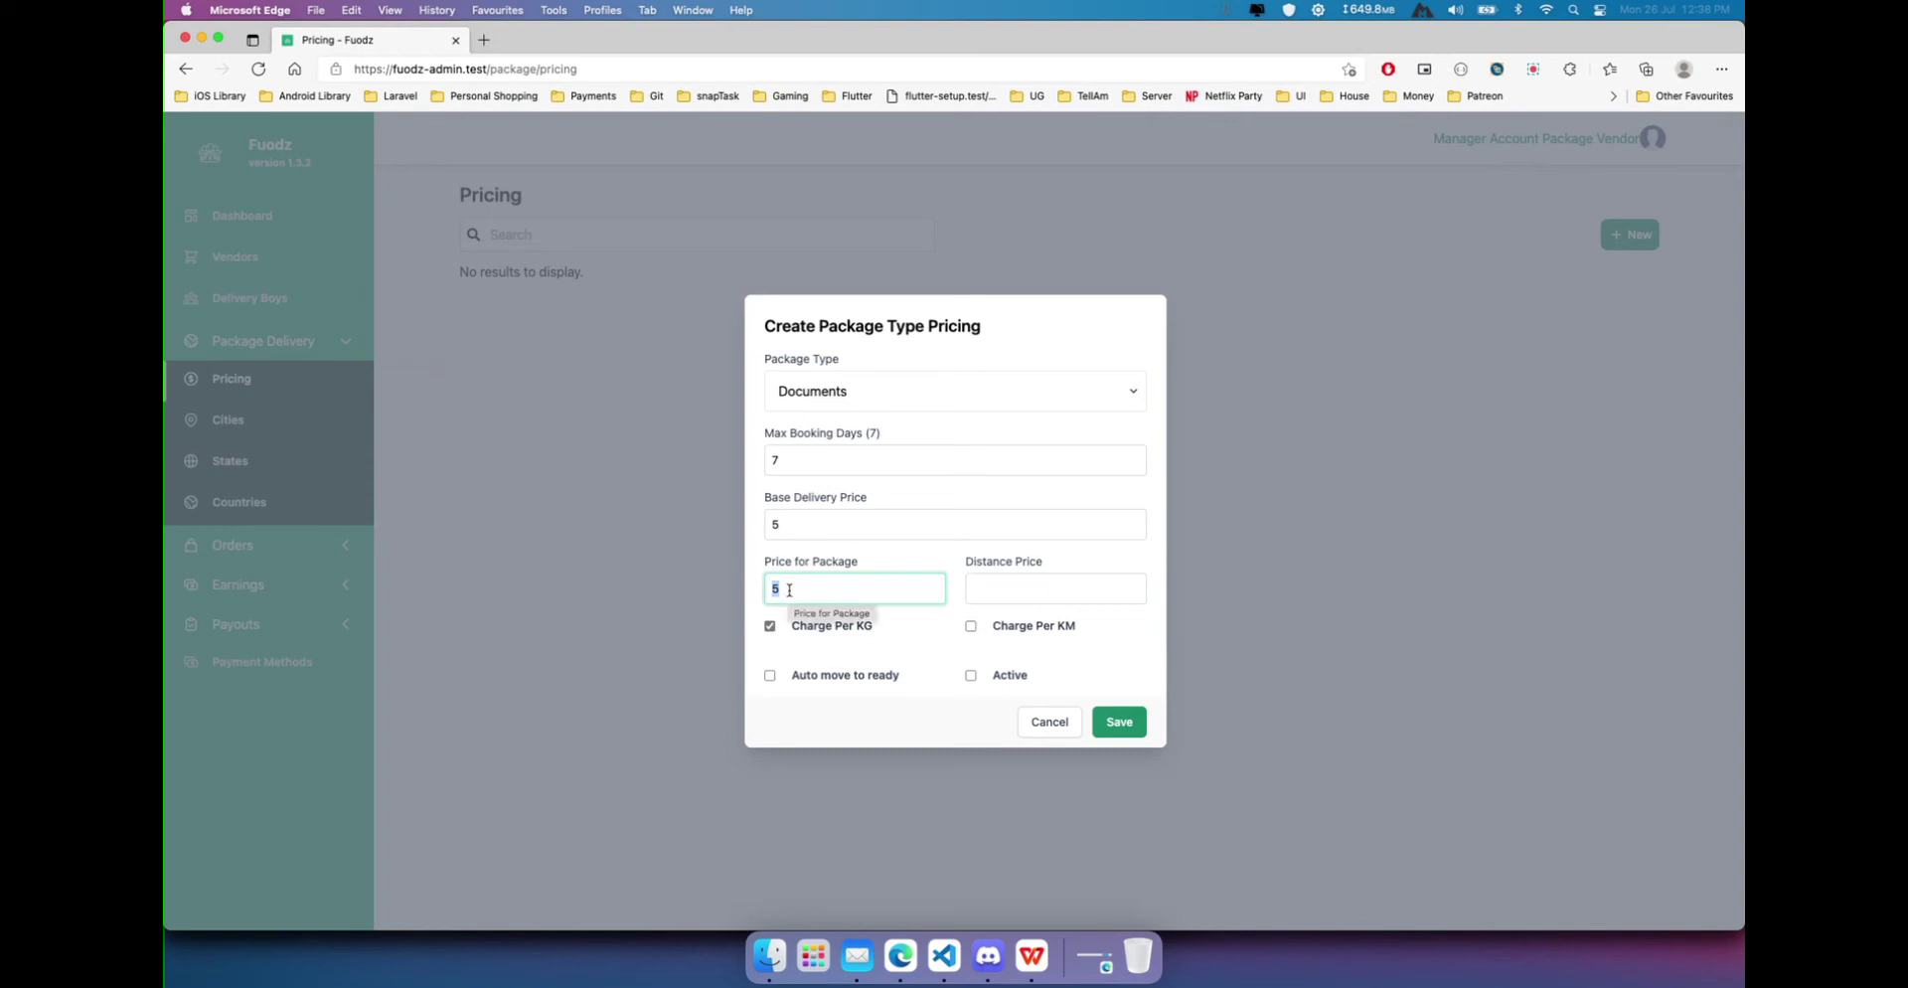
Set the distance price to 10.
{"action": "left_click", "coordinate": [1042, 584]}
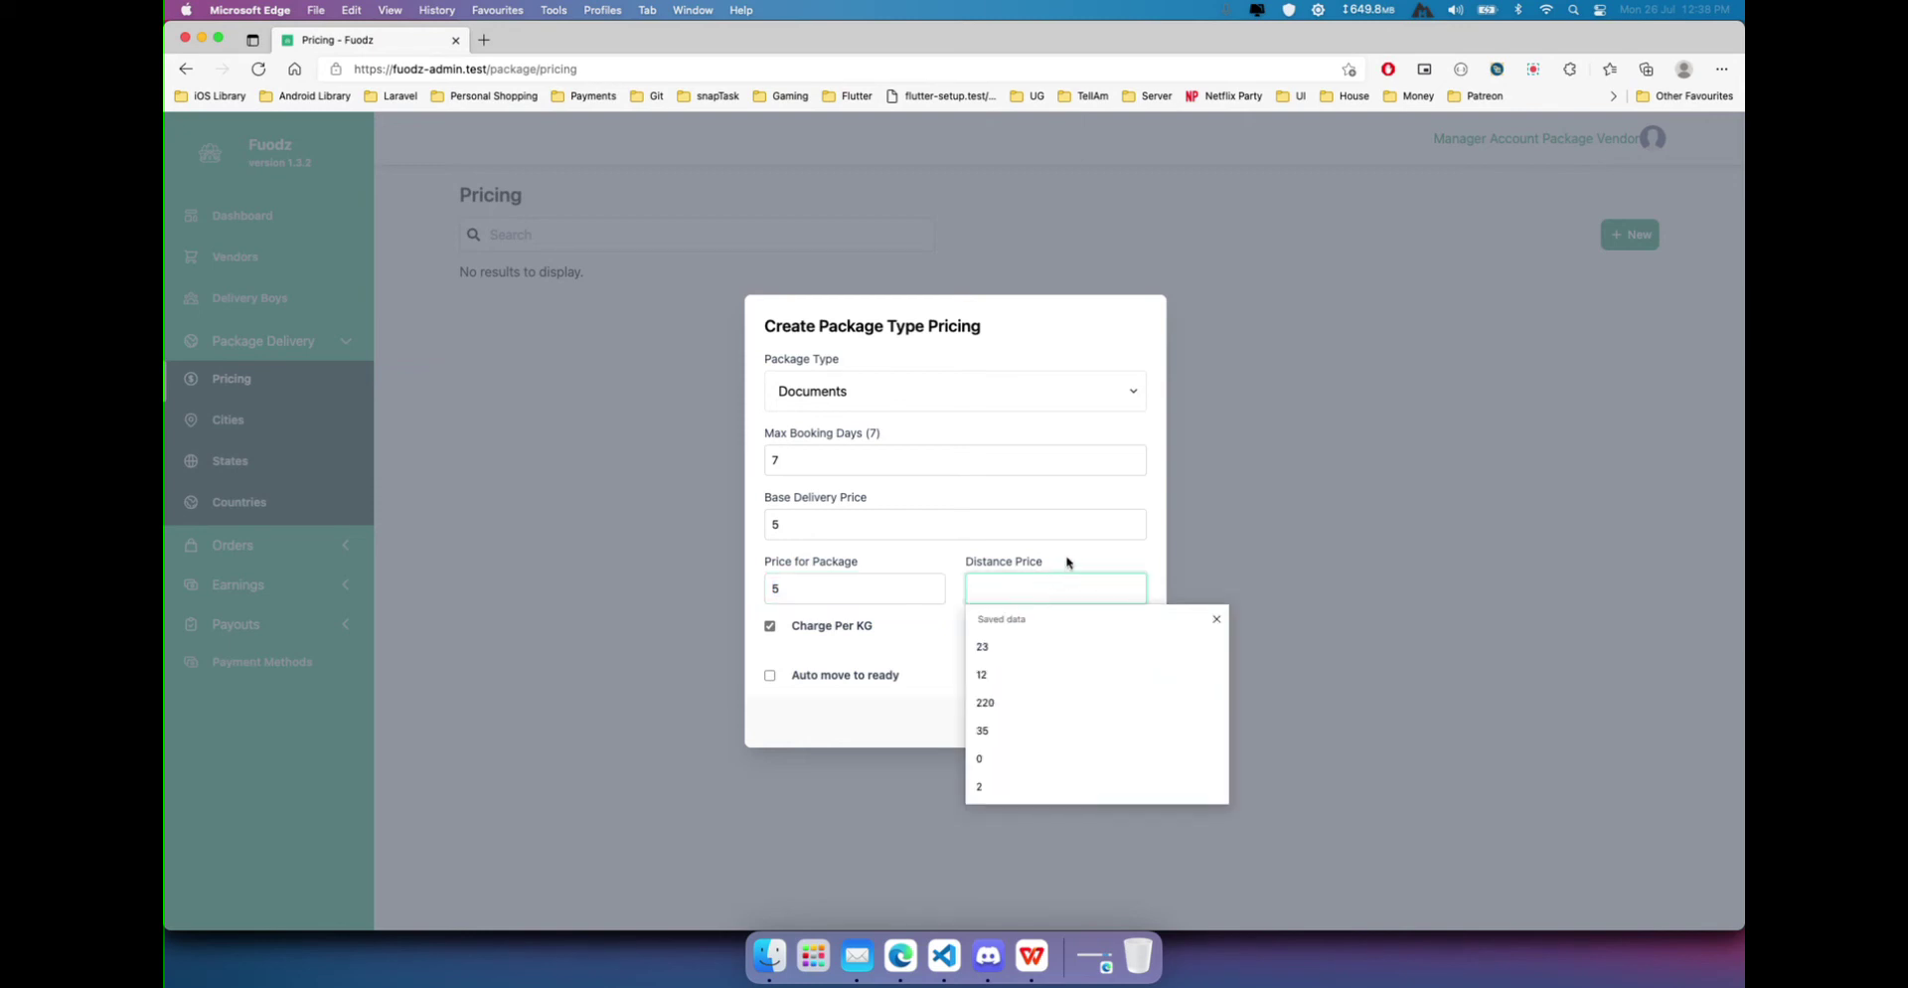
{"action": "type", "text": "10"}
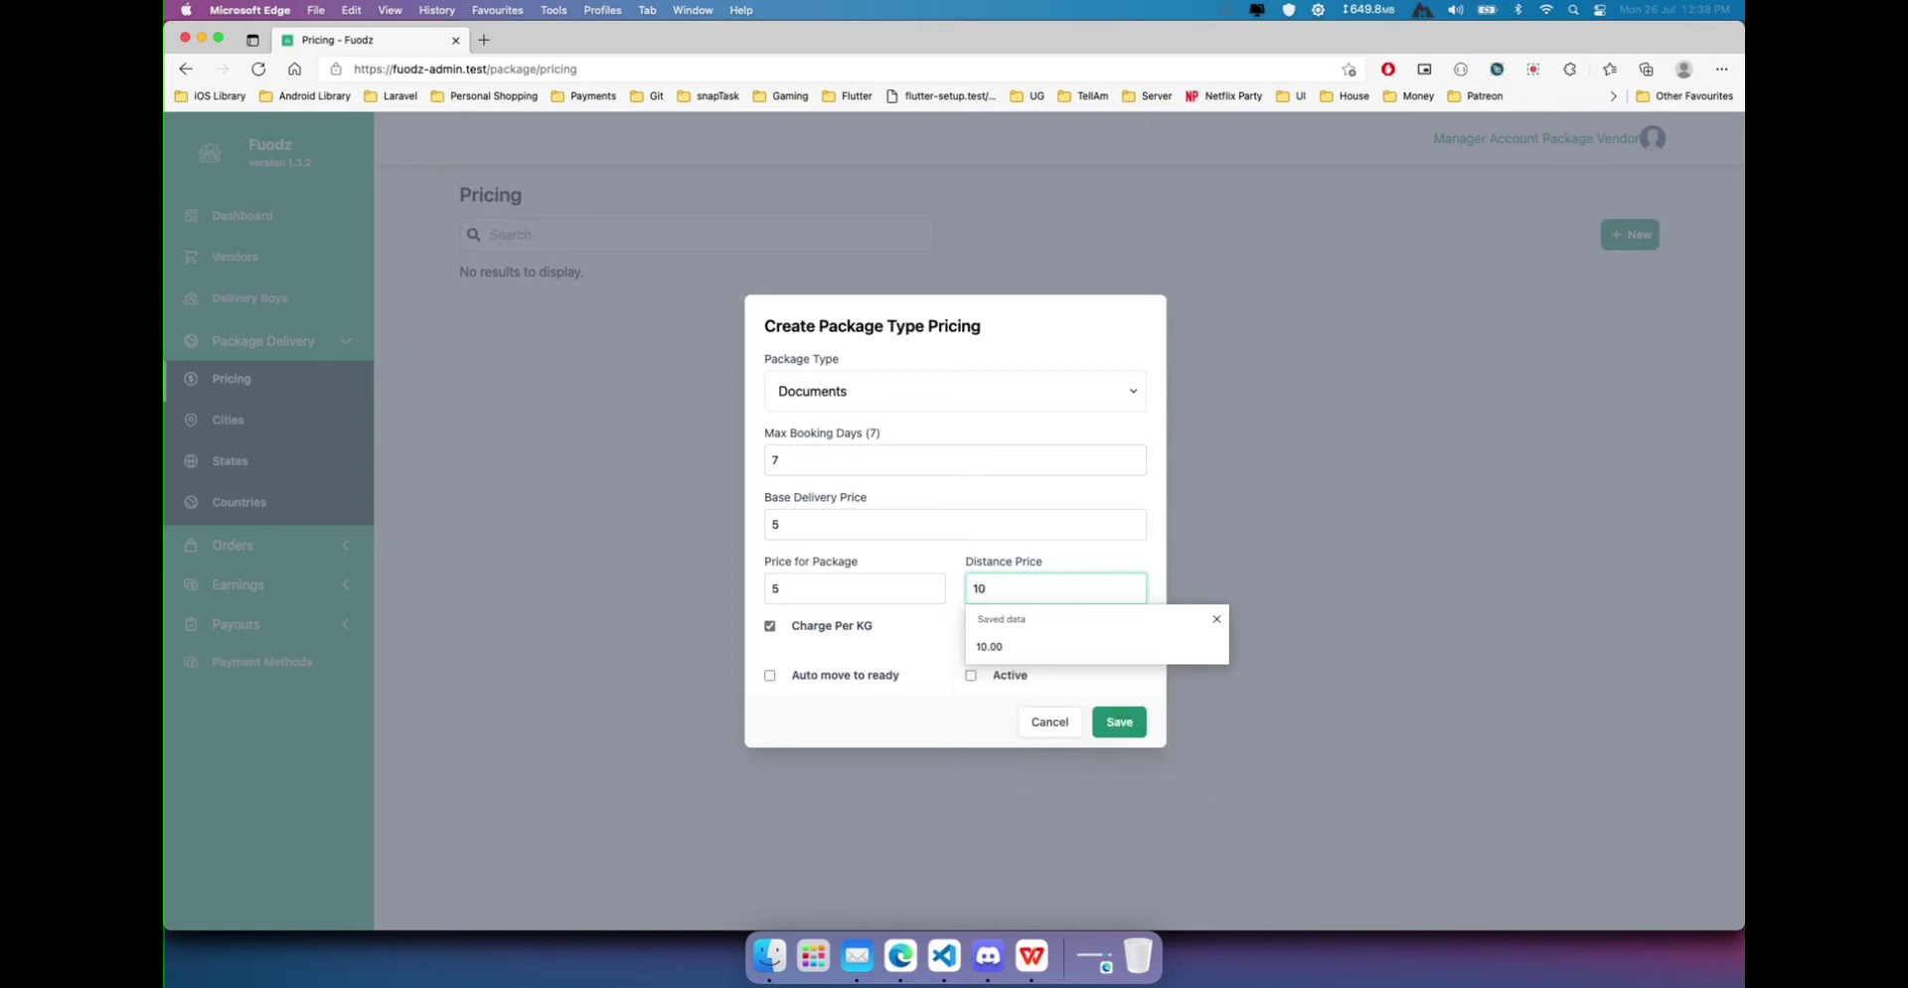
{"action": "key", "text": "Escape"}
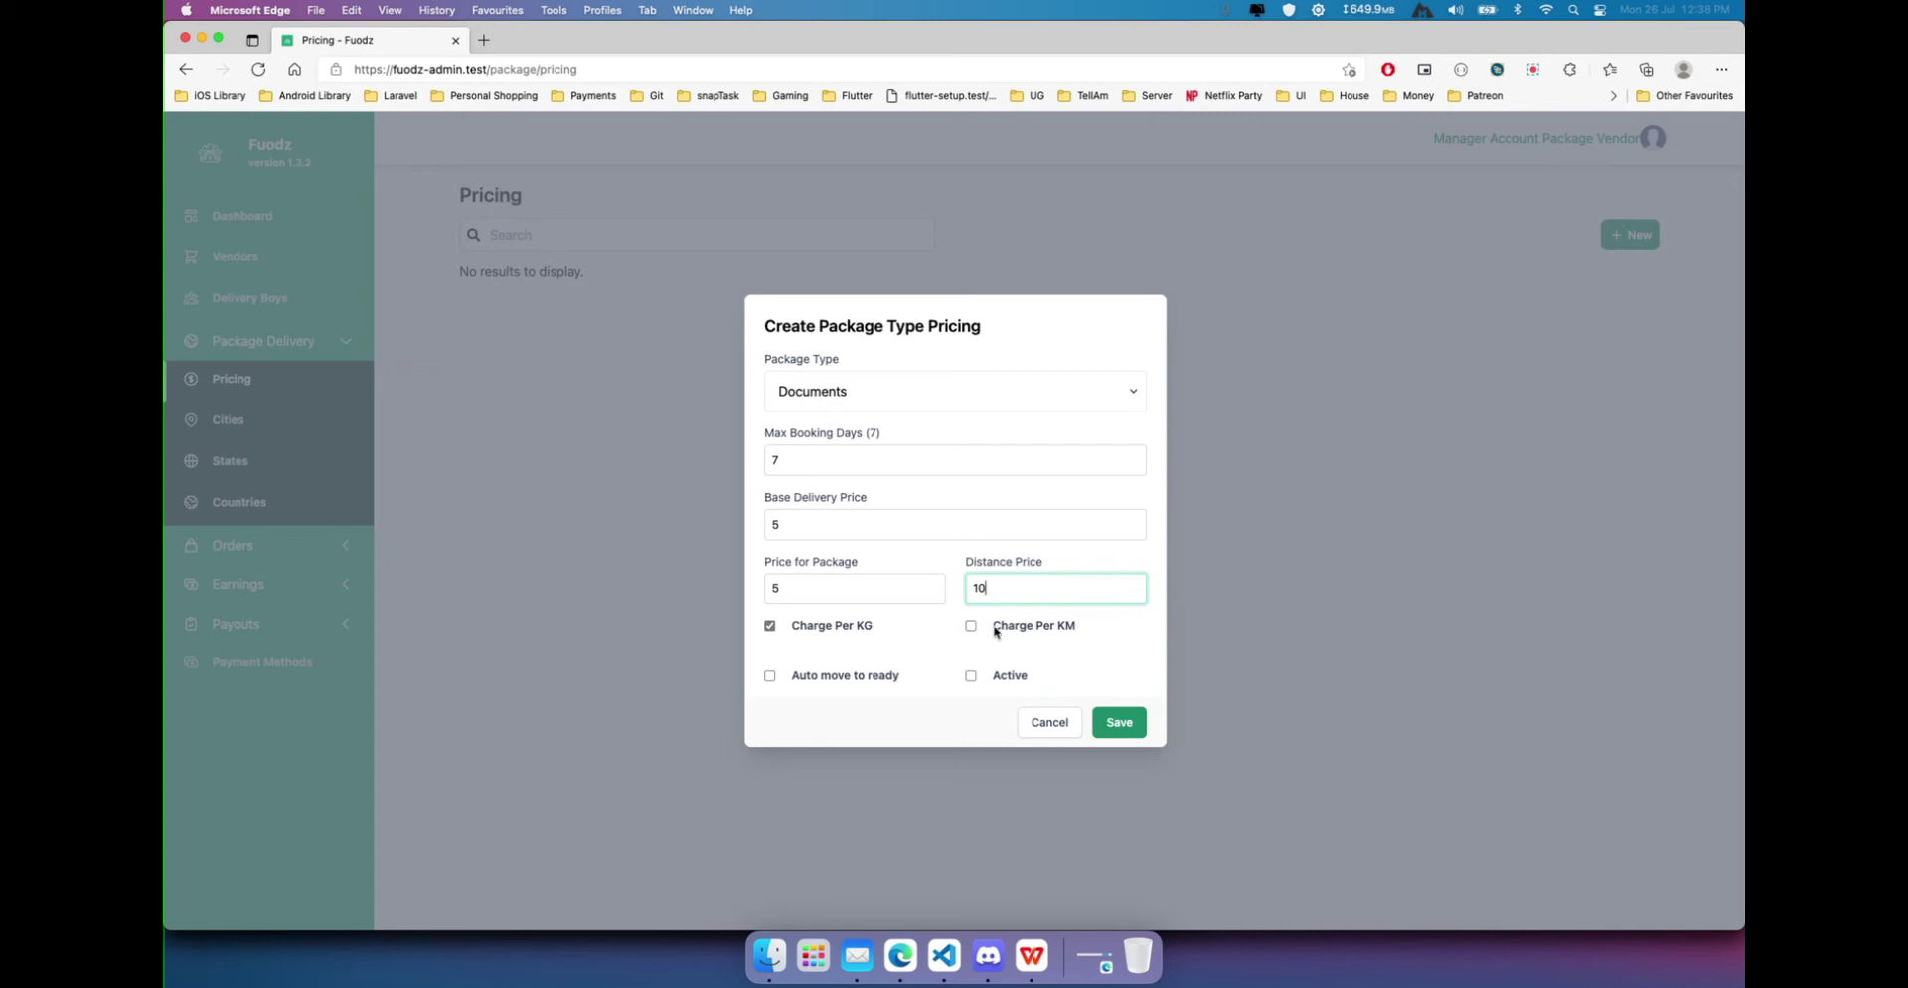
Tick Charge Per KM, Auto move to ready and Active on the Documents pricing.
{"action": "left_click", "coordinate": [1038, 631]}
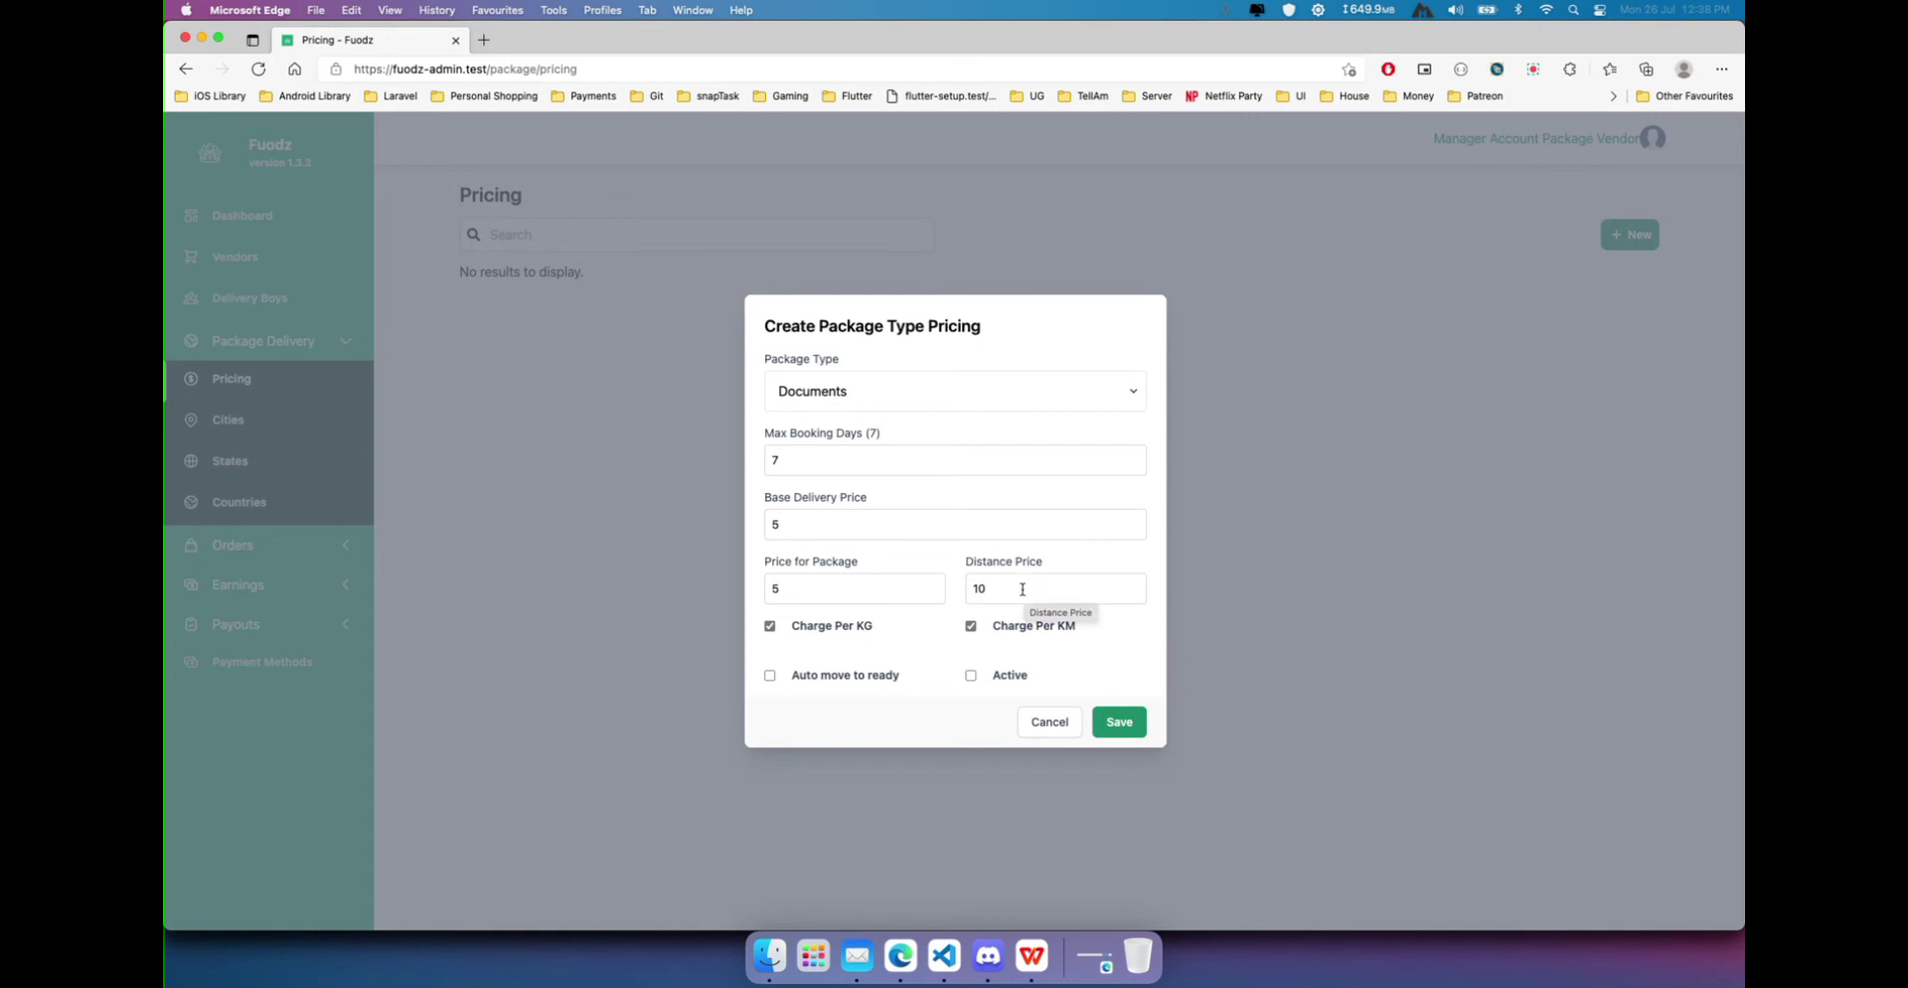
{"action": "left_click", "coordinate": [1023, 589]}
{"action": "double_click", "coordinate": [997, 588]}
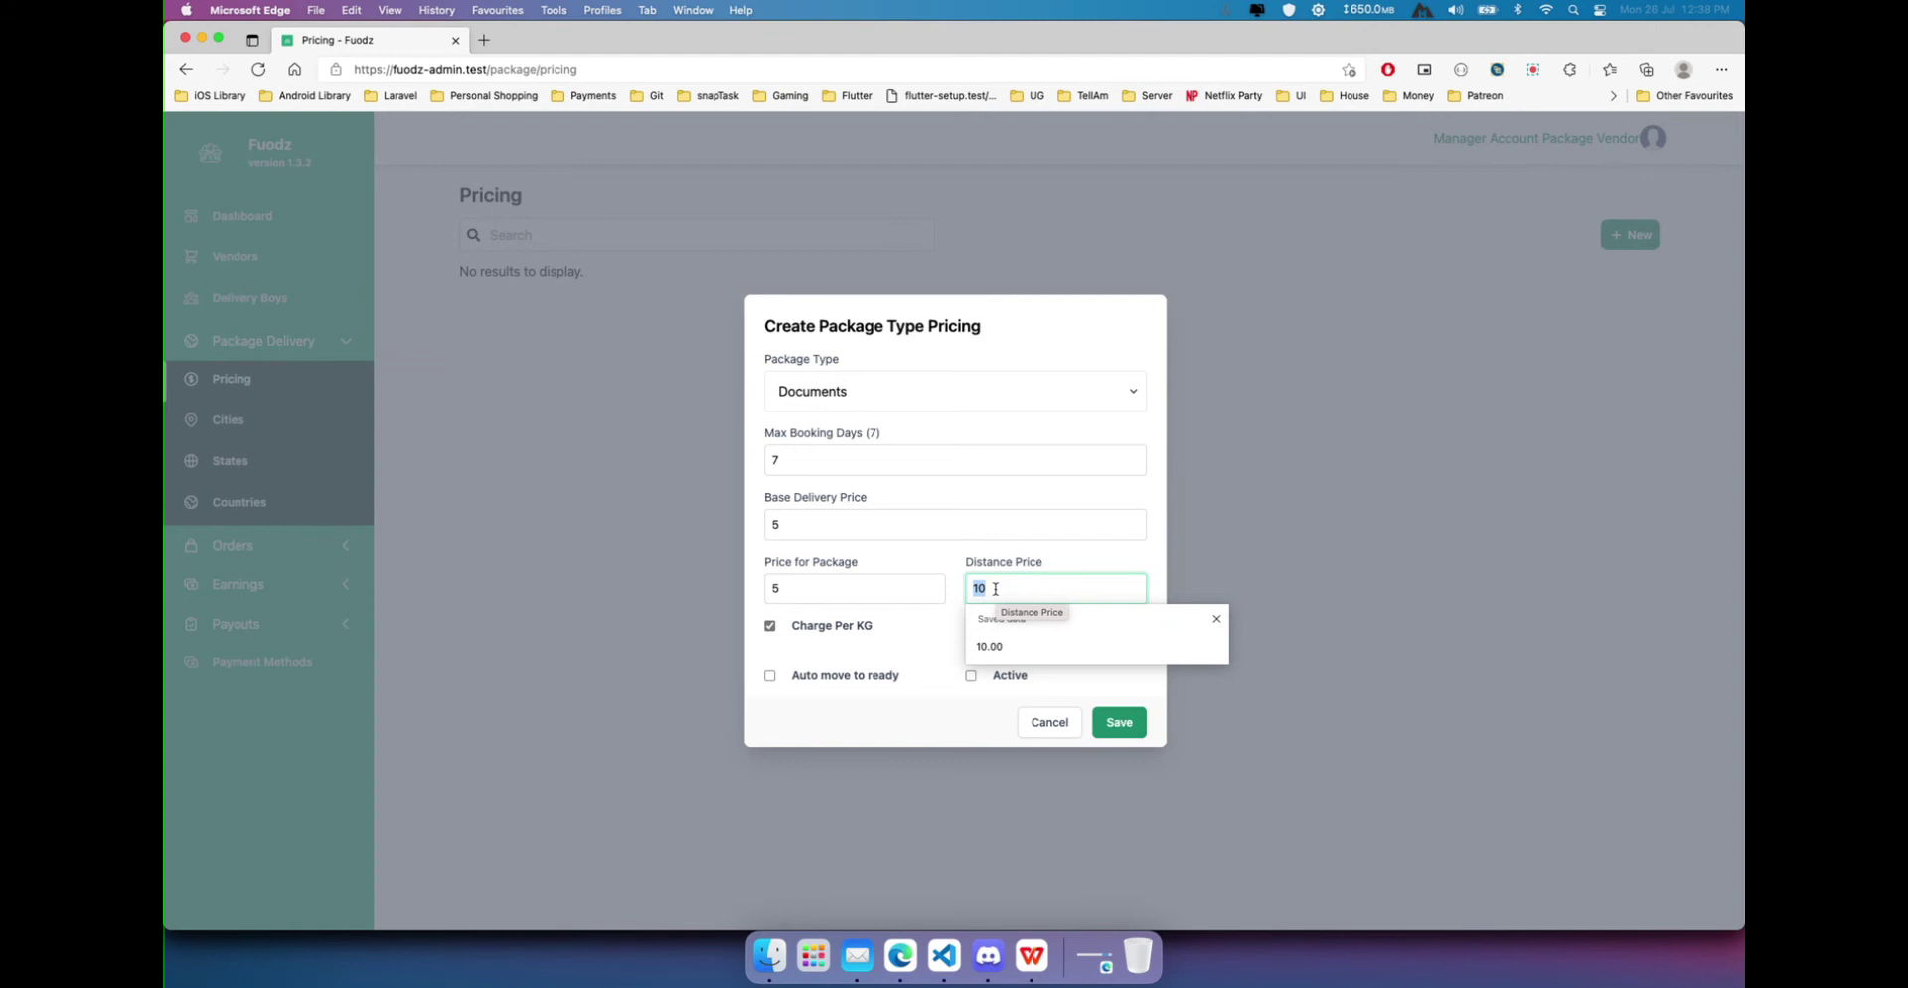
{"action": "key", "text": "Escape"}
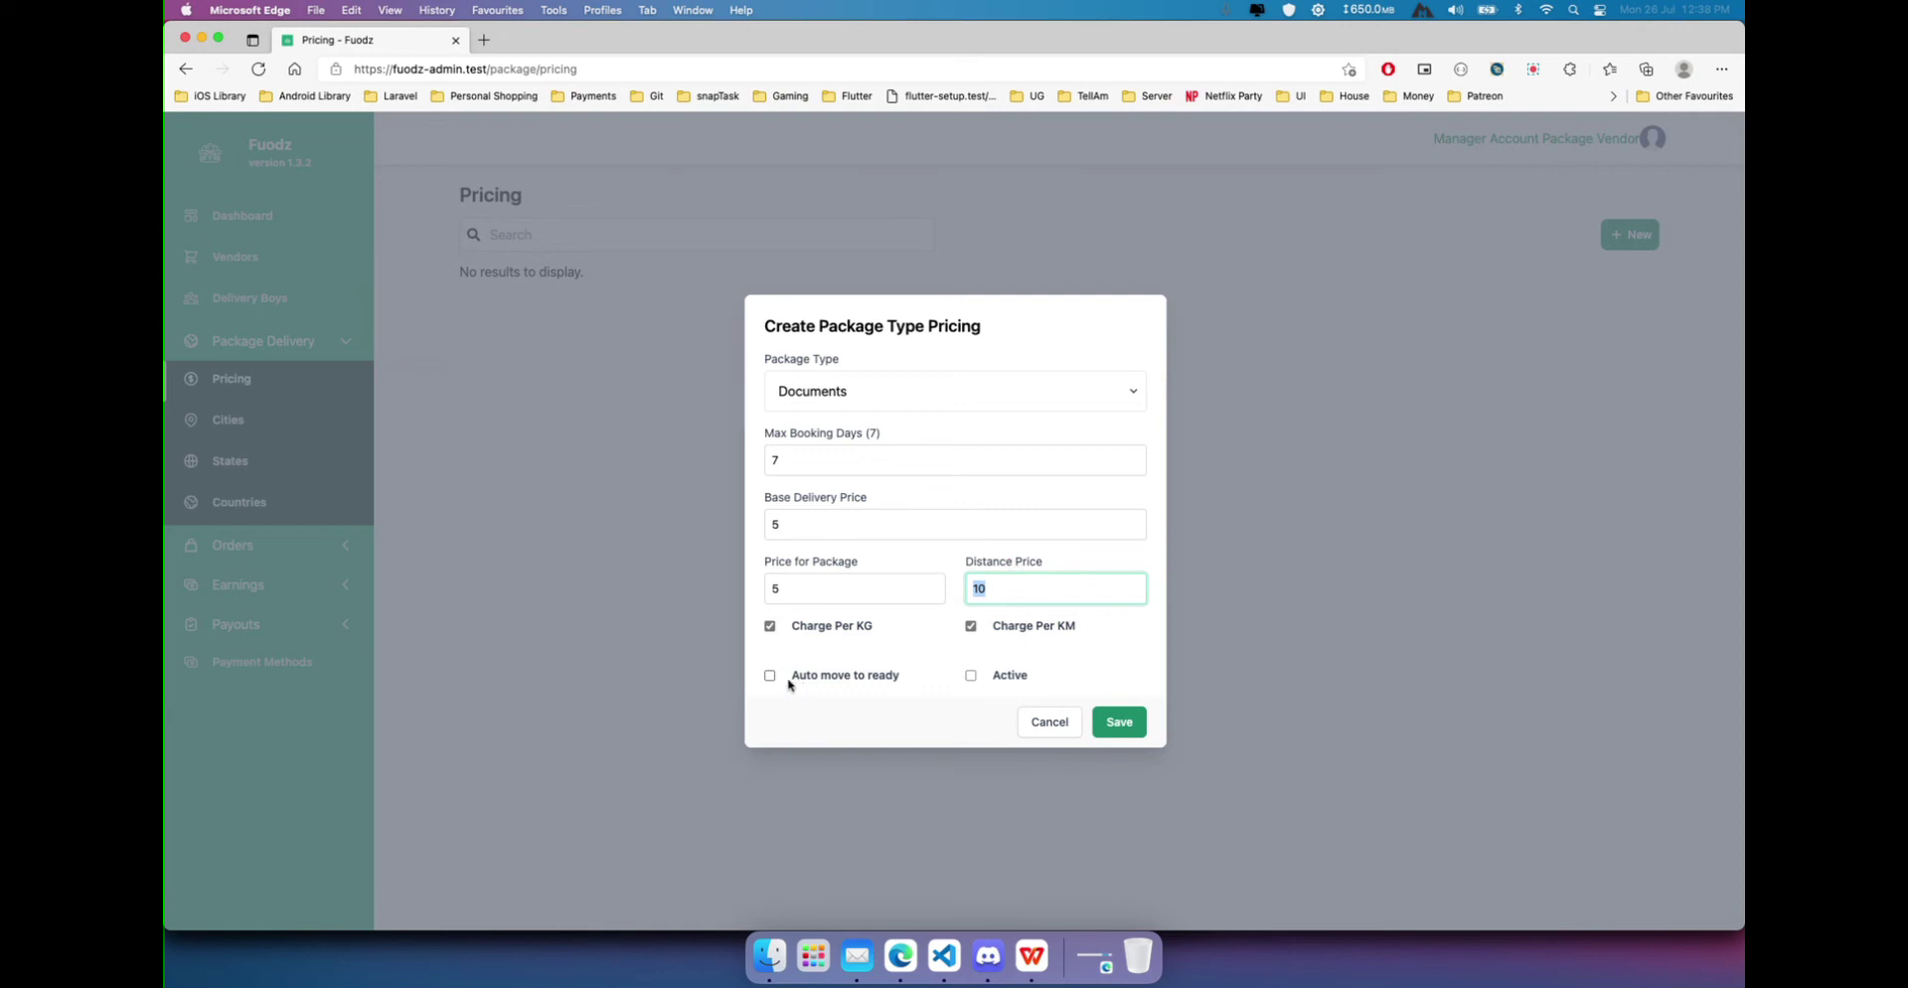
{"action": "left_click", "coordinate": [881, 684]}
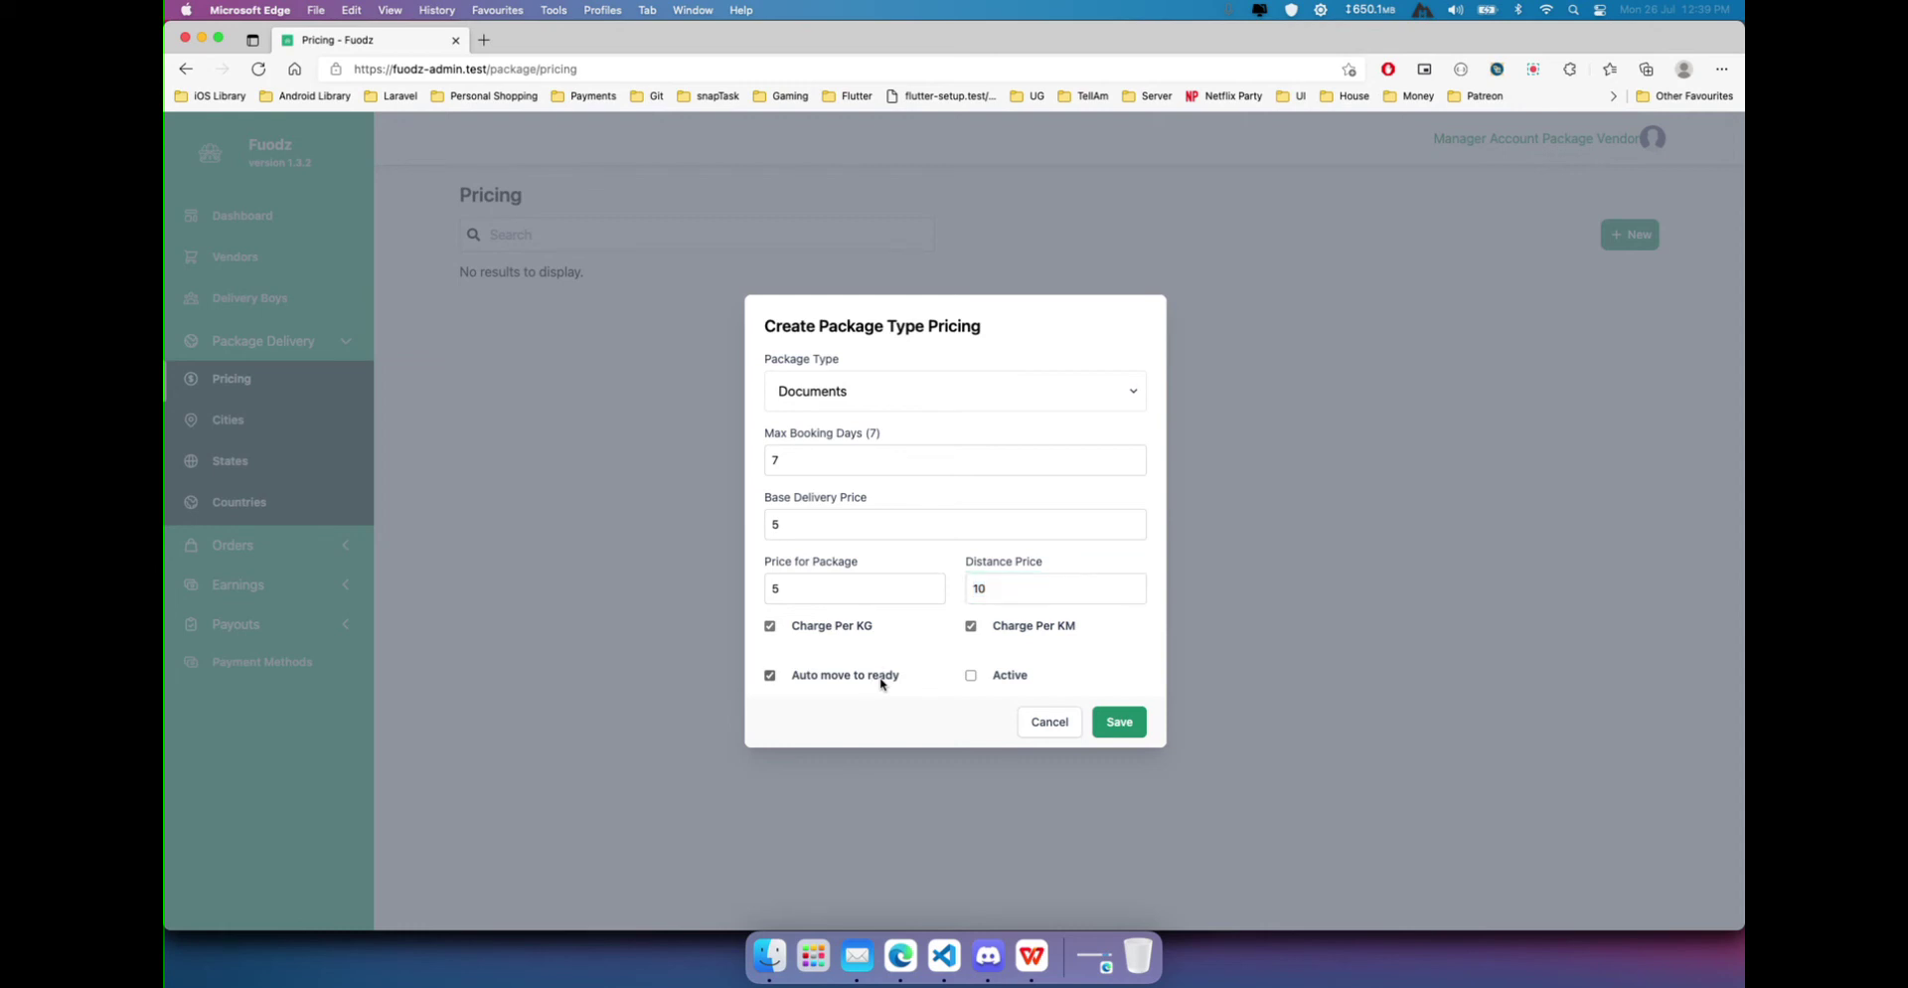
{"action": "left_click", "coordinate": [1022, 677]}
Save the pricing and check the new Documents row: 7 days, $5 base, $5 package, $10 distance.
{"action": "left_click", "coordinate": [1114, 722]}
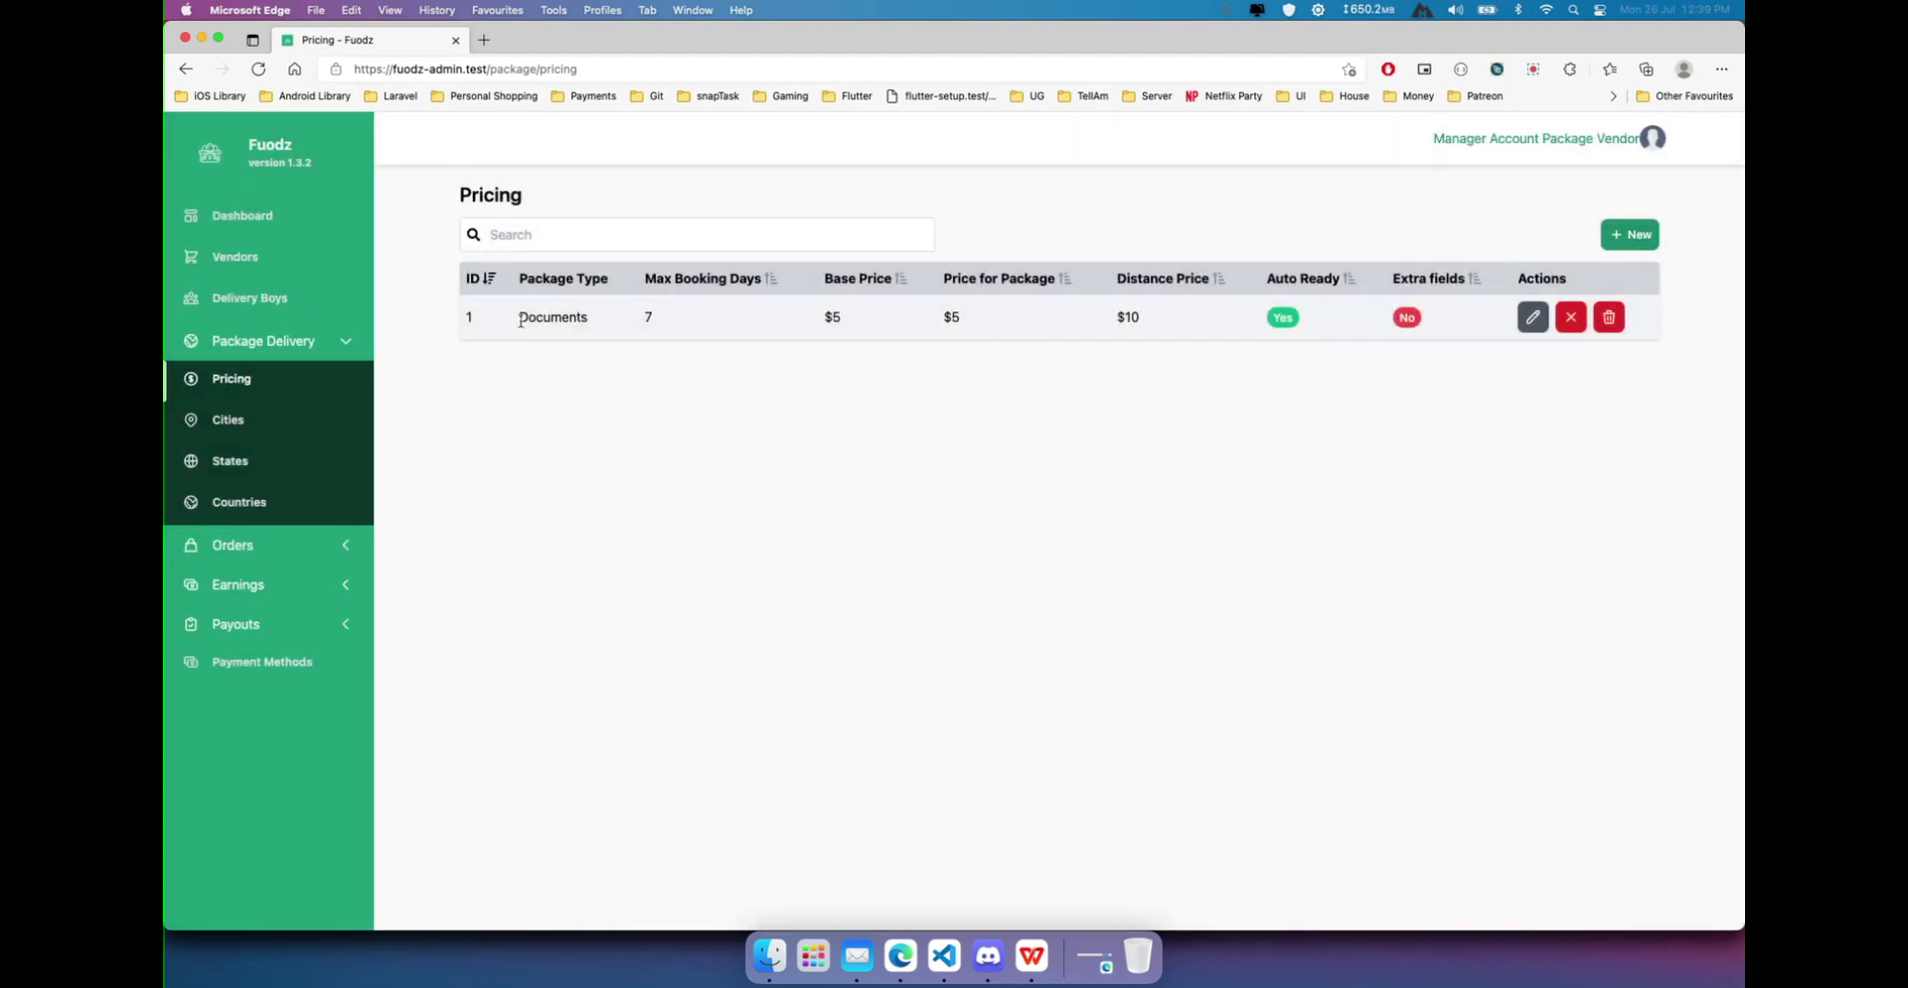
{"action": "left_click_drag", "start_coordinate": [518, 316], "coordinate": [669, 366]}
{"action": "left_click", "coordinate": [667, 365]}
{"action": "double_click", "coordinate": [577, 314]}
{"action": "left_click", "coordinate": [1404, 317]}
{"action": "left_click", "coordinate": [1532, 326]}
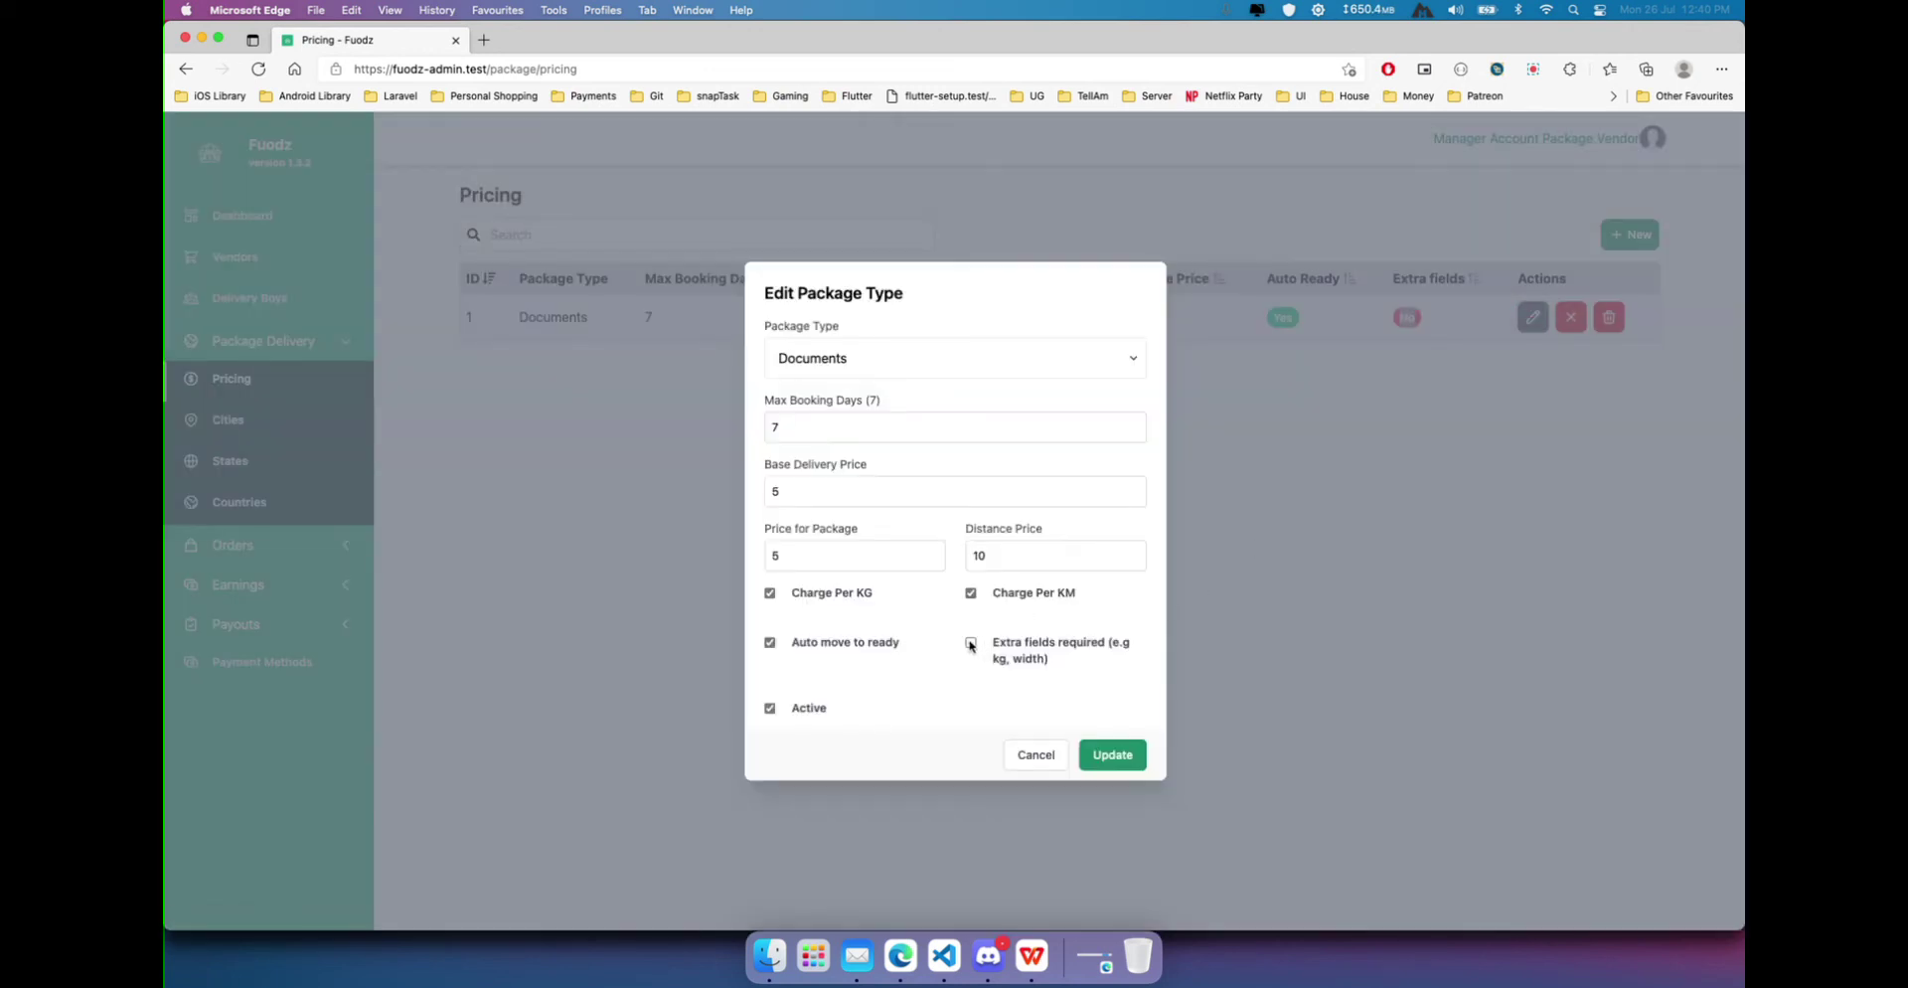
{"action": "left_click", "coordinate": [971, 644]}
{"action": "left_click", "coordinate": [971, 643]}
{"action": "left_click", "coordinate": [1106, 760]}
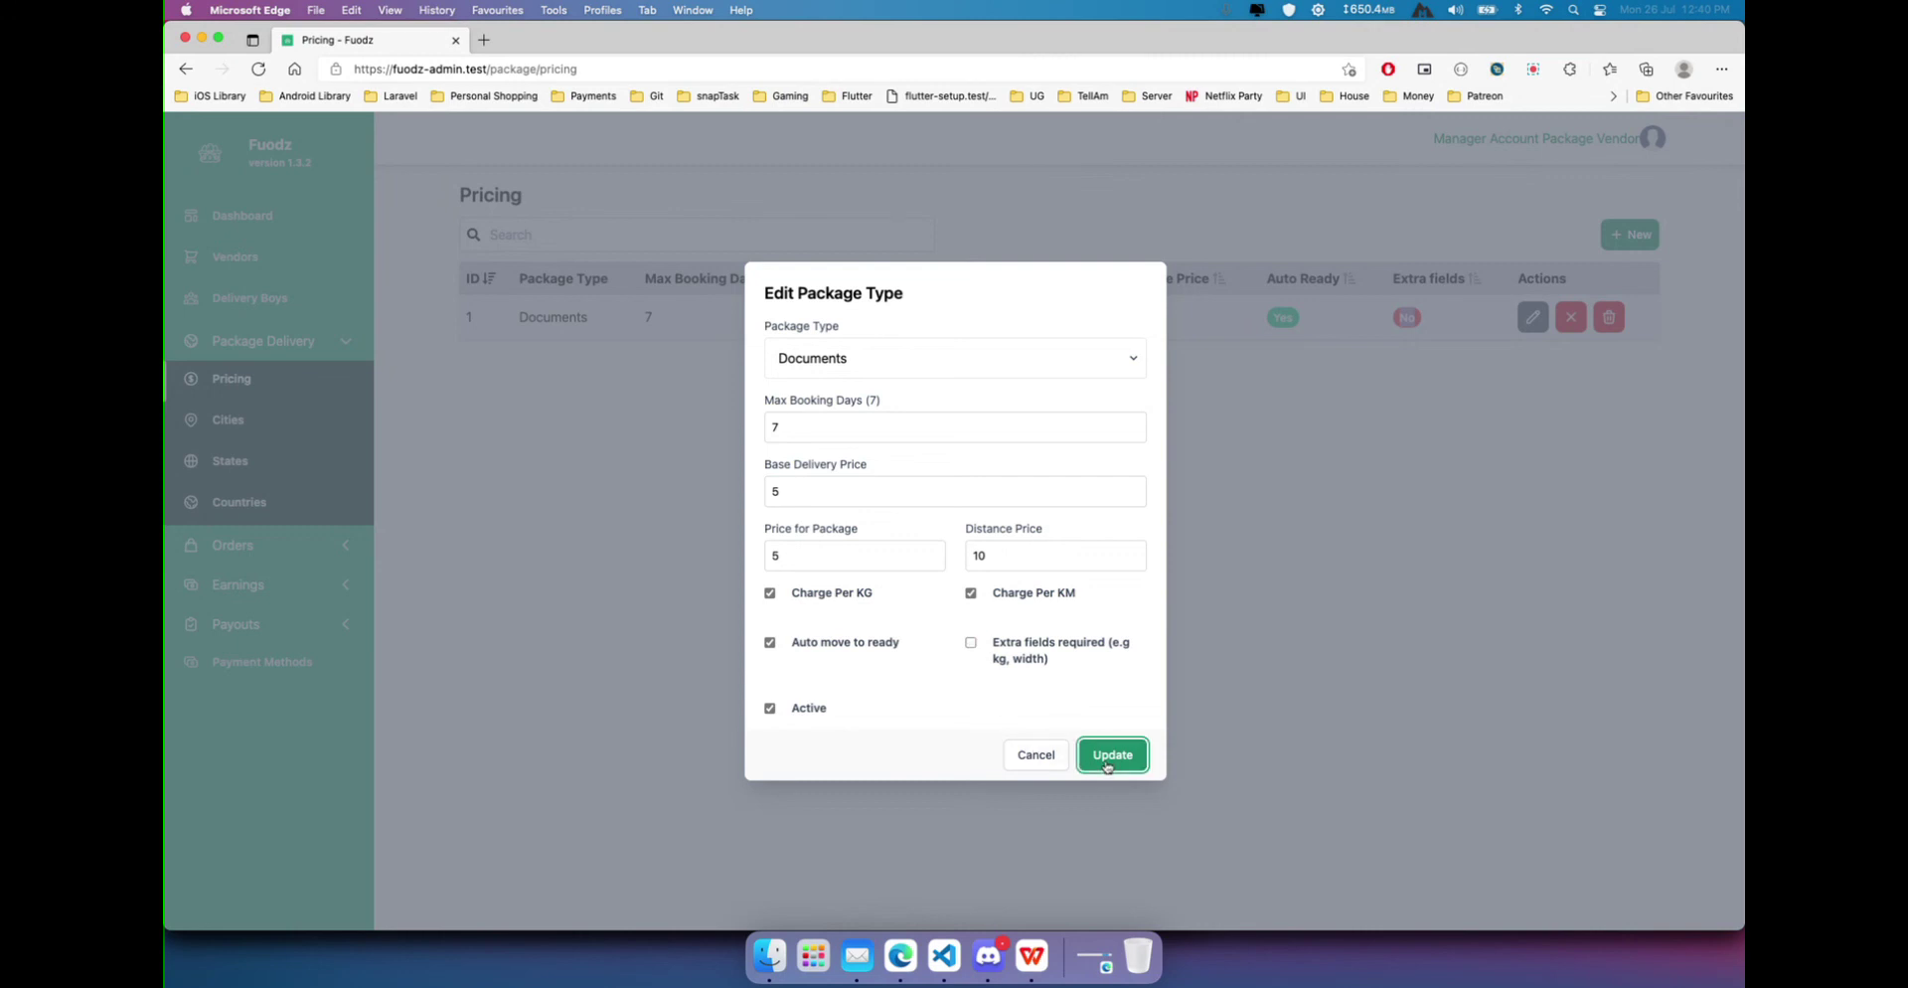
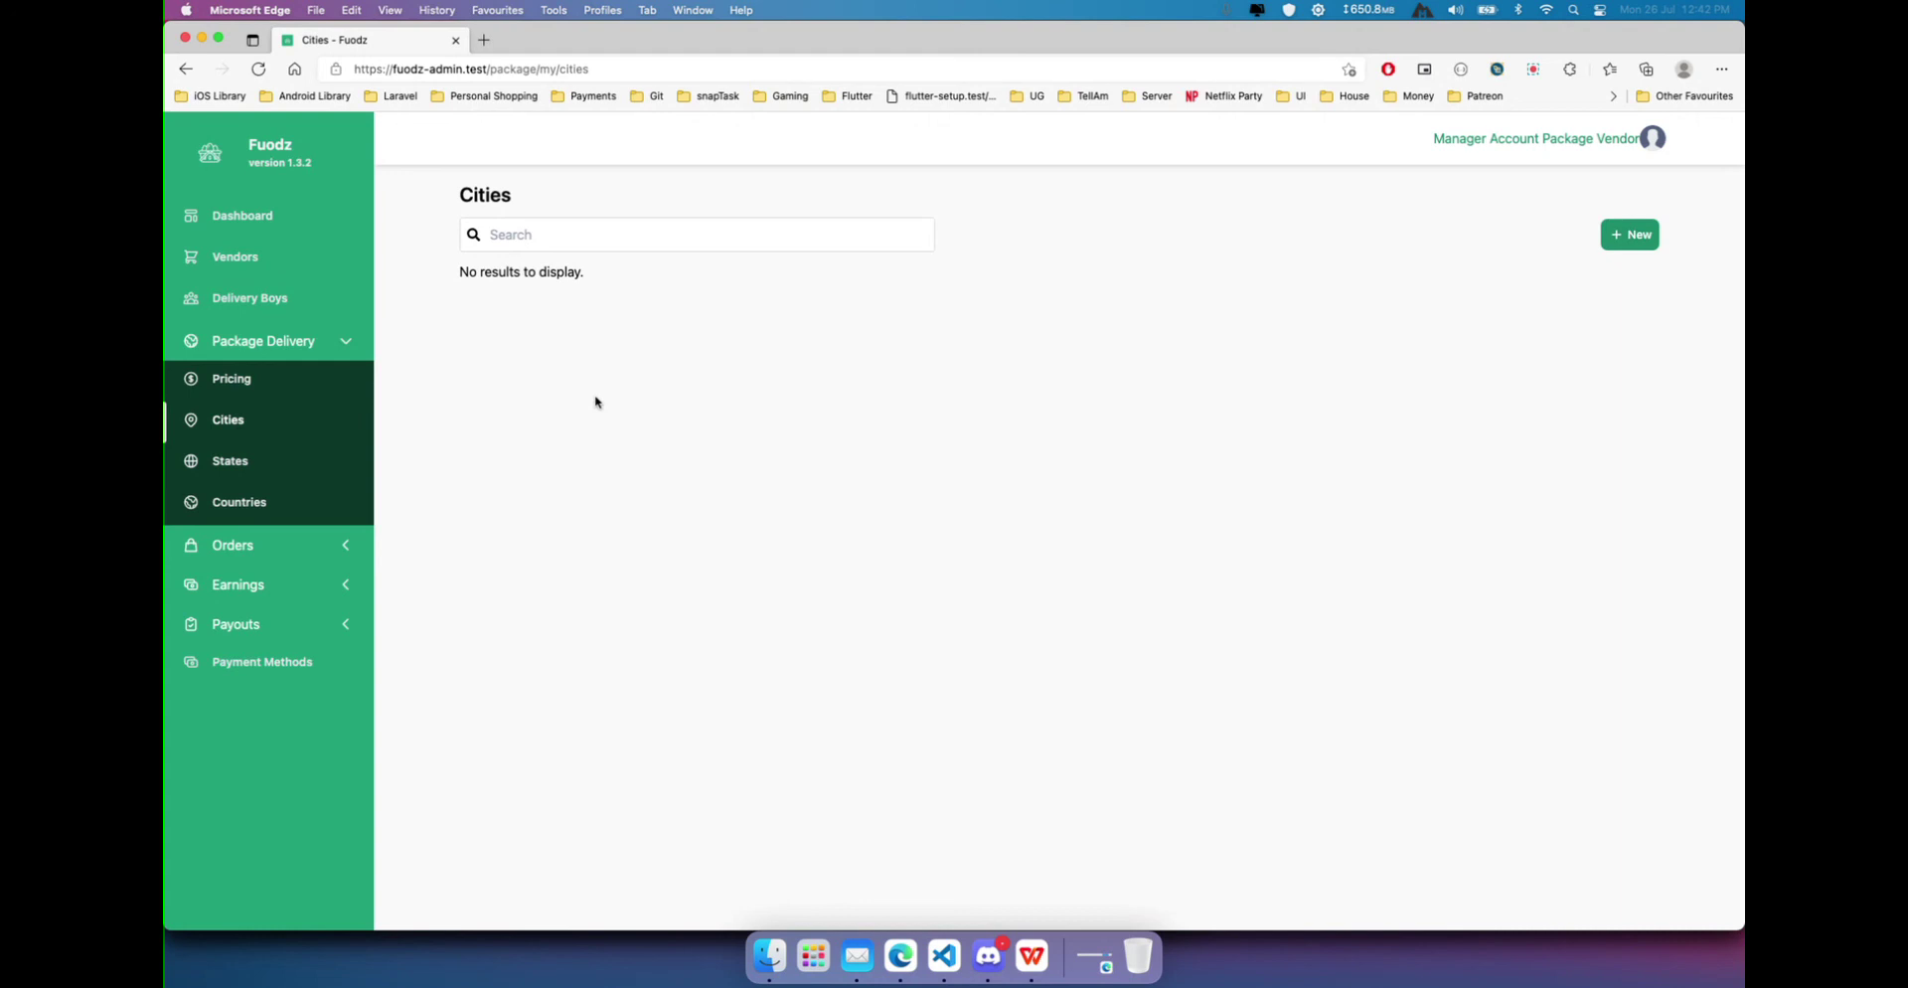
Start a new operation city and select Nigeria as its country.
{"action": "left_click", "coordinate": [1644, 237]}
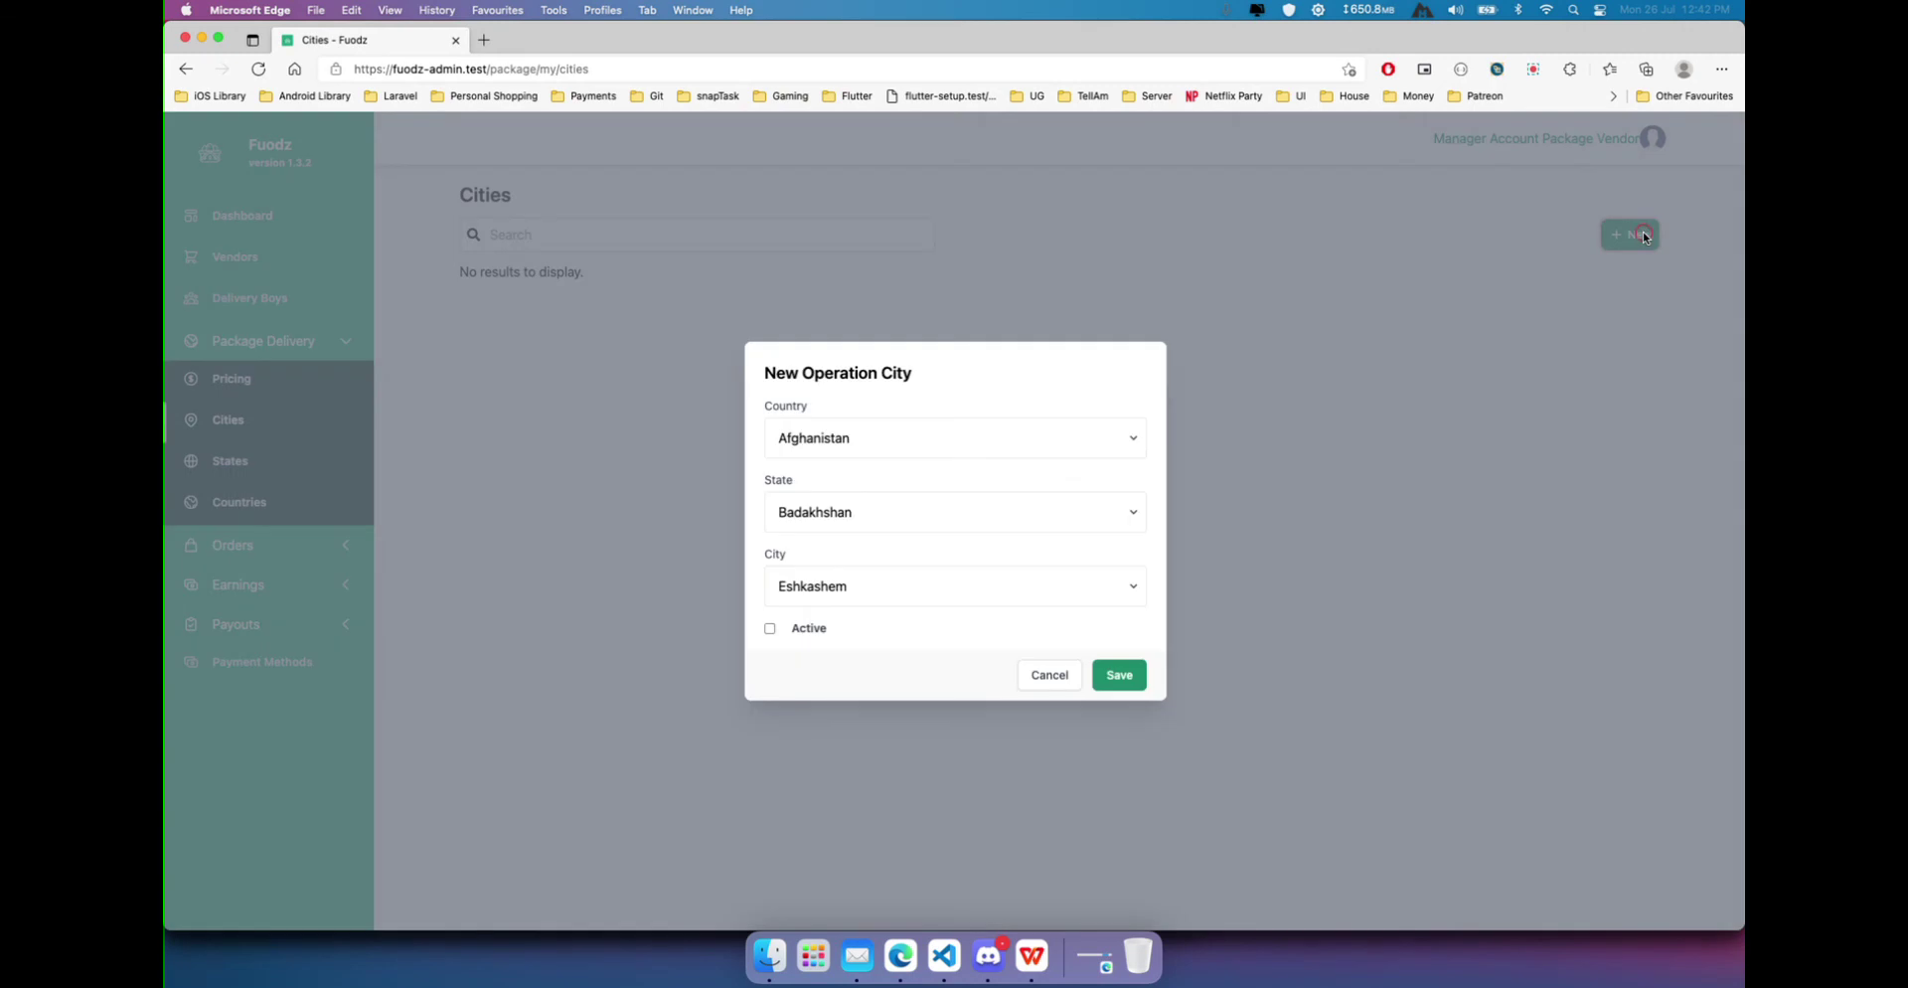
{"action": "left_click", "coordinate": [898, 453]}
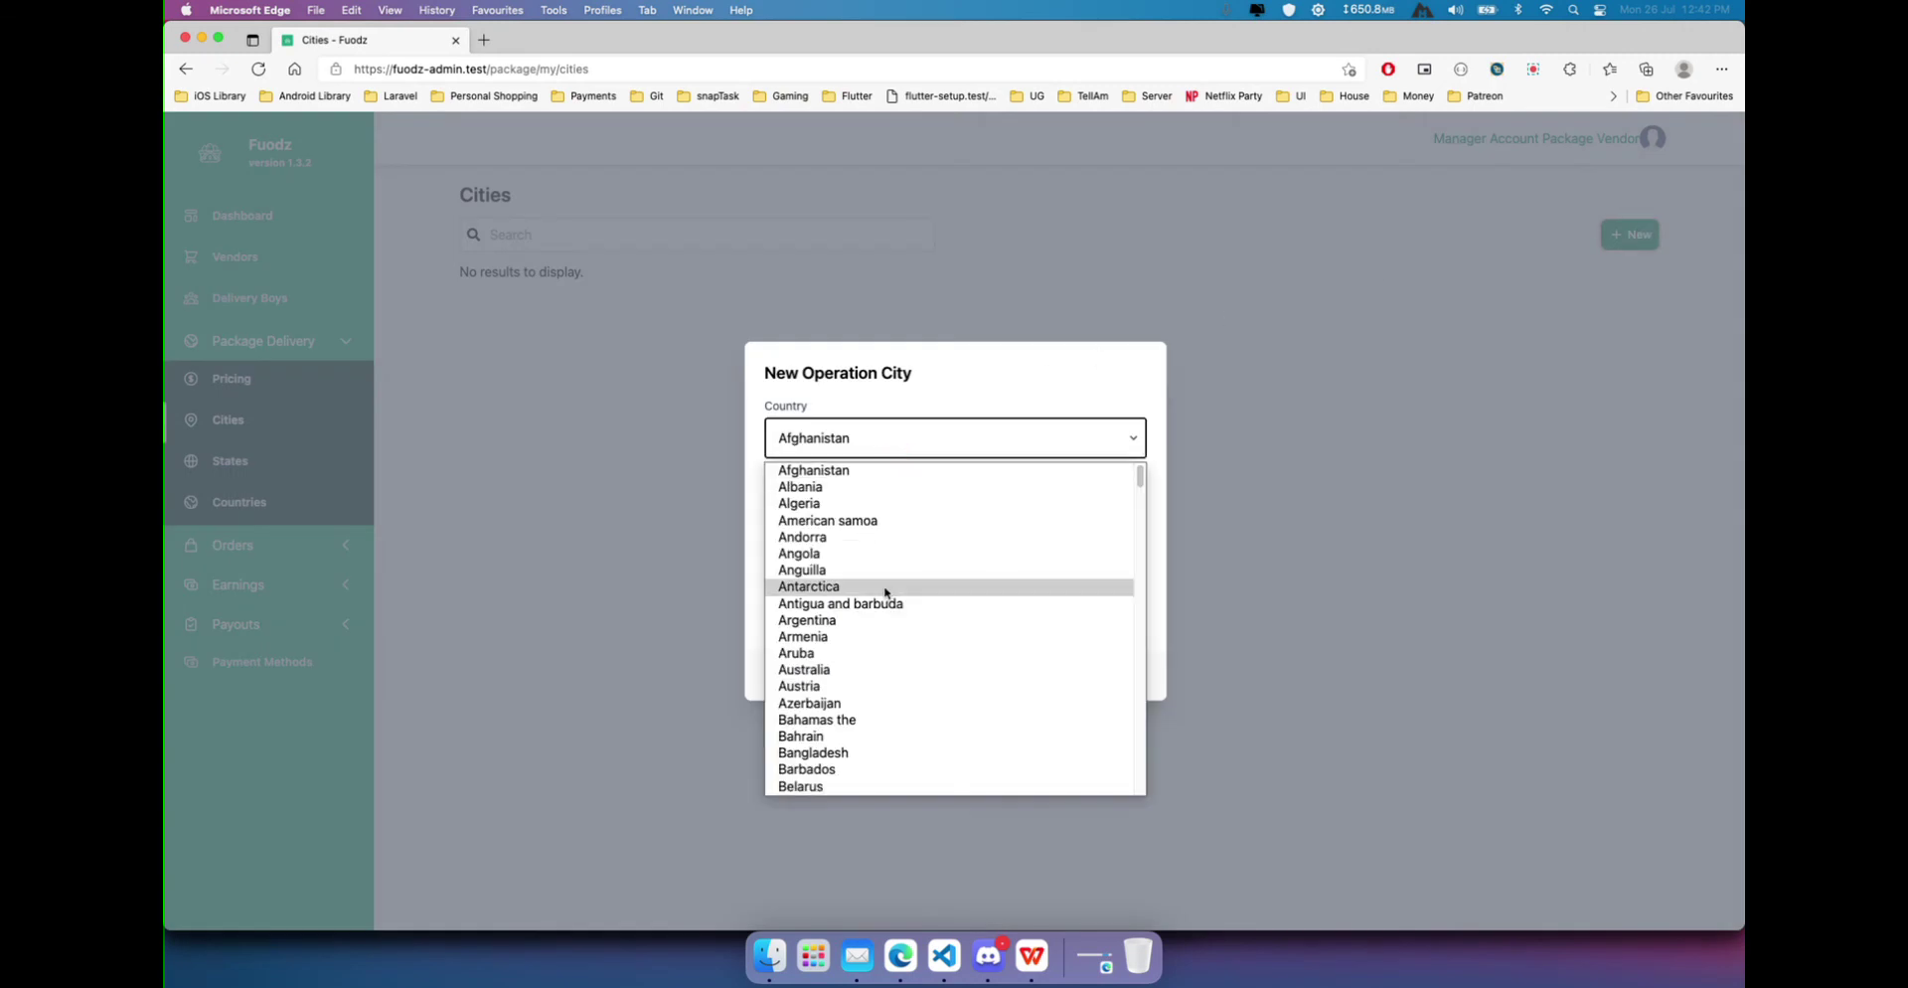
{"action": "key", "text": "g"}
{"action": "key", "text": "n"}
{"action": "key", "text": "i"}
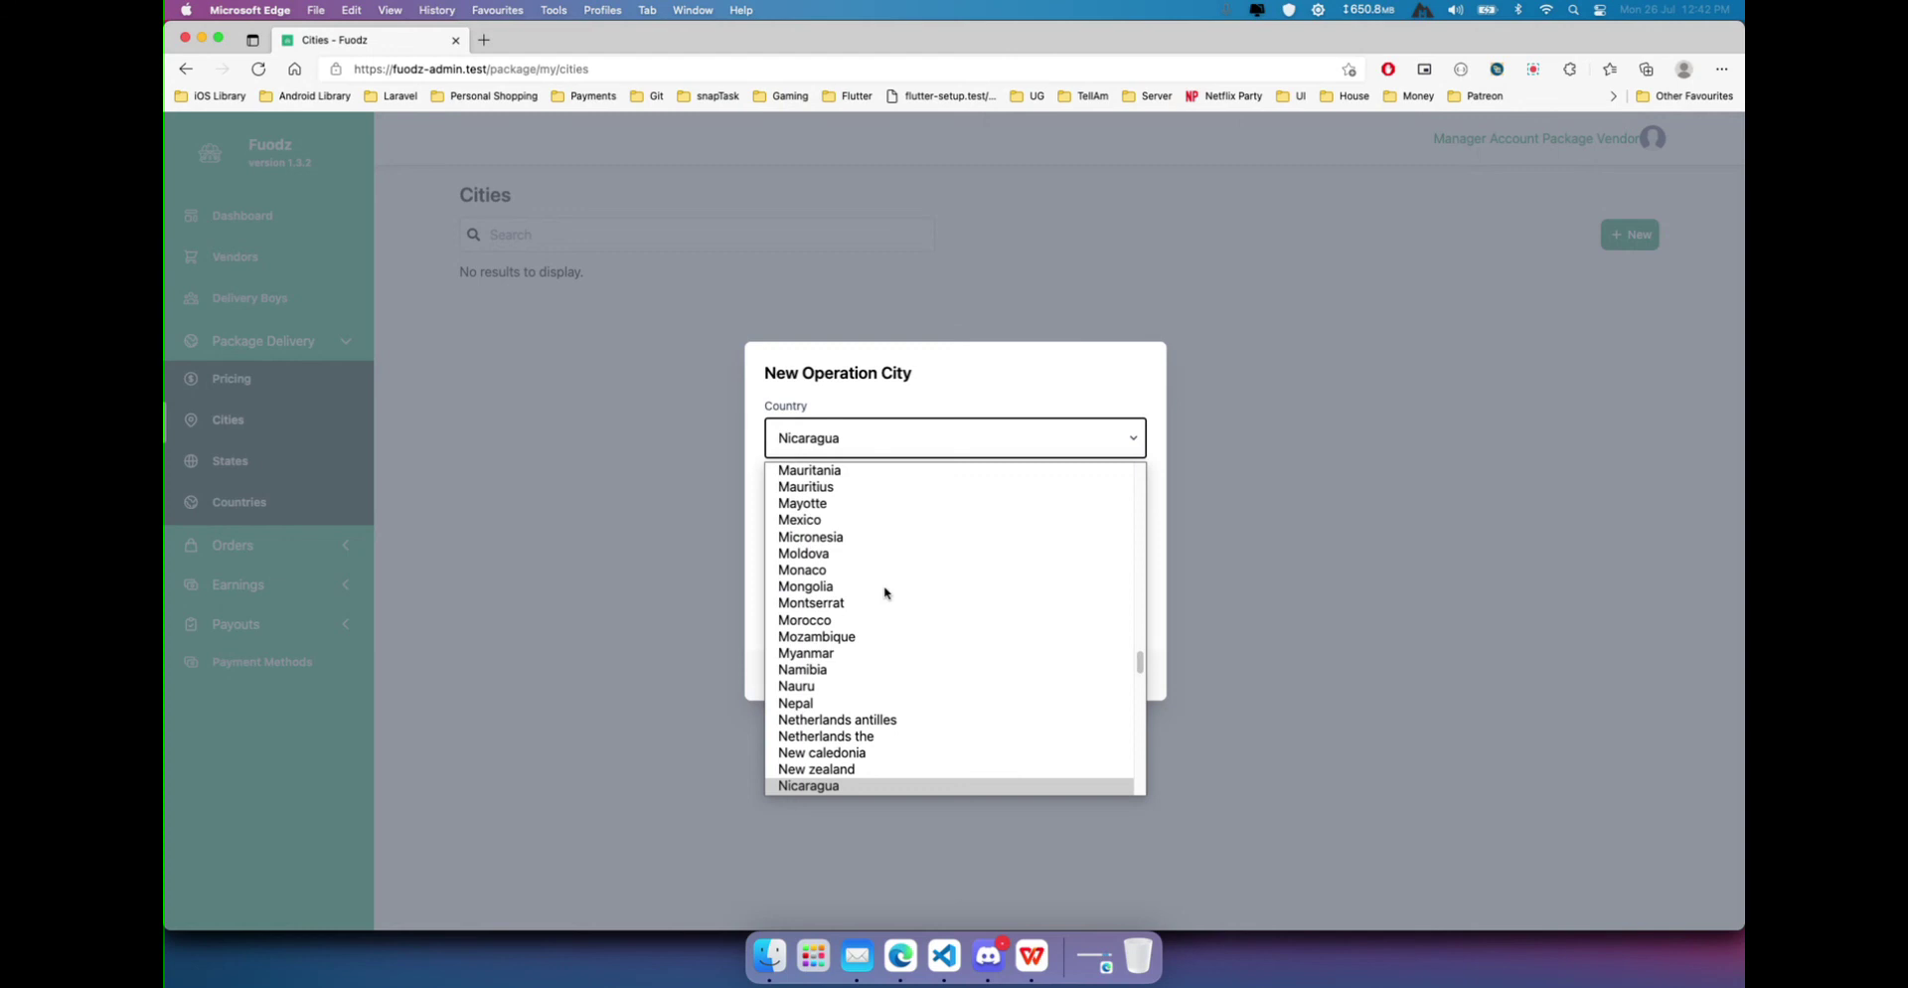
{"action": "key", "text": "g"}
{"action": "key", "text": "e"}
{"action": "key", "text": "r"}
{"action": "key", "text": "i"}
{"action": "key", "text": "Return"}
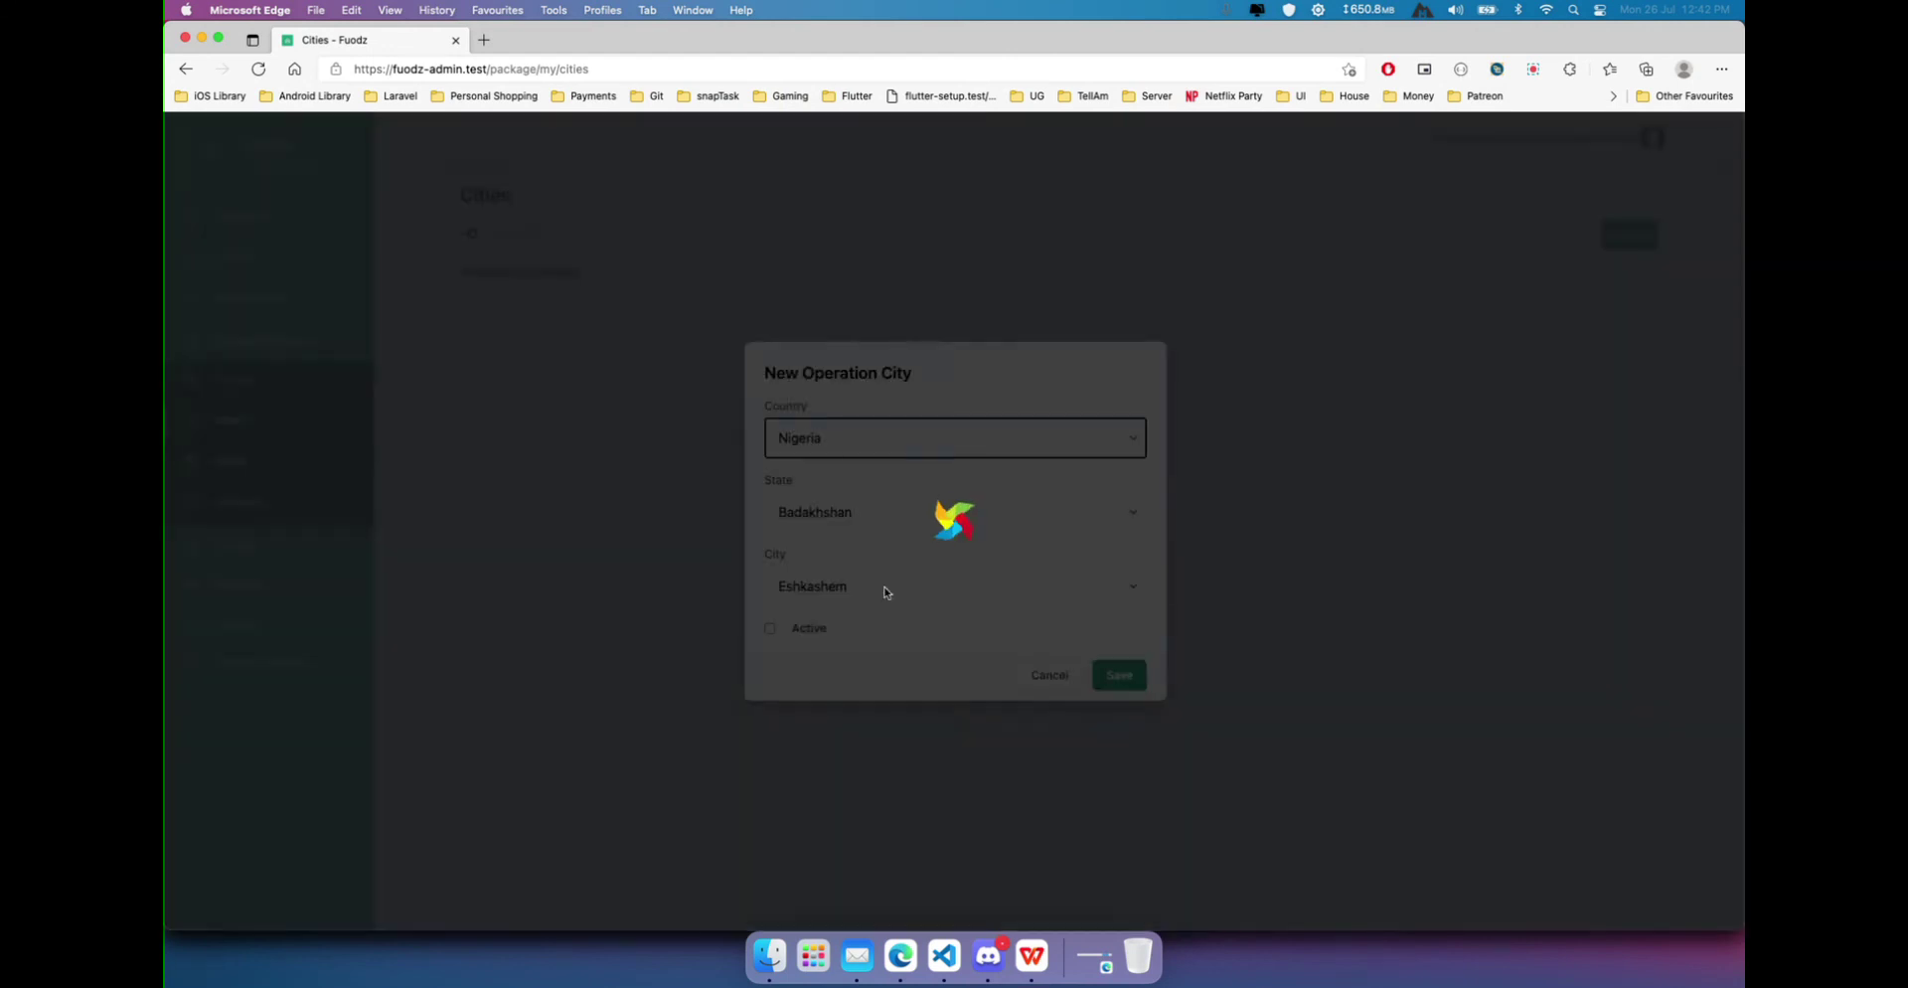
Choose state Lagos and city Ikeja, mark it Active, and save it.
{"action": "left_click", "coordinate": [848, 527]}
{"action": "scroll", "coordinate": [801, 795], "scroll_direction": "down", "scroll_amount": 5}
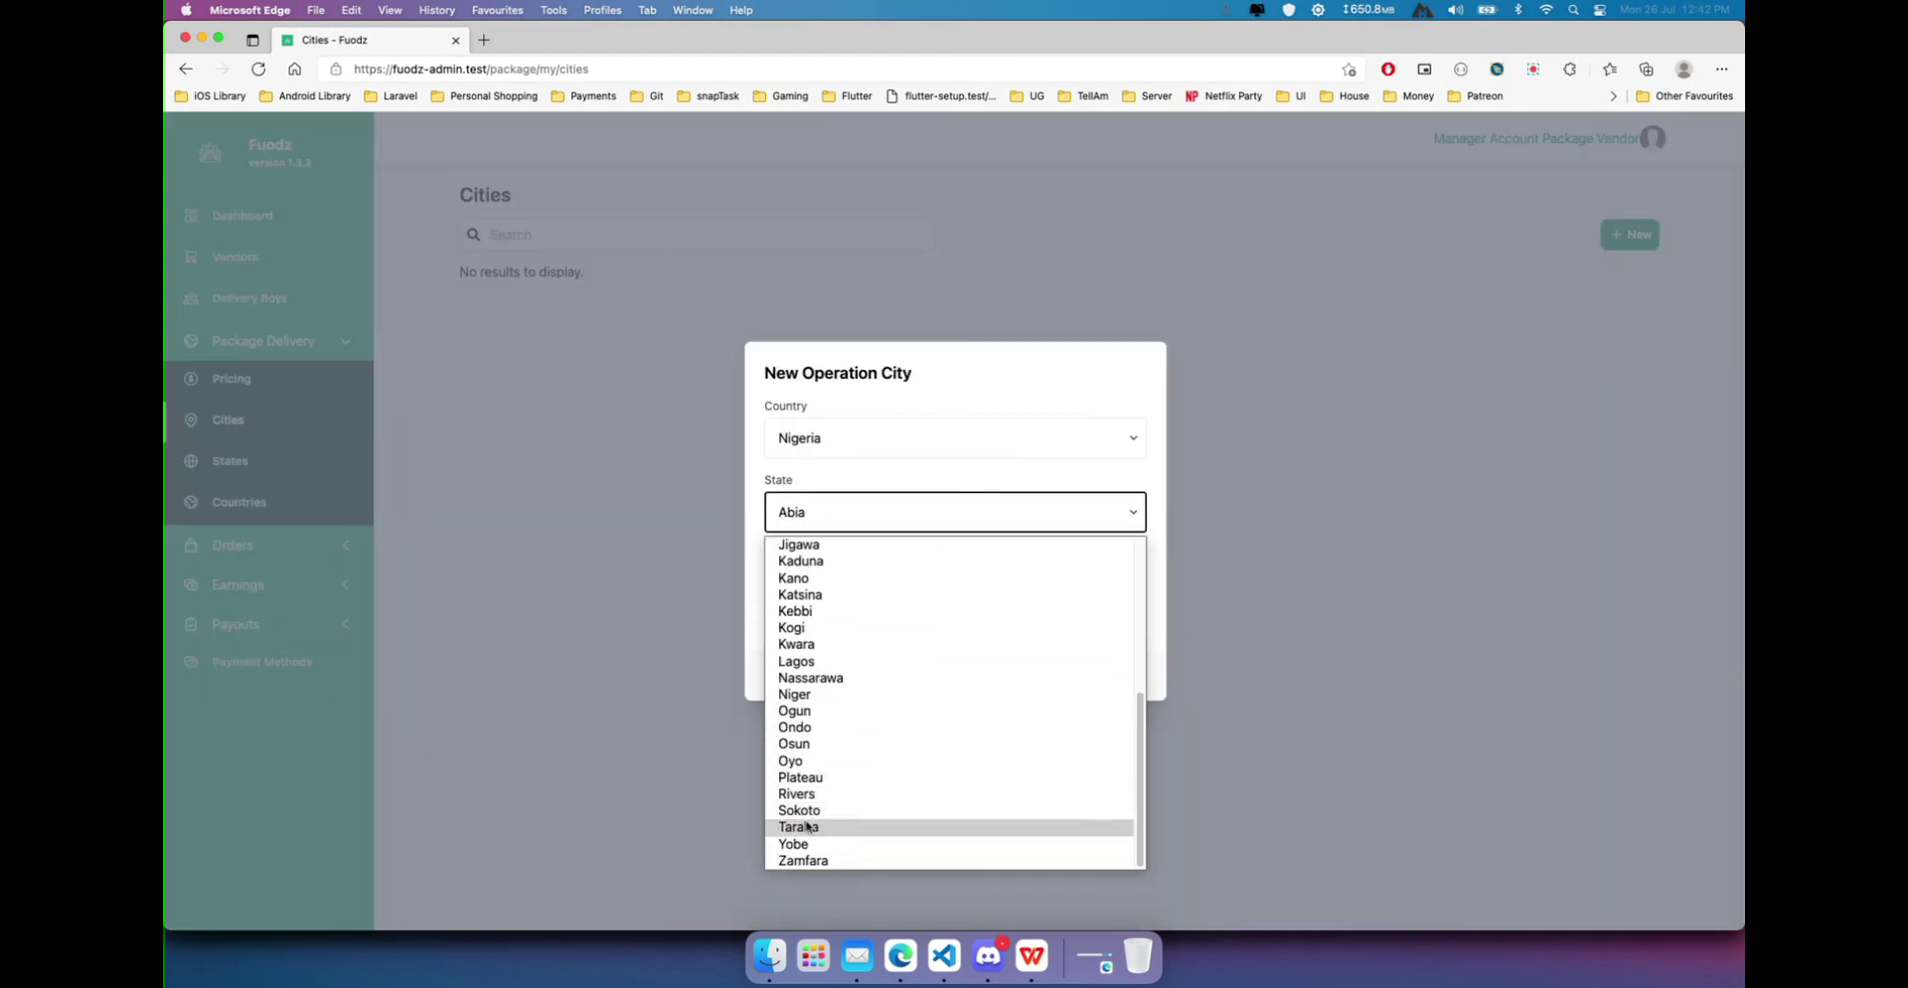
{"action": "left_click", "coordinate": [805, 660]}
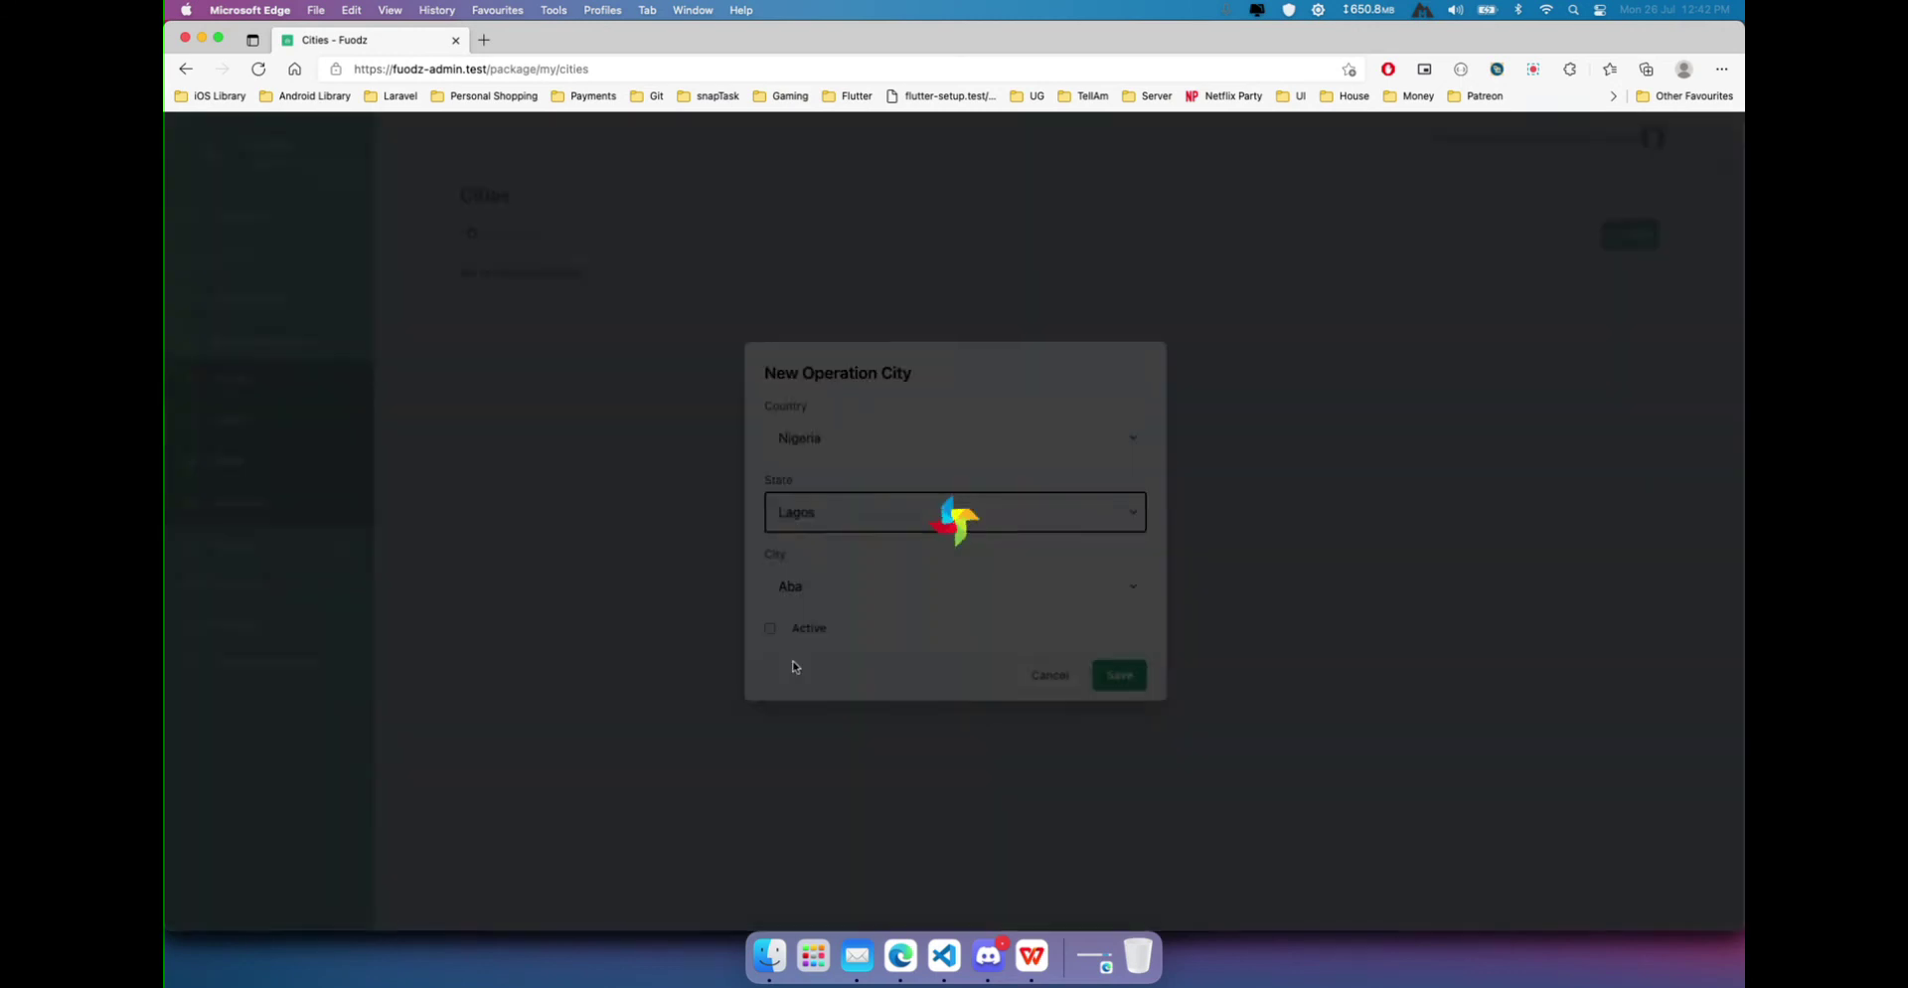
{"action": "left_click", "coordinate": [818, 601]}
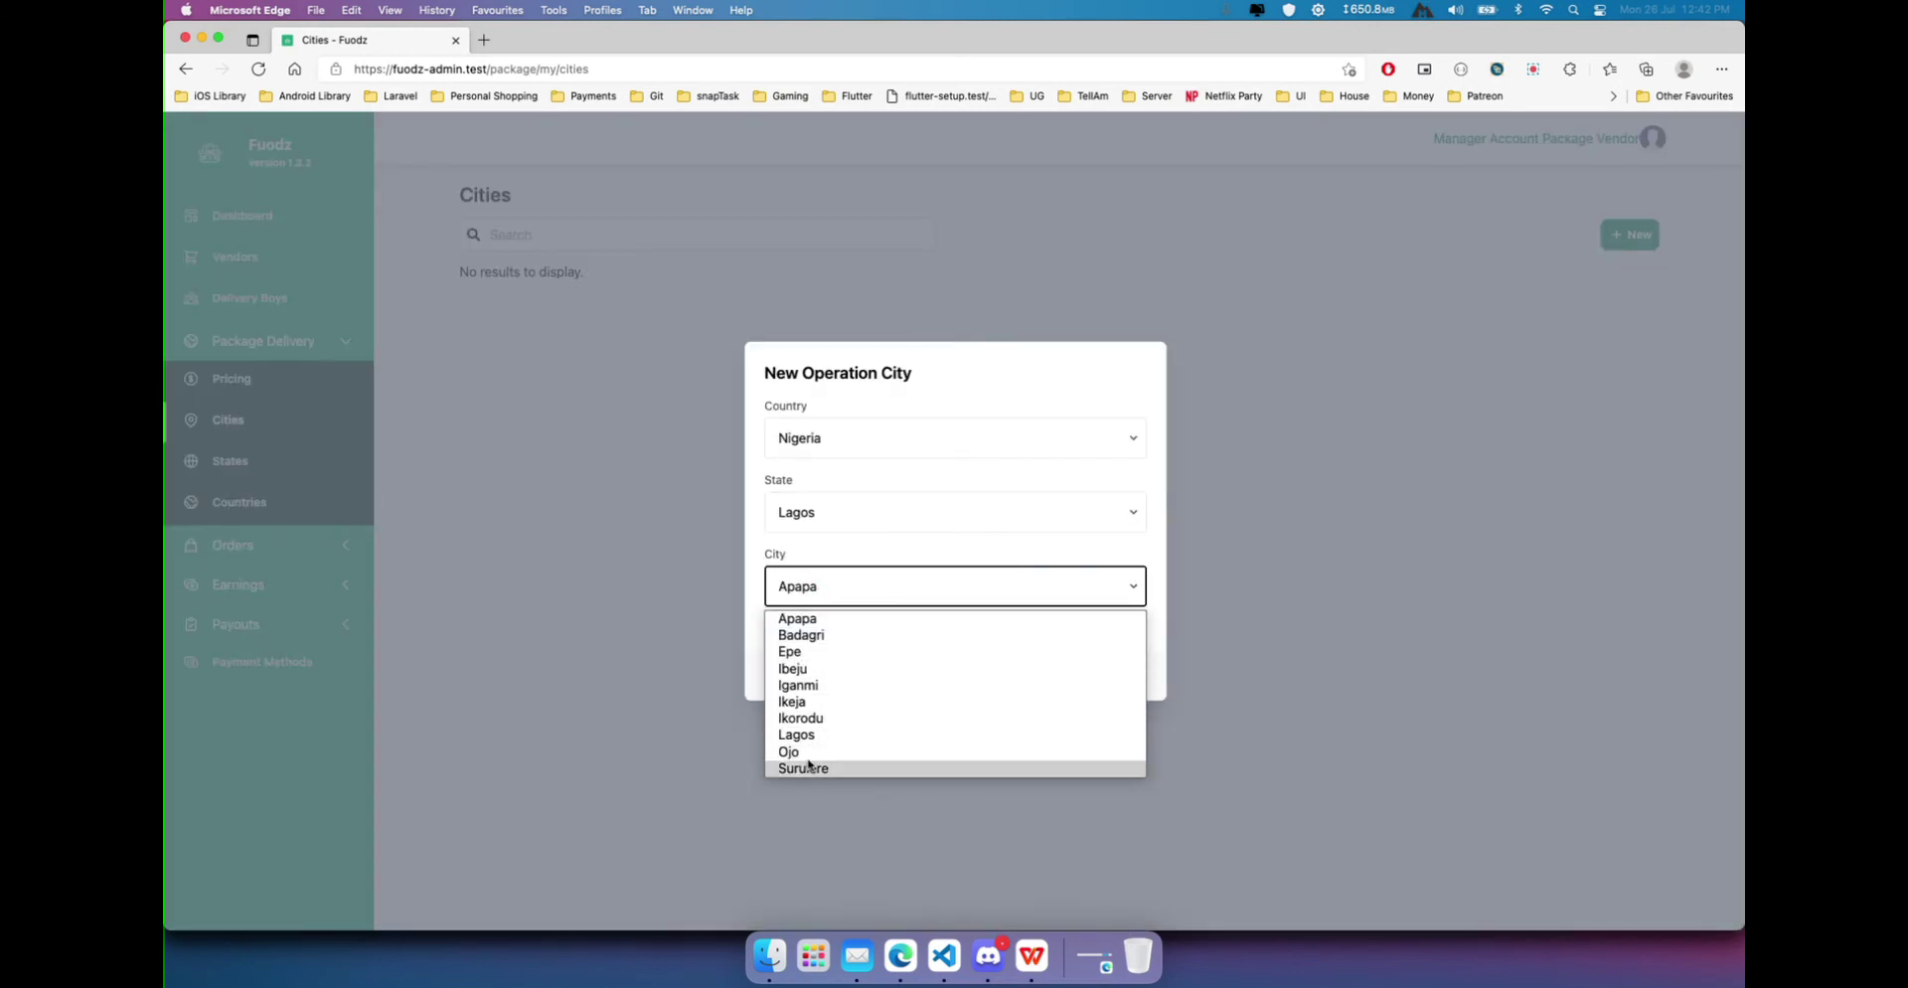
{"action": "left_click", "coordinate": [806, 702]}
{"action": "left_click", "coordinate": [805, 628]}
{"action": "left_click", "coordinate": [1139, 675]}
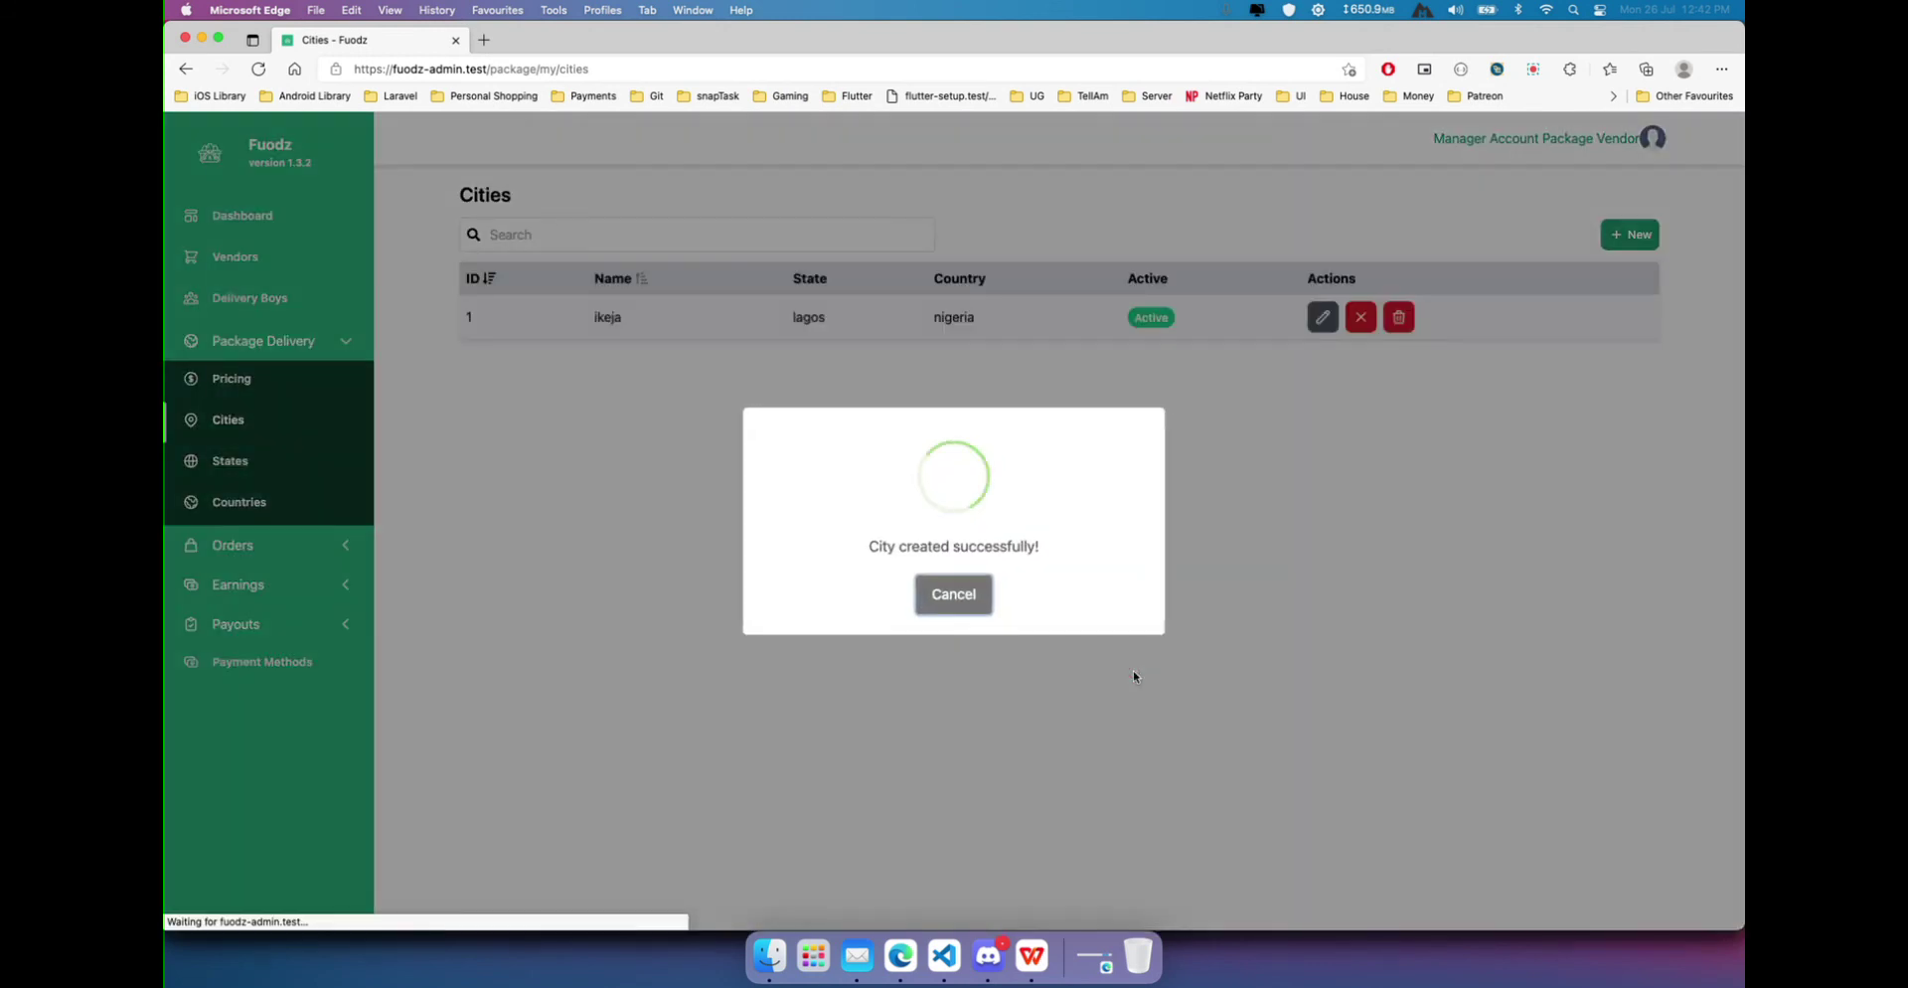
{"action": "left_click", "coordinate": [915, 678]}
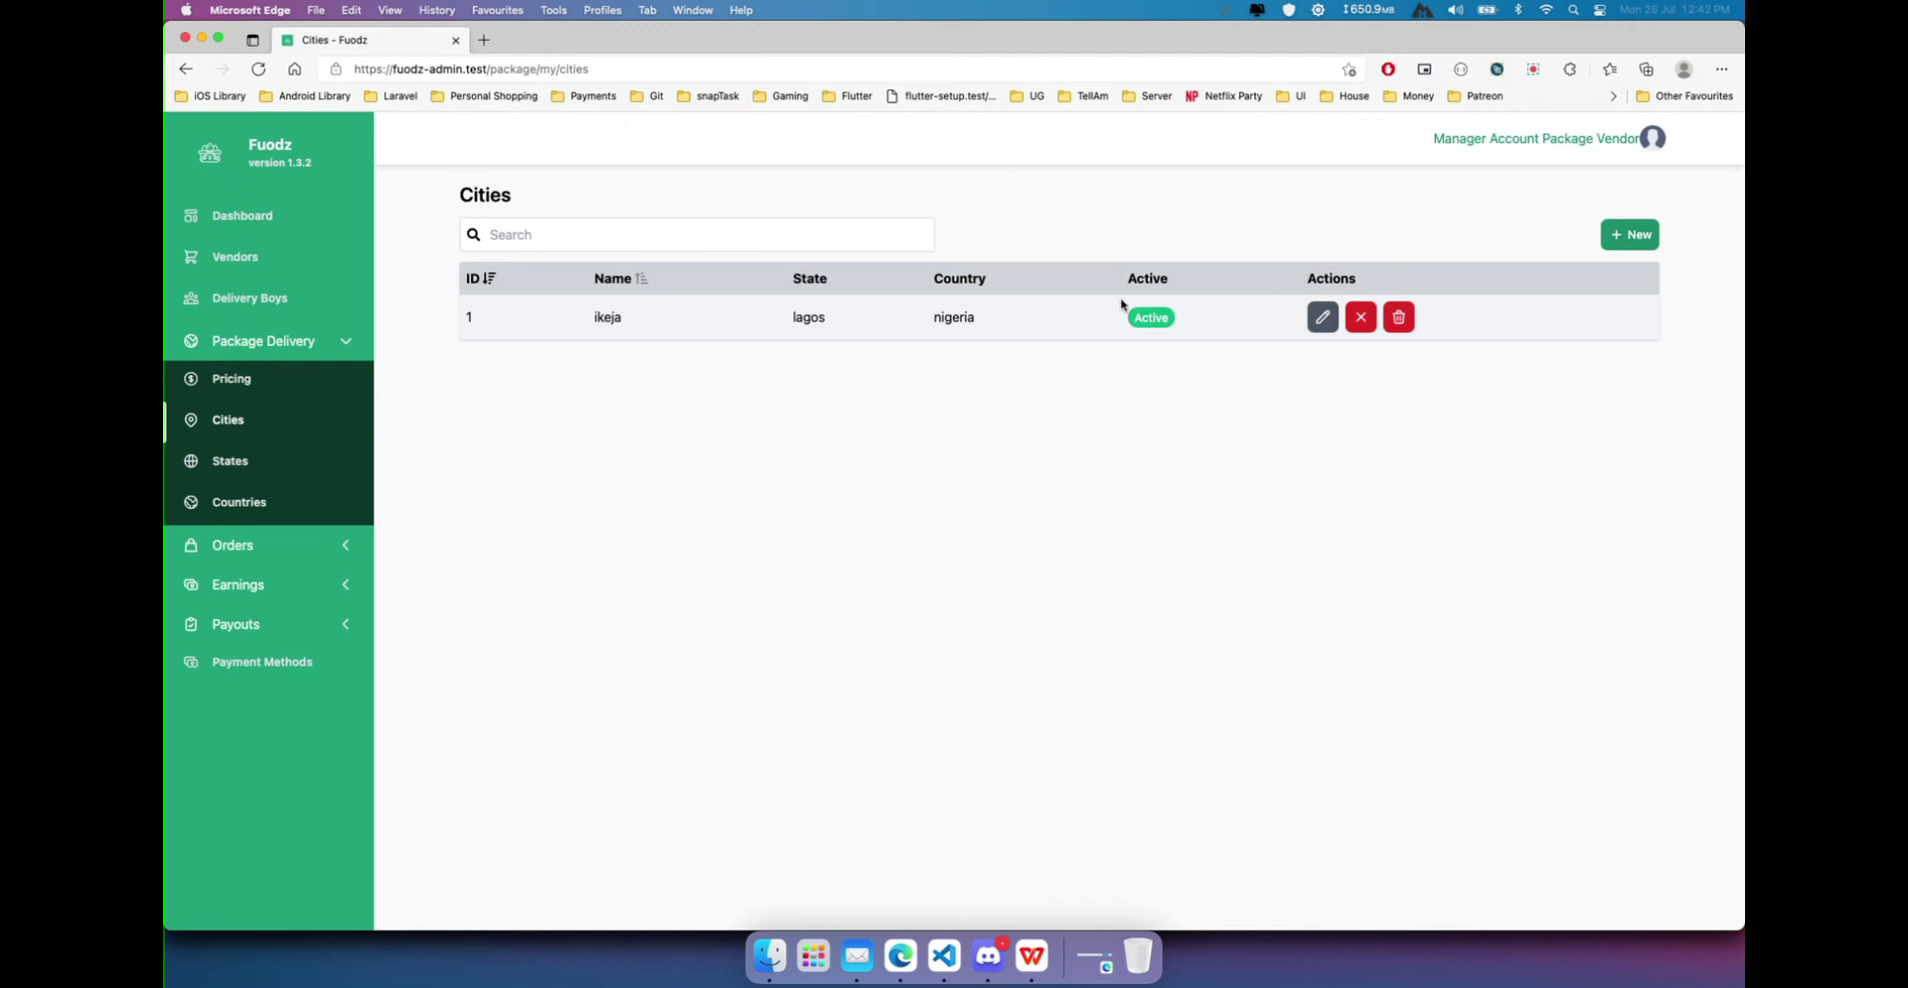
{"action": "double_click", "coordinate": [613, 317]}
{"action": "left_click", "coordinate": [760, 326]}
On the States page, add Lagos in Nigeria as an active operation state.
{"action": "left_click", "coordinate": [232, 462]}
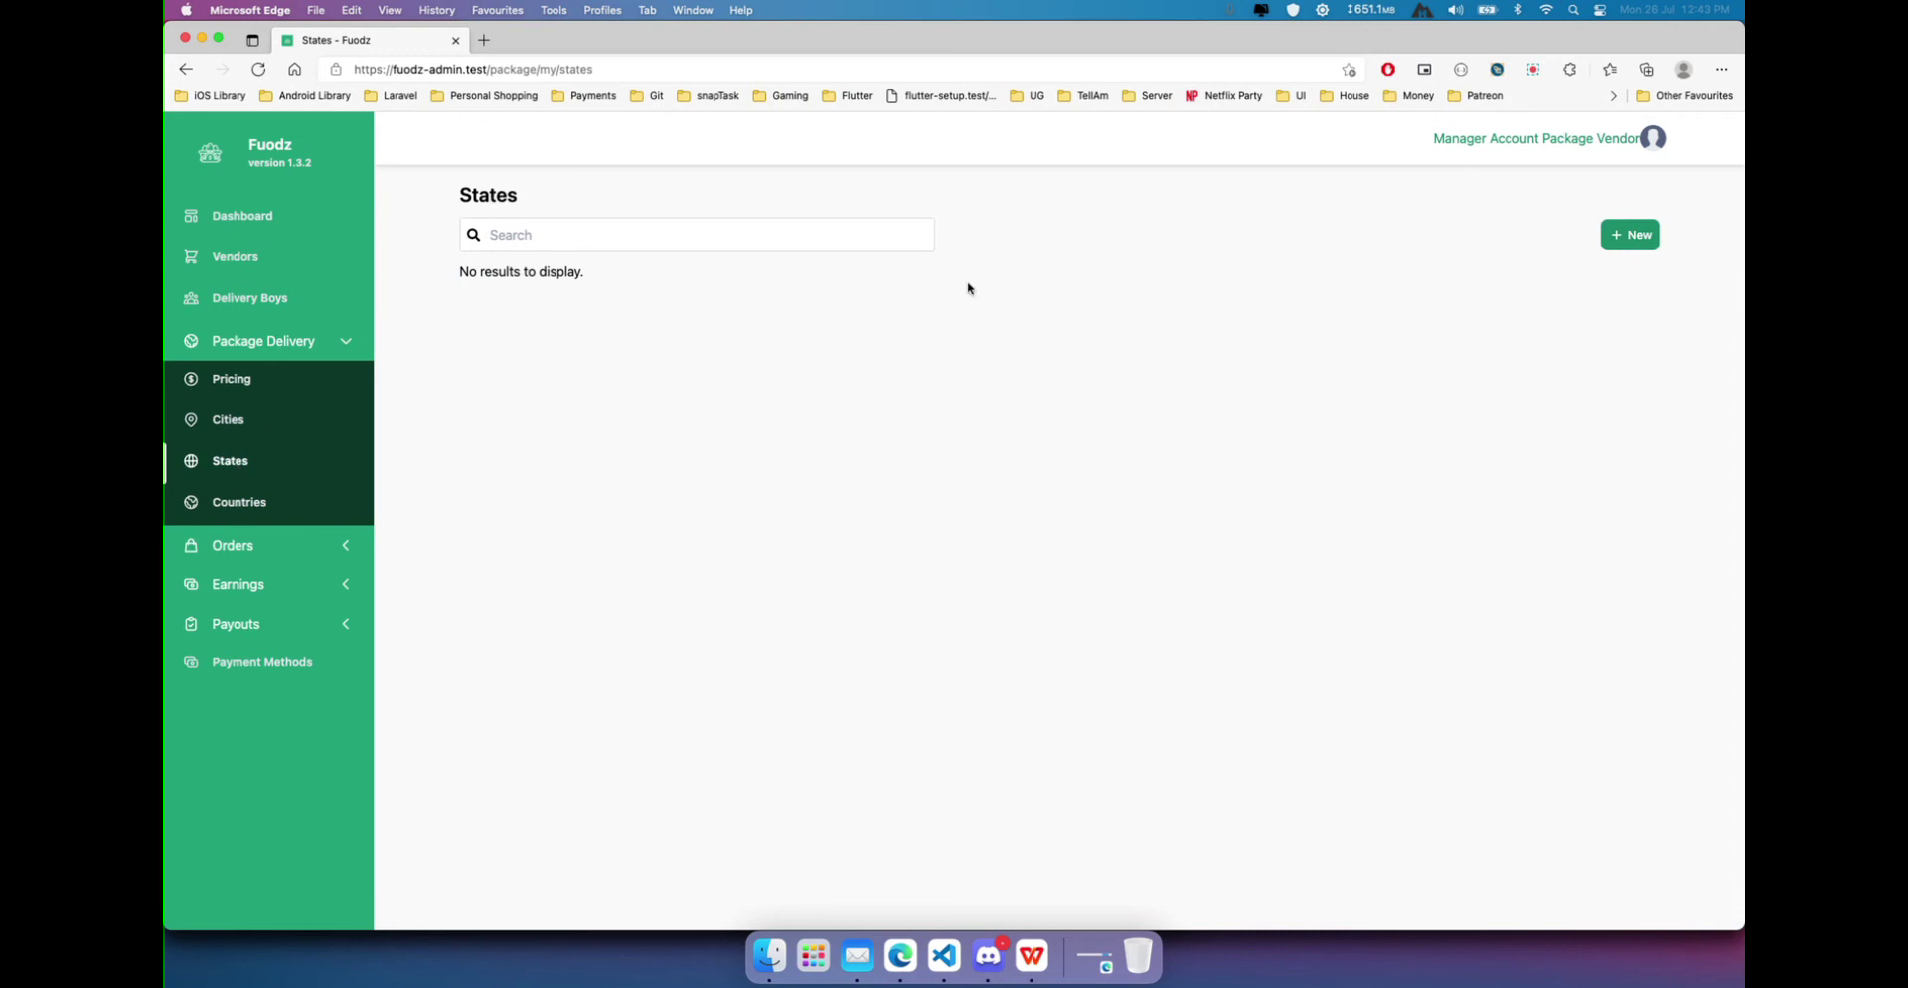
{"action": "left_click", "coordinate": [1623, 234]}
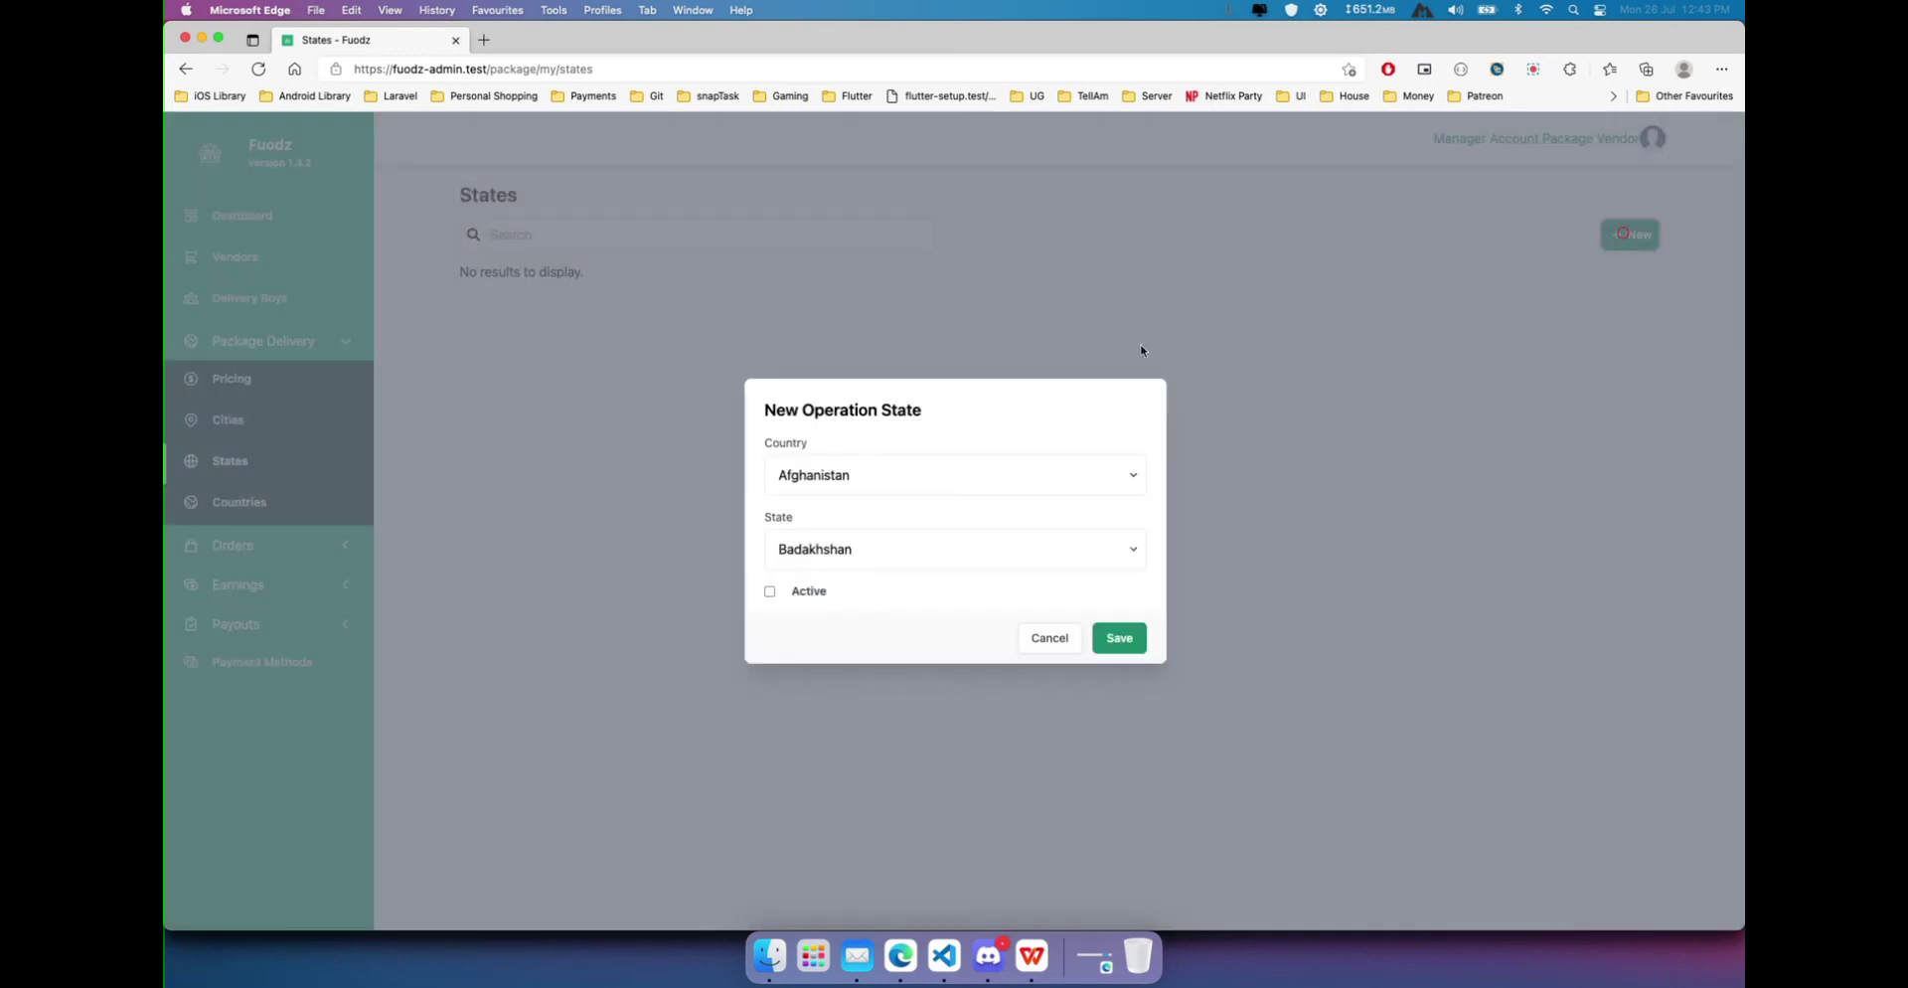
{"action": "left_click", "coordinate": [845, 484]}
{"action": "type", "text": "nig"}
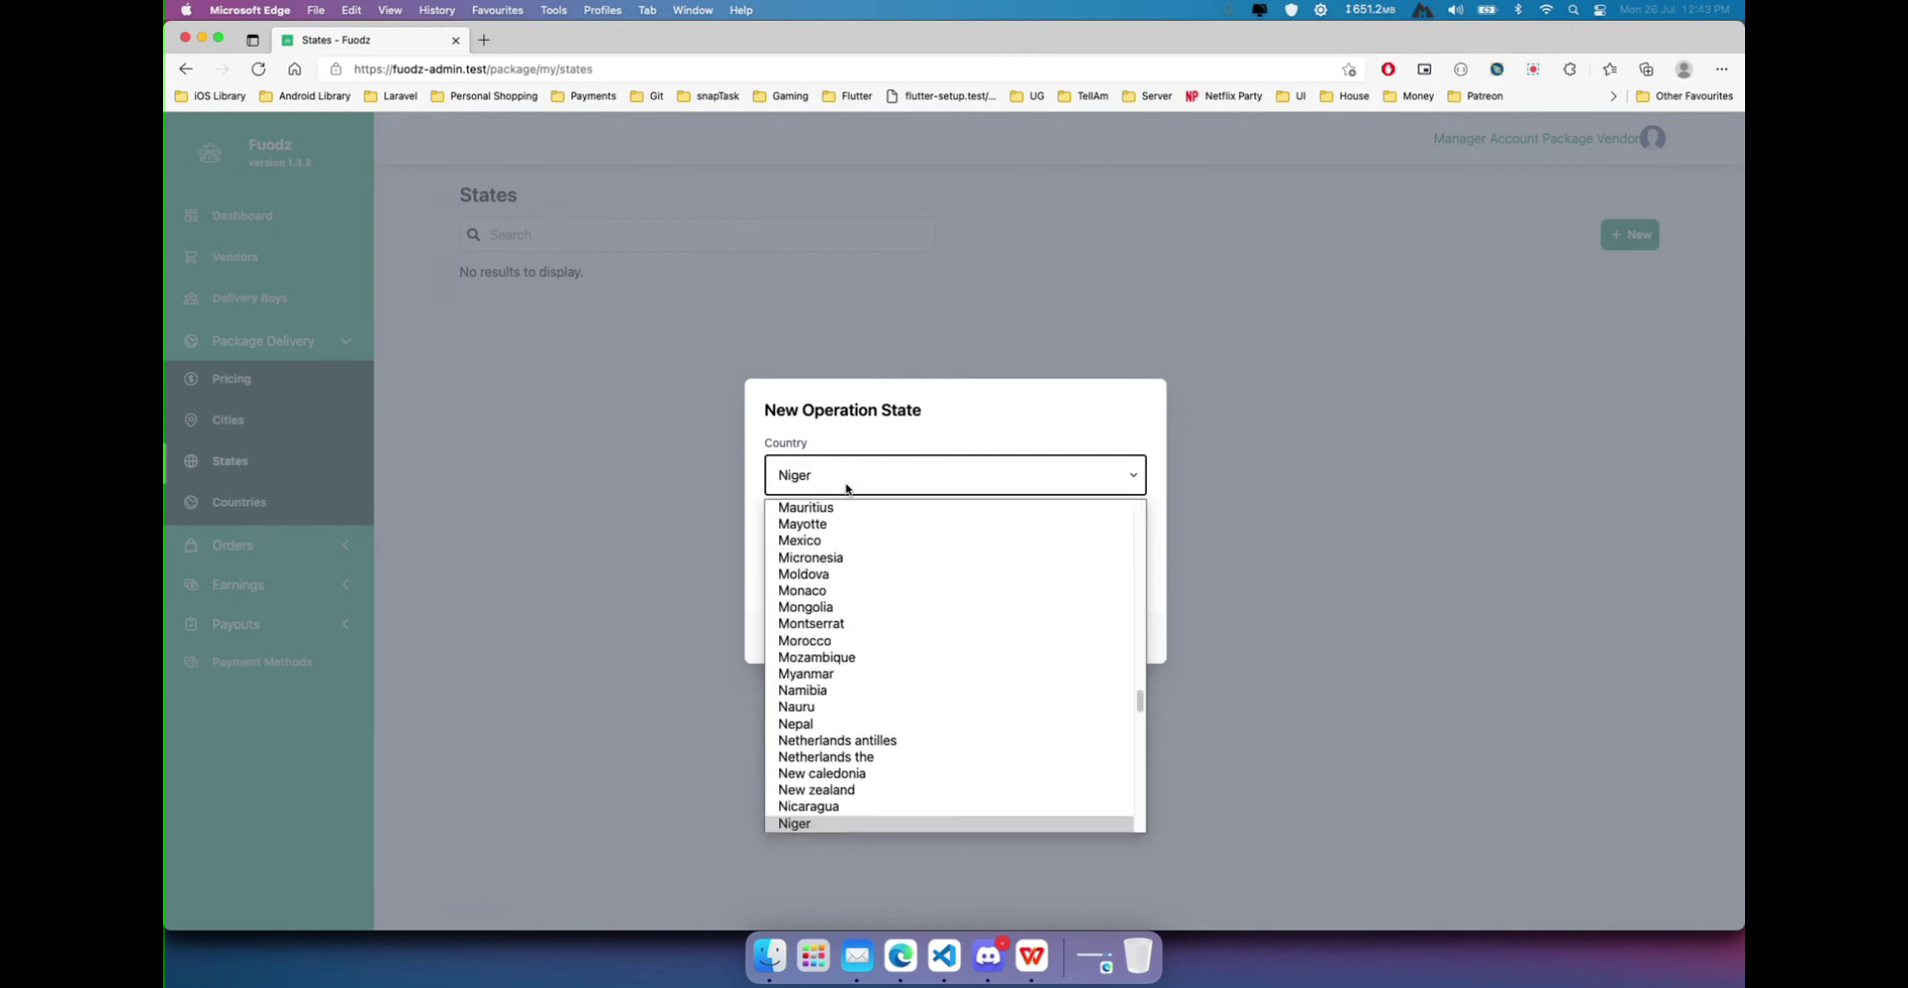
{"action": "key", "text": "Down"}
{"action": "key", "text": "Return"}
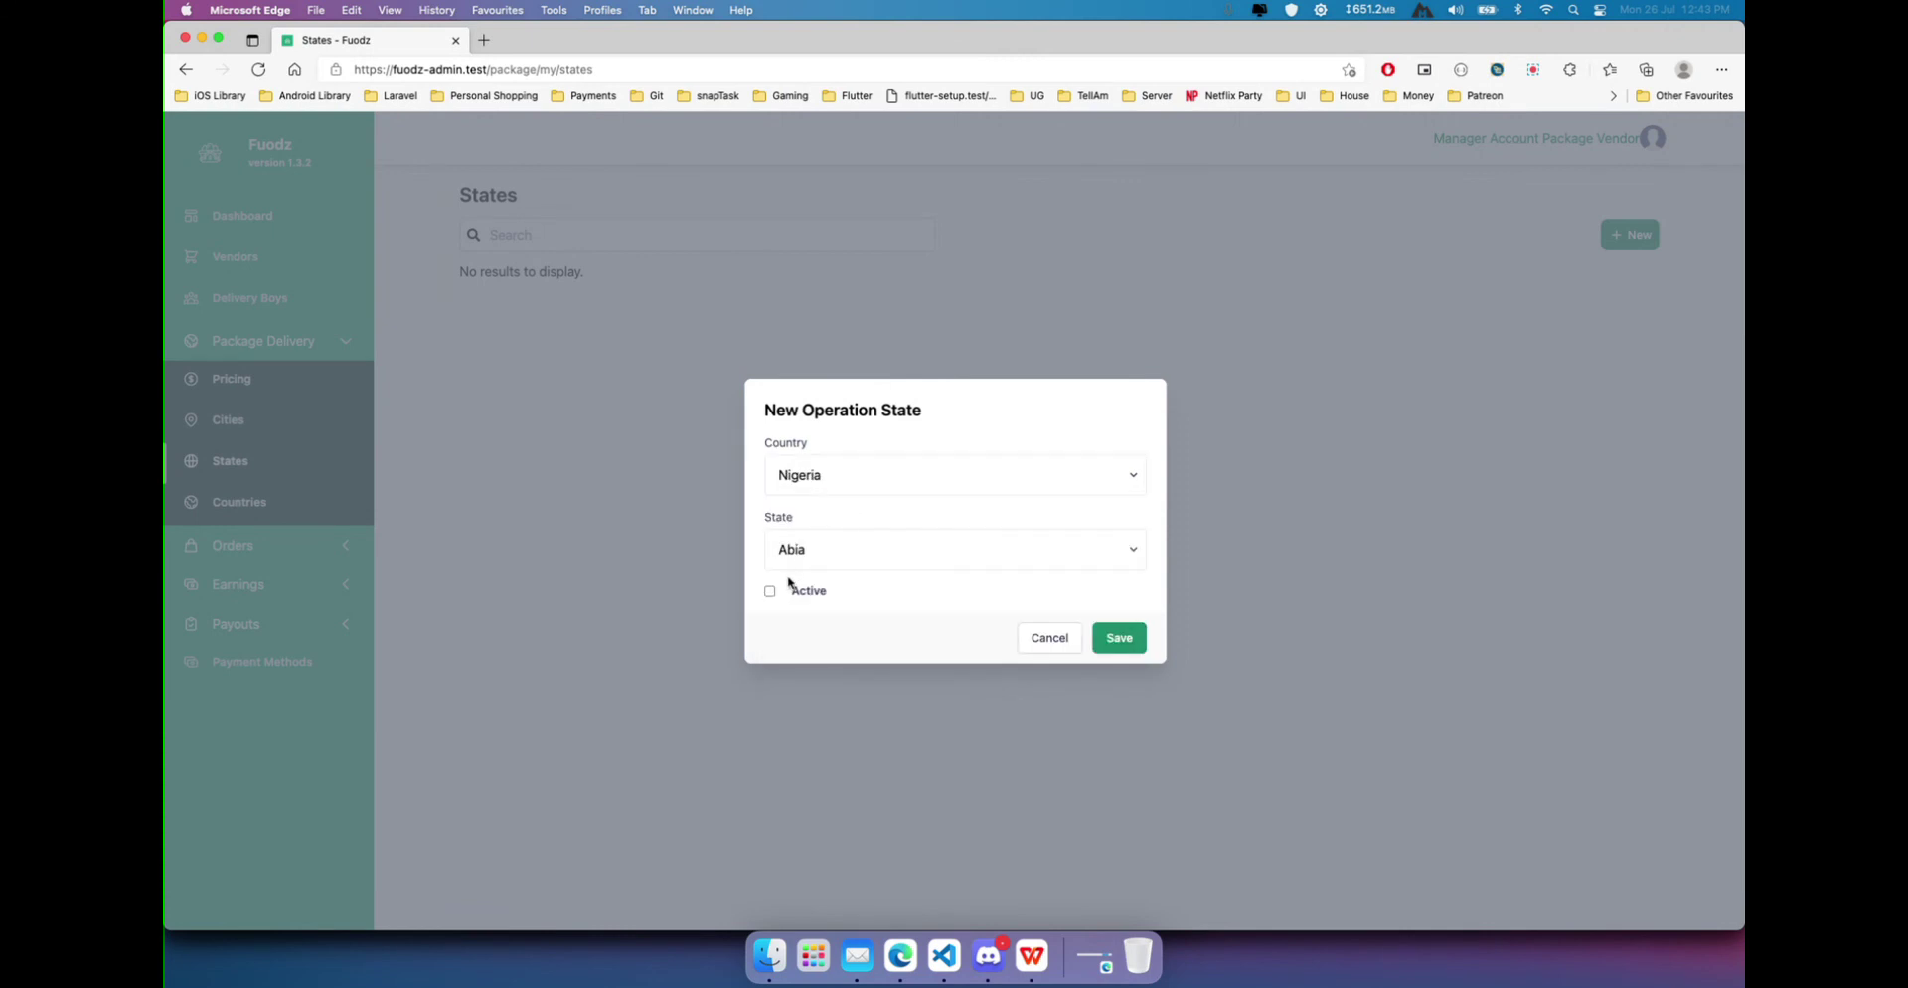
{"action": "left_click", "coordinate": [803, 560]}
{"action": "scroll", "coordinate": [847, 767], "scroll_direction": "down", "scroll_amount": 5}
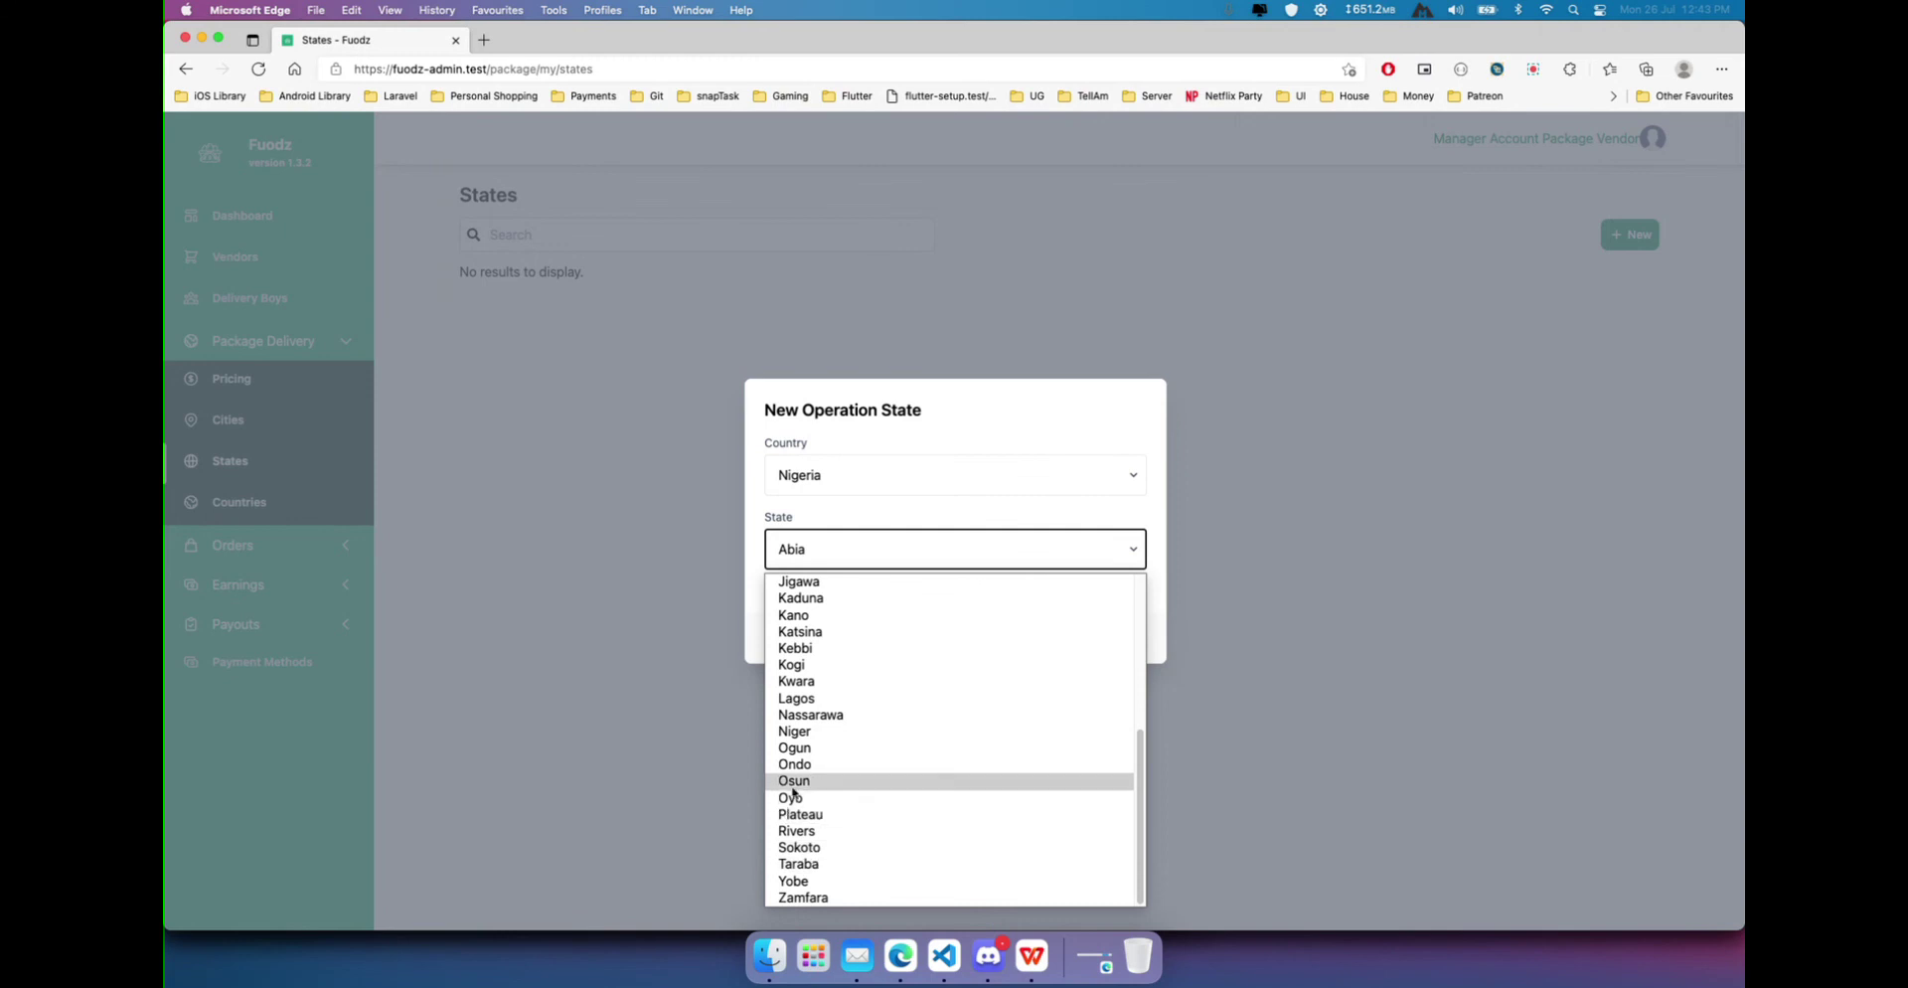
{"action": "left_click", "coordinate": [798, 699]}
{"action": "left_click", "coordinate": [813, 591]}
{"action": "left_click", "coordinate": [1121, 632]}
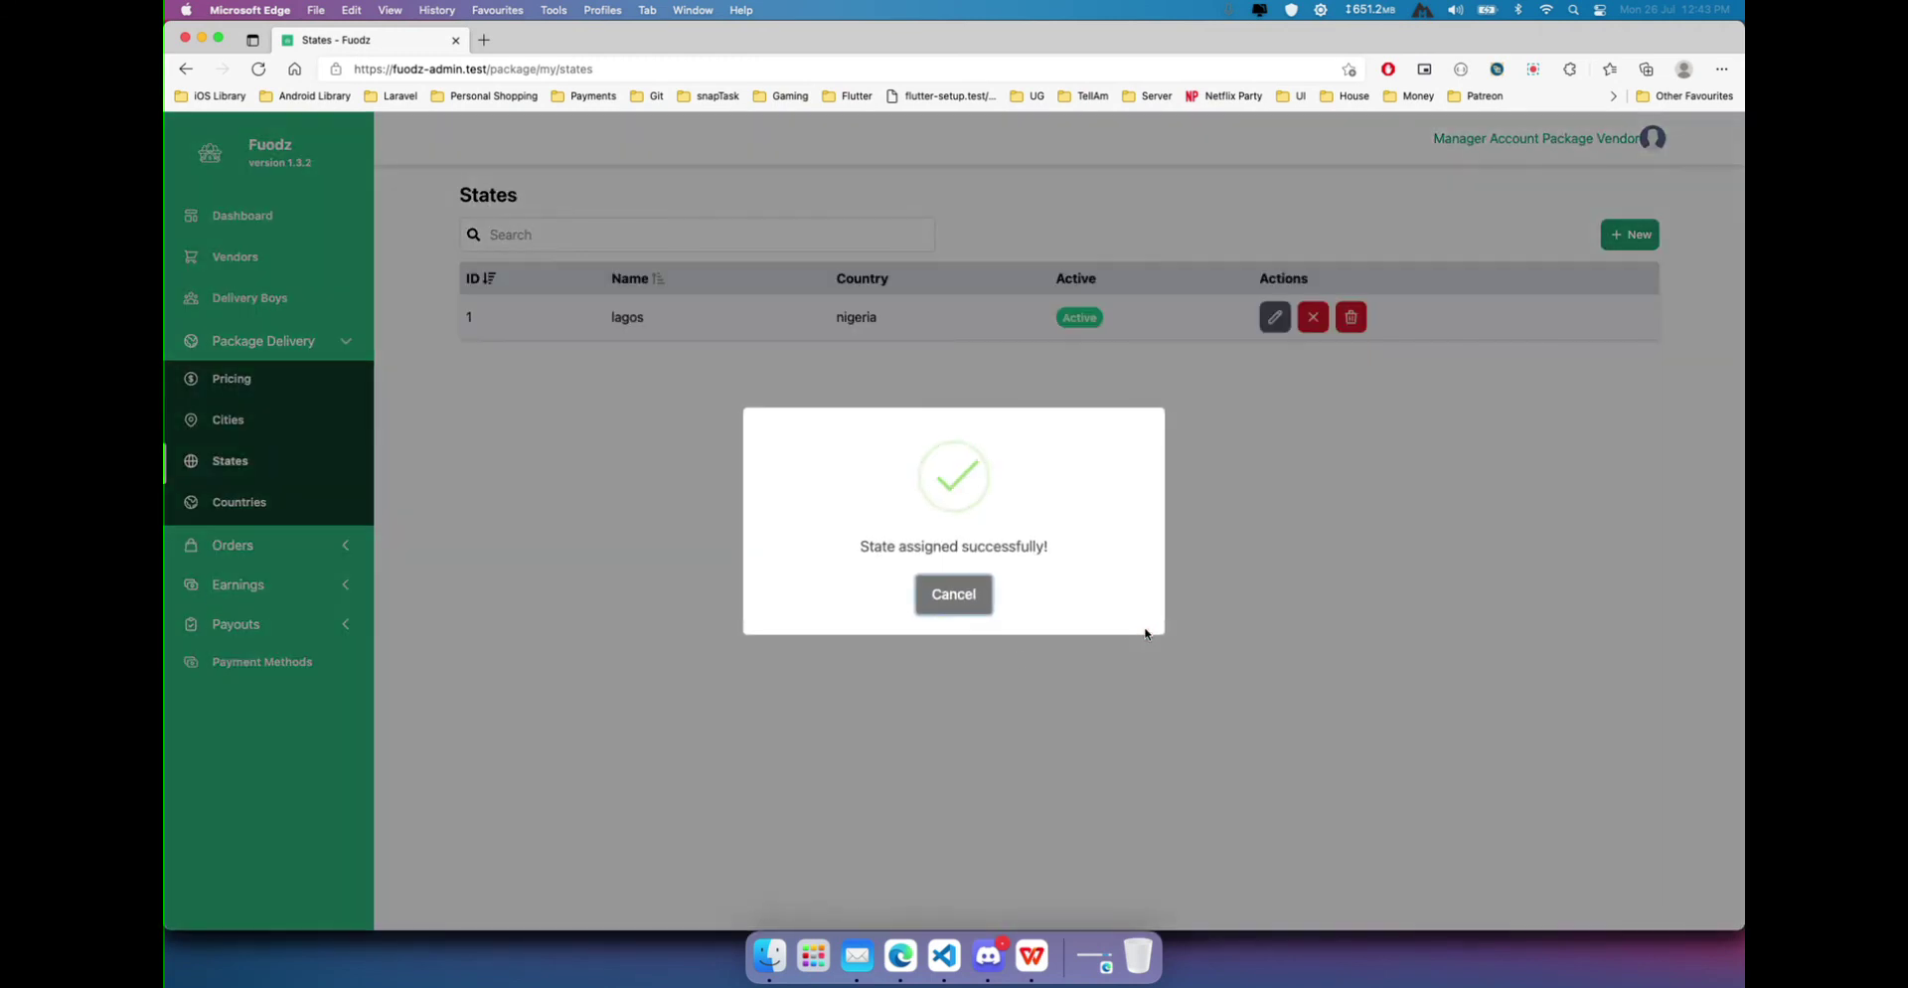
{"action": "left_click", "coordinate": [967, 705]}
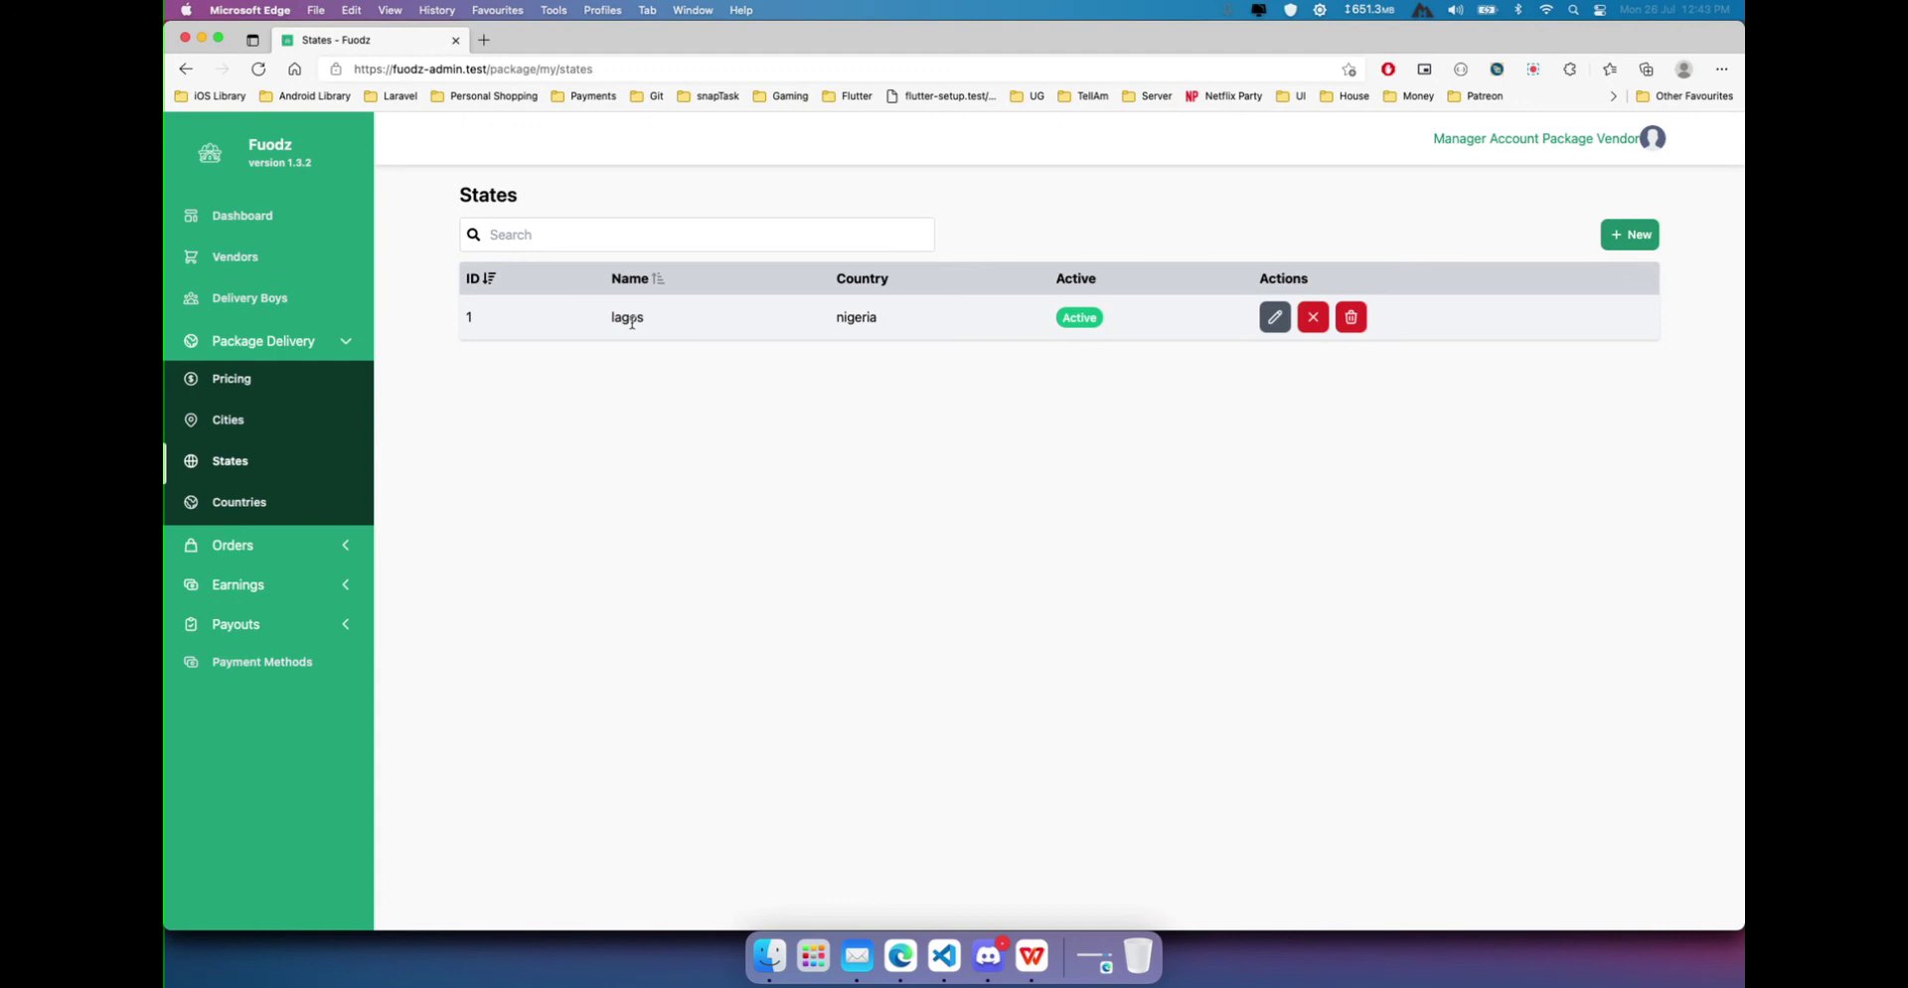
Add Ondo in Nigeria as a second operation state and save it.
{"action": "left_click", "coordinate": [1631, 235]}
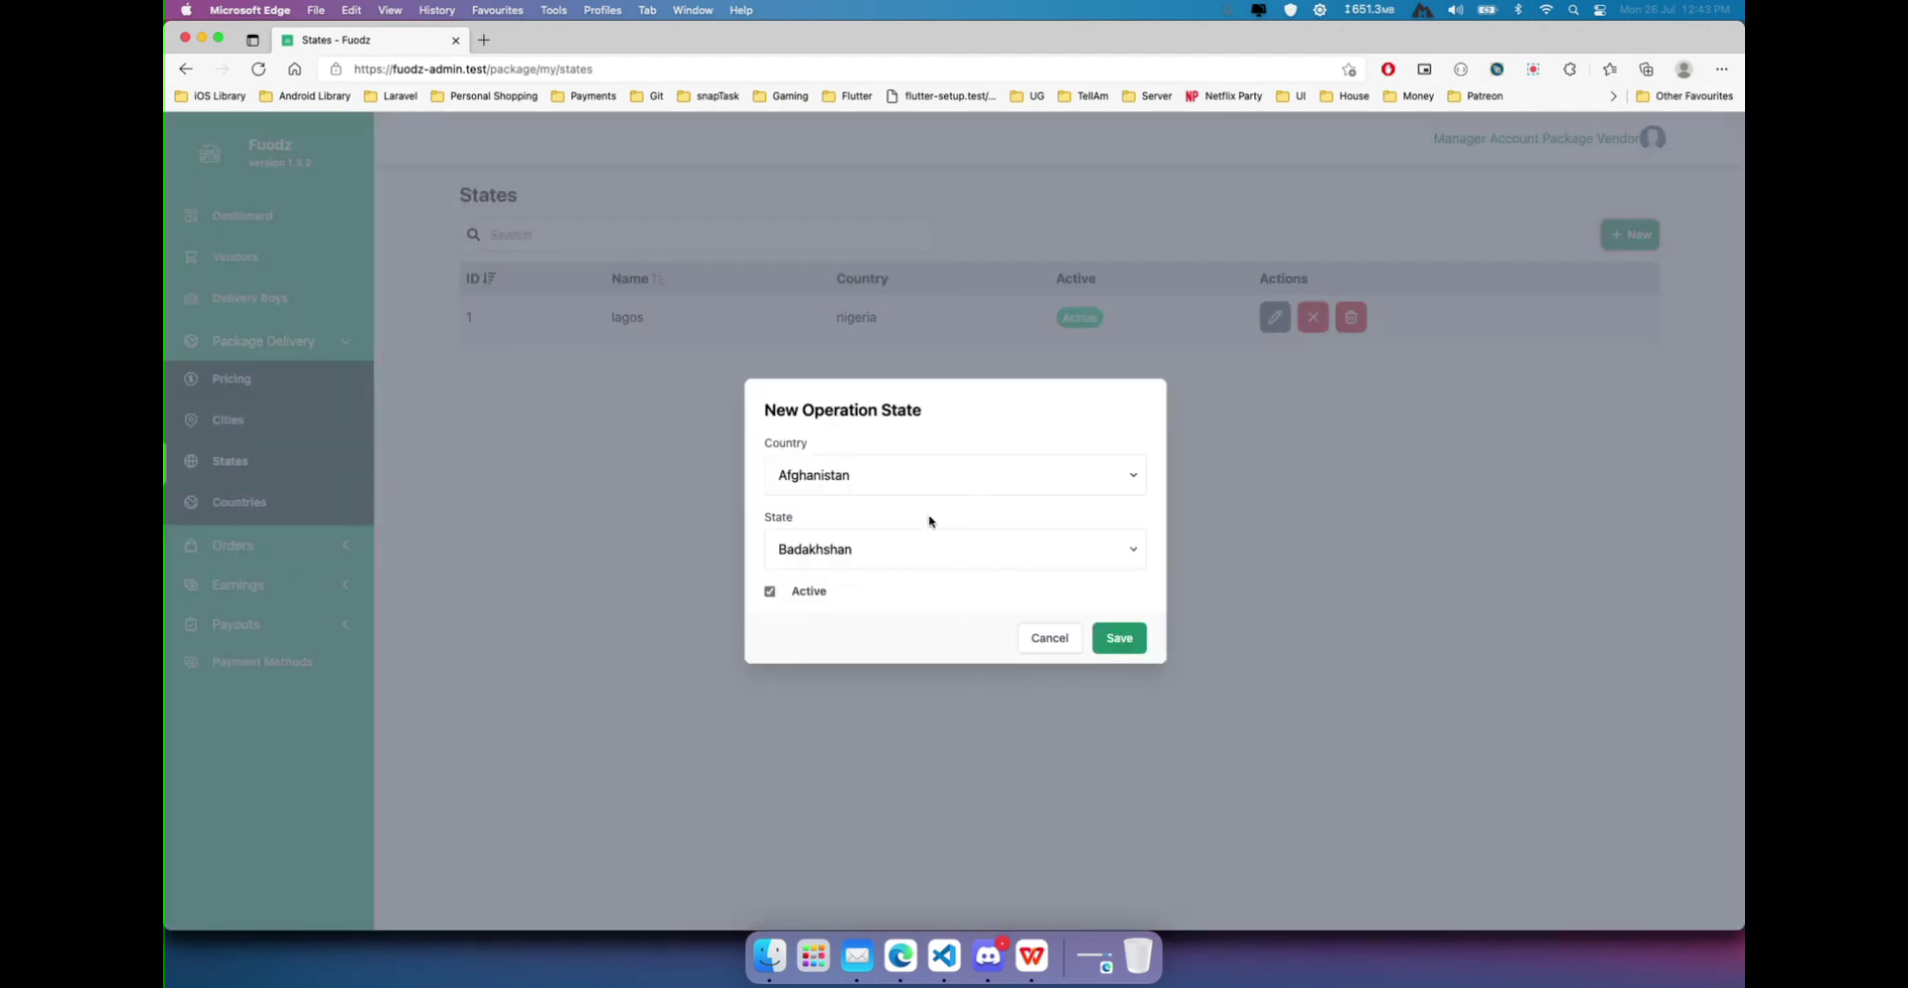
{"action": "left_click", "coordinate": [901, 474]}
{"action": "type", "text": "nig"}
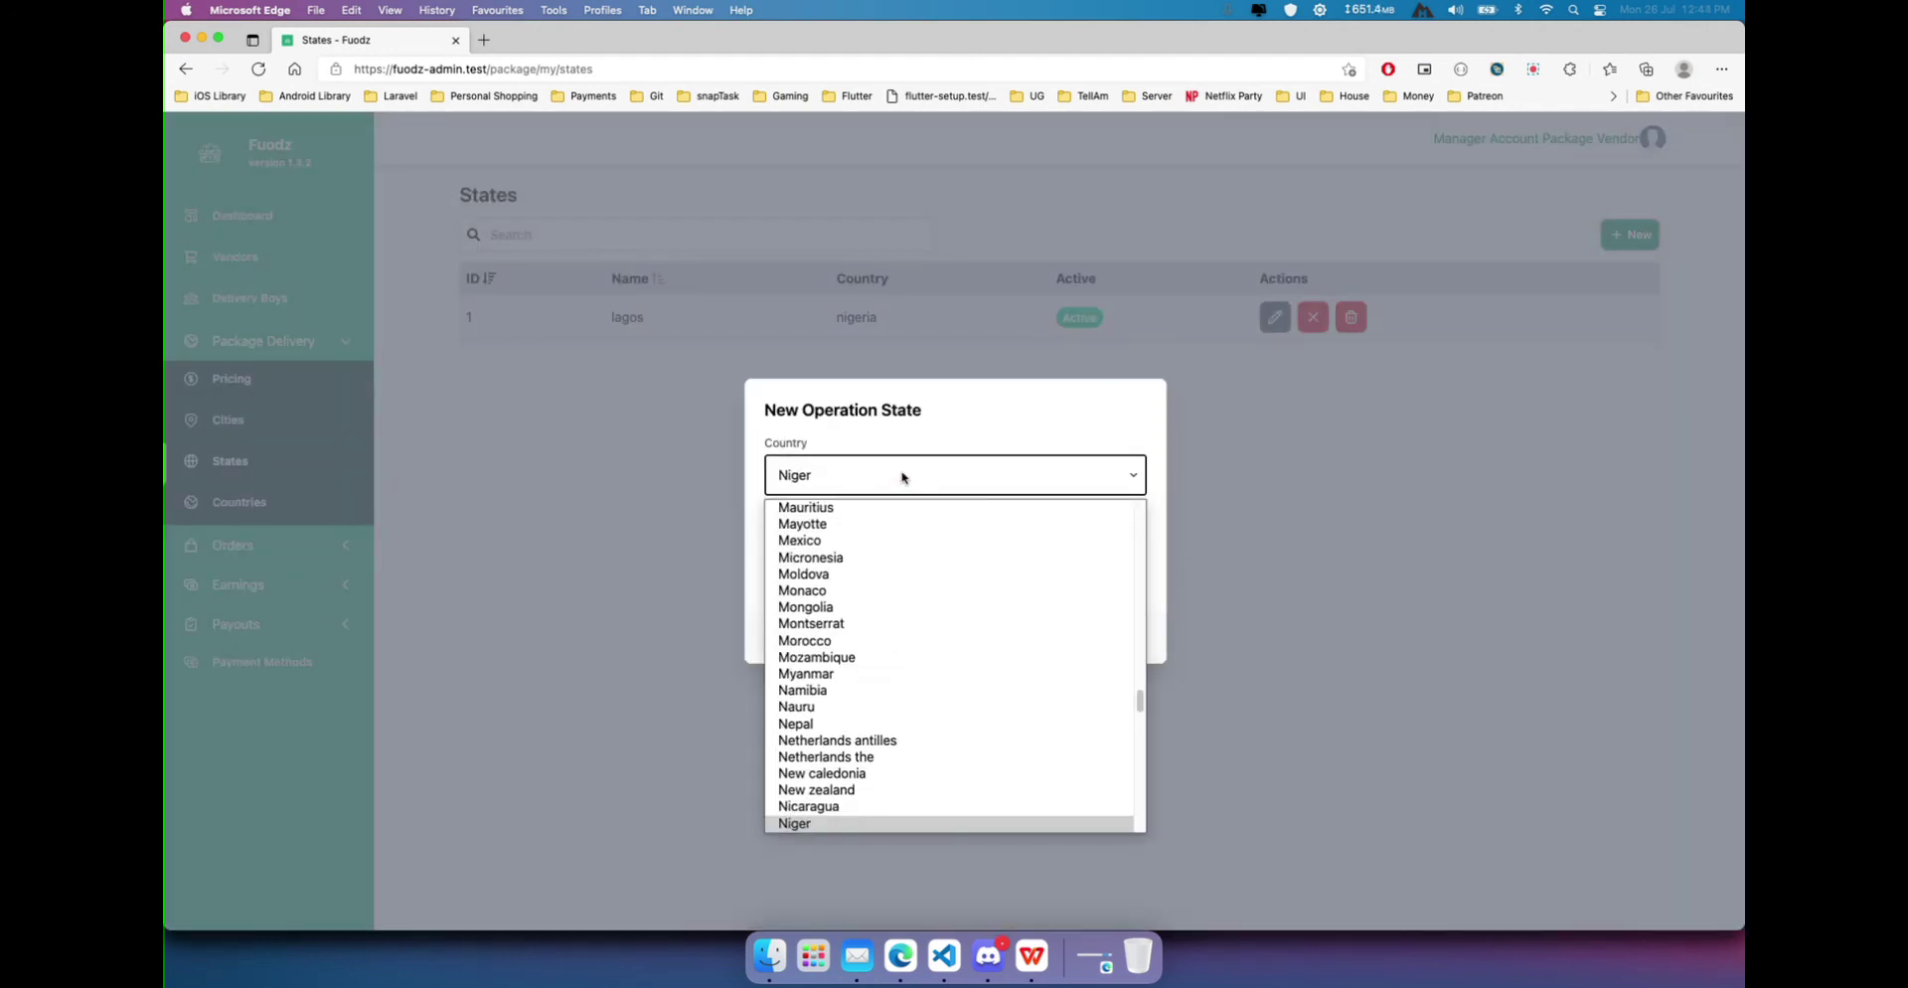
{"action": "left_click", "coordinate": [876, 806]}
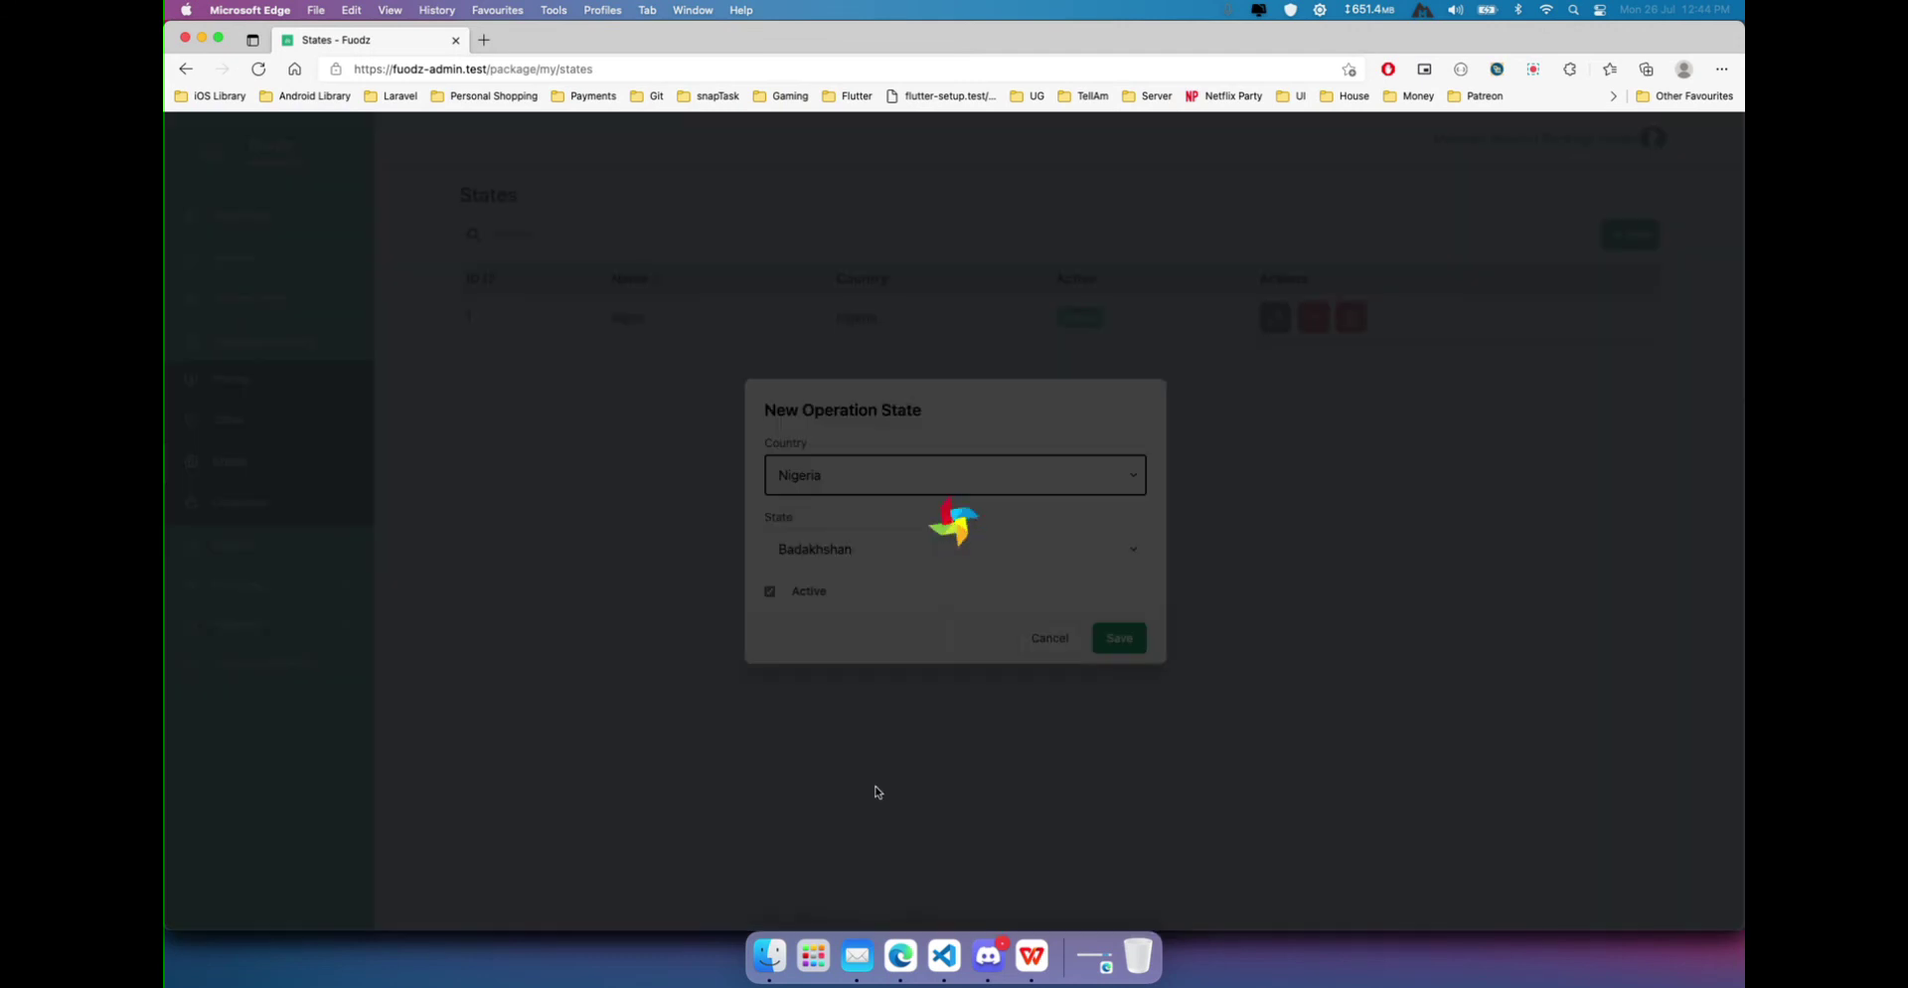
{"action": "left_click", "coordinate": [838, 542]}
{"action": "scroll", "coordinate": [855, 775], "scroll_direction": "down", "scroll_amount": 5}
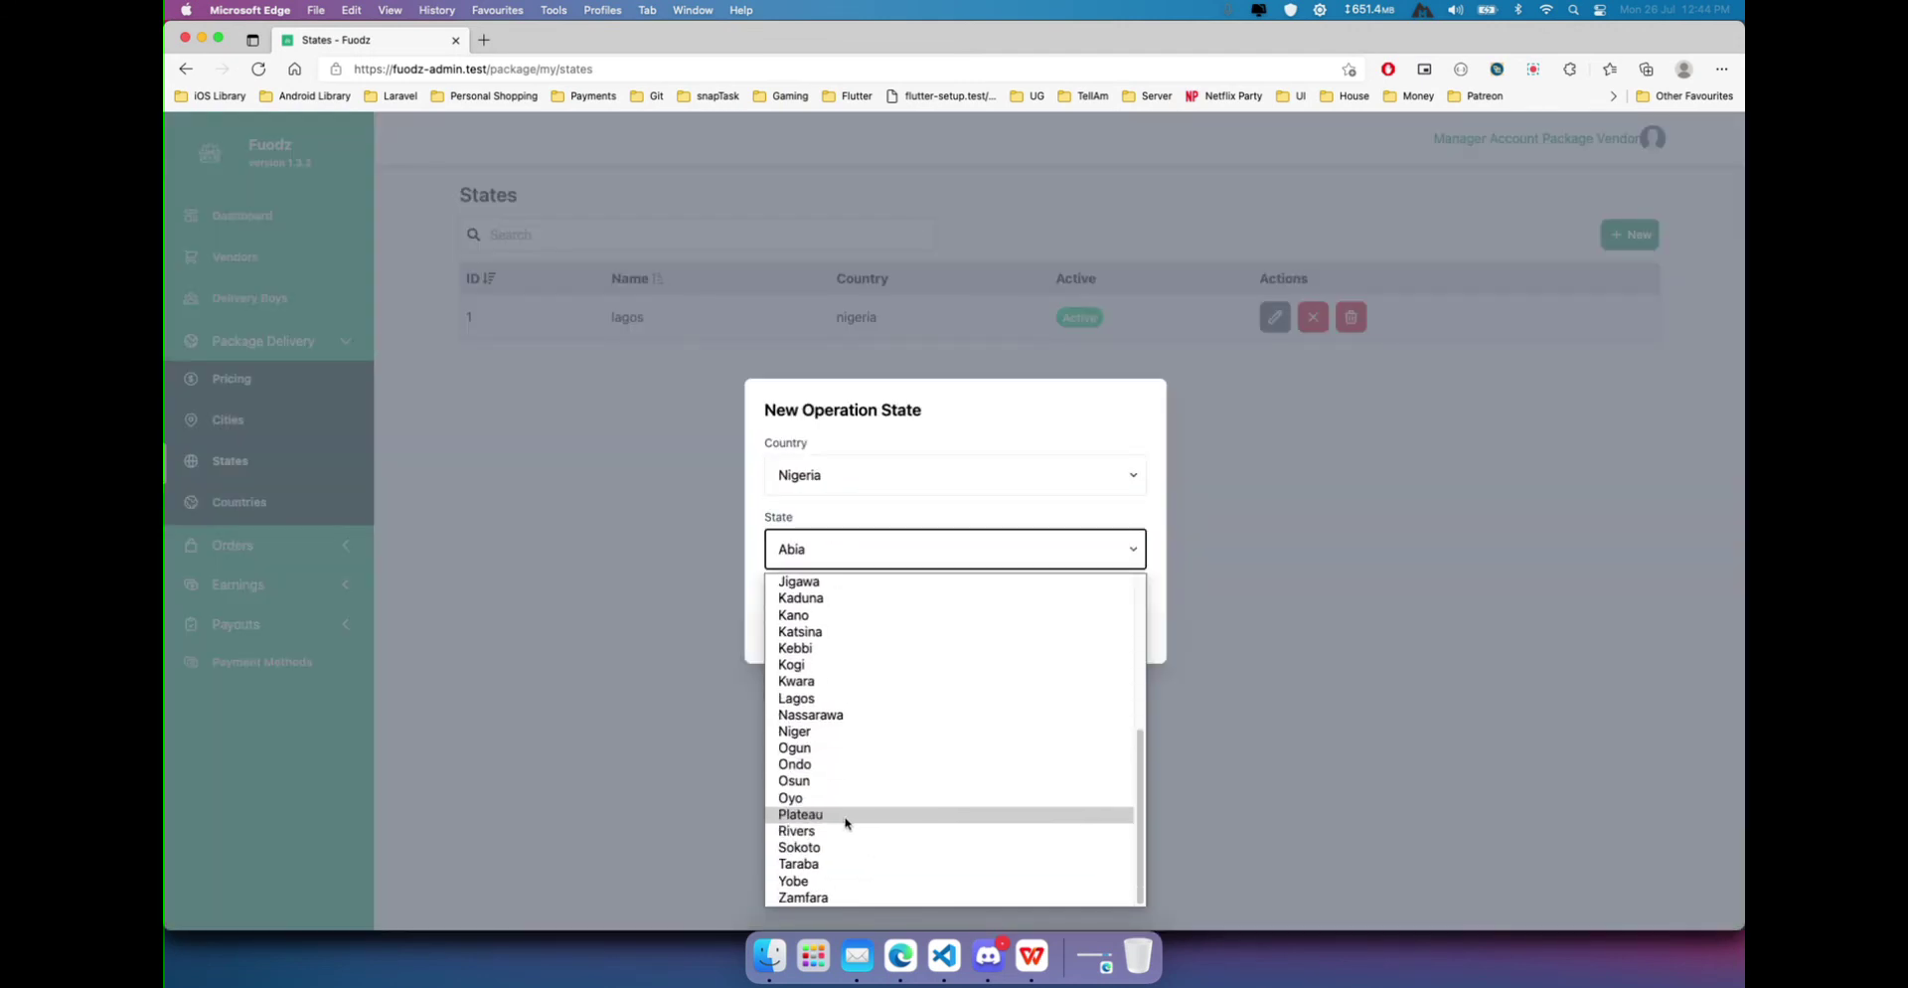
{"action": "left_click", "coordinate": [840, 763]}
{"action": "left_click", "coordinate": [1121, 637]}
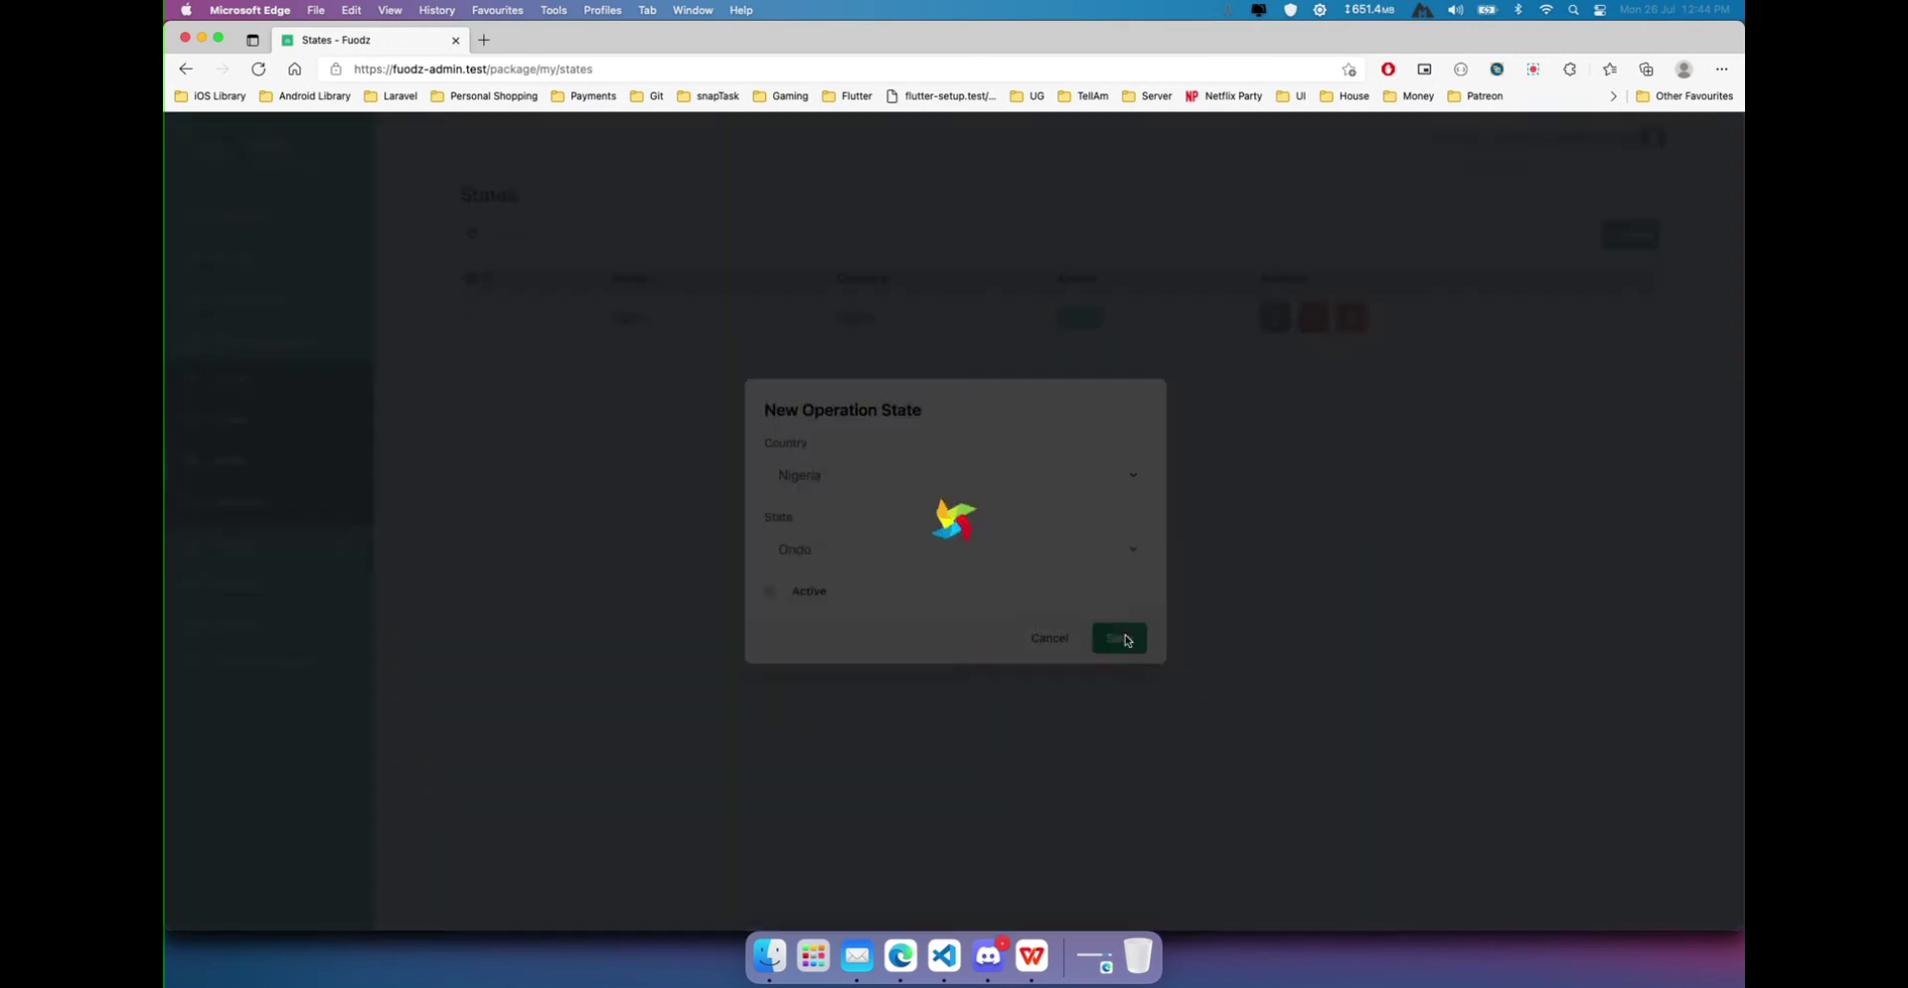
{"action": "left_click", "coordinate": [951, 597]}
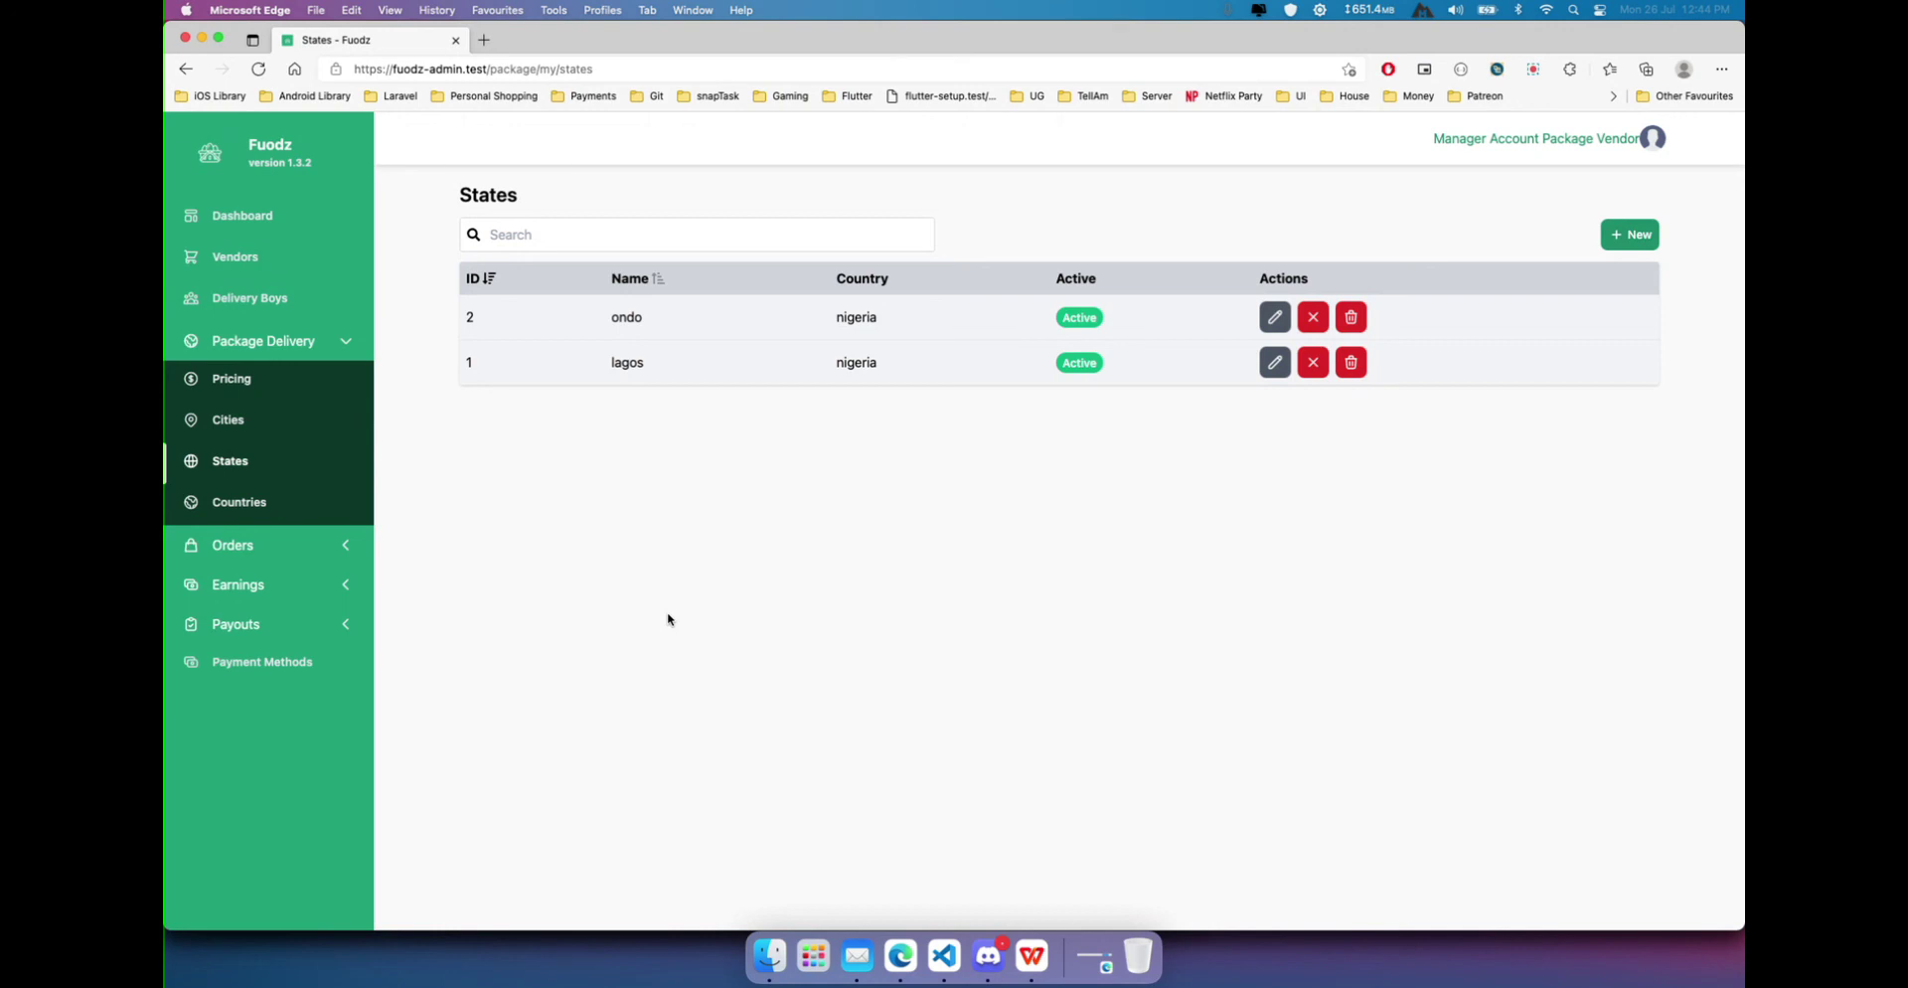
On the Countries page, add Nigeria as an active operation country.
{"action": "left_click", "coordinate": [235, 505]}
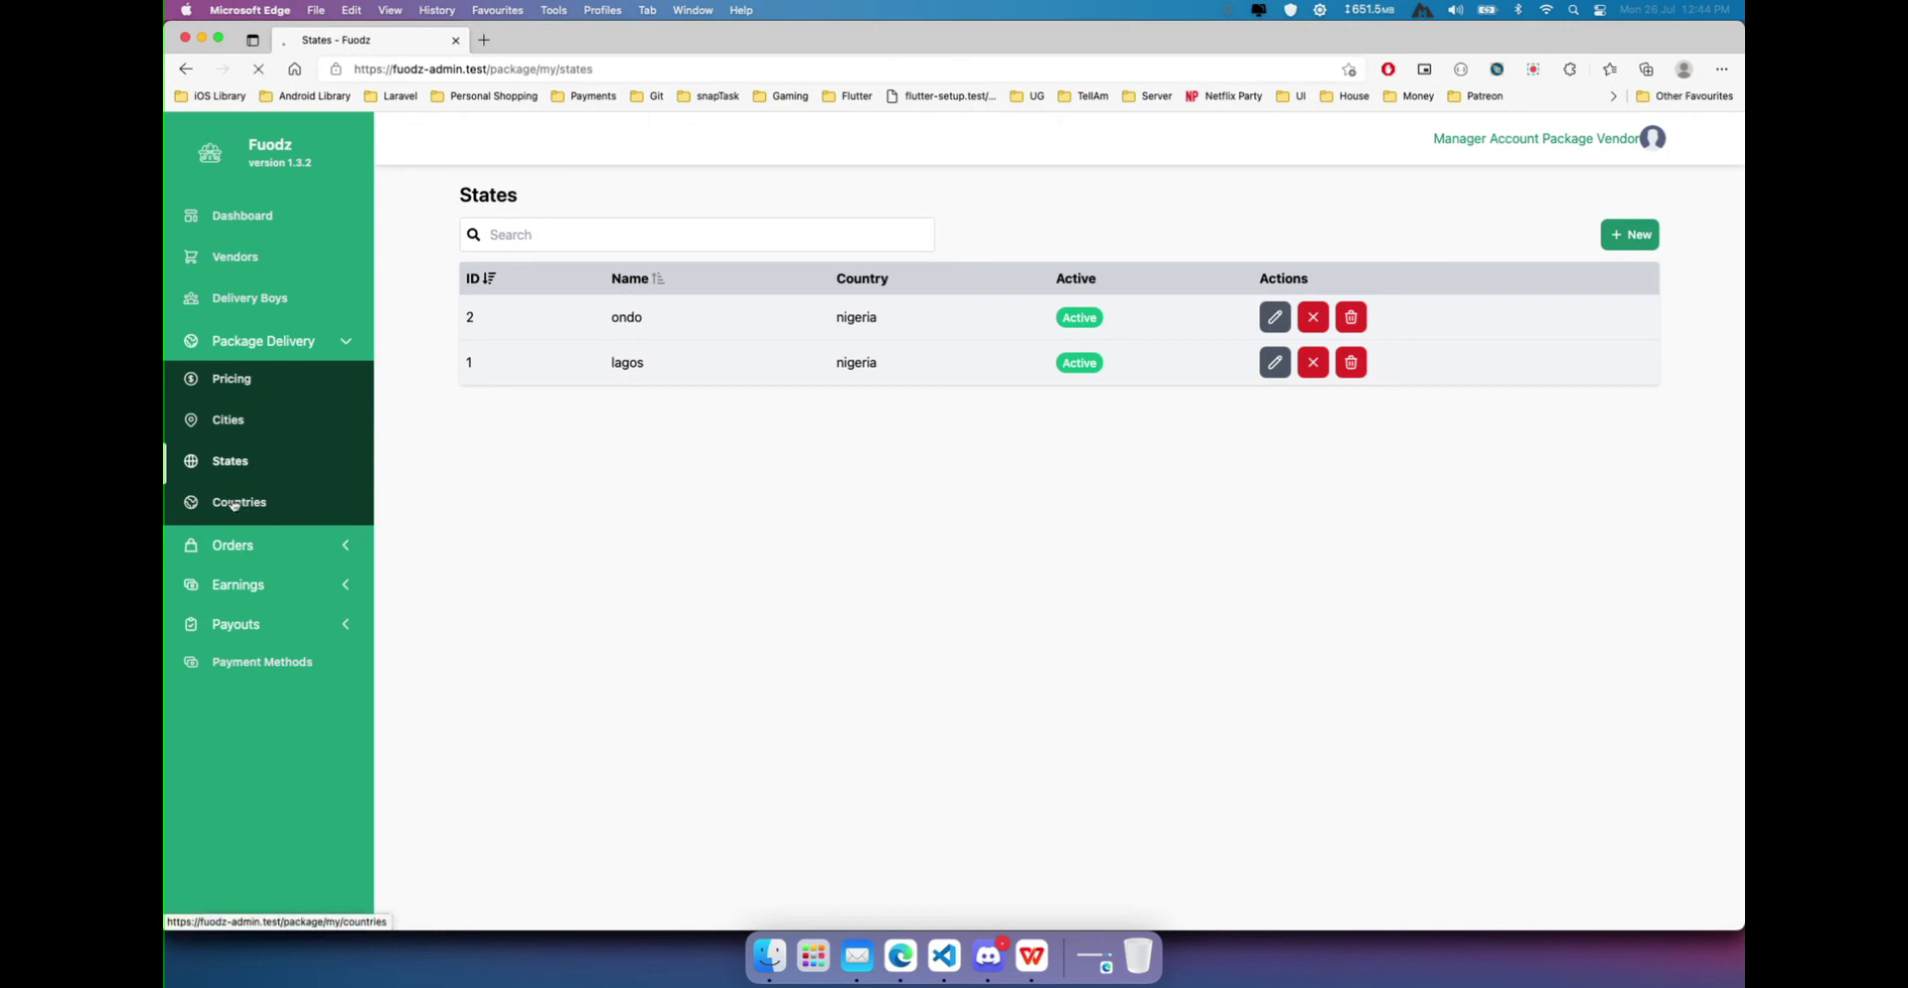
{"action": "left_click", "coordinate": [1635, 235]}
{"action": "left_click", "coordinate": [851, 502]}
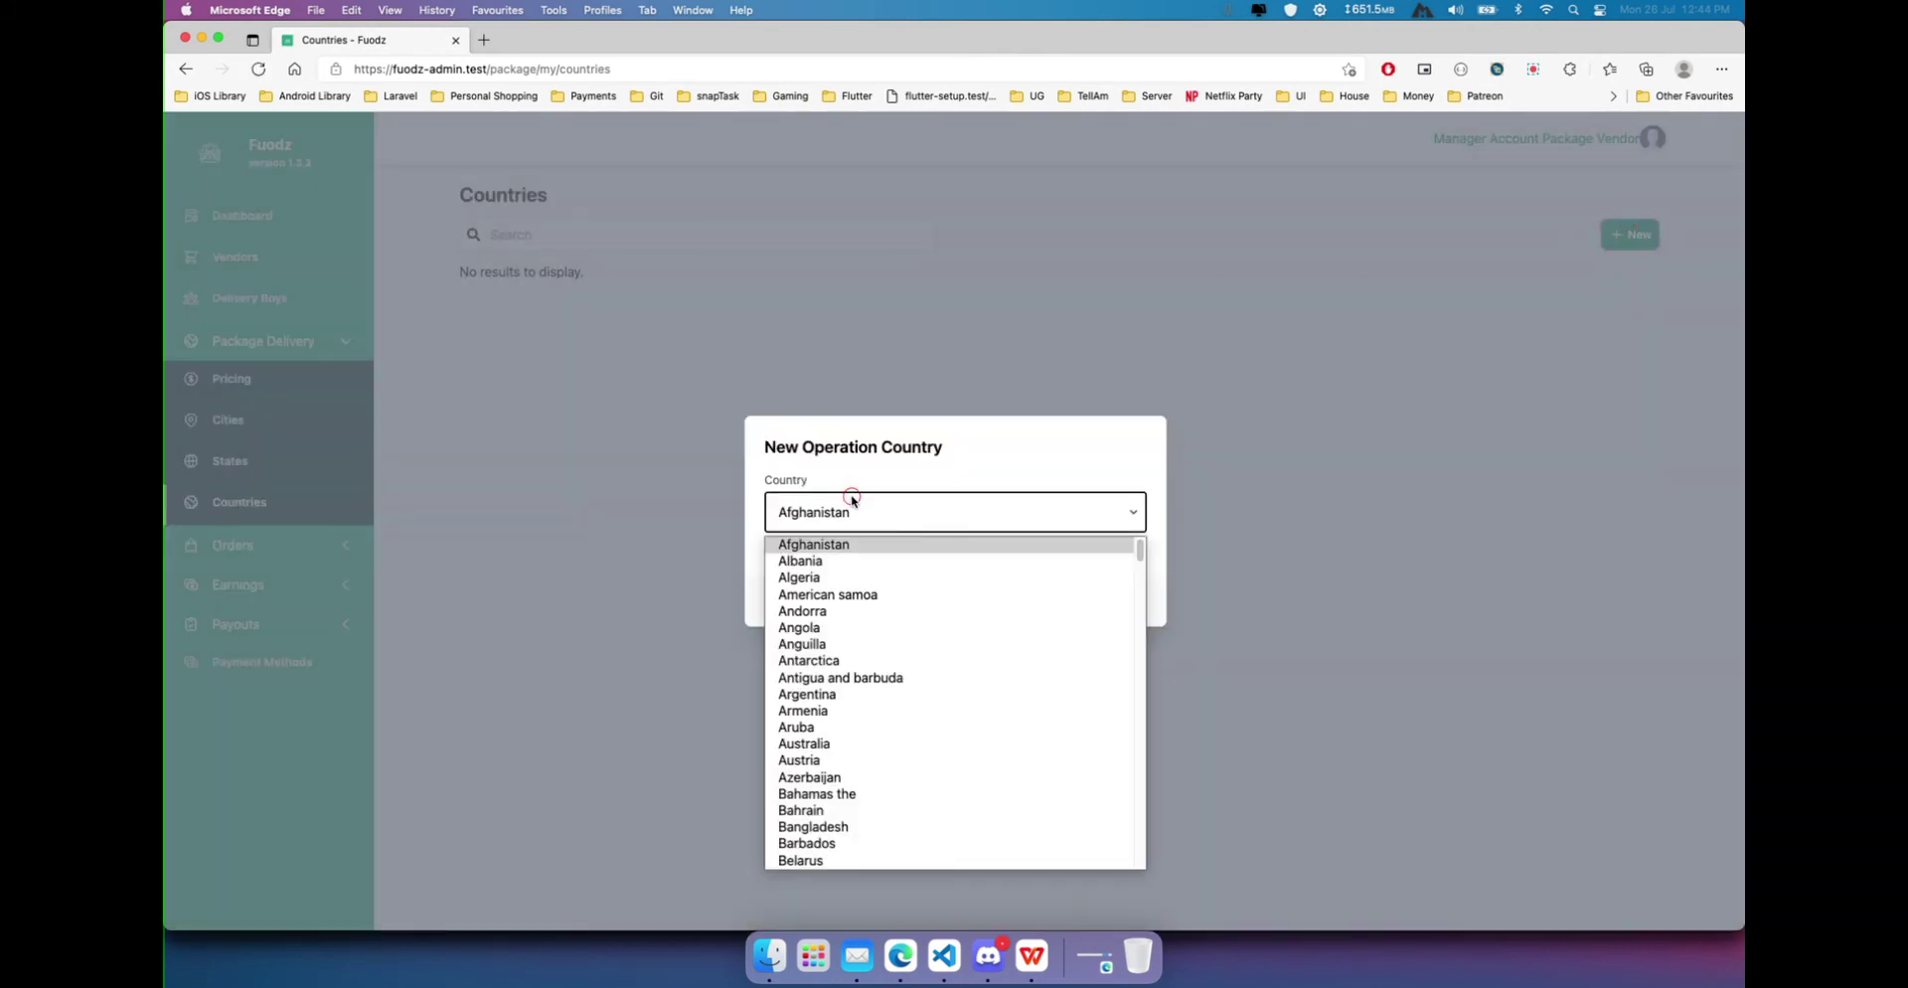
{"action": "type", "text": "nig"}
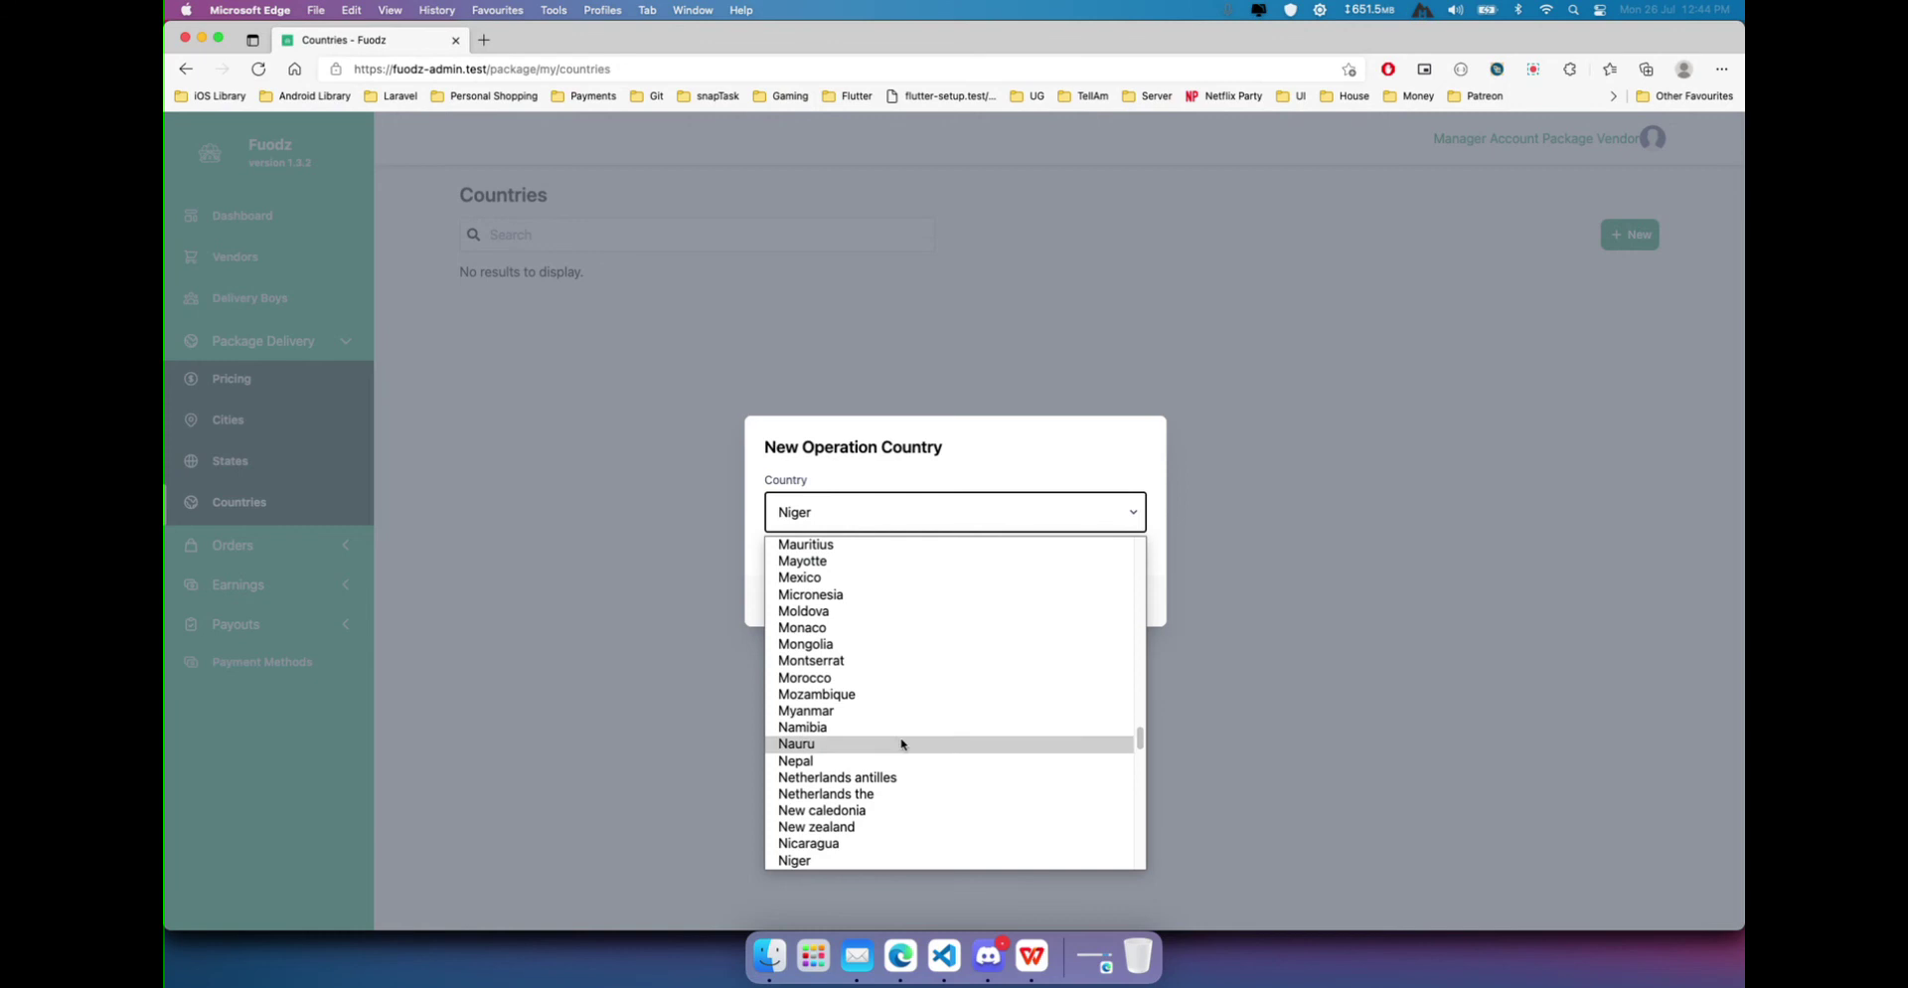
{"action": "scroll", "coordinate": [901, 743], "scroll_direction": "down", "scroll_amount": 2}
{"action": "left_click", "coordinate": [825, 826]}
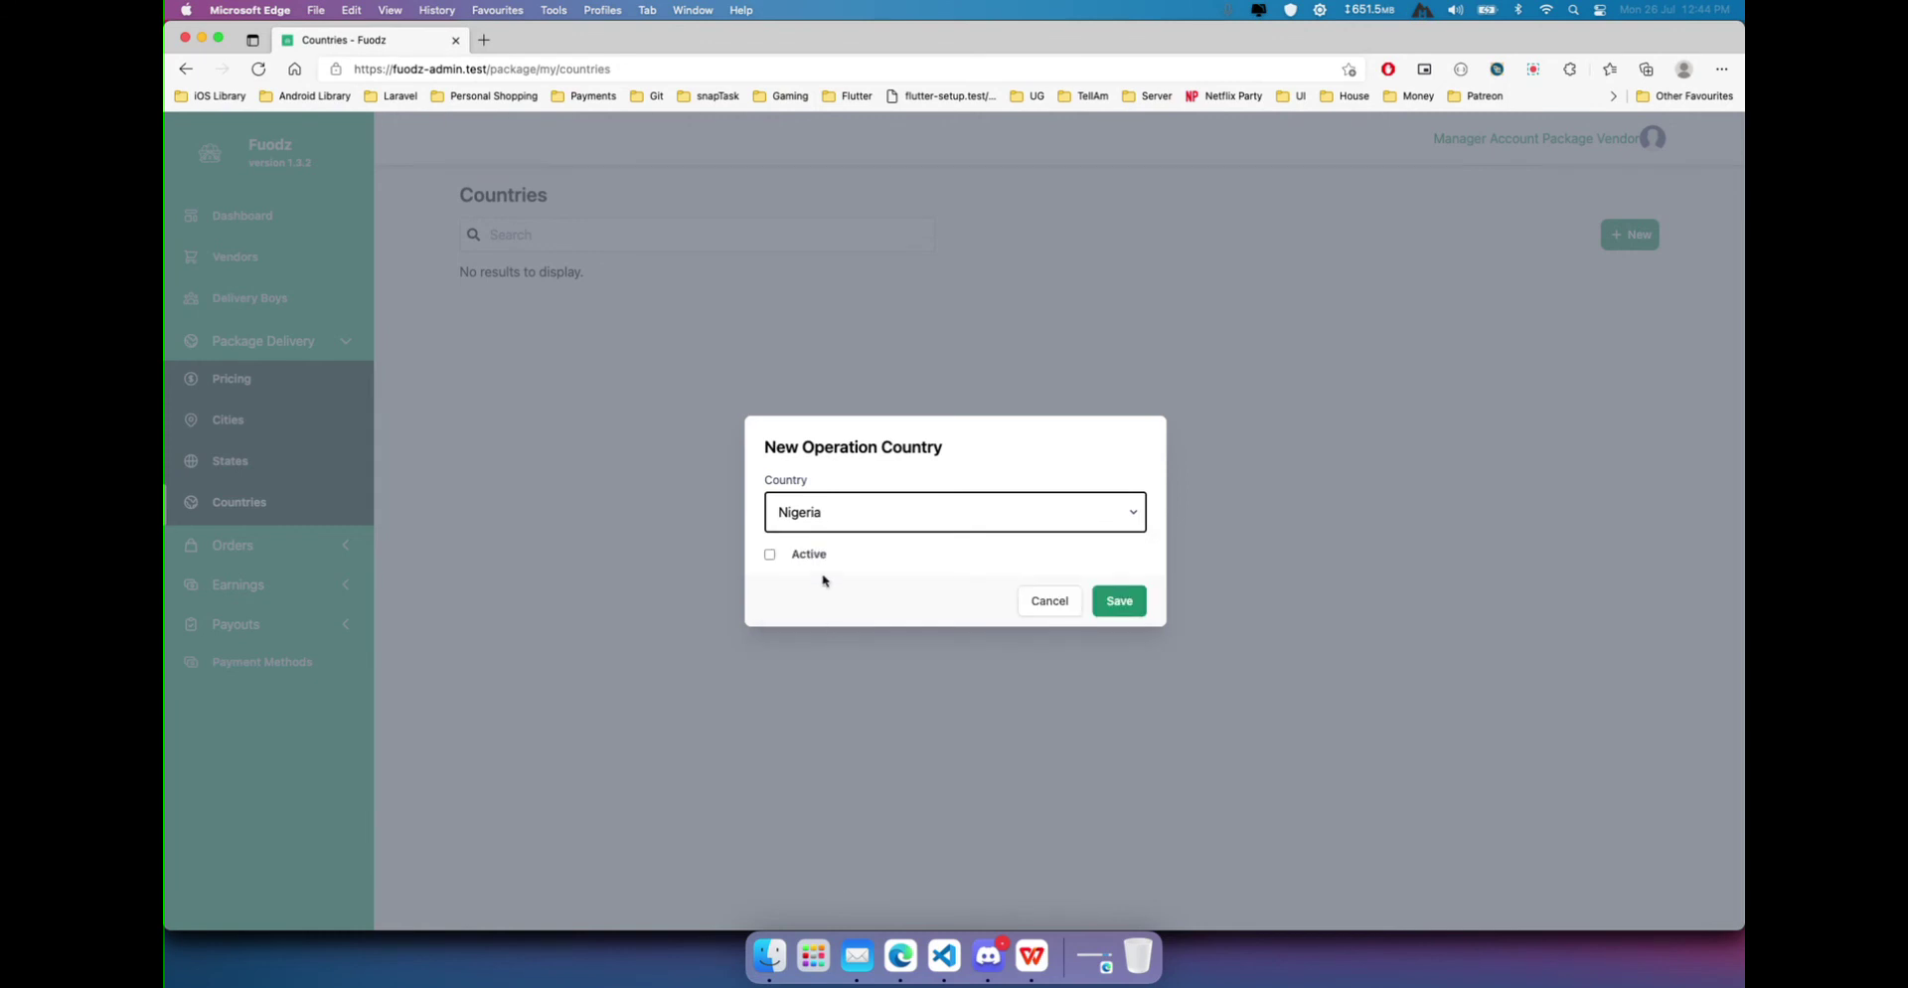
{"action": "left_click", "coordinate": [815, 554]}
{"action": "left_click", "coordinate": [1119, 601]}
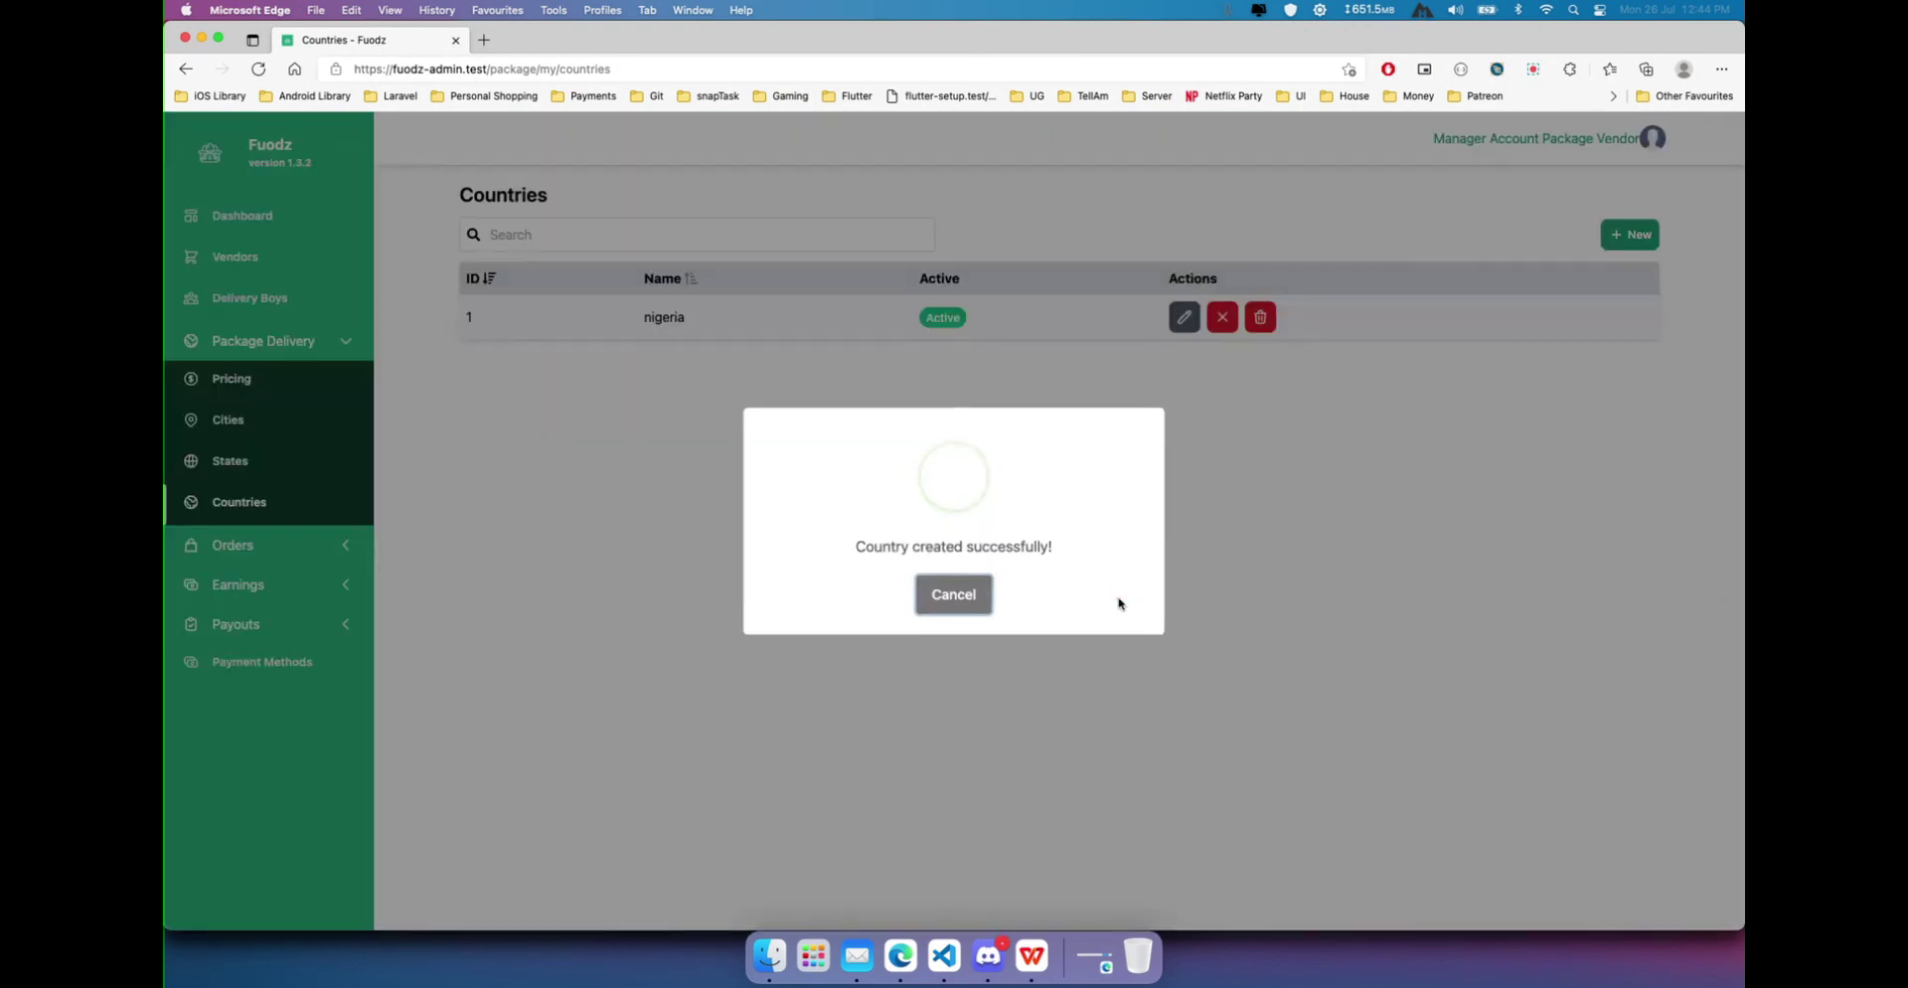
{"action": "left_click", "coordinate": [962, 600]}
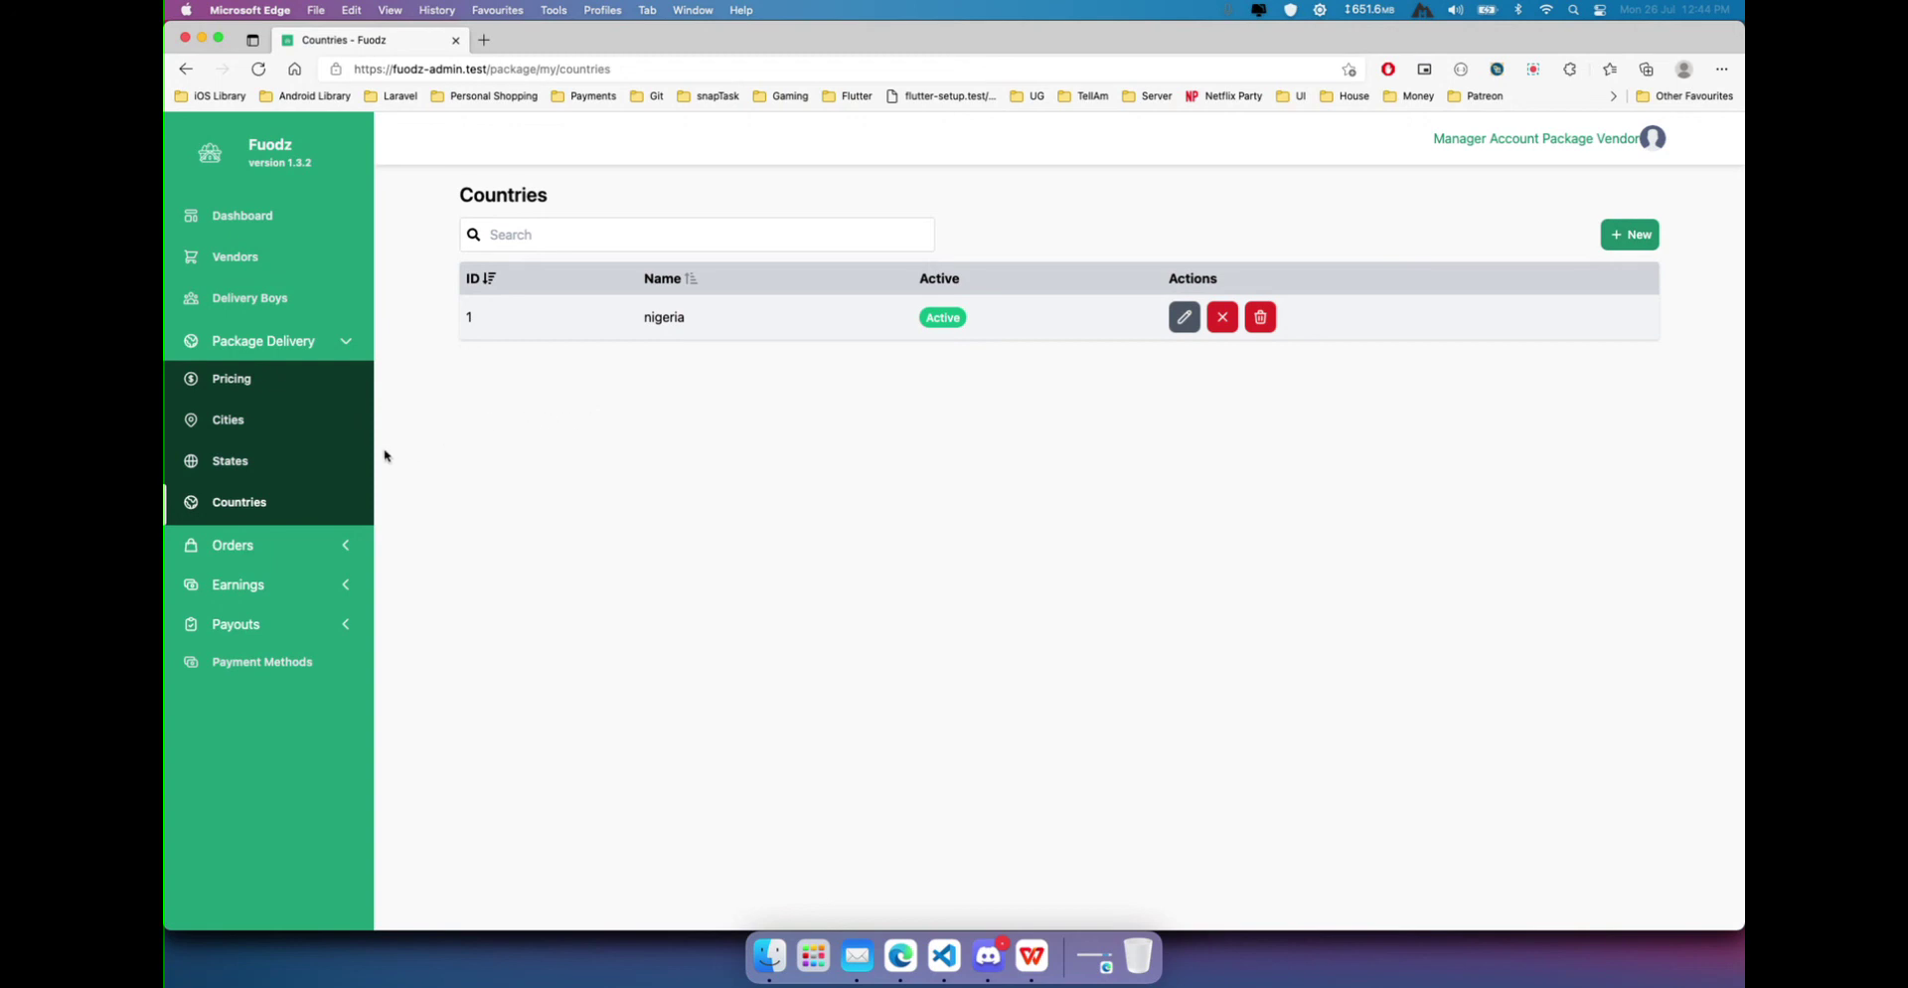
Review the States and Cities lists, then deactivate Nigeria on the Countries page.
{"action": "left_click", "coordinate": [236, 463]}
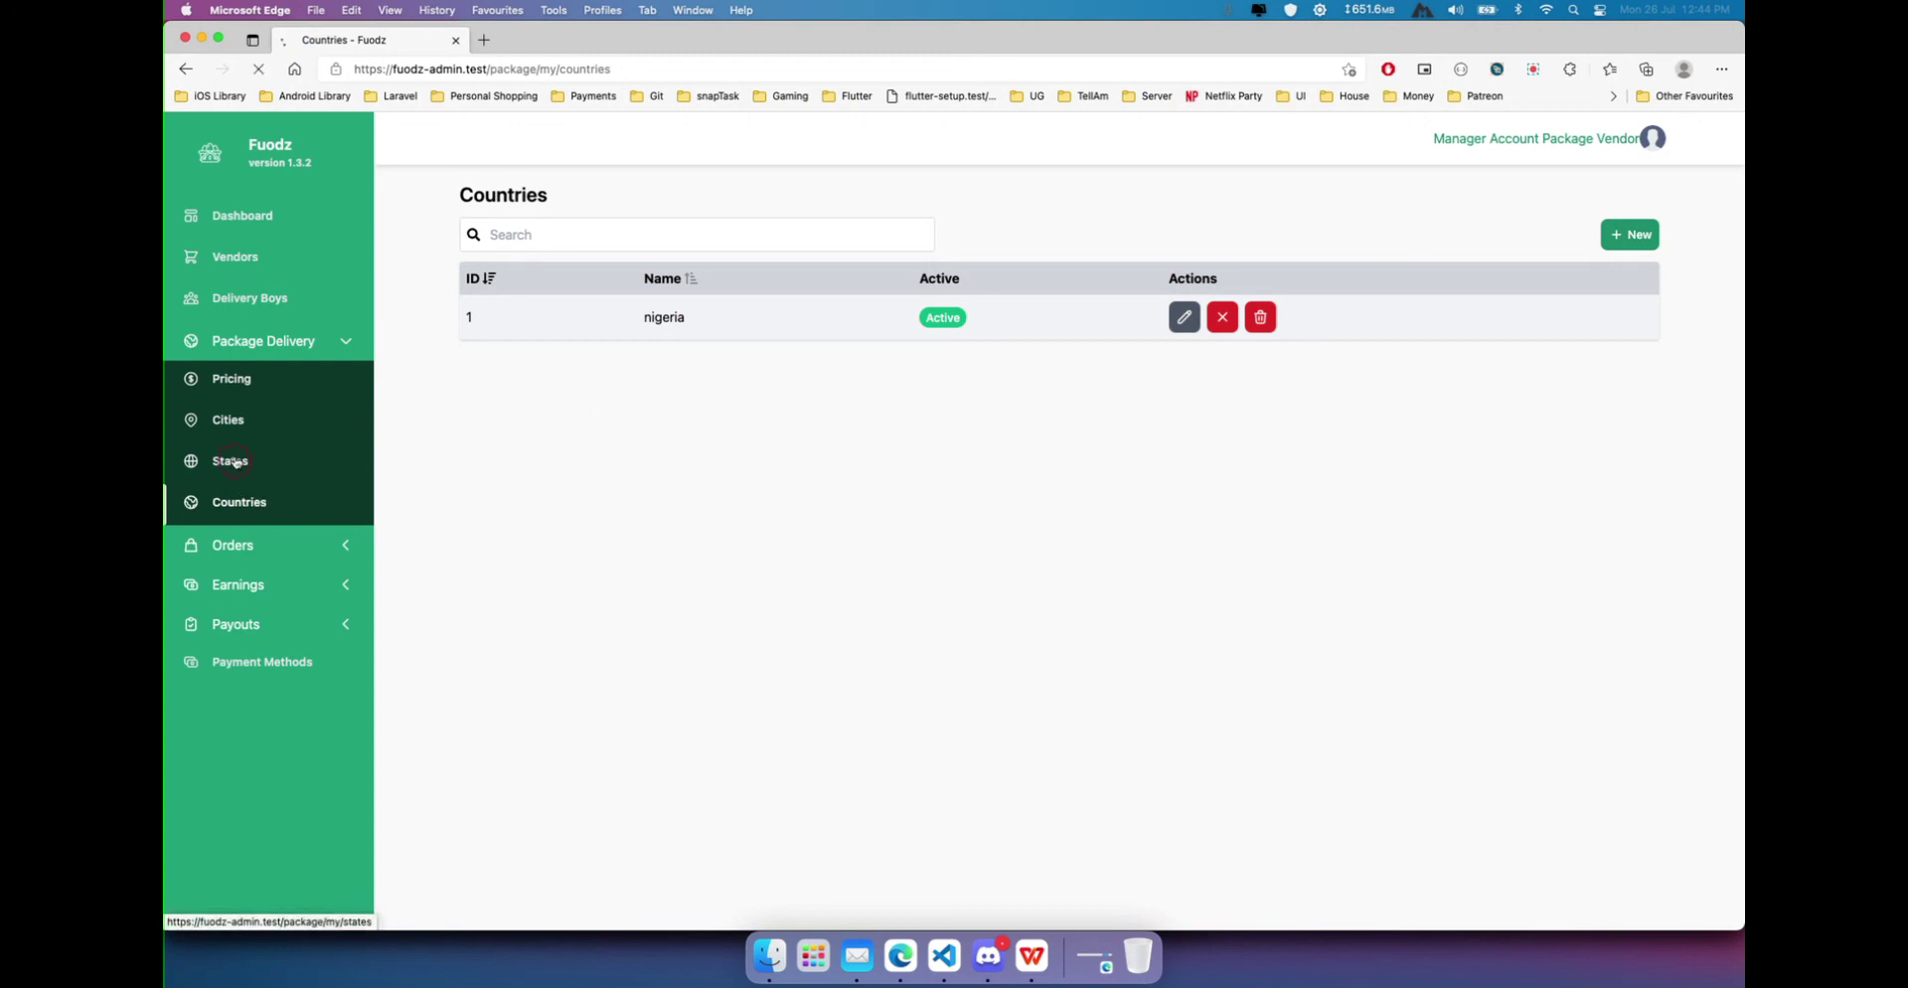
{"action": "left_click", "coordinate": [235, 423]}
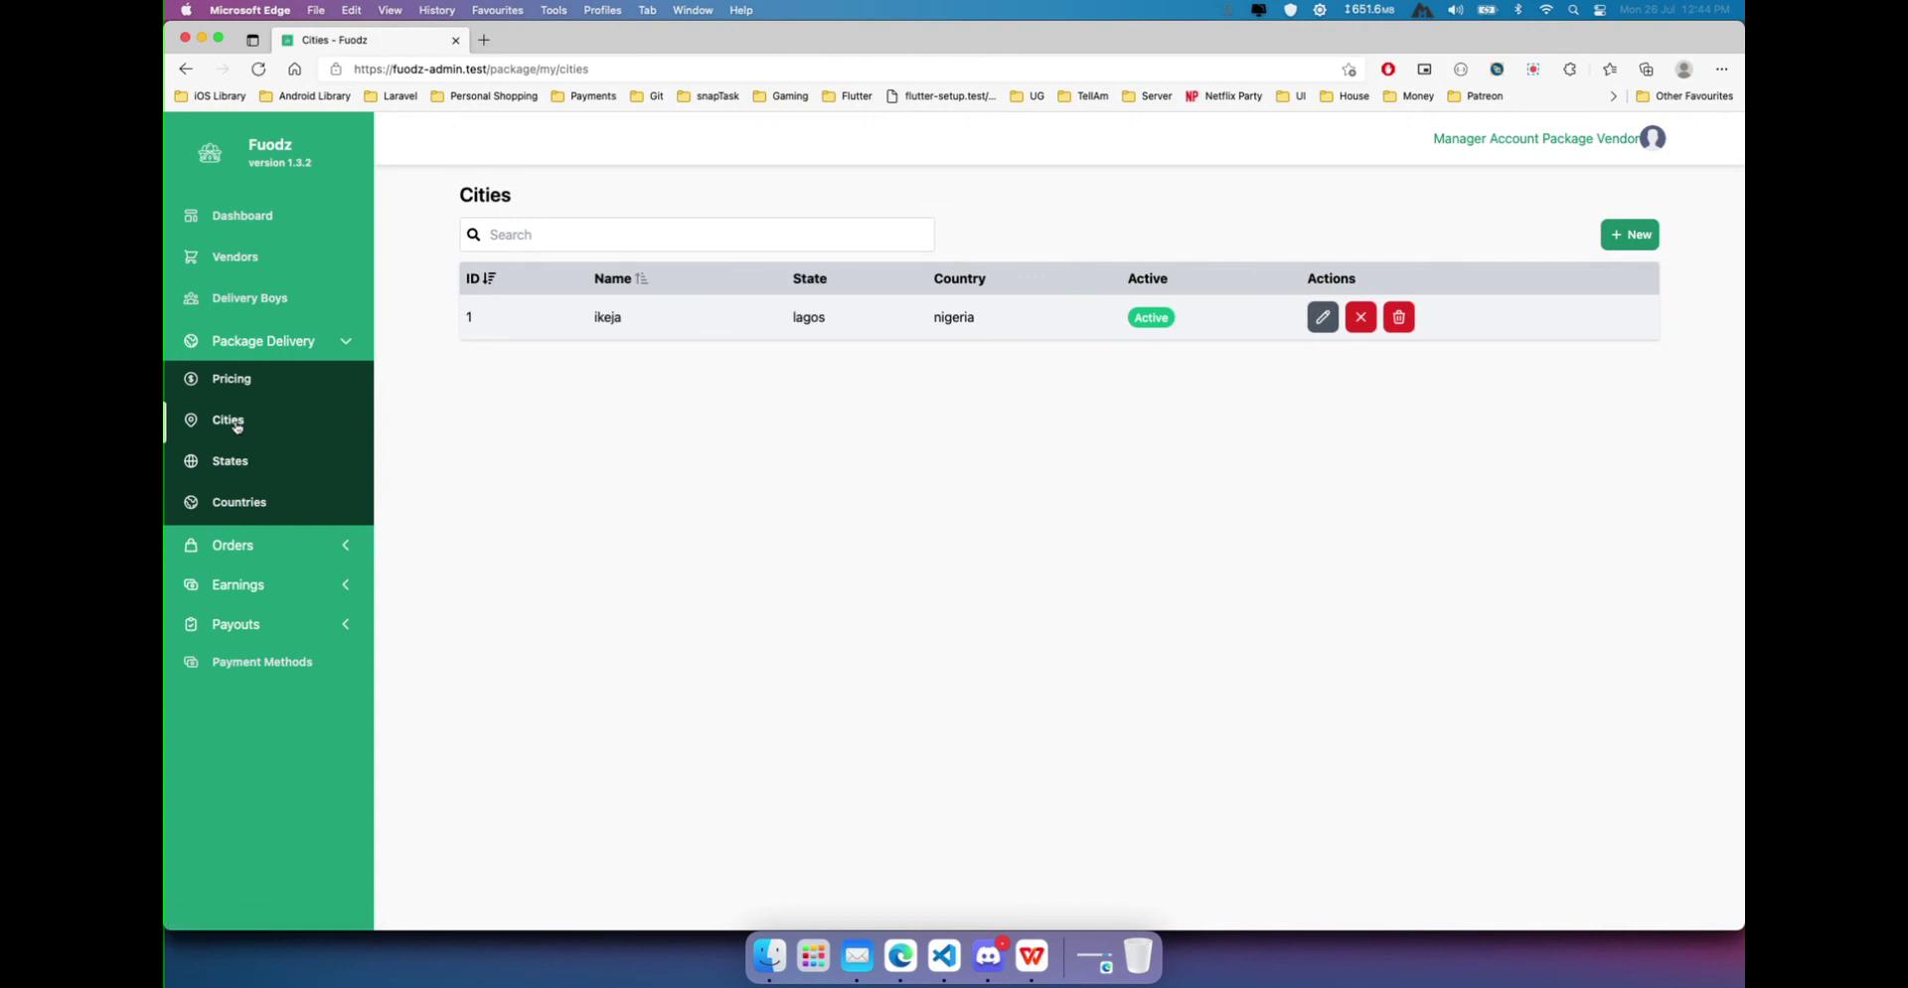
{"action": "left_click", "coordinate": [233, 466]}
{"action": "left_click", "coordinate": [239, 503]}
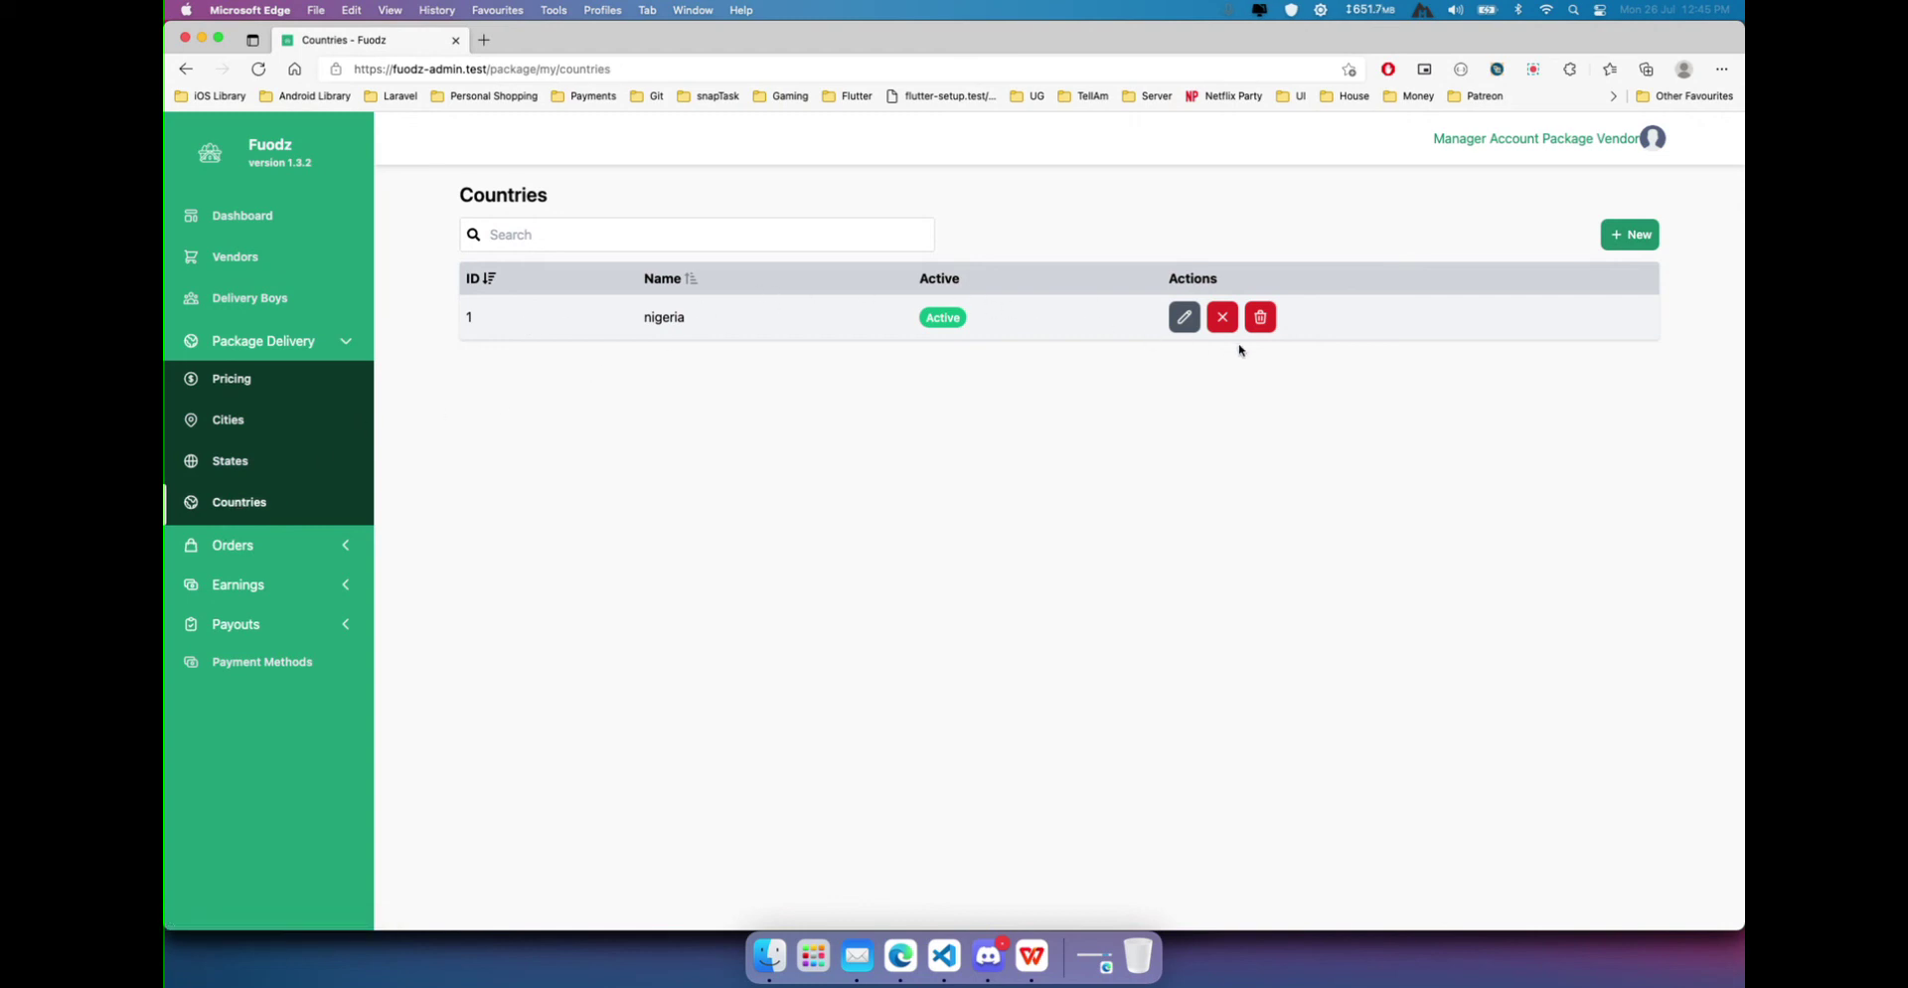
{"action": "left_click", "coordinate": [1223, 317]}
{"action": "left_click", "coordinate": [954, 574]}
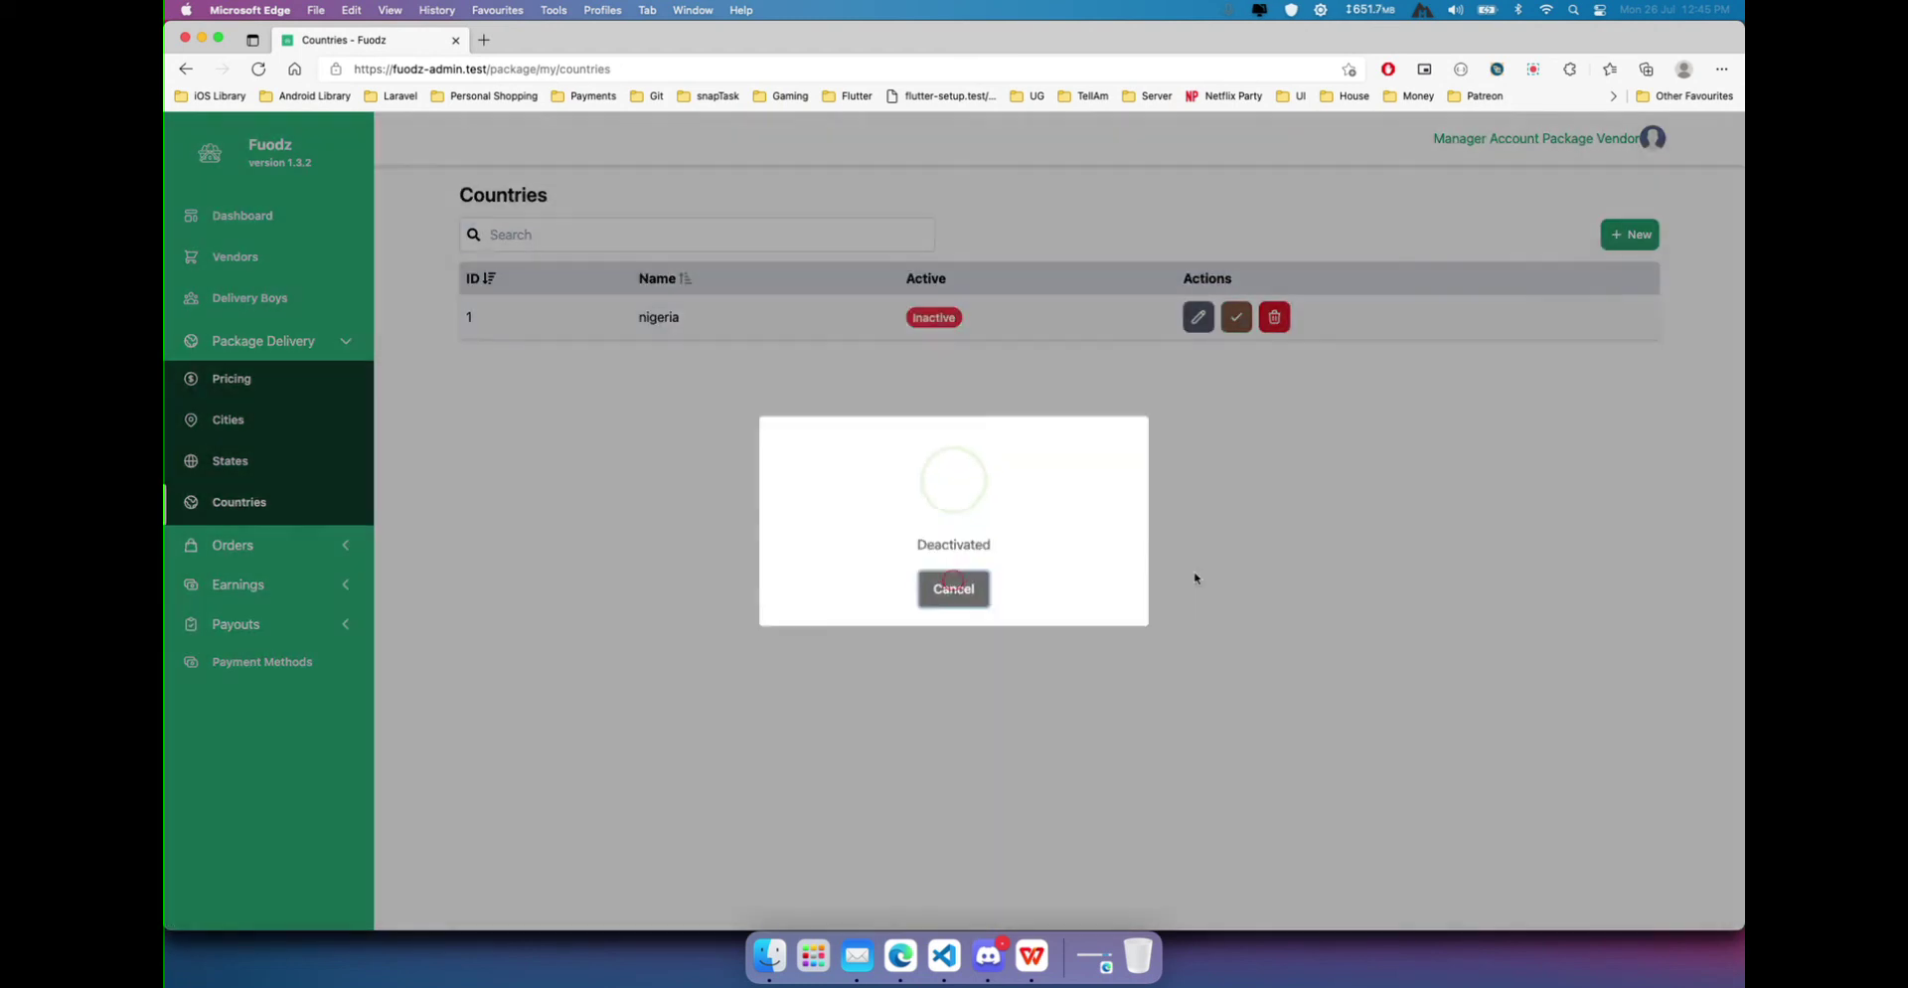
{"action": "left_click", "coordinate": [1455, 516]}
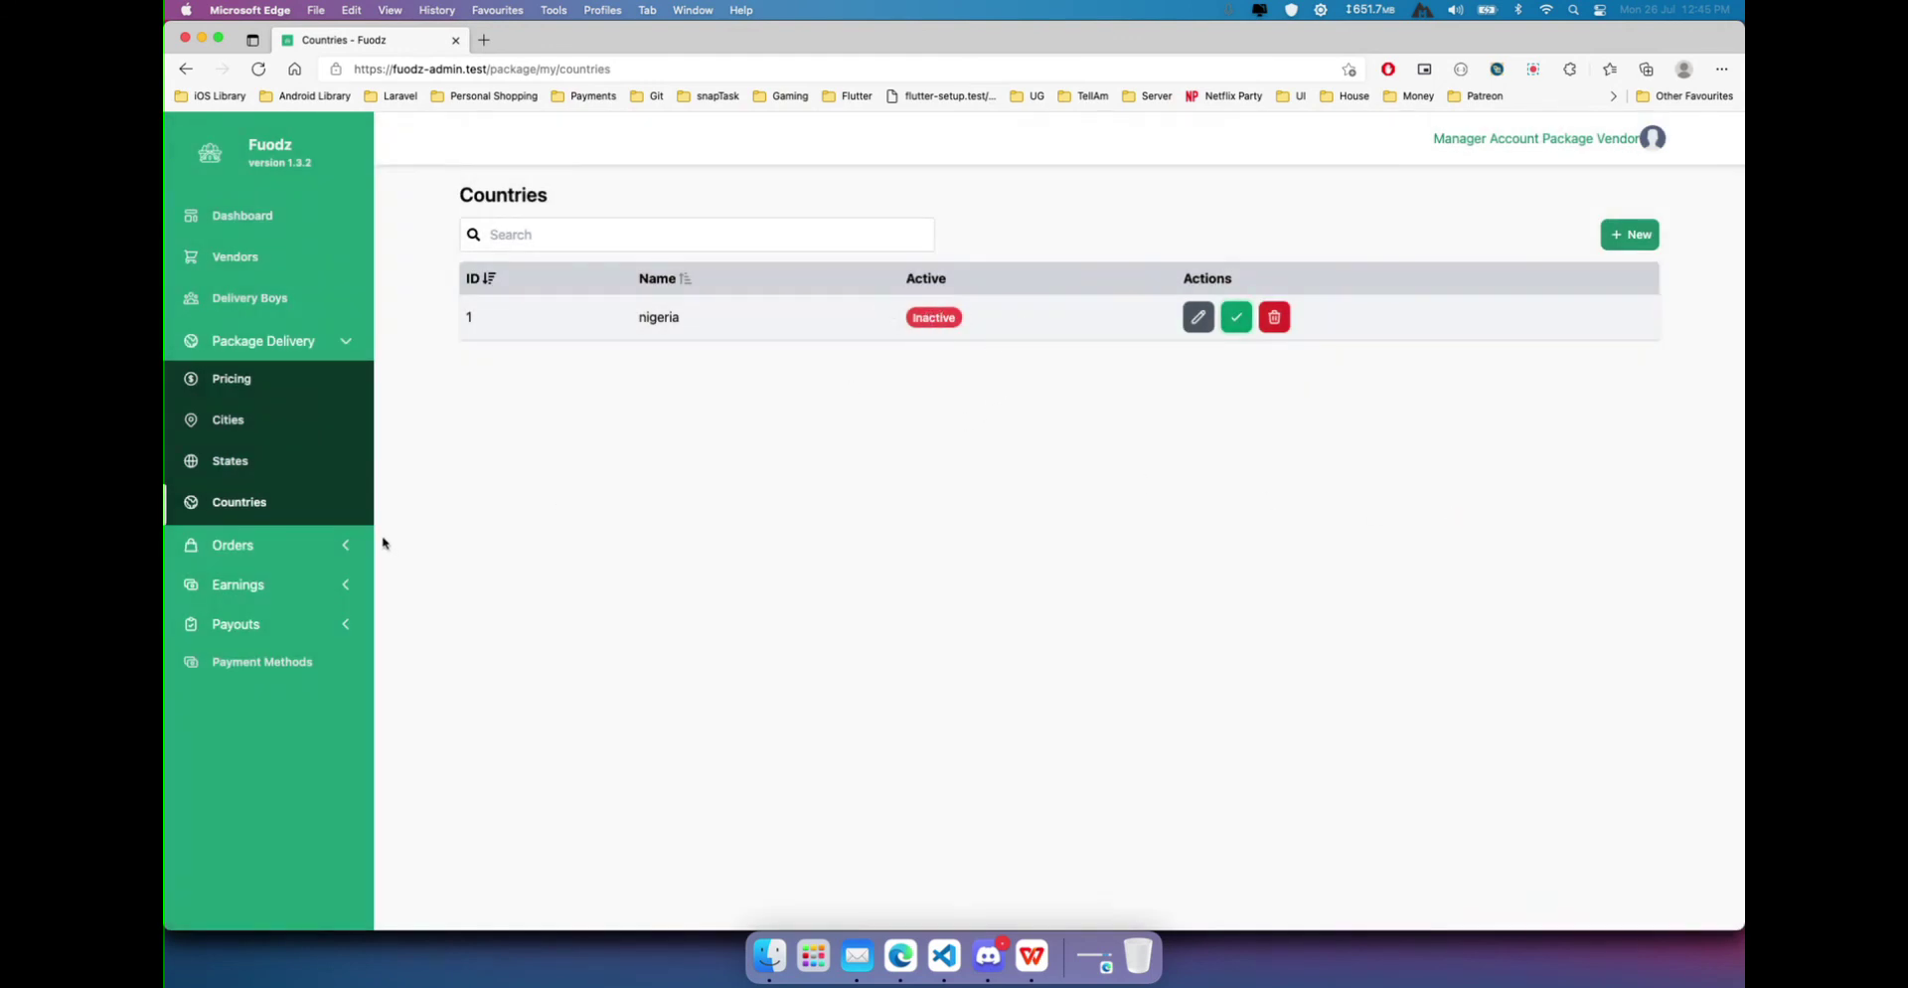
After checking Cities, deactivate the Ondo state in the States list.
{"action": "left_click", "coordinate": [228, 463]}
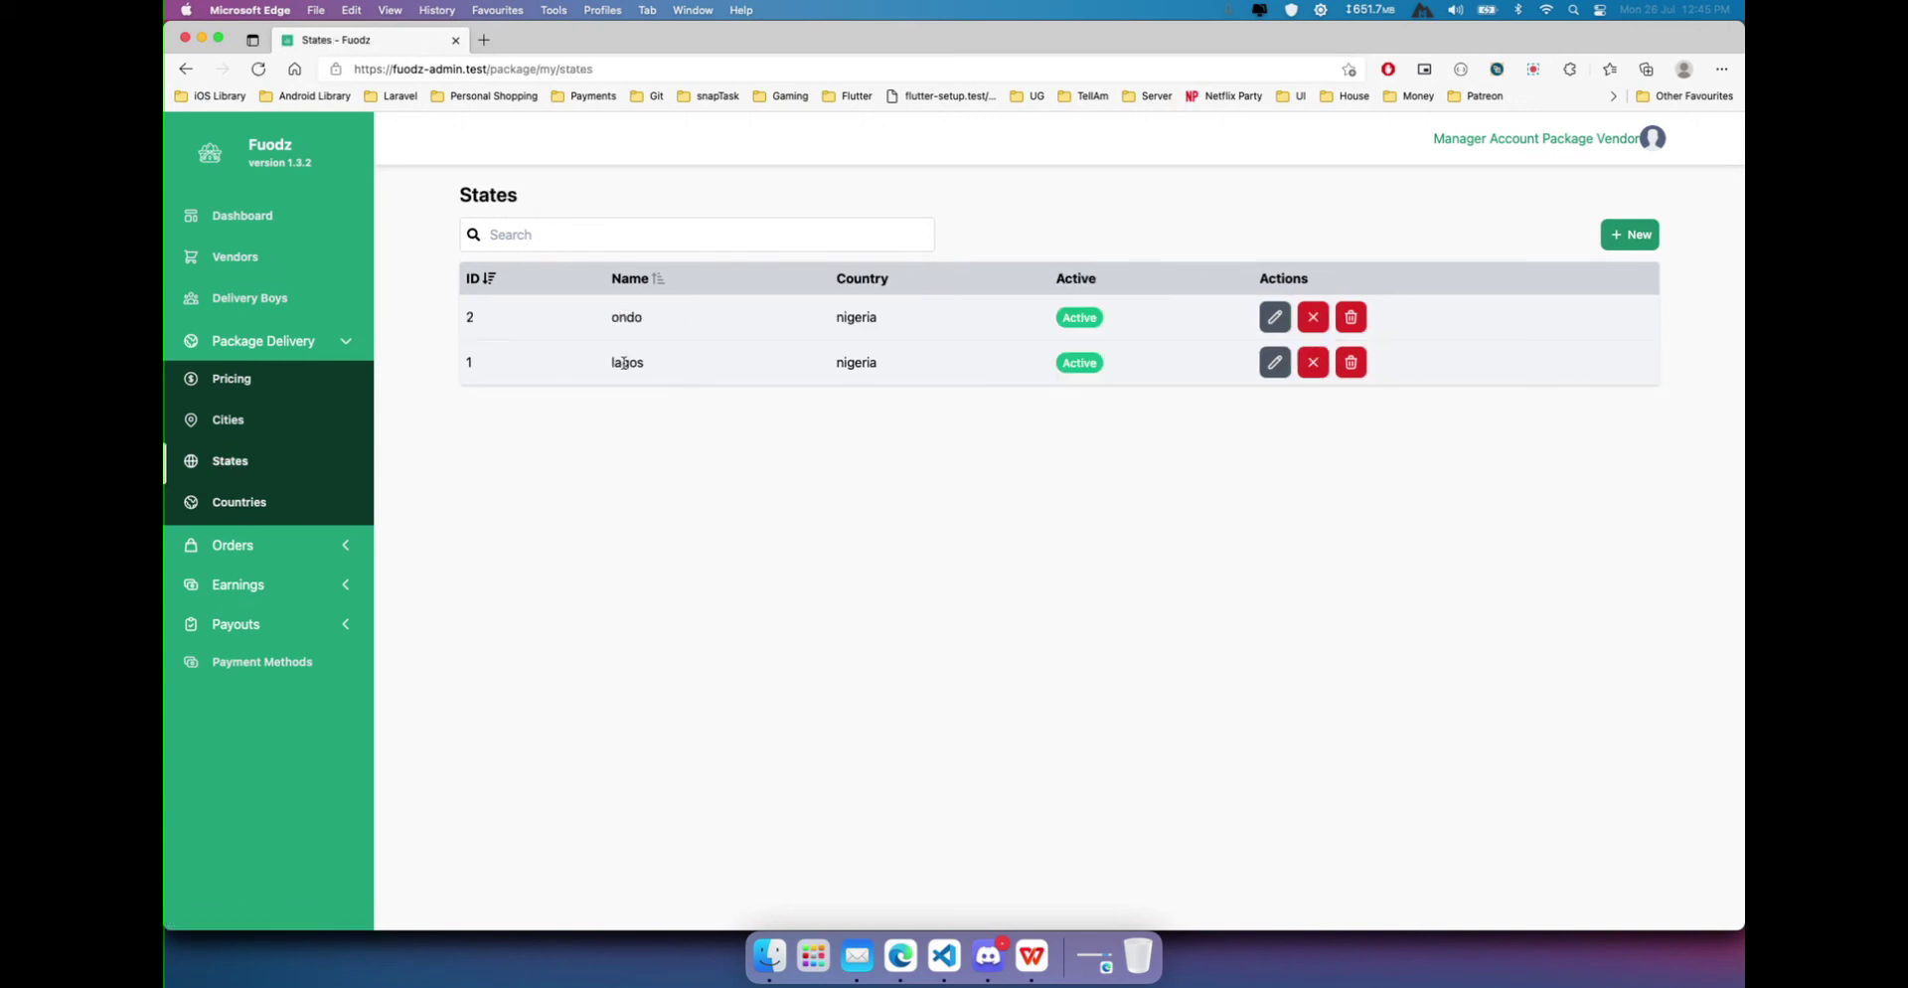
{"action": "left_click", "coordinate": [221, 420]}
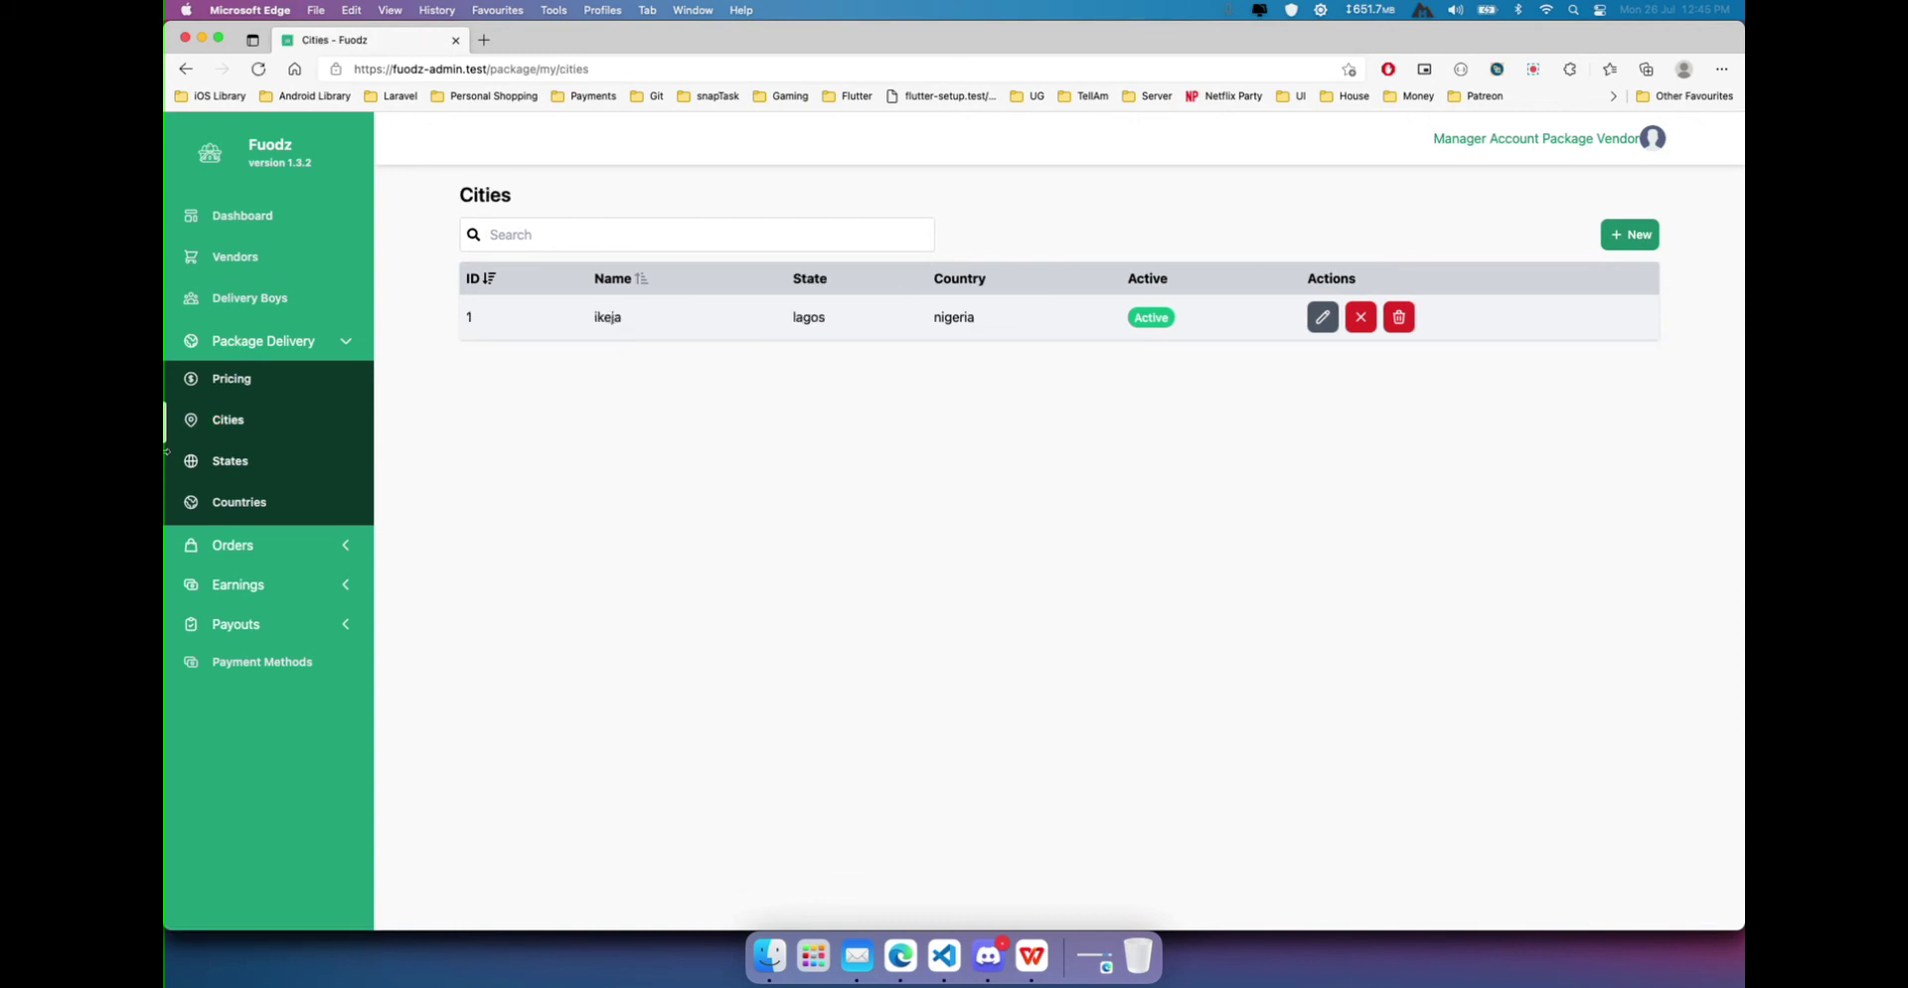
{"action": "left_click", "coordinate": [222, 469]}
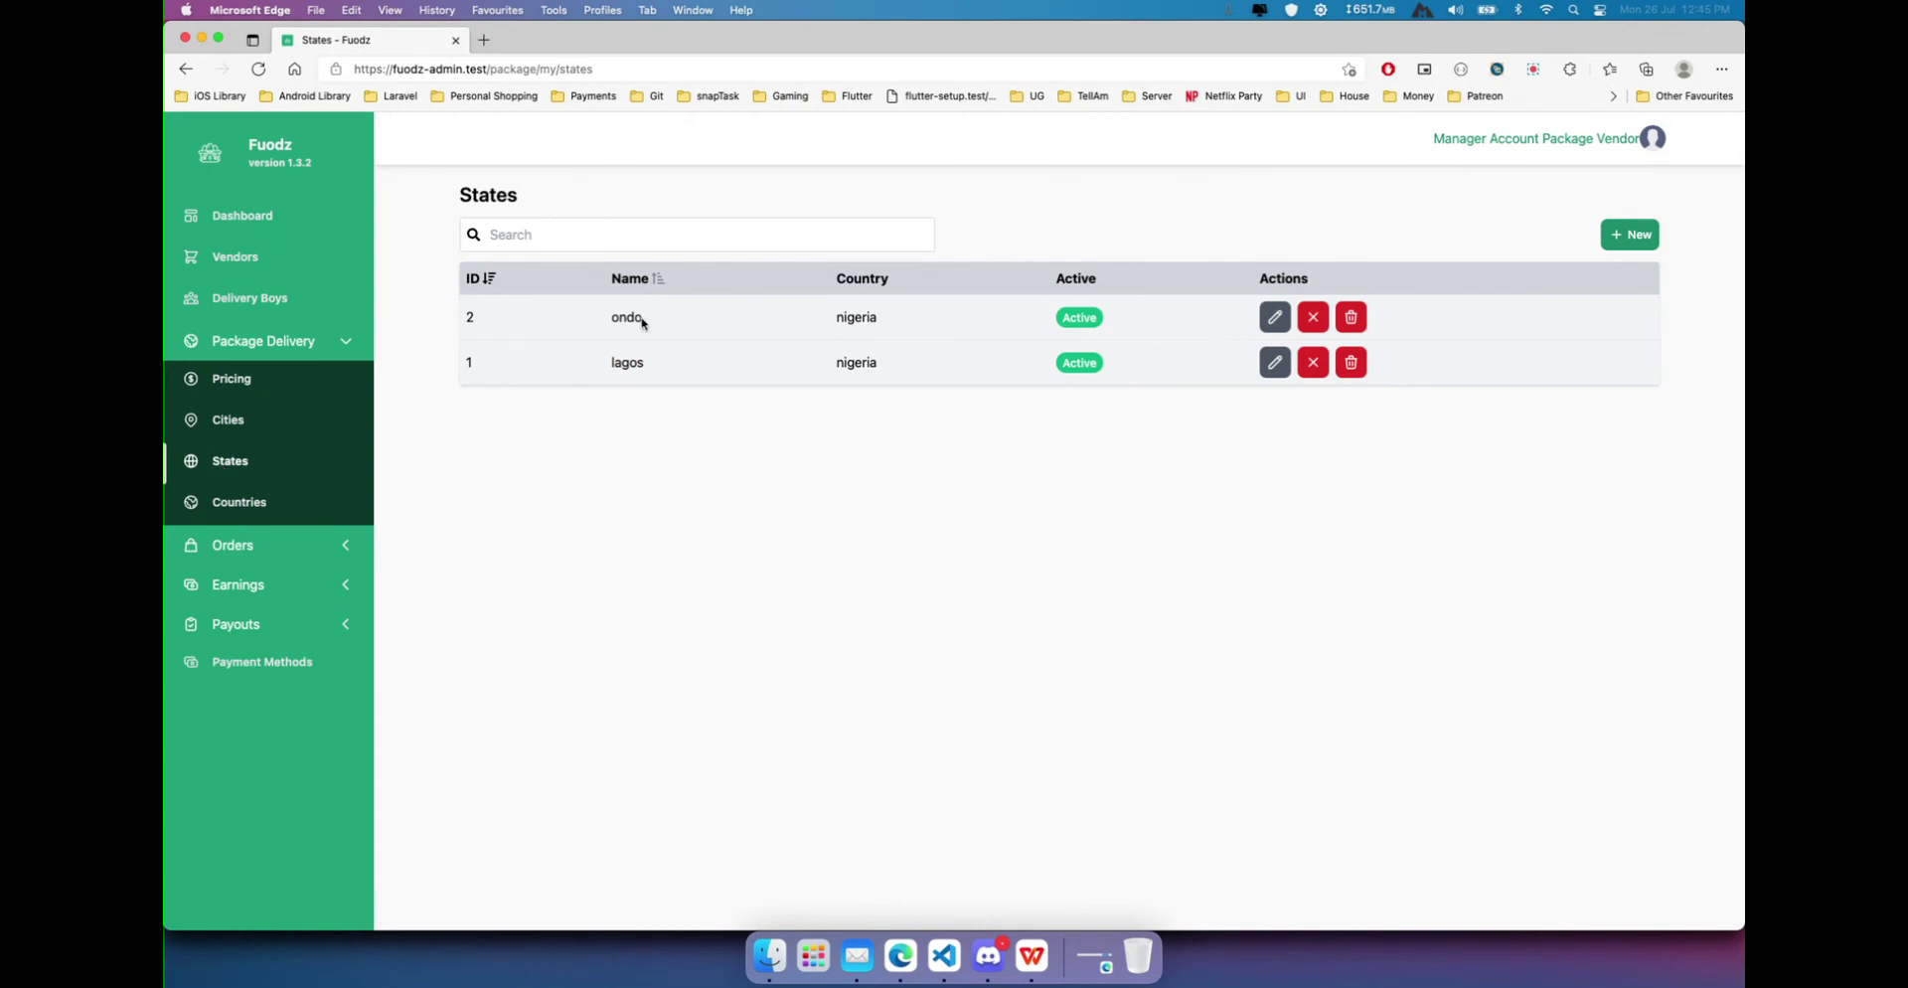
{"action": "left_click", "coordinate": [1313, 317]}
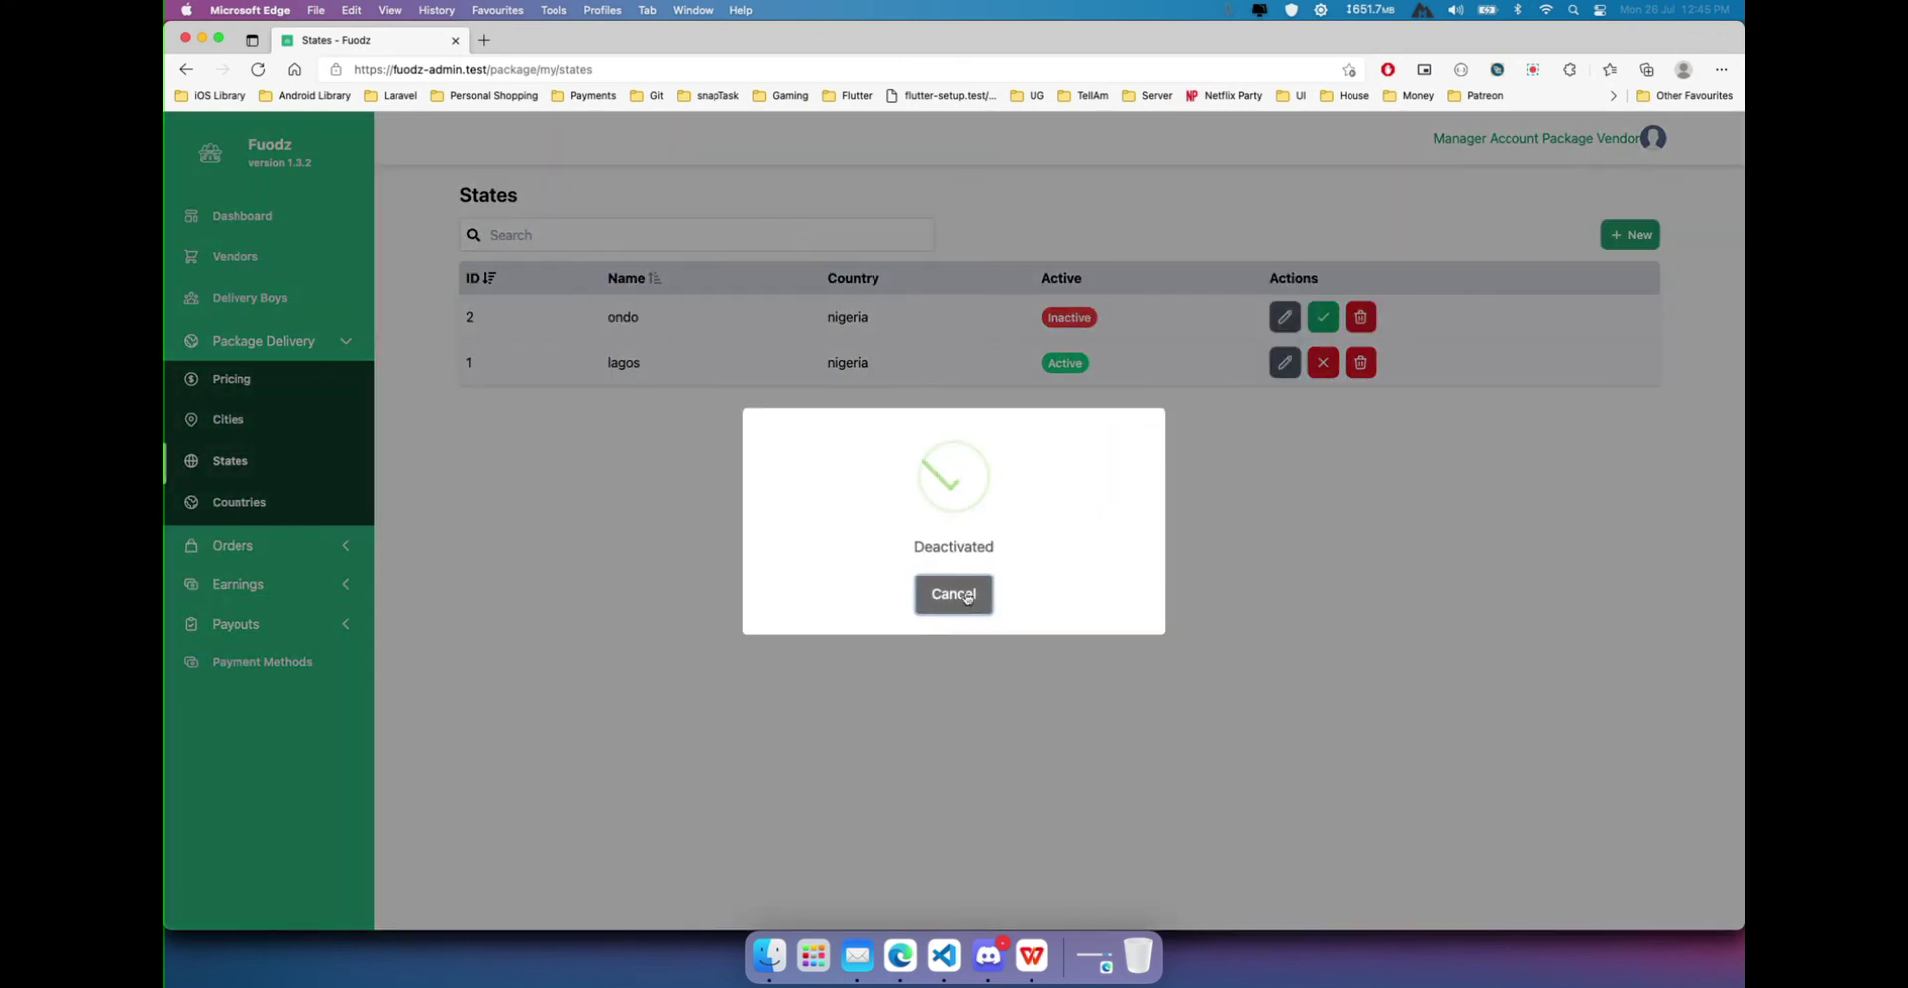
{"action": "left_click", "coordinate": [960, 594]}
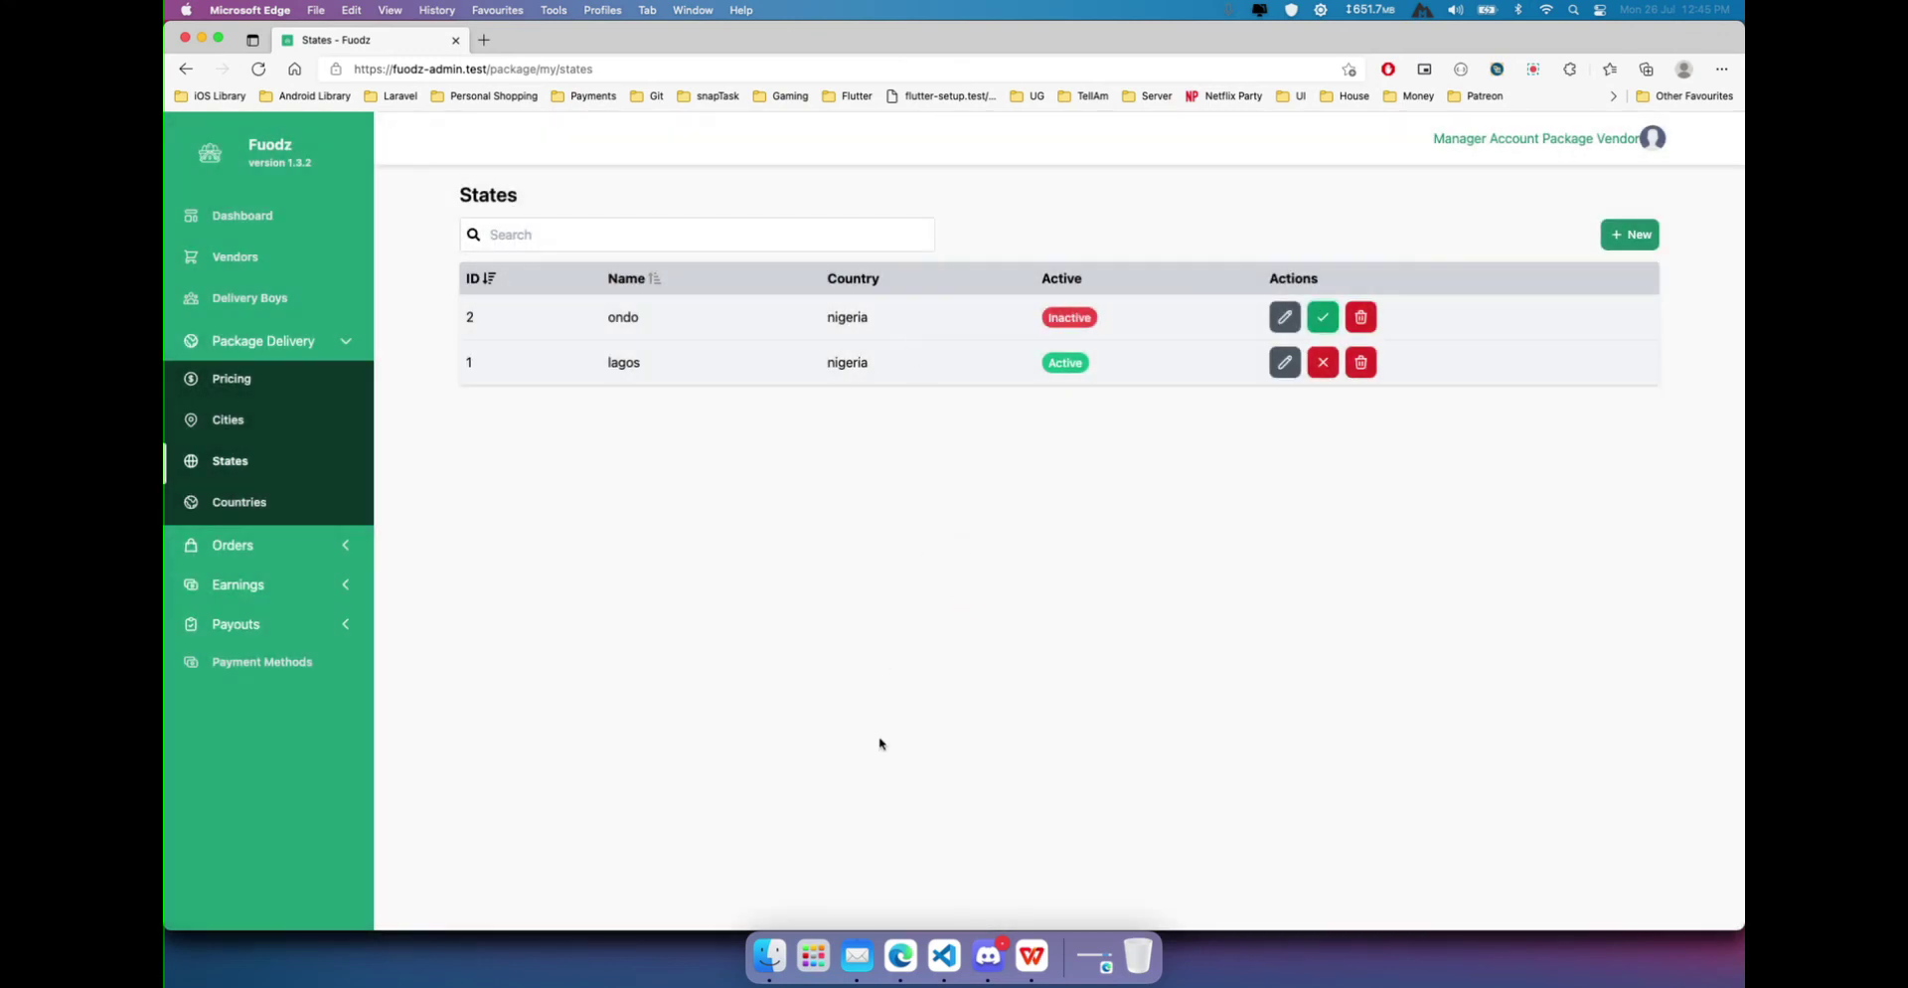
{"action": "left_click", "coordinate": [1032, 956]}
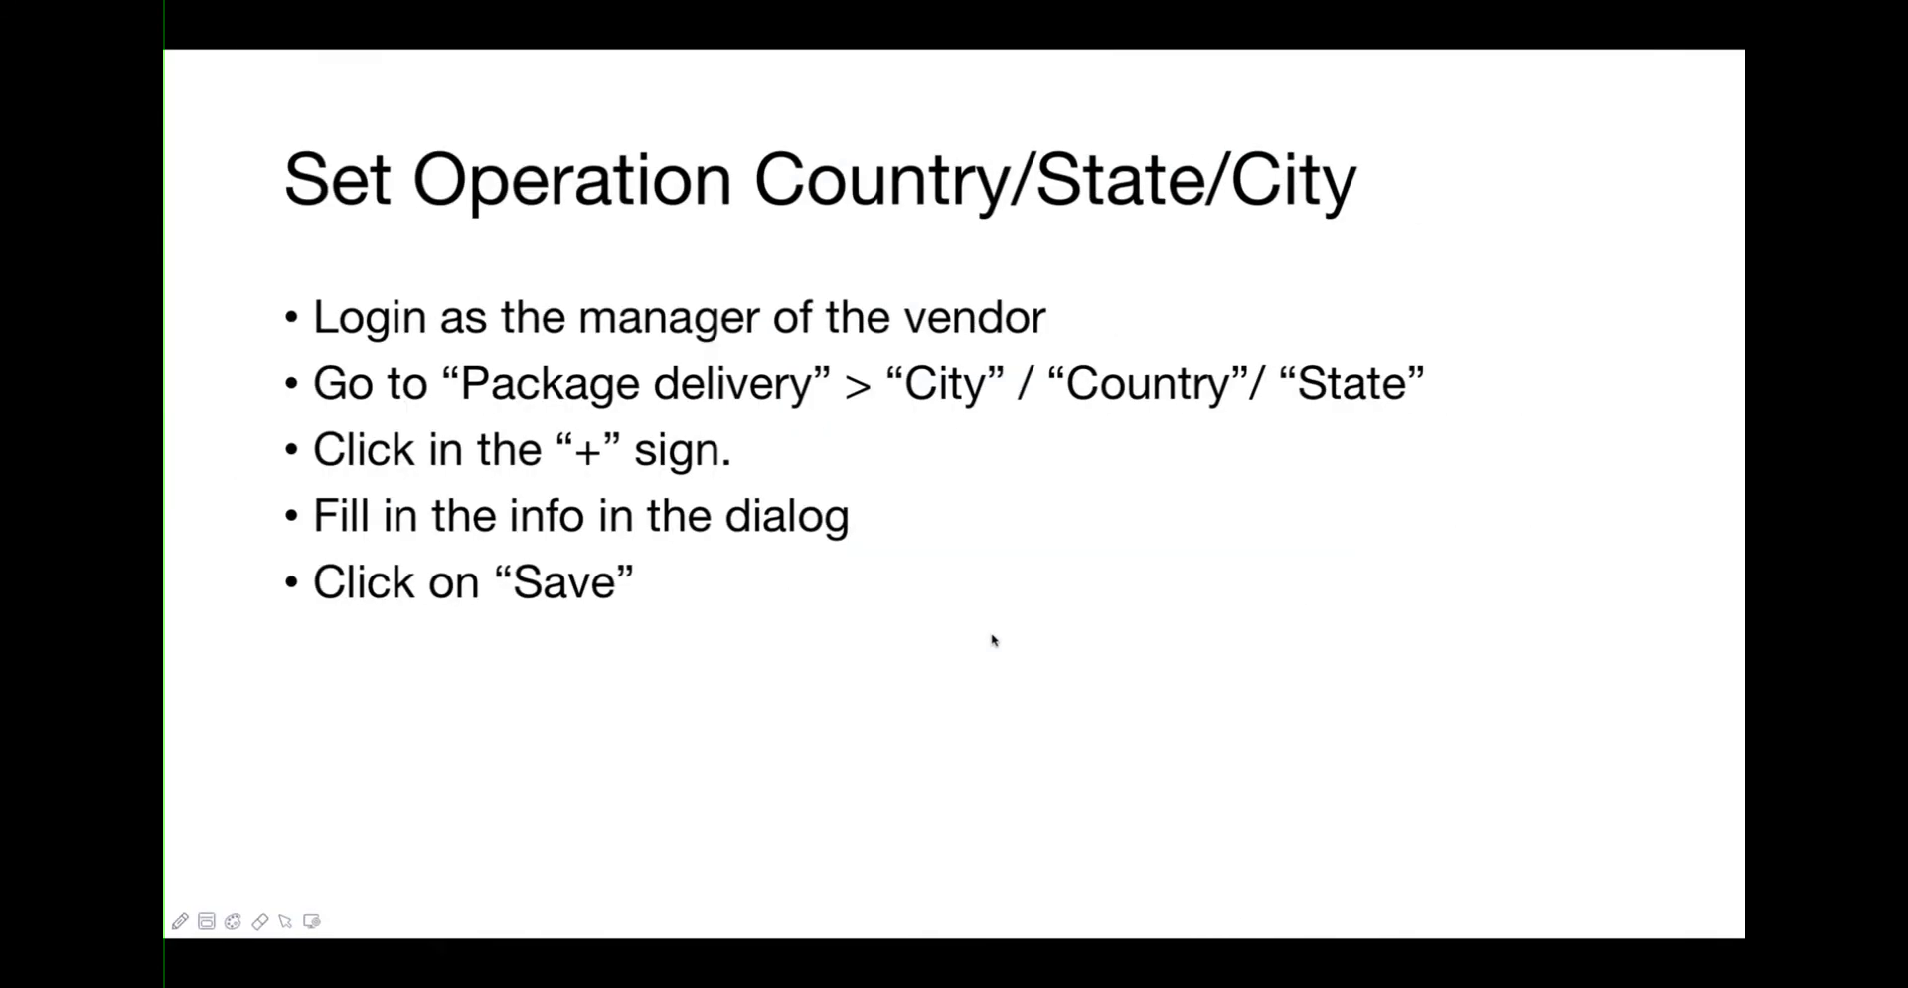
Finish and exit the WPS slide show, returning to the browser's States page.
{"action": "left_click", "coordinate": [991, 639]}
{"action": "left_click", "coordinate": [990, 639]}
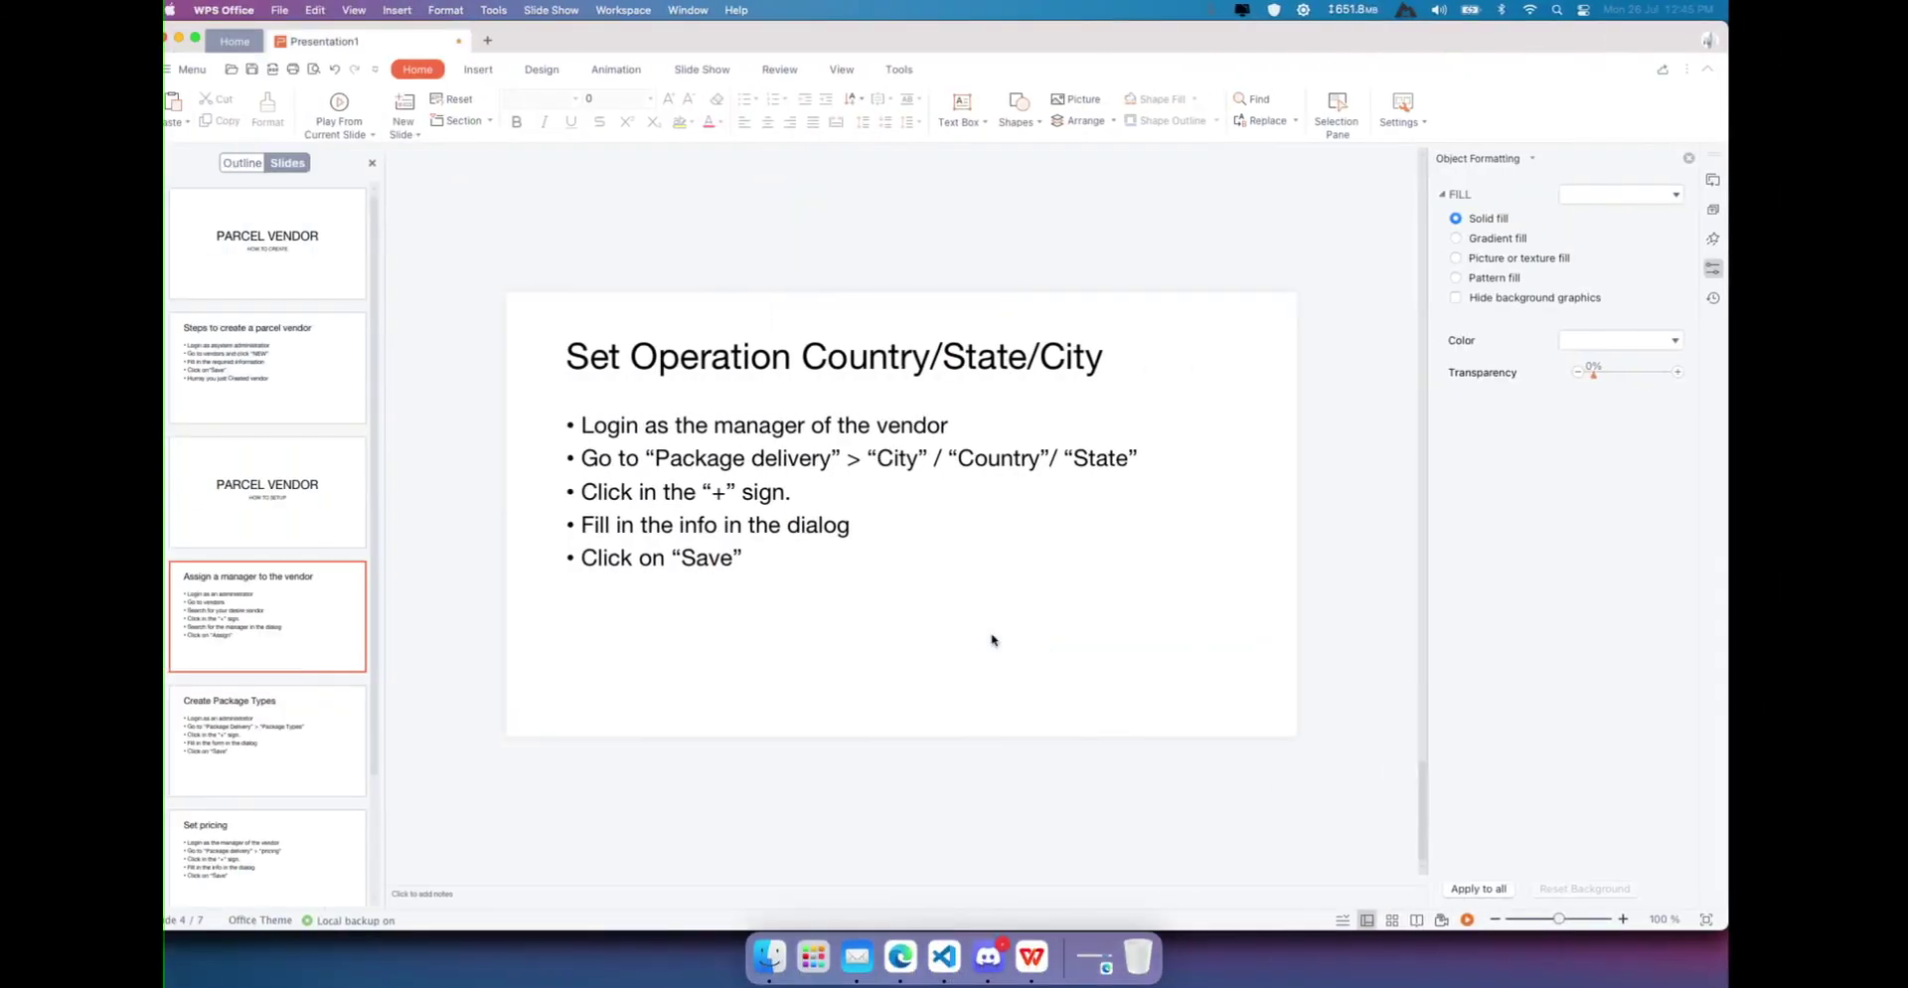
{"action": "left_click", "coordinate": [900, 959]}
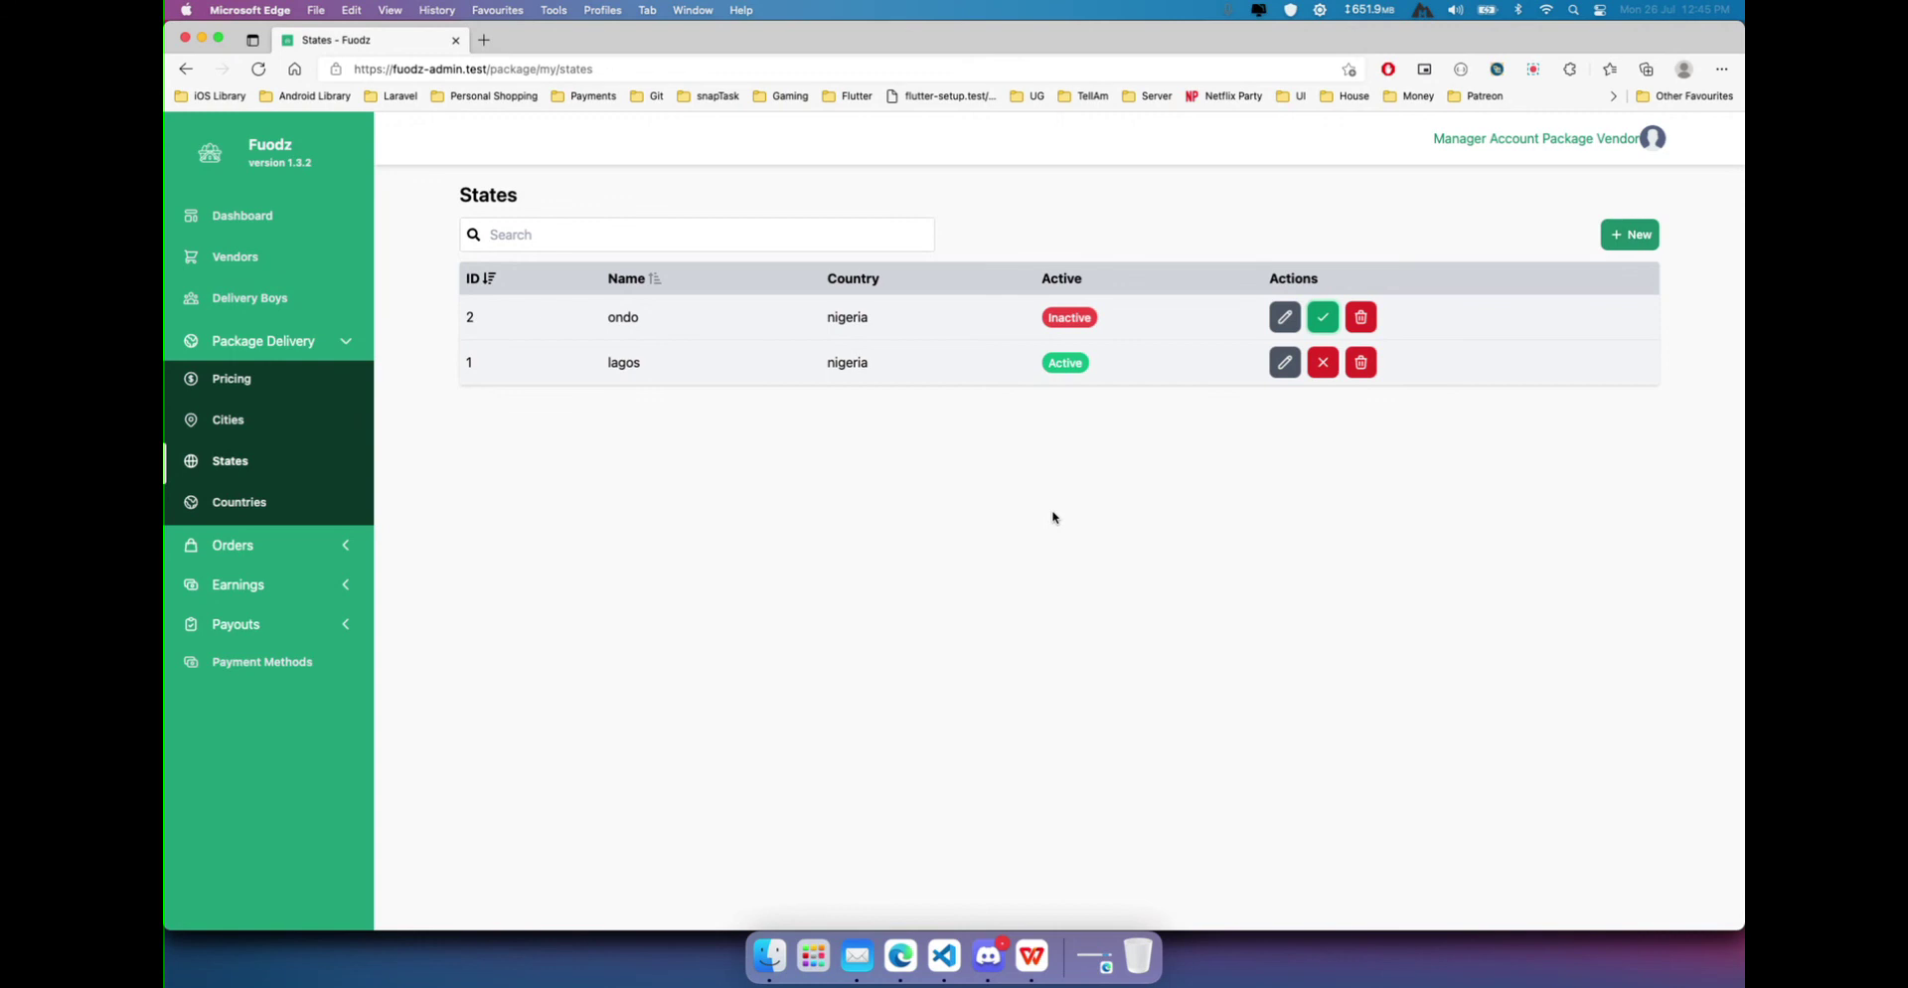
{"action": "left_click", "coordinate": [1533, 68]}
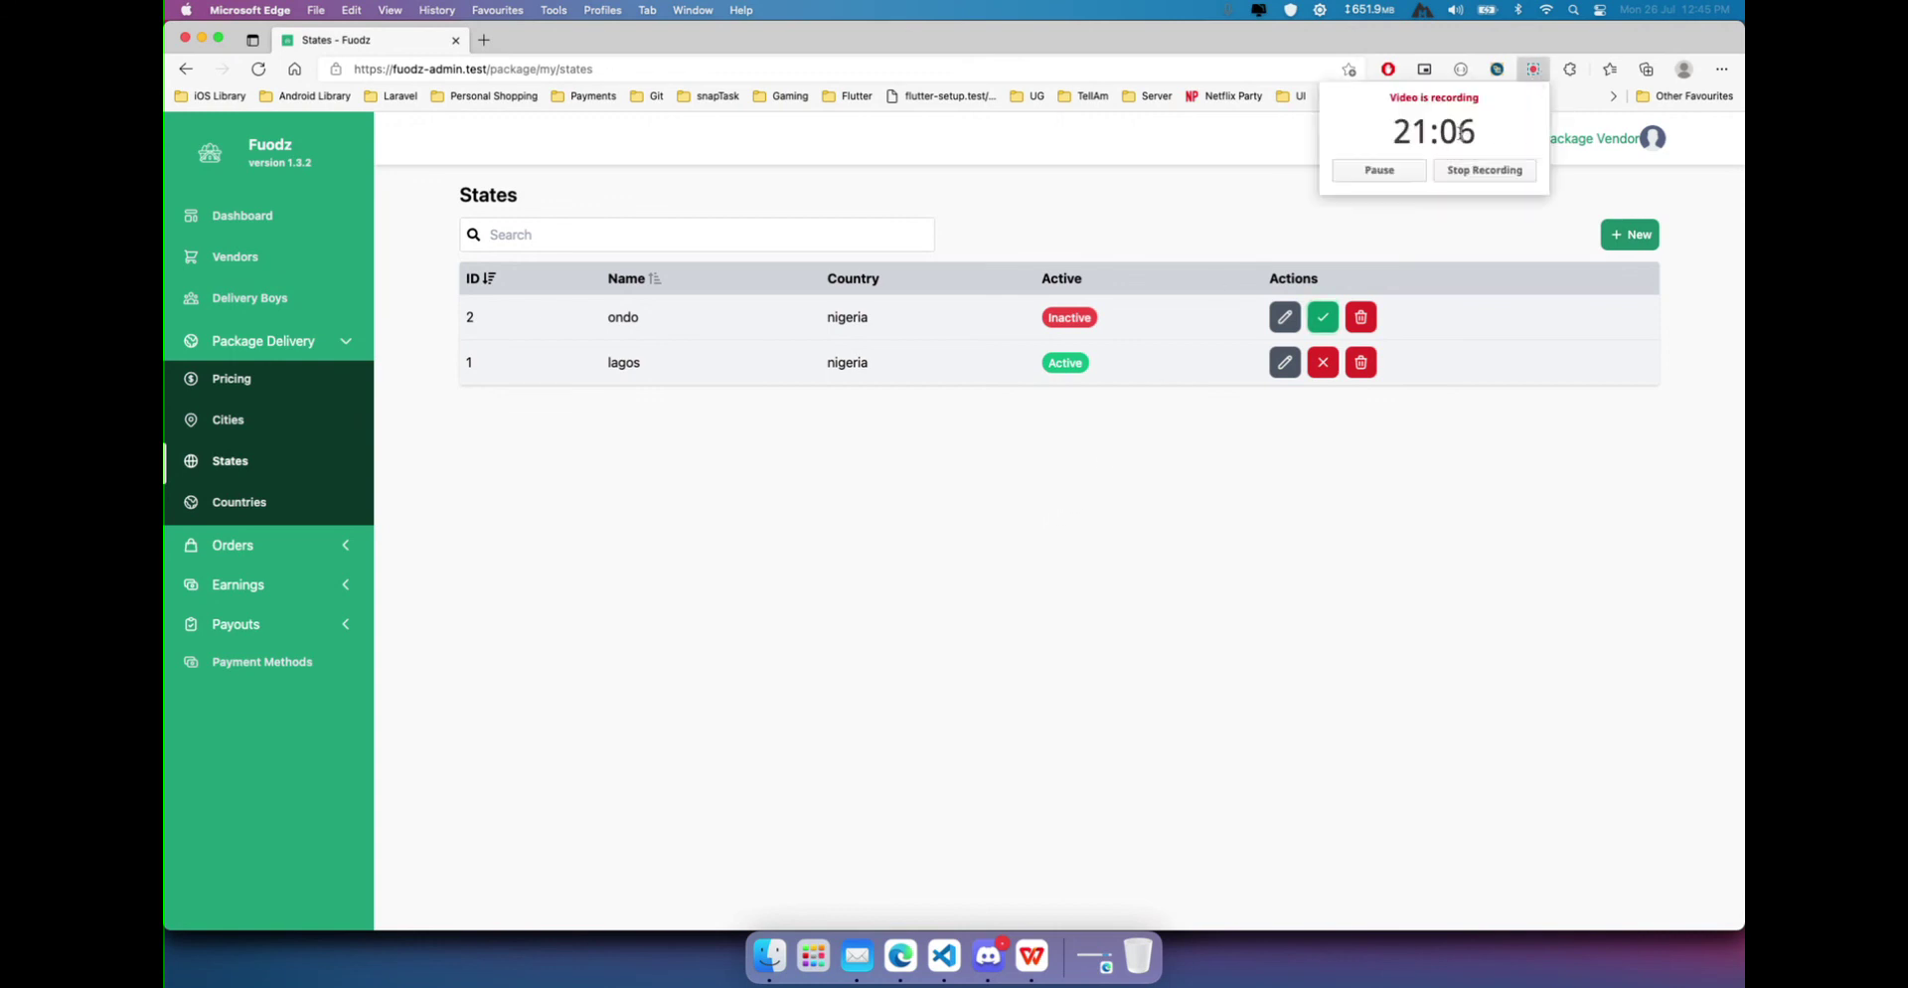